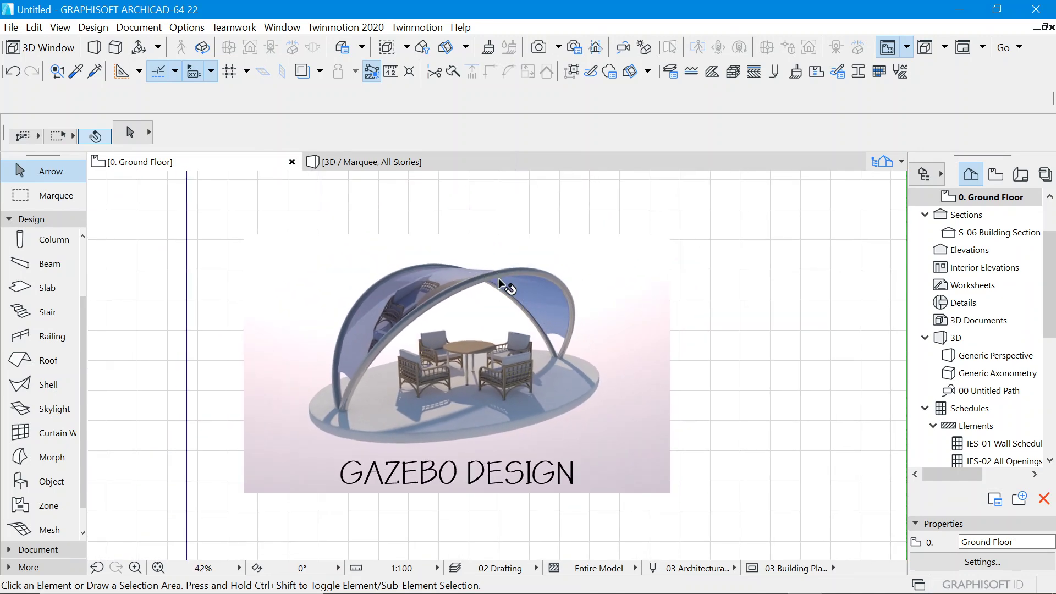
scroll(501, 285, "up", 1)
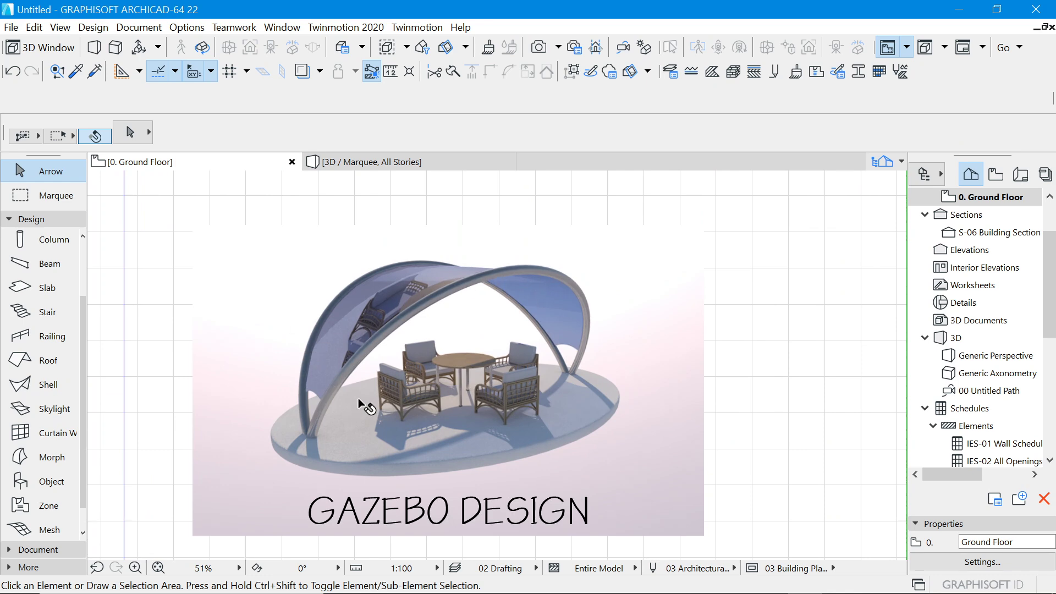
scroll(358, 400, "down", 5)
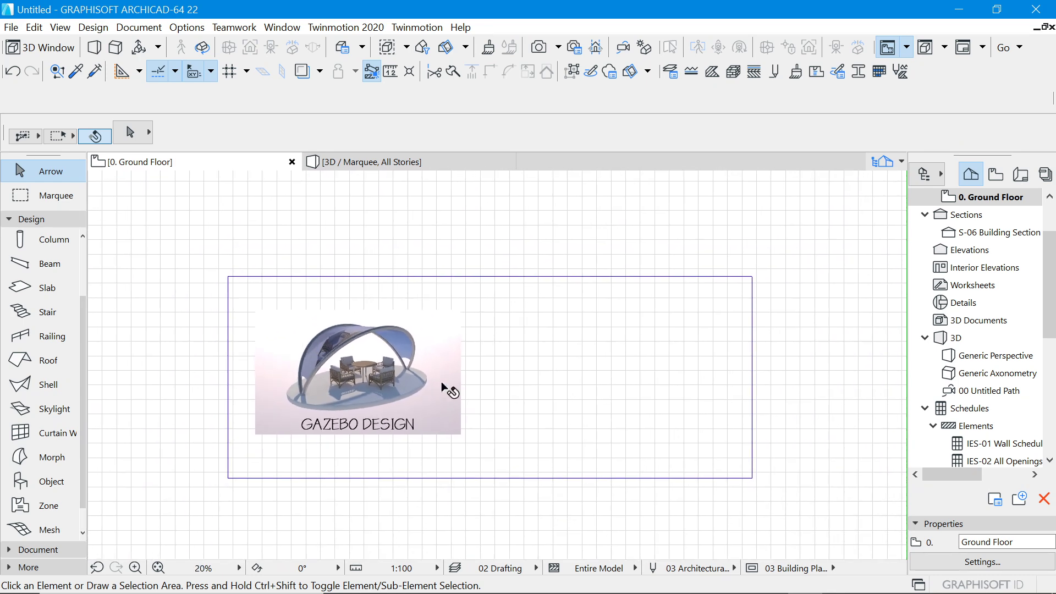
scroll(388, 374, "up", 1)
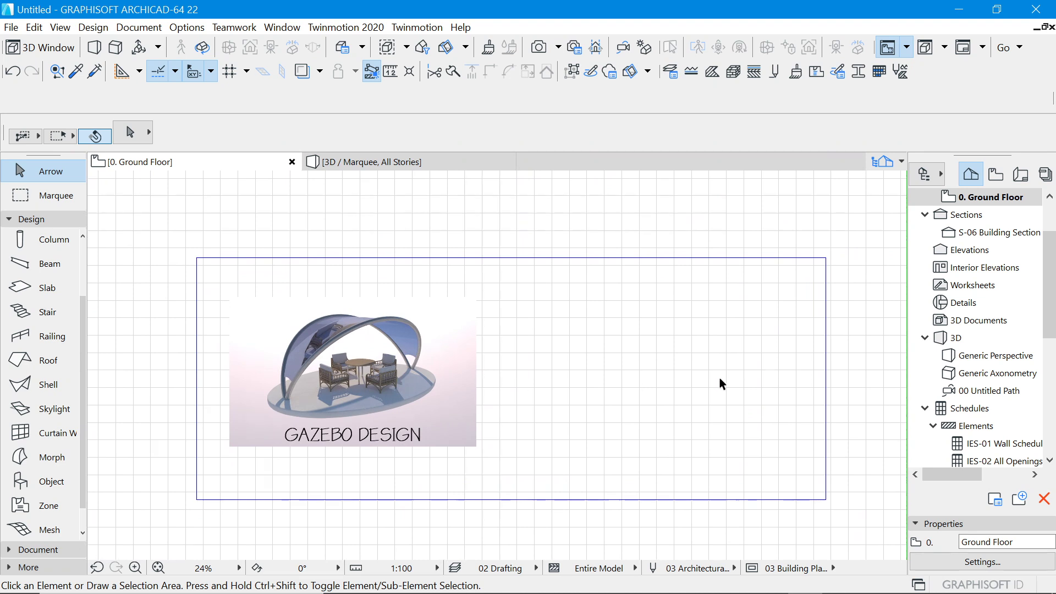
scroll(435, 379, "up", 2)
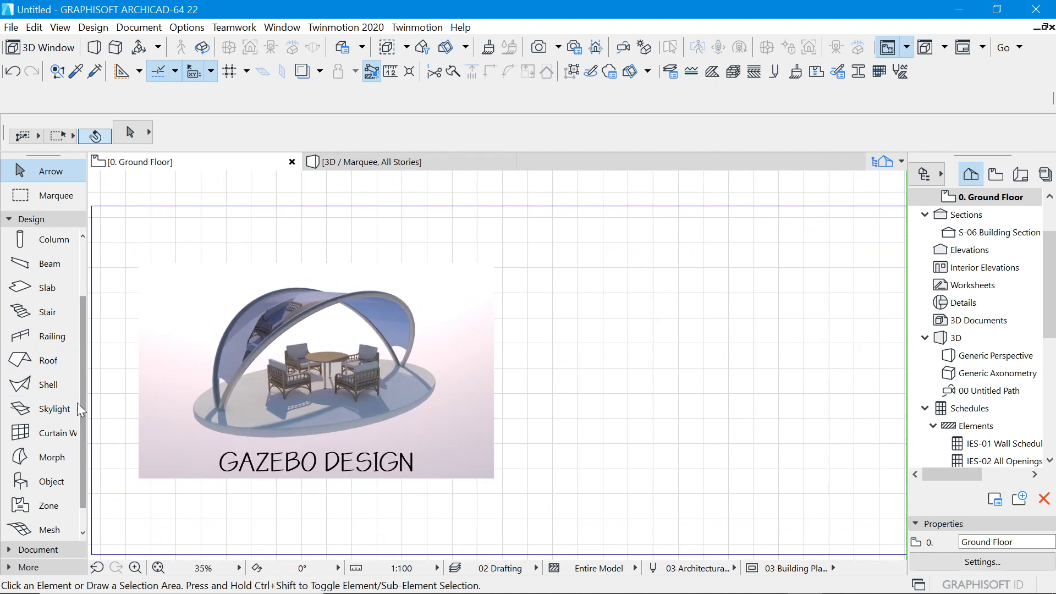
Draw a straight horizontal polyline as a baseline beside the gazebo reference image, inside the rectangular frame.
scroll(39, 299, "up", 3)
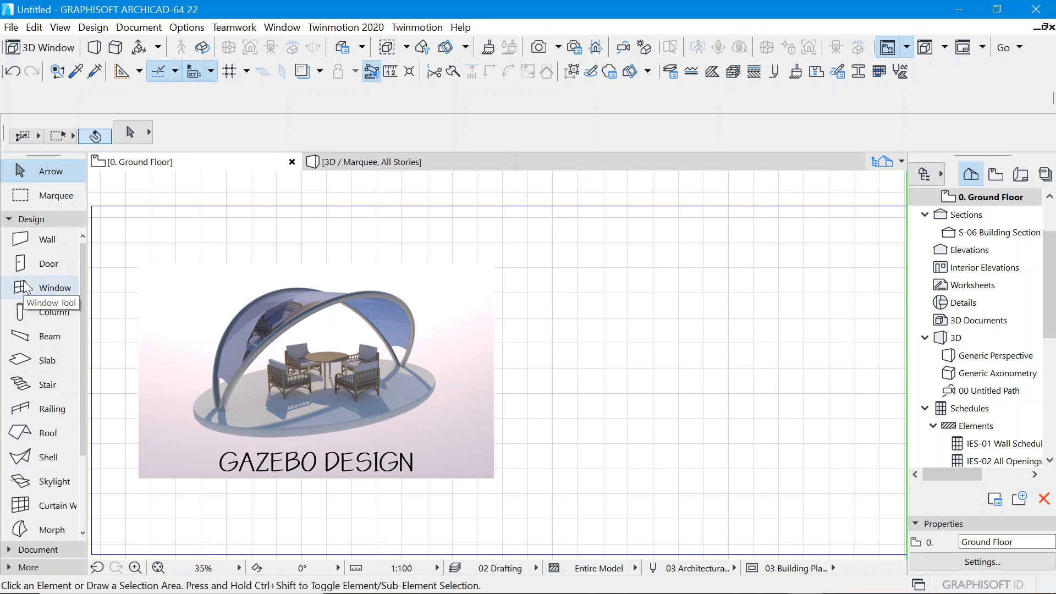
left_click(25, 219)
left_click(33, 236)
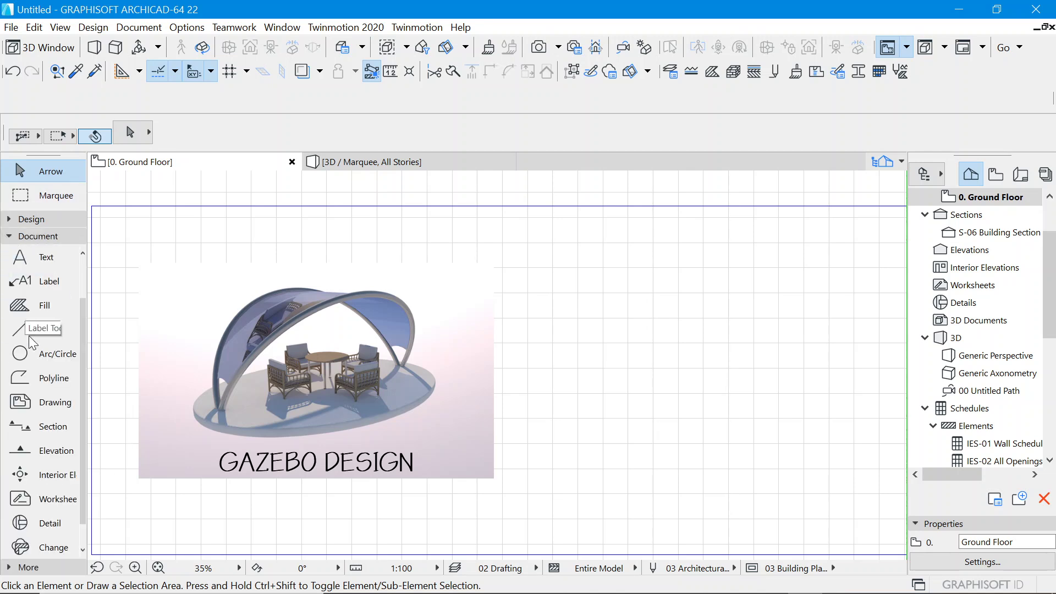
left_click(34, 378)
left_click(510, 357)
scroll(605, 362, "down", 2)
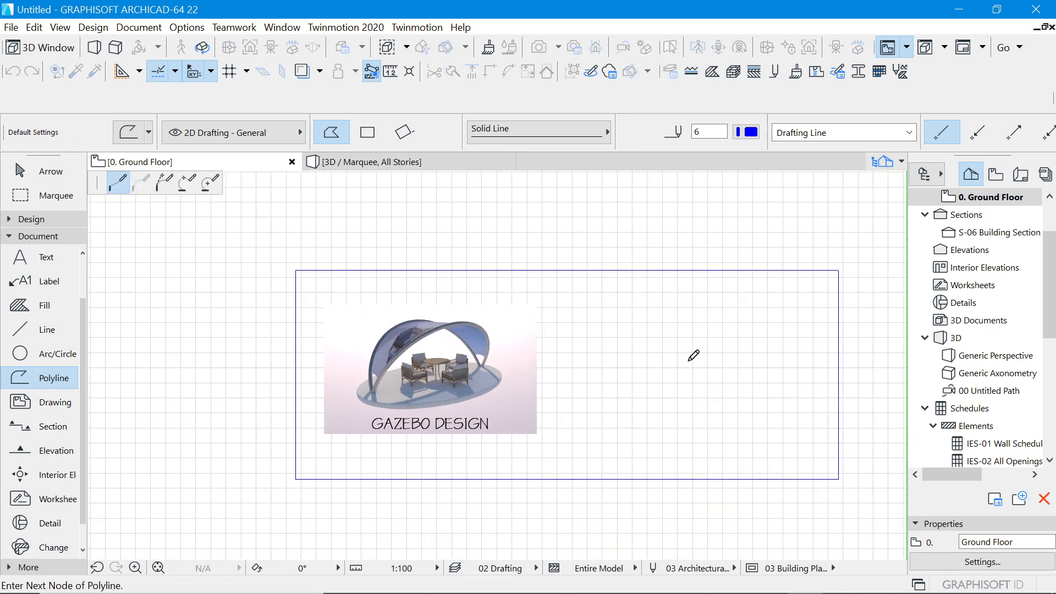
left_click(811, 363)
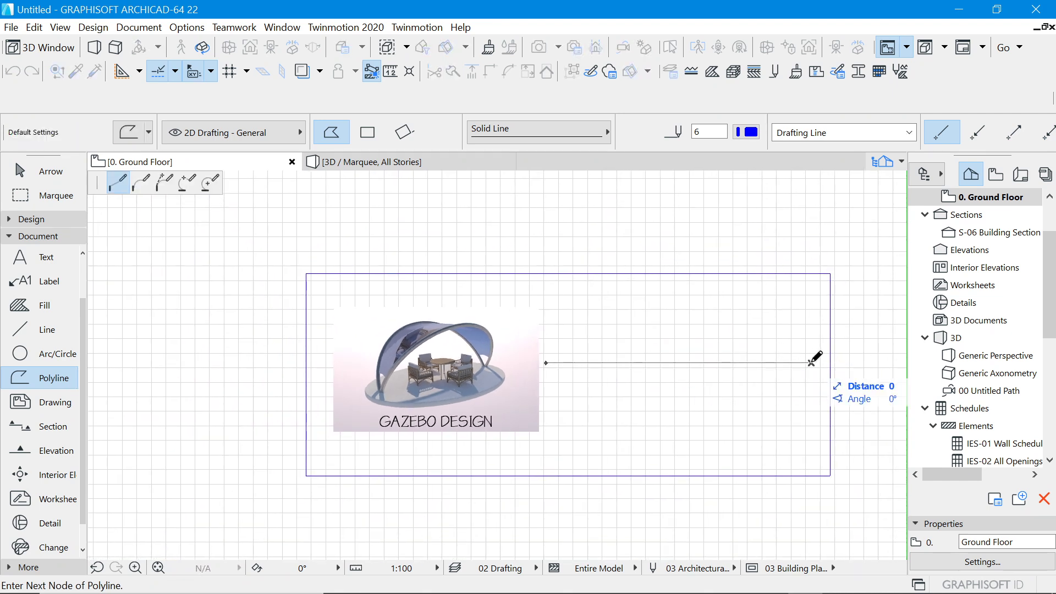
left_click(811, 363)
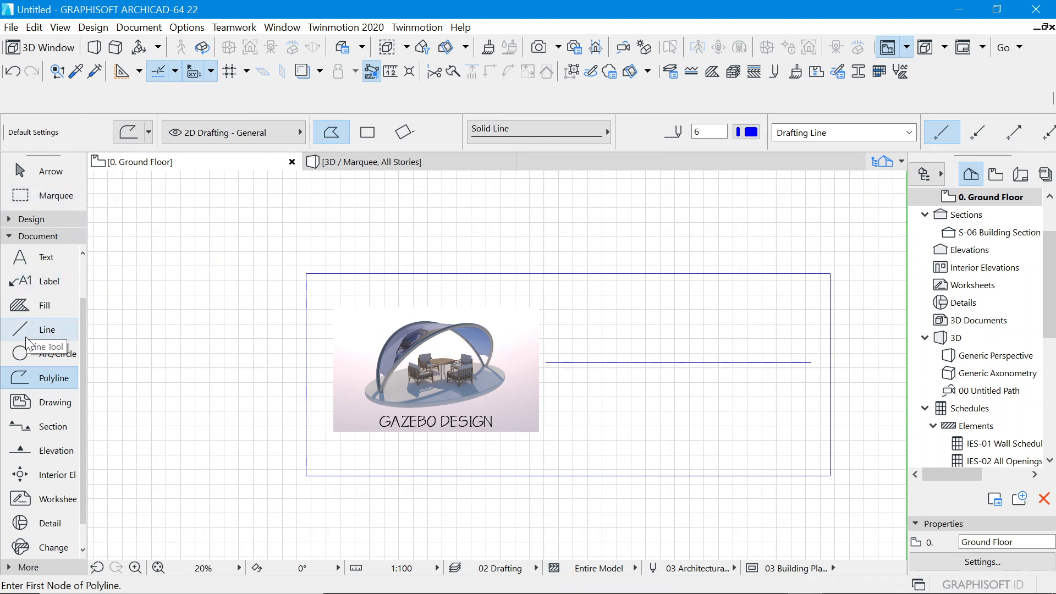
Draw a circle of radius 2500 centred on the baseline, near its end closest to the gazebo image.
left_click(23, 354)
scroll(578, 375, "up", 5)
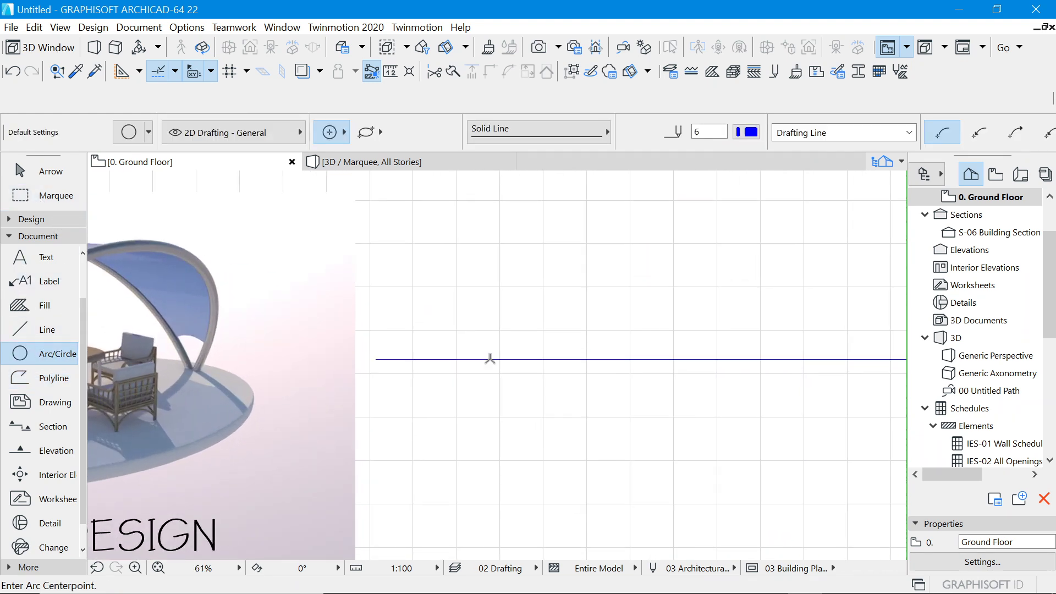
left_click(507, 358)
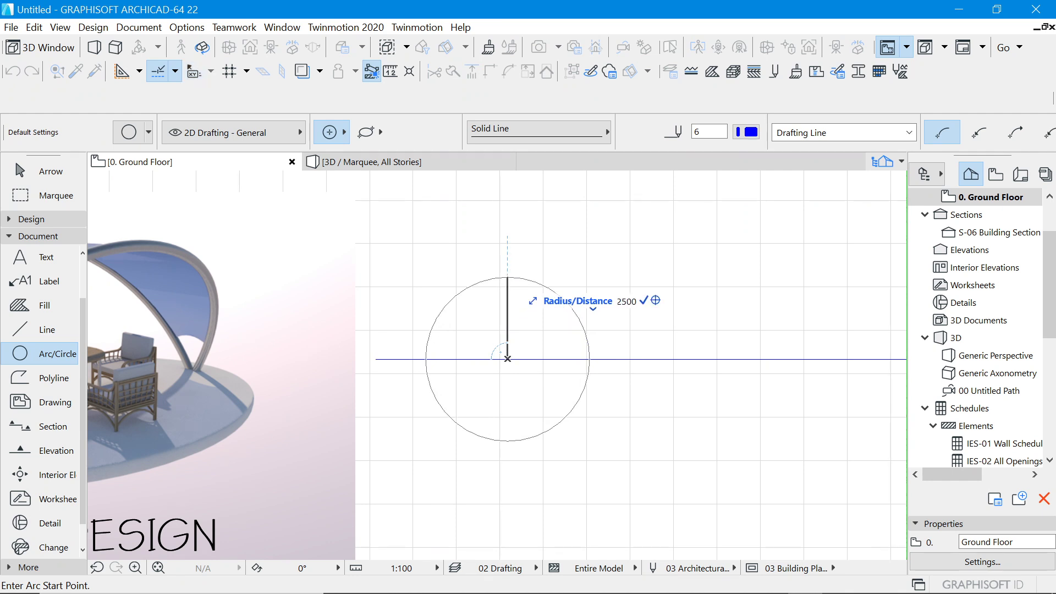
left_click(507, 304)
left_click(508, 304)
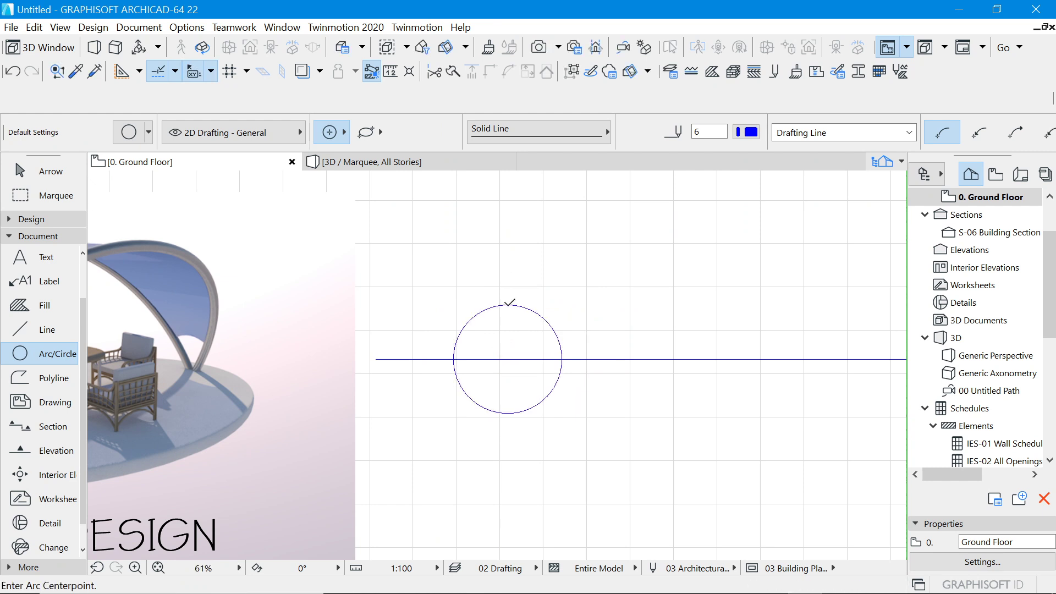
Copy the circle in place and cut the copy down to a 180° arc above the baseline.
left_click(22, 171)
left_click(509, 305)
right_click(553, 286)
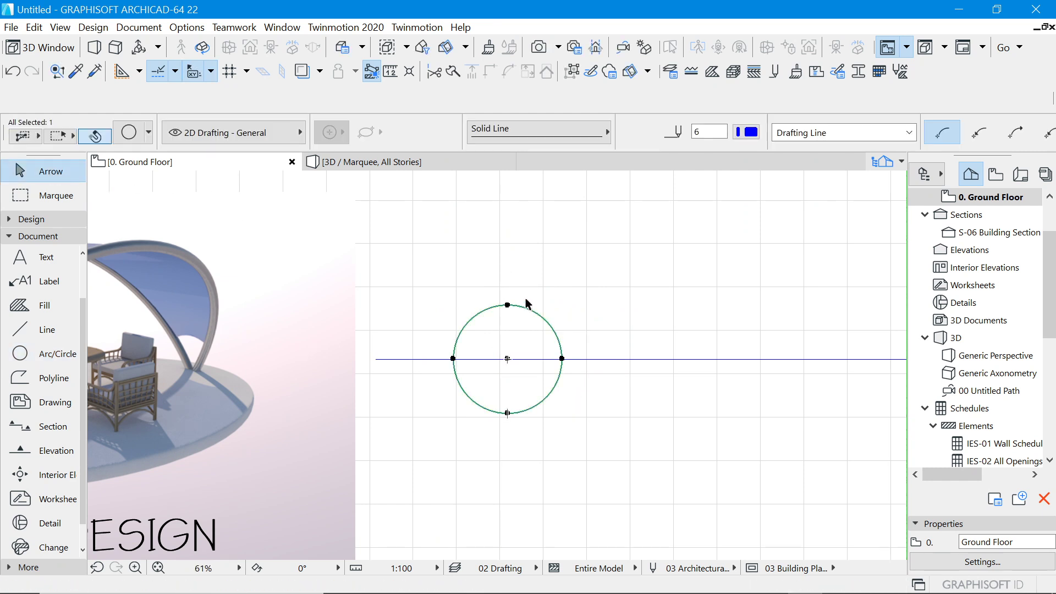
mouse_move(618, 407)
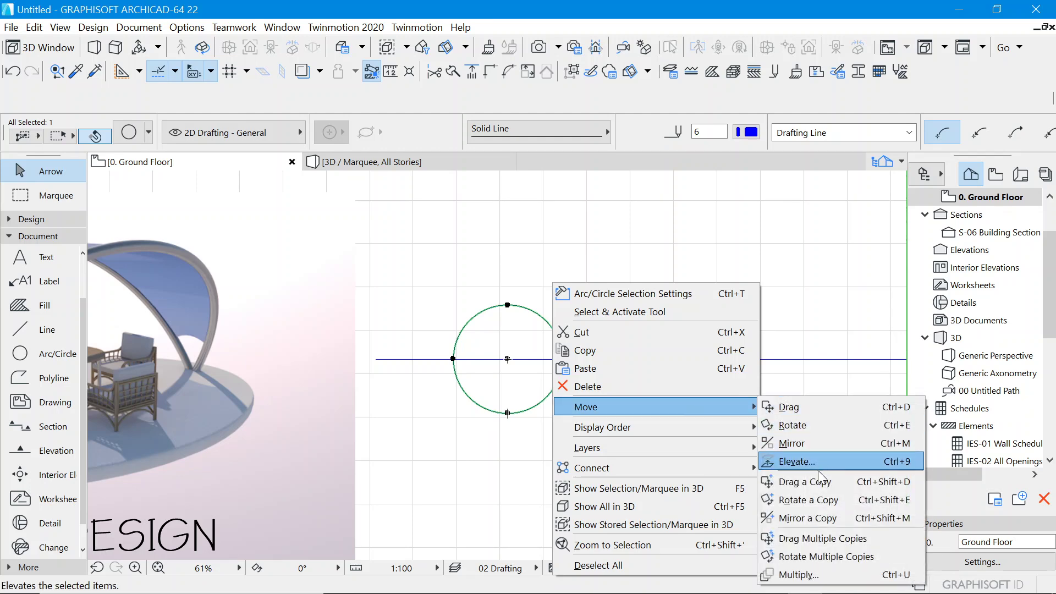
left_click(806, 482)
scroll(530, 329, "up", 3)
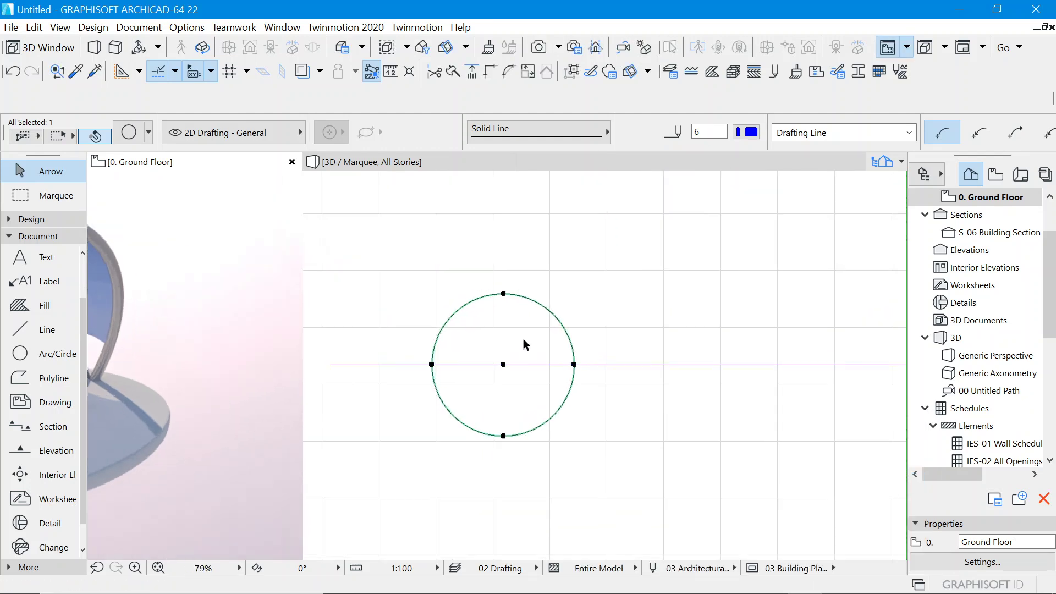
left_click(604, 380)
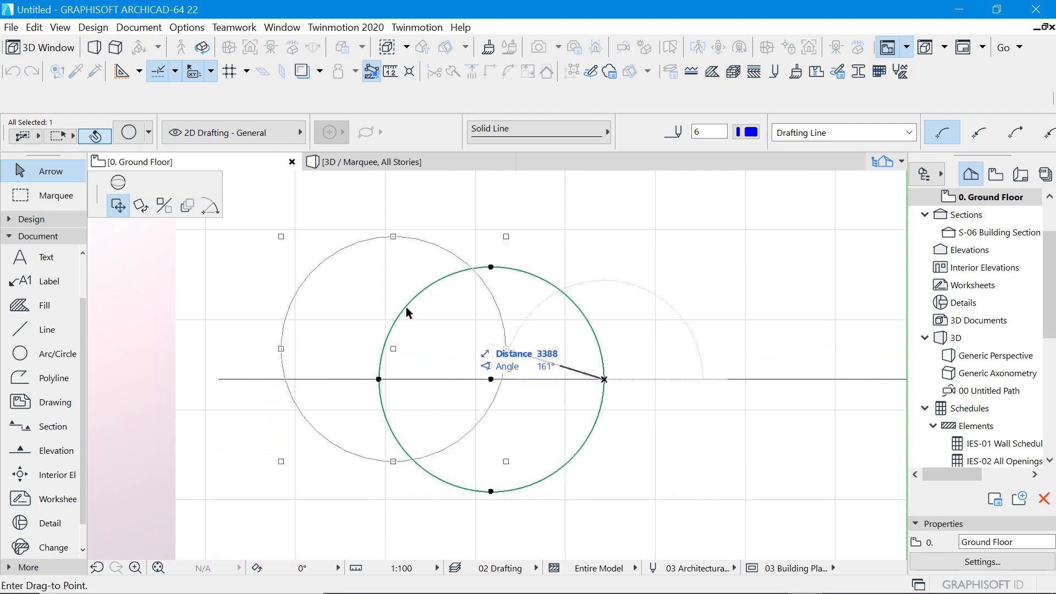
left_click(209, 205)
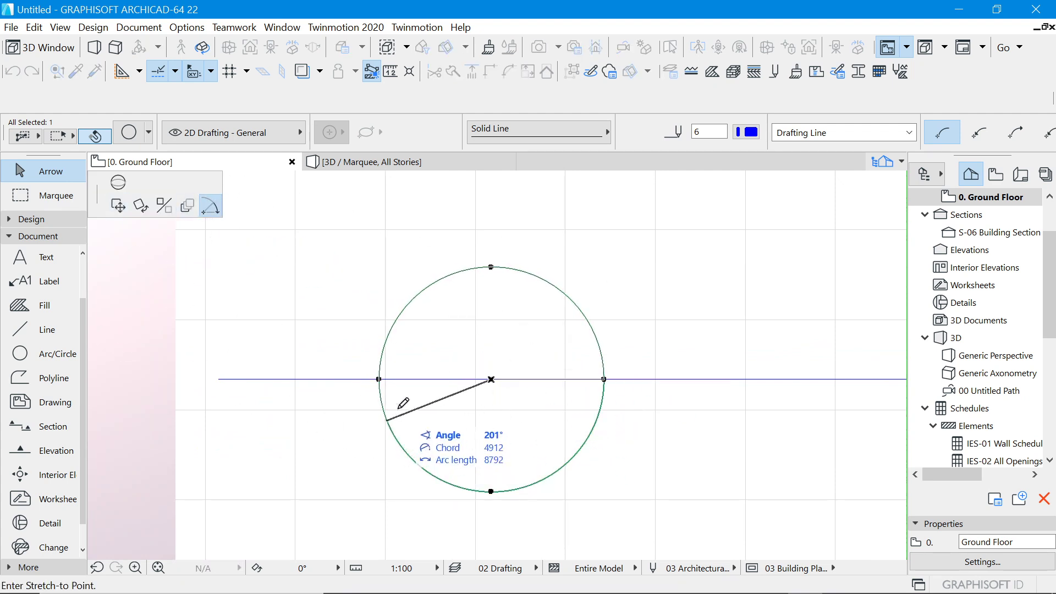
left_click(379, 379)
left_click(378, 379)
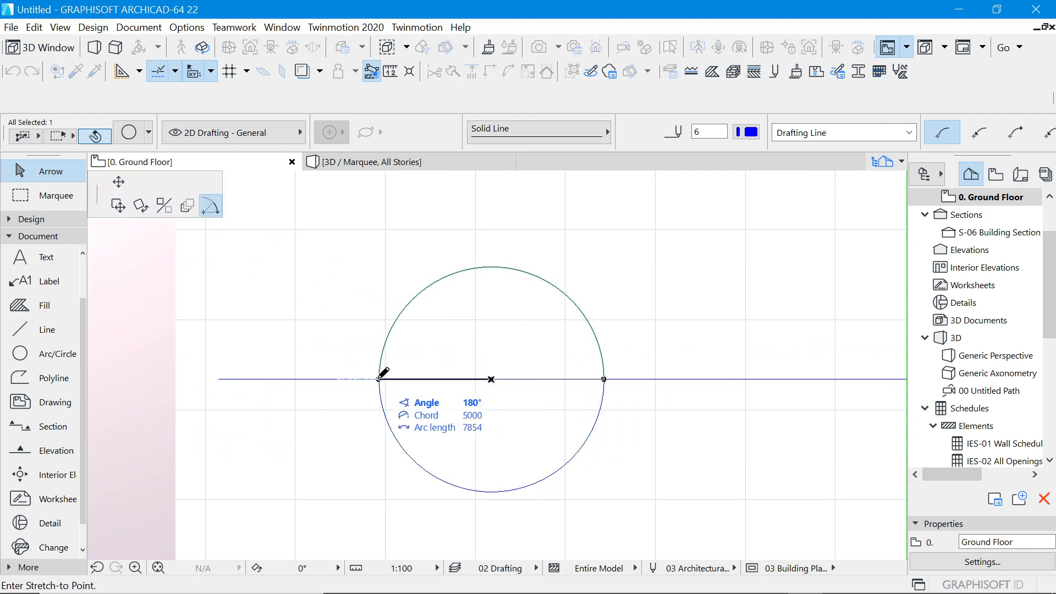
Move the semicircular arc along the baseline so it stands clear of the full circle.
scroll(415, 342, "down", 3)
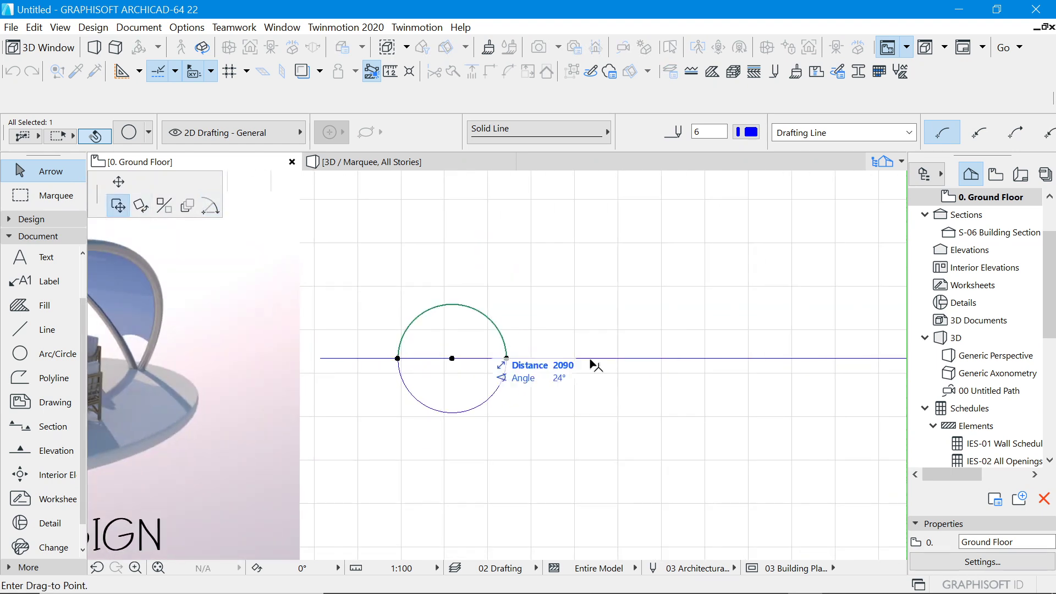
left_click(561, 358)
left_click(701, 305)
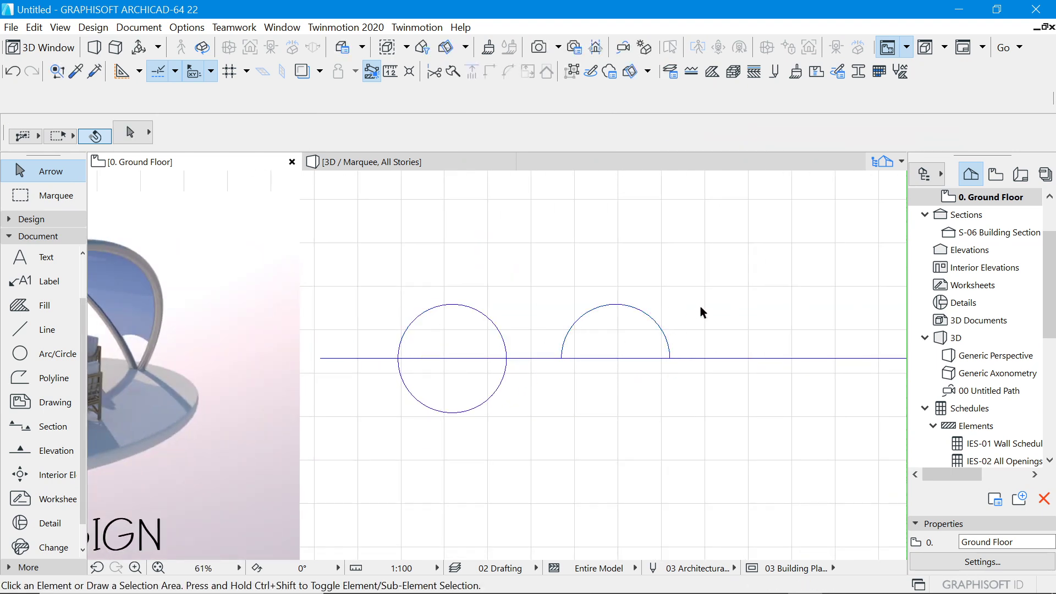
Create a morph outline that traces the semicircular arc on the baseline.
scroll(701, 306, "up", 3)
scroll(600, 344, "down", 3)
scroll(572, 338, "up", 5)
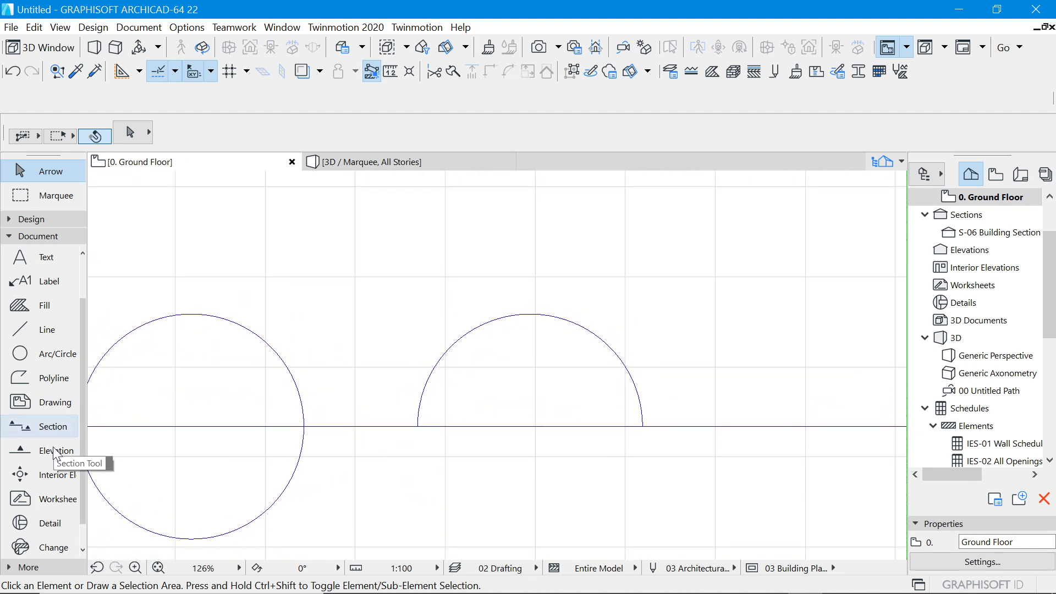
left_click(10, 219)
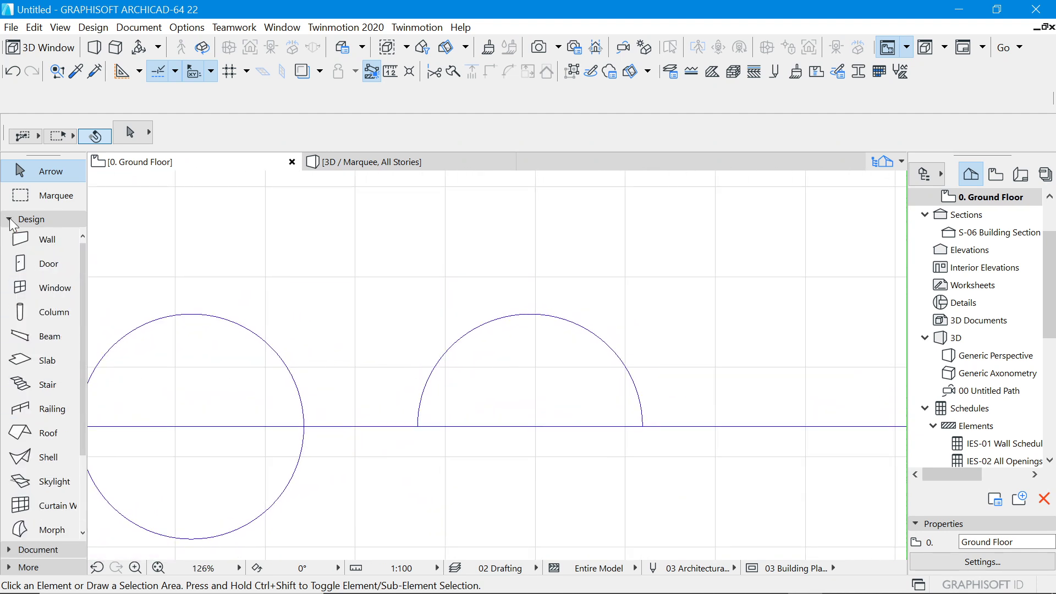
left_click(8, 218)
left_click(9, 218)
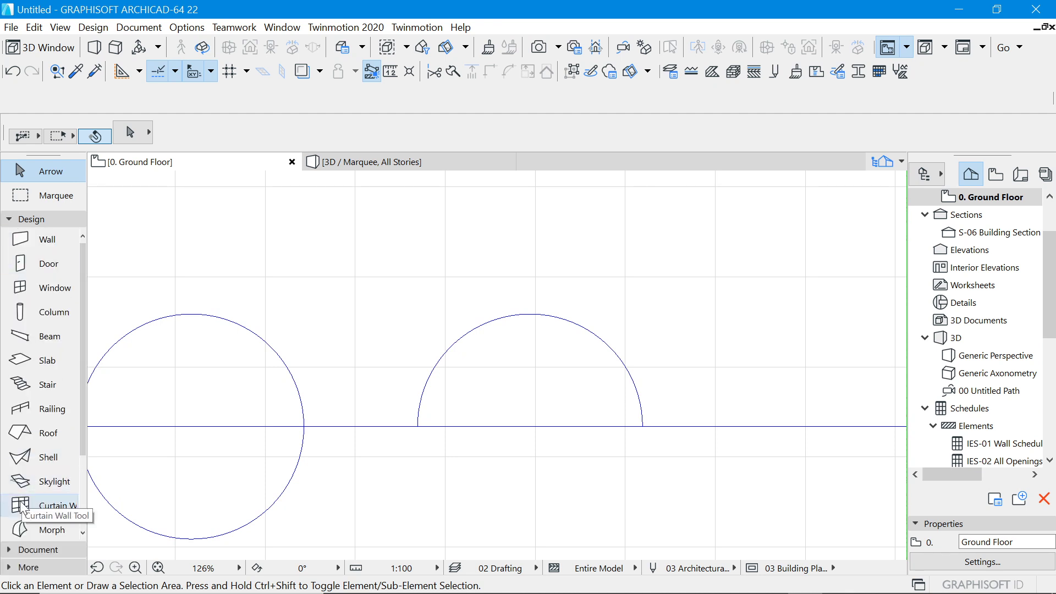
left_click(22, 529)
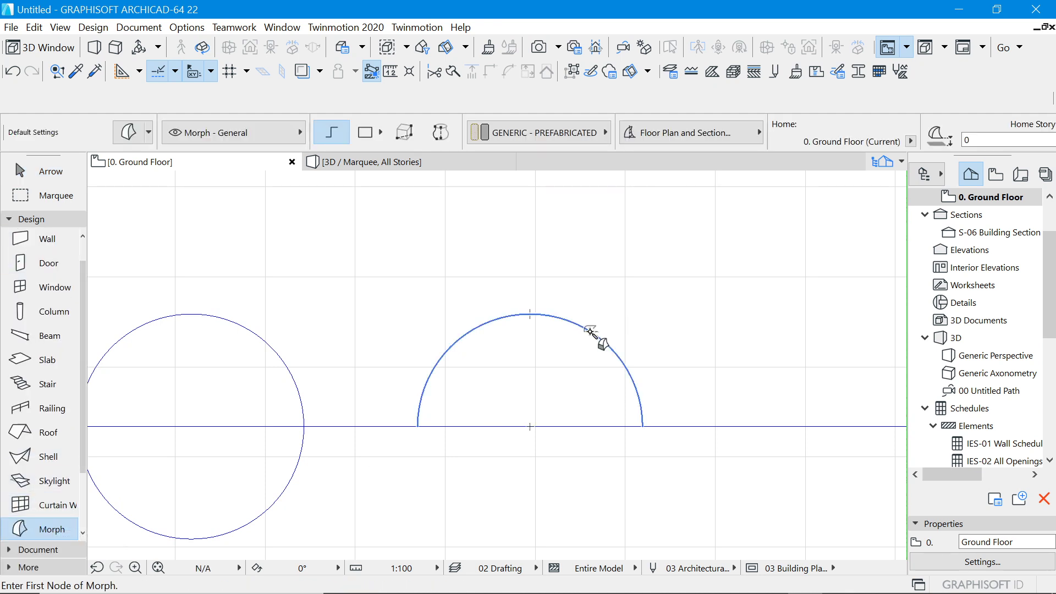
Move the original semicircular arc farther along the baseline, away from the circle and clear of the traced morph outline.
left_click(69, 179)
left_click(418, 427)
left_click(418, 426)
left_click(718, 420)
left_click(632, 362)
left_click(615, 347)
left_click(619, 301)
scroll(615, 336, "down", 4)
scroll(613, 335, "up", 5)
scroll(464, 305, "down", 2)
scroll(450, 323, "up", 2)
scroll(699, 304, "down", 6)
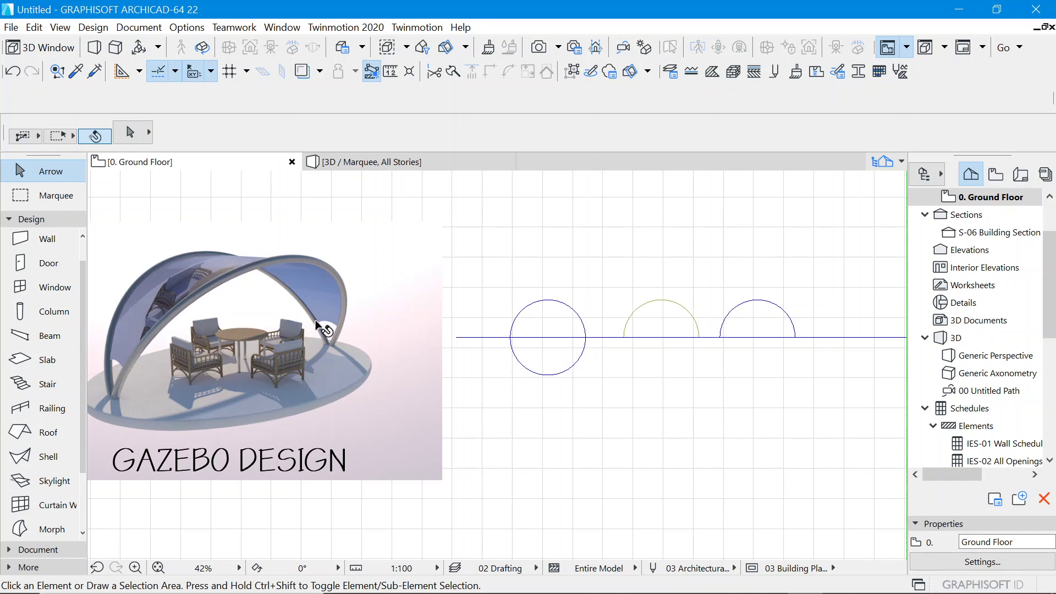
Draw a rectangular slab about 5000 by 435 directly below the baseline, spanning the base of the semicircular morph.
scroll(689, 311, "up", 5)
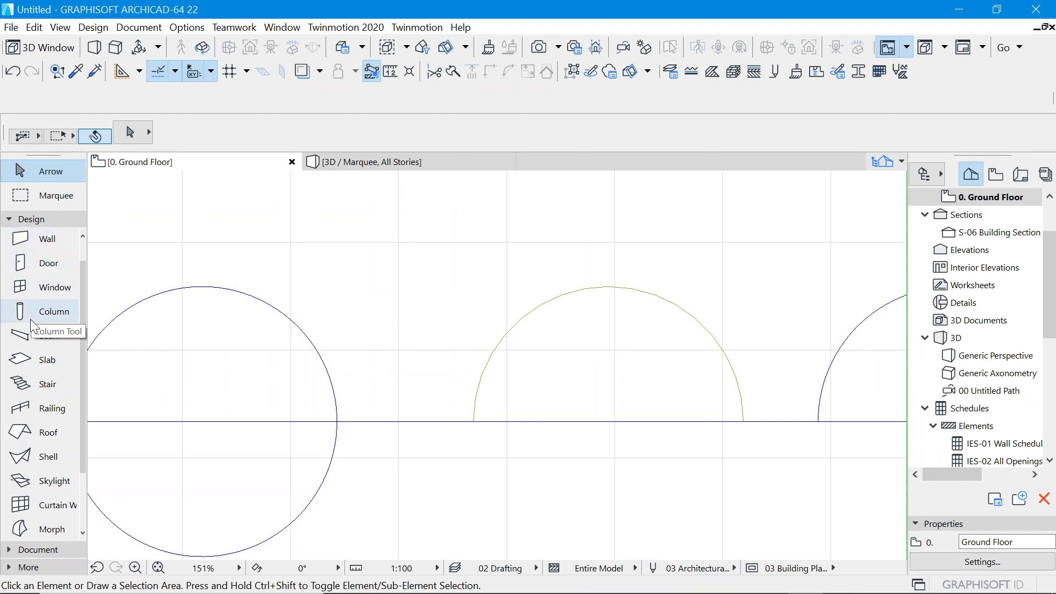
left_click(44, 359)
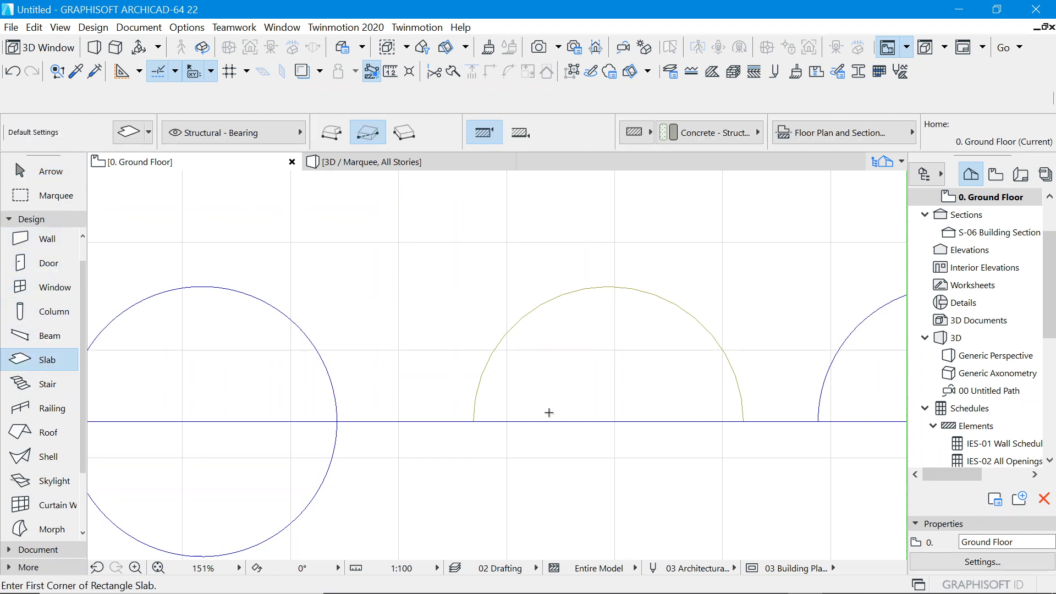
left_click(473, 421)
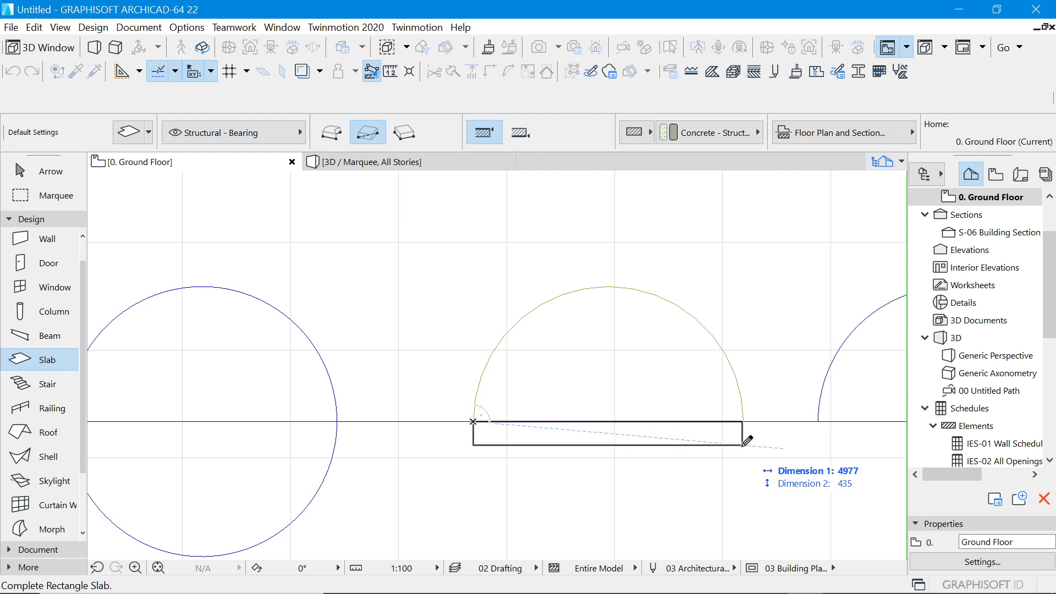
left_click(745, 444)
Offset the slab's right short edge inward by about 22 to meet the end of the semicircular morph.
left_click(49, 172)
scroll(731, 398, "up", 5)
left_click(718, 380)
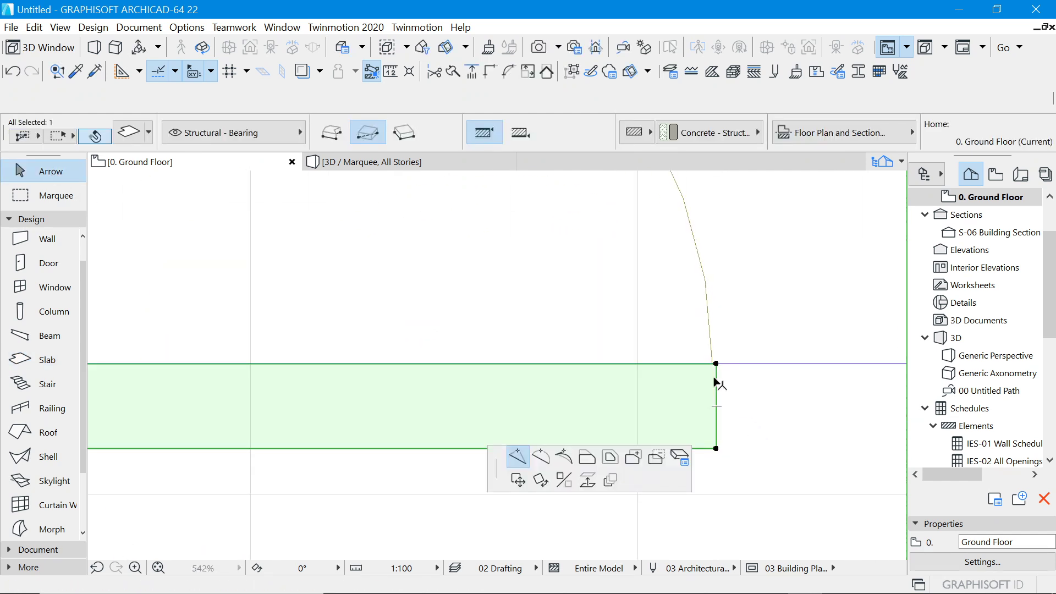
left_click(187, 183)
scroll(715, 374, "up", 5)
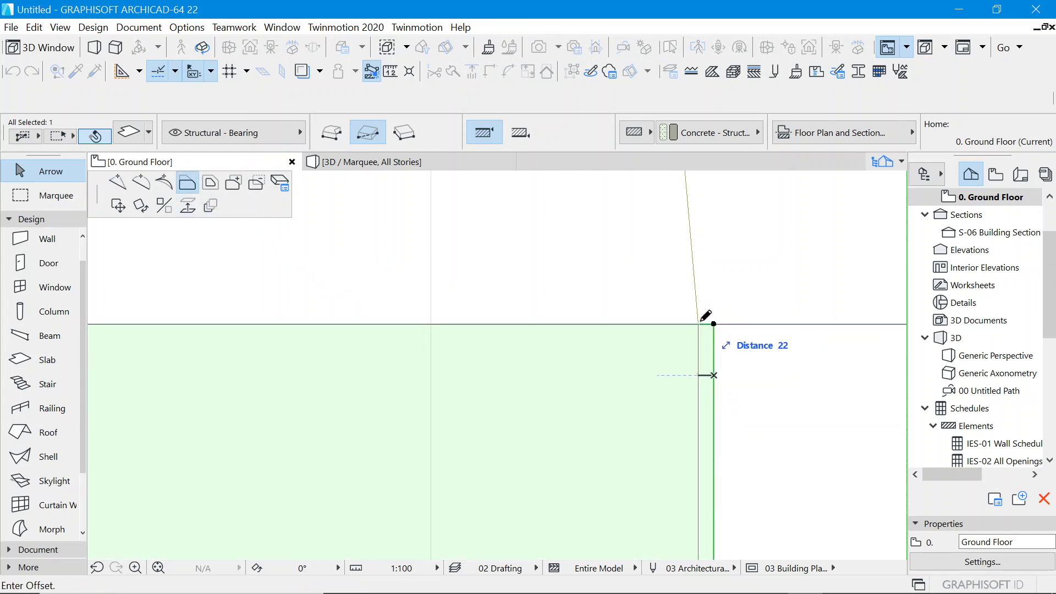
left_click(701, 320)
Select the semicircular morph together with the slab and show only this selection in 3D.
scroll(740, 309, "down", 10)
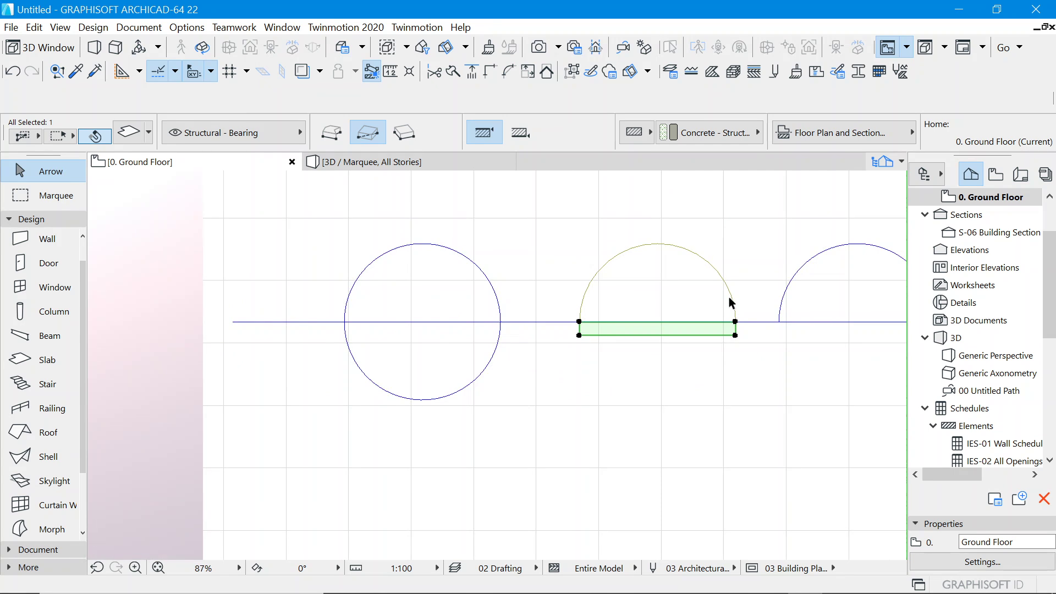
left_click(733, 301, "shift")
right_click(735, 301)
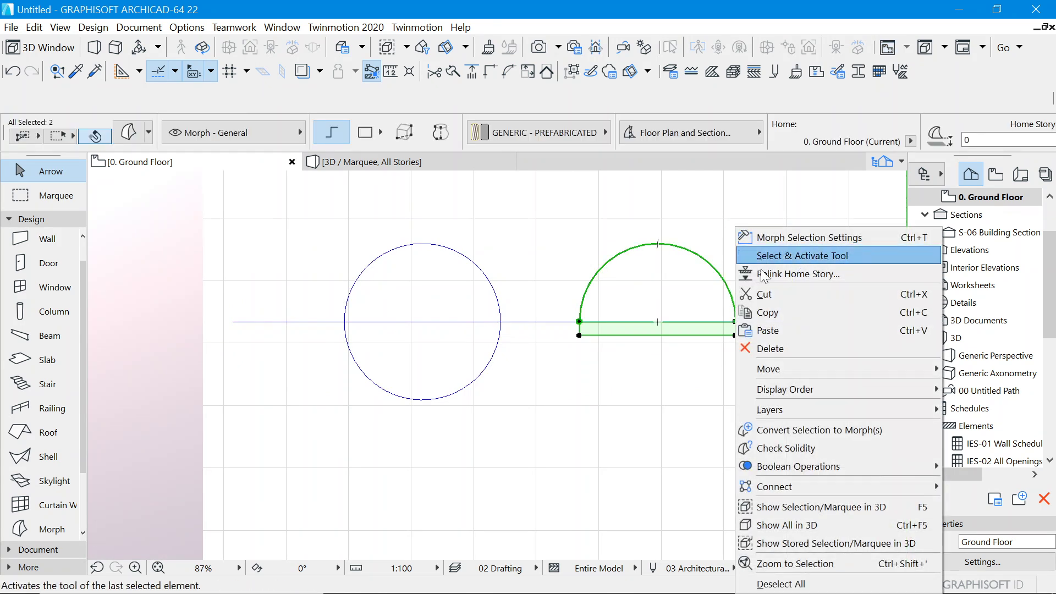
left_click(806, 506)
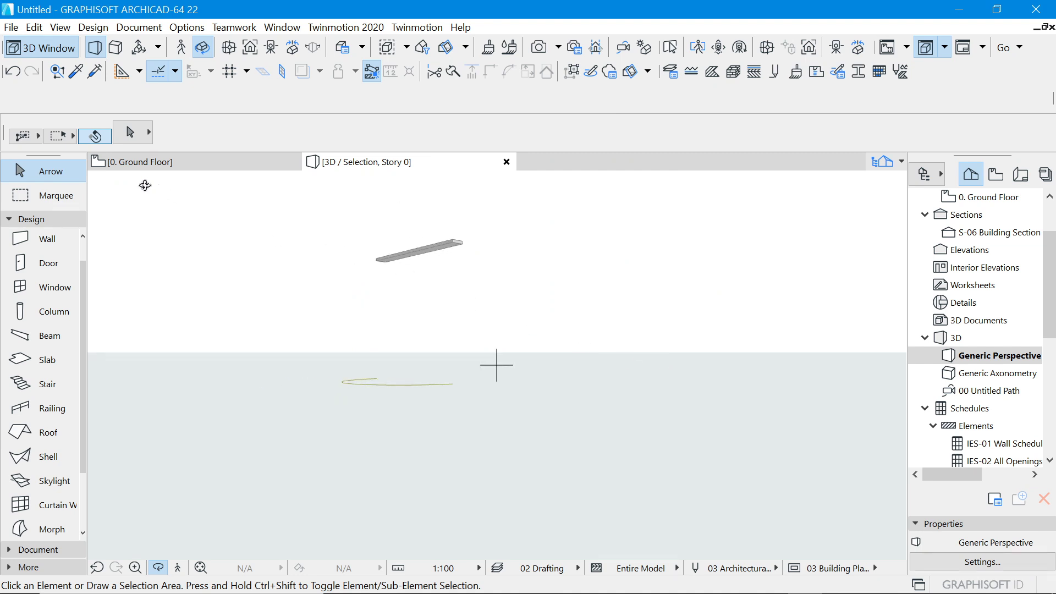
Move the slab vertically down so its top corner meets the end of the semicircular morph.
left_click(672, 48)
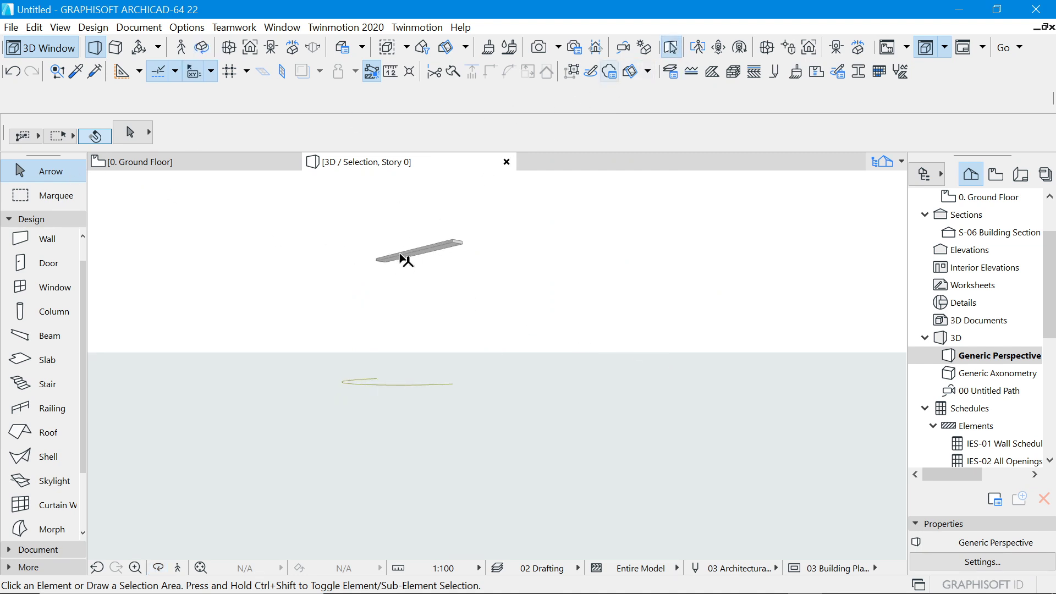
left_click(389, 264)
scroll(385, 263, "up", 2)
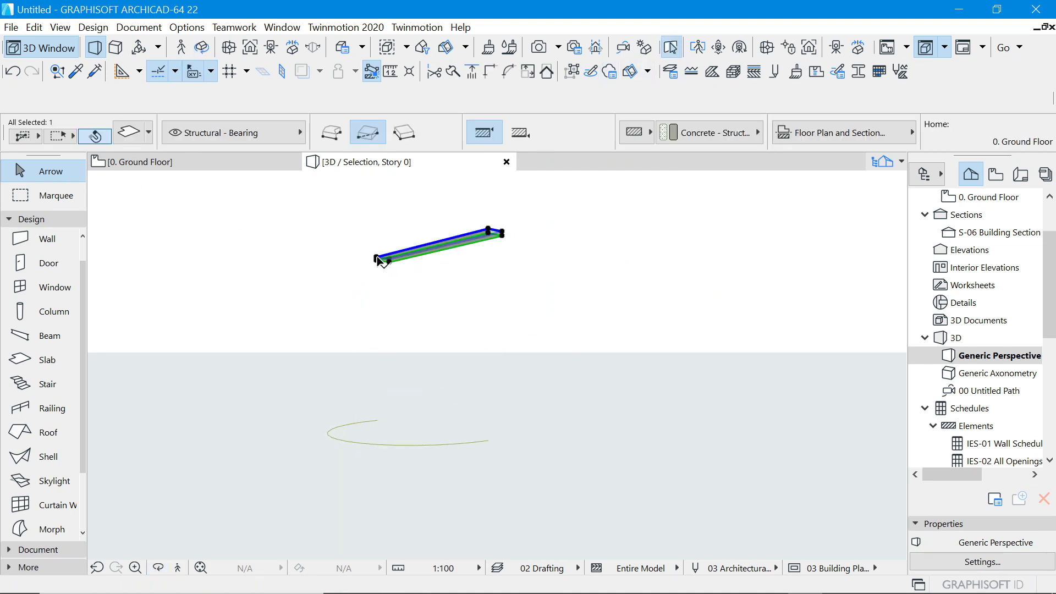
left_click(376, 258)
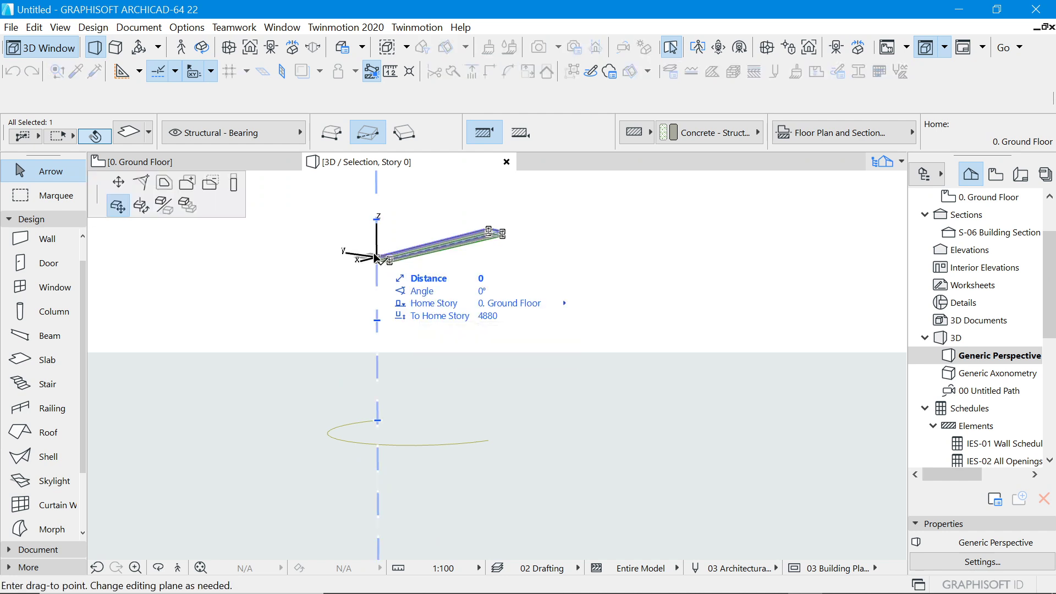
left_click(377, 421)
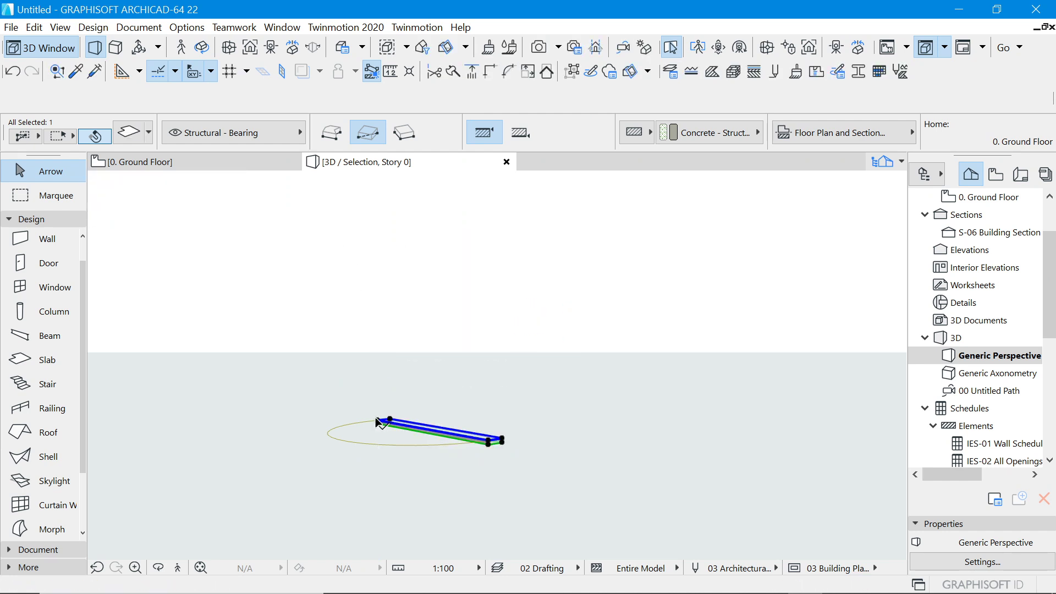
Rotate the semicircular morph about the slab's long edge until it stands upright as an arch.
left_click(202, 47)
left_click_drag(783, 495, 356, 396)
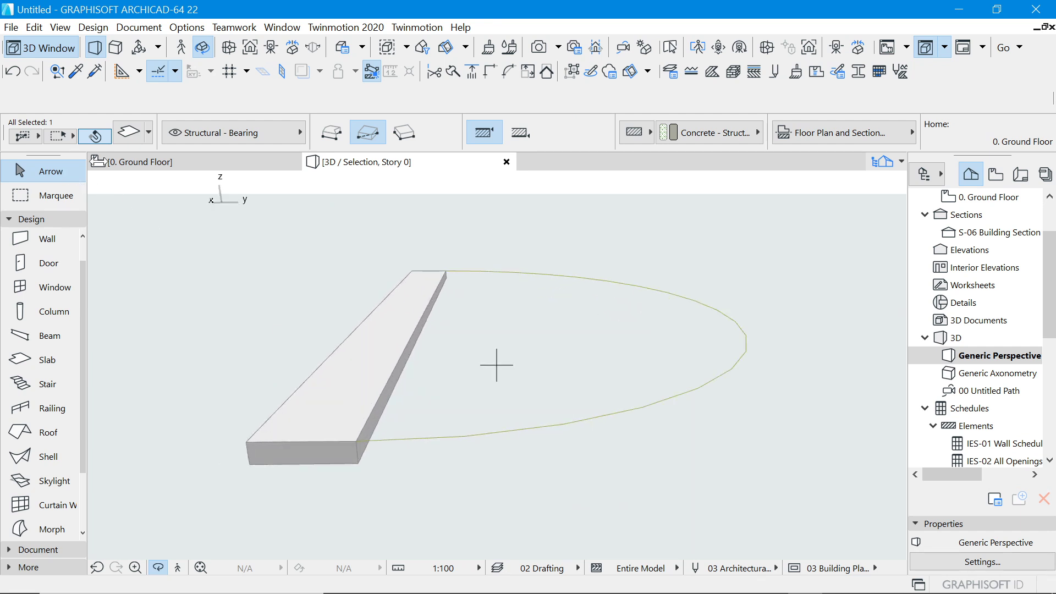
left_click(670, 50)
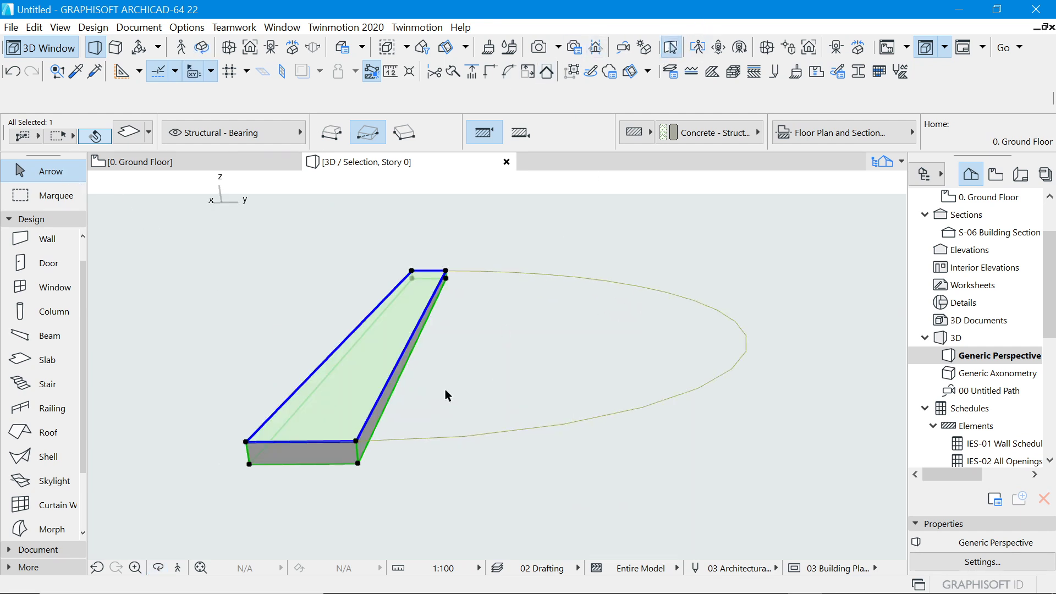
left_click(404, 439)
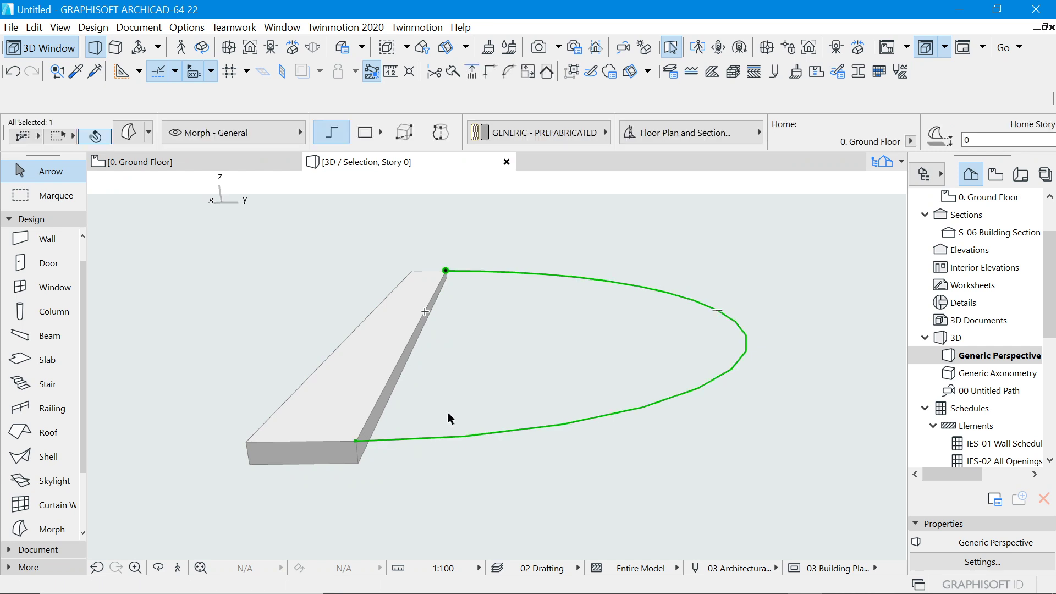
left_click(357, 442)
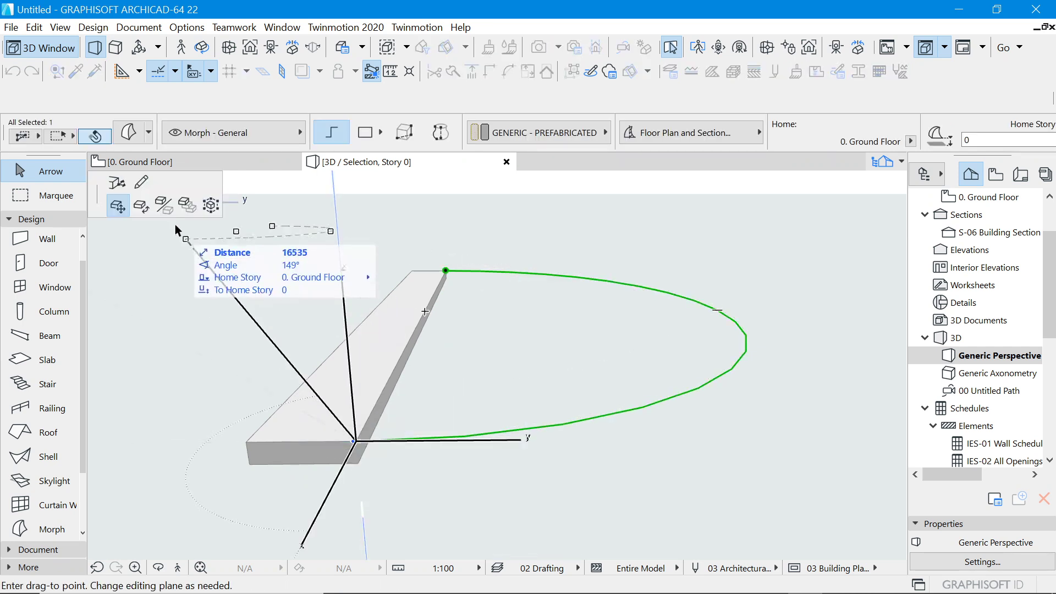
left_click(142, 208)
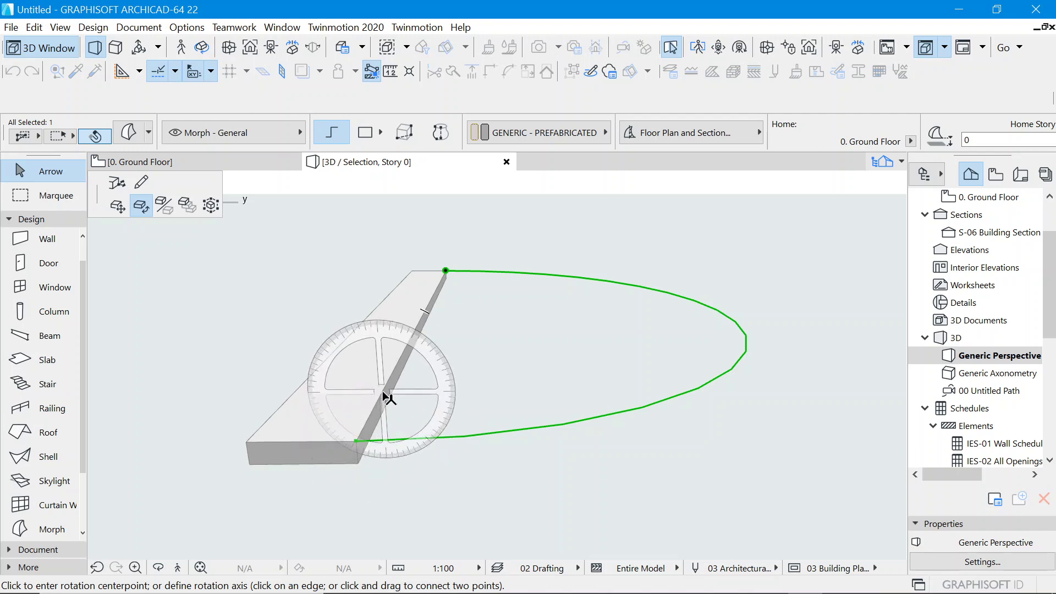
left_click(395, 364)
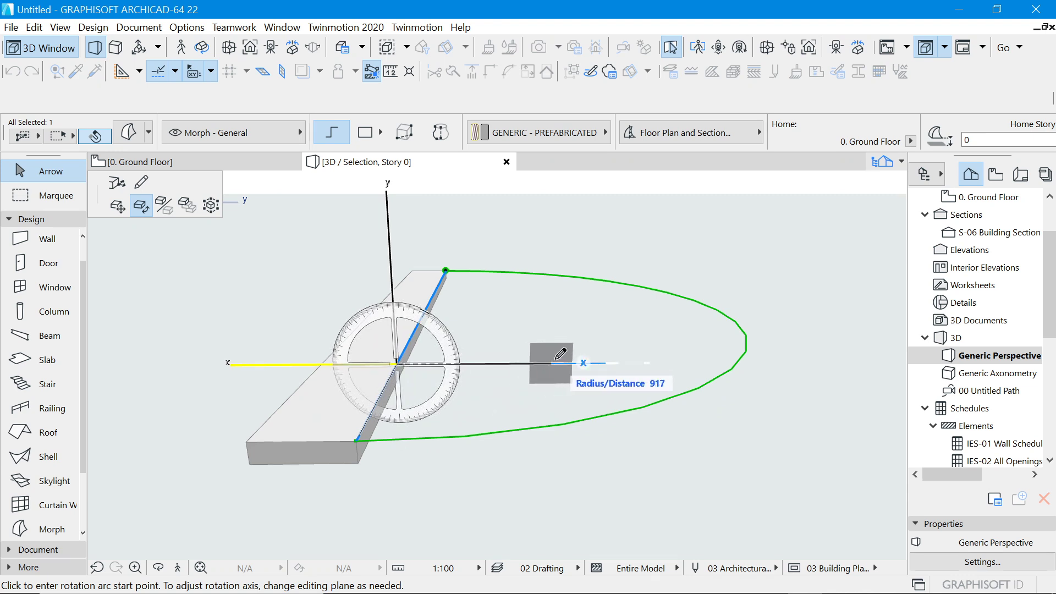
left_click(575, 360)
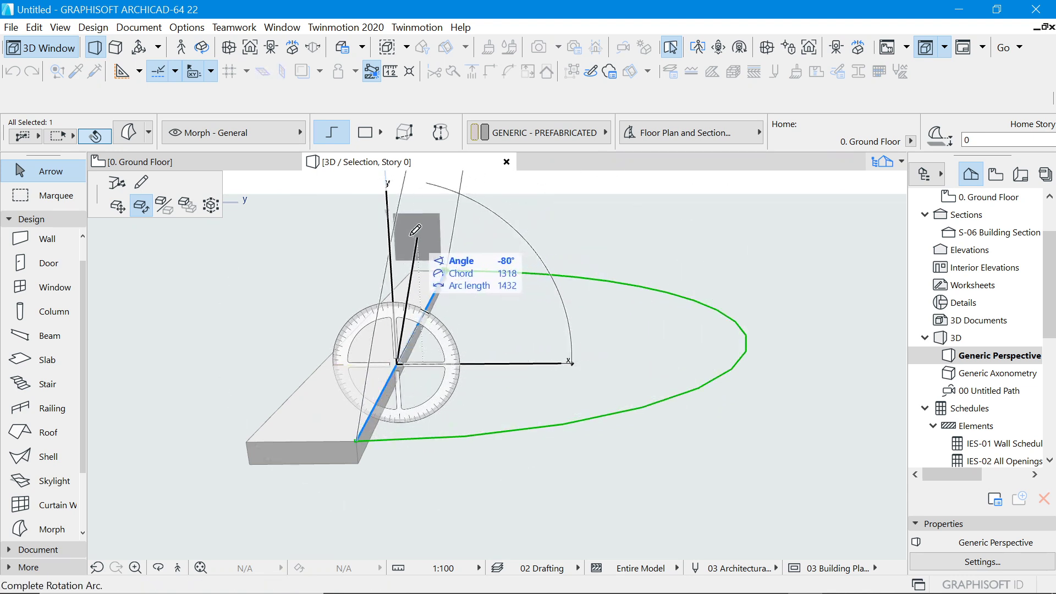
left_click(395, 226)
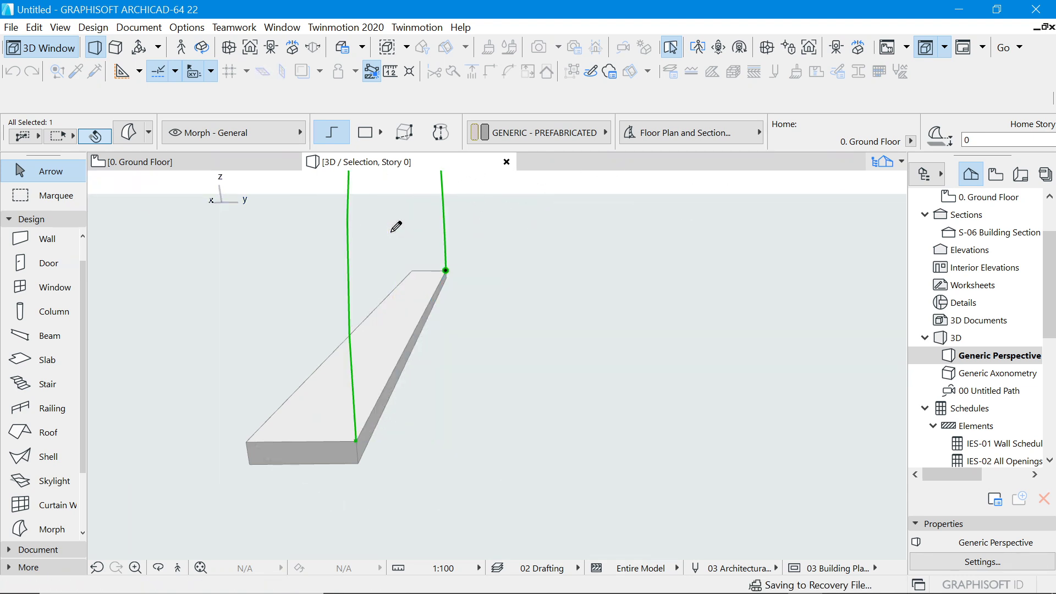
middle_click_drag(444, 325, 510, 438, "shift")
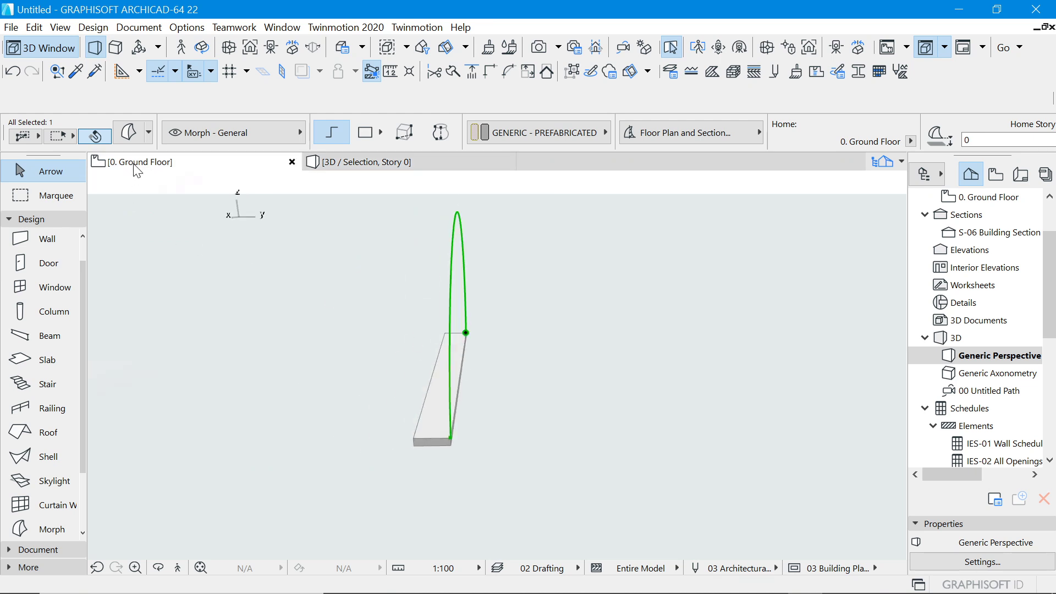
On the ground floor plan, draw a vertical section line just beyond the slab's left end, looking toward the slab.
left_click(136, 161)
left_click(579, 366)
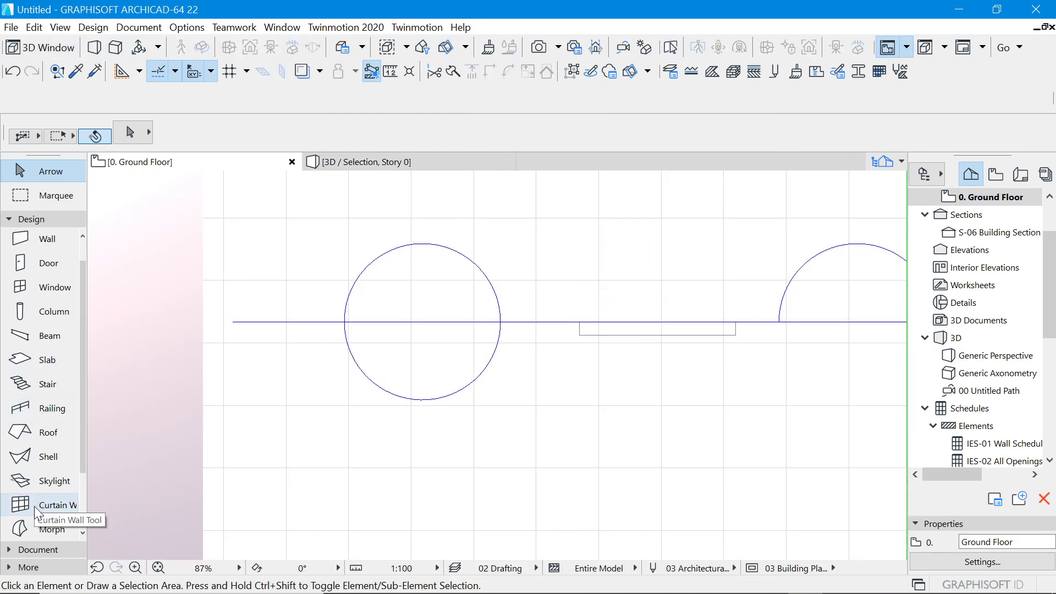
left_click(34, 550)
left_click(23, 426)
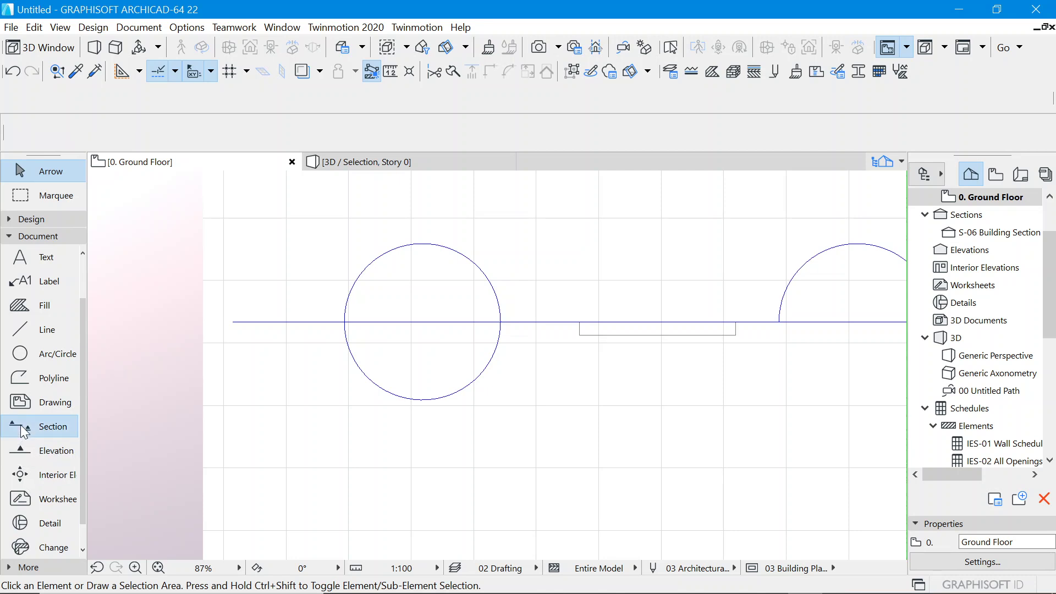
left_click(572, 270)
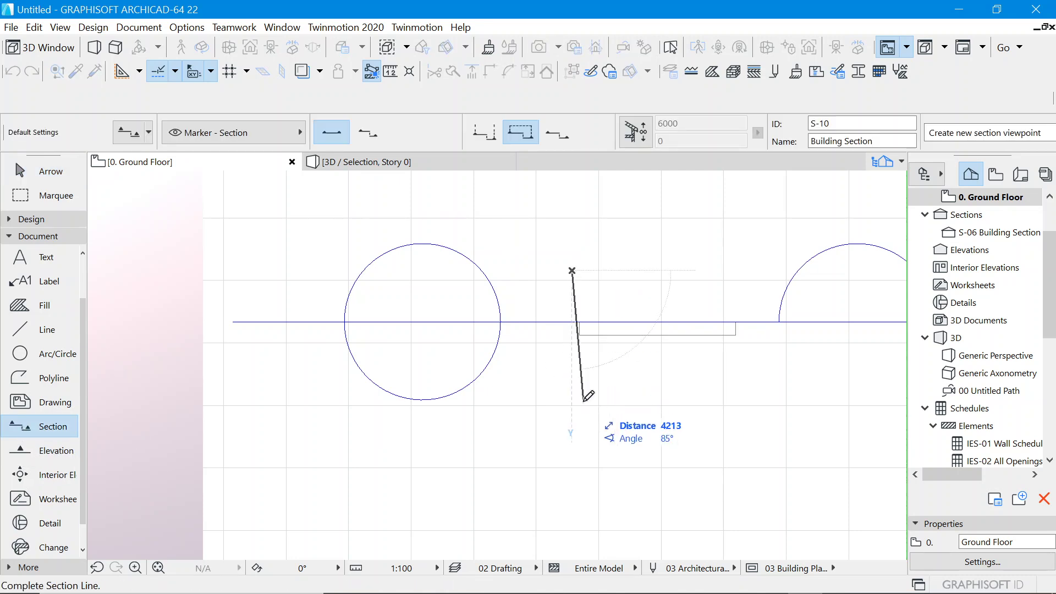
left_click(573, 385)
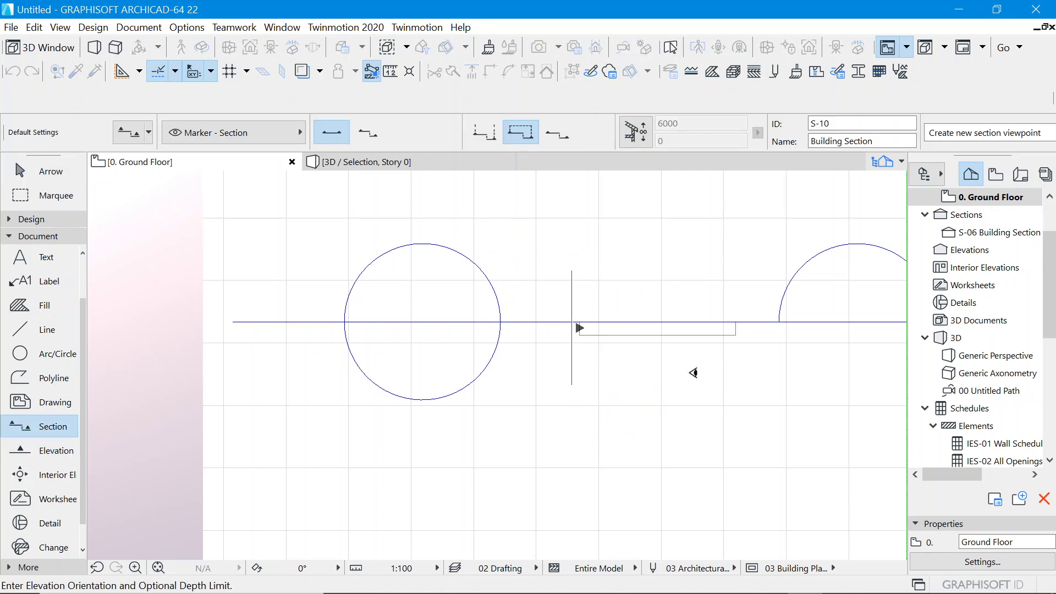
left_click(738, 365)
Extend the new section's depth limit past the far end of the slab.
left_click(51, 171)
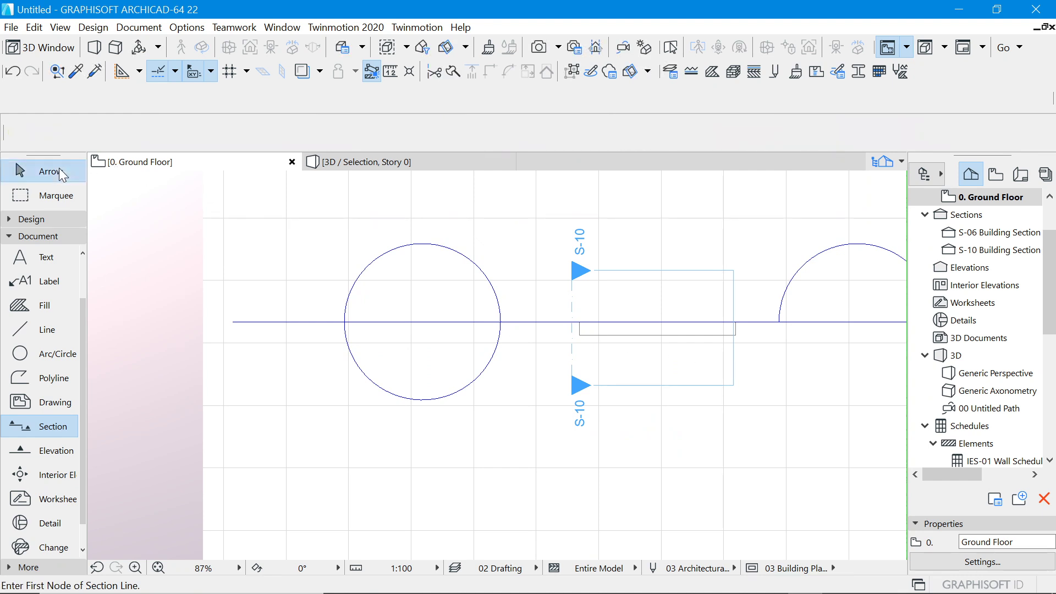
left_click(738, 365)
left_click(738, 364)
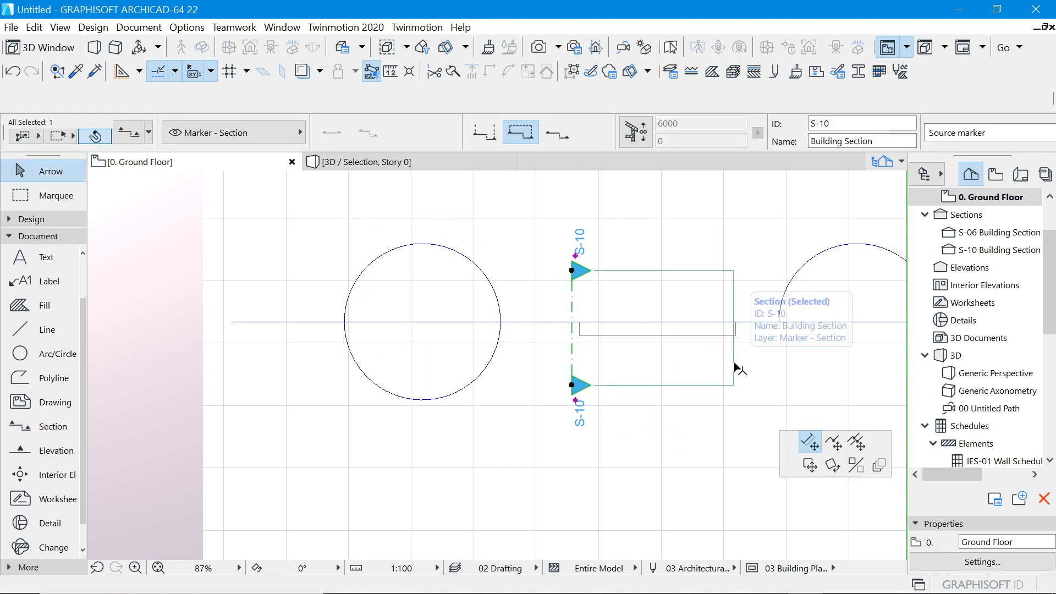
left_click(747, 356)
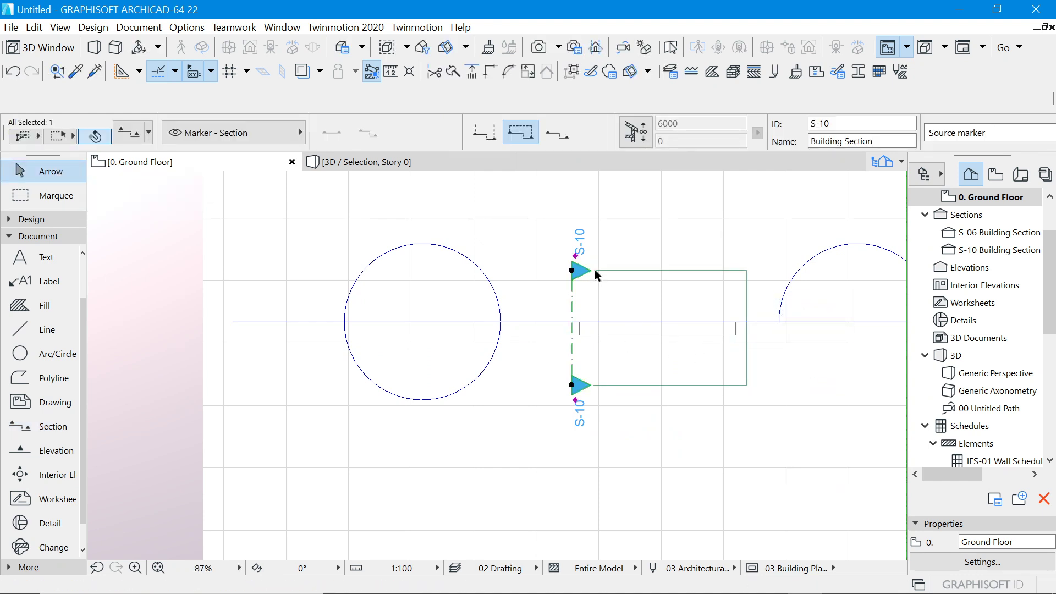
Open the new building section and select the upright arch morph in it.
right_click(623, 209)
left_click(670, 256)
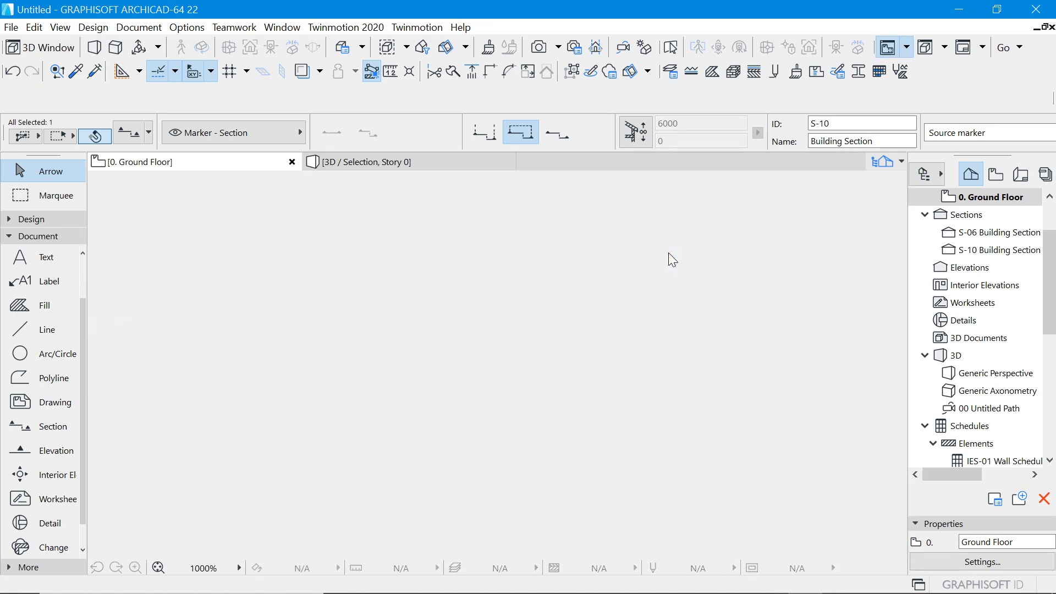
scroll(512, 358, "up", 3)
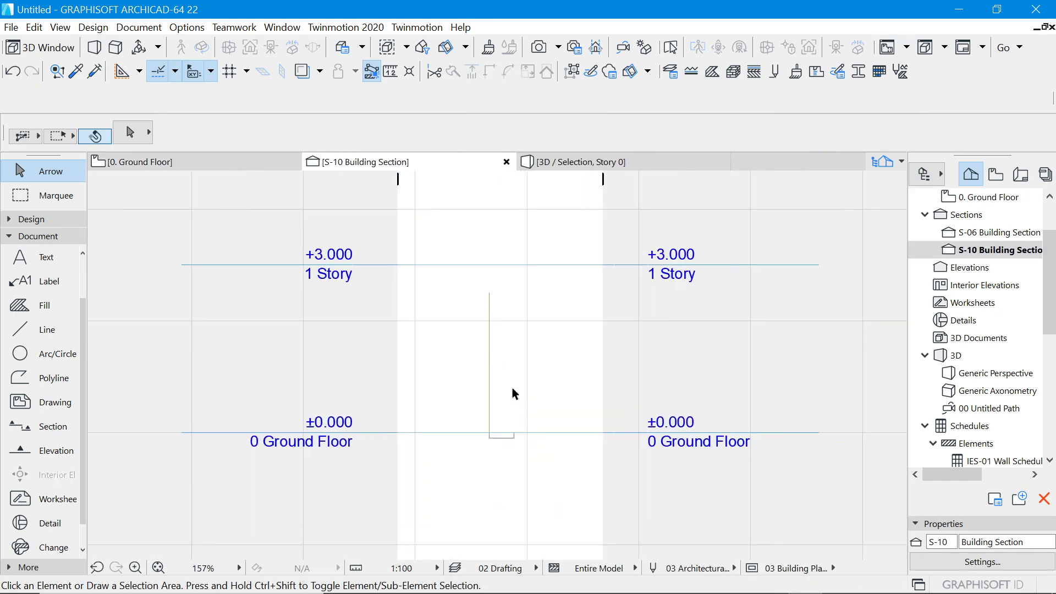
scroll(505, 363, "down", 1)
left_click(494, 307)
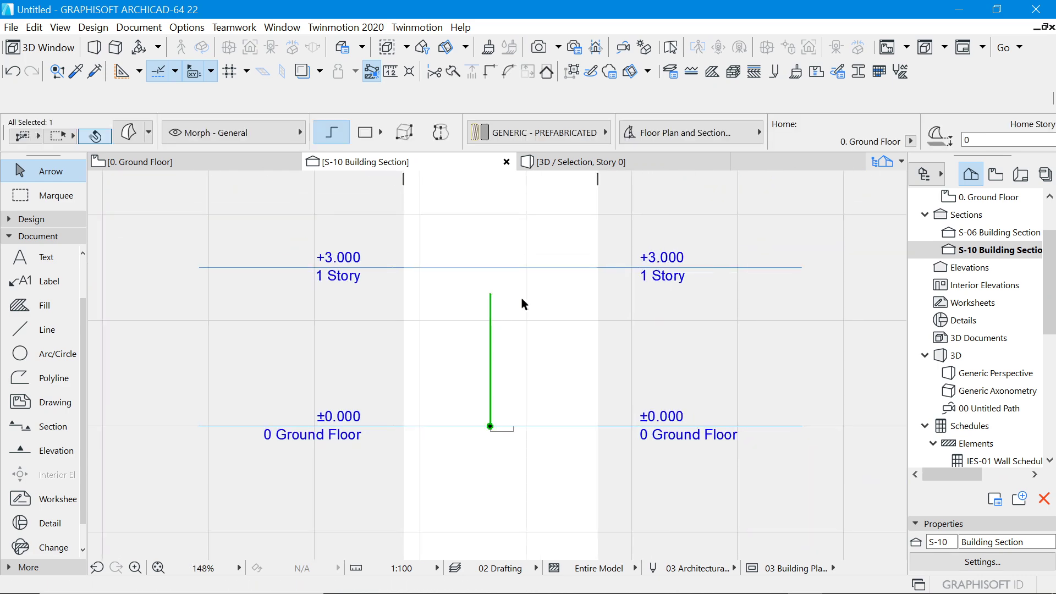
right_click(539, 297)
mouse_move(573, 366)
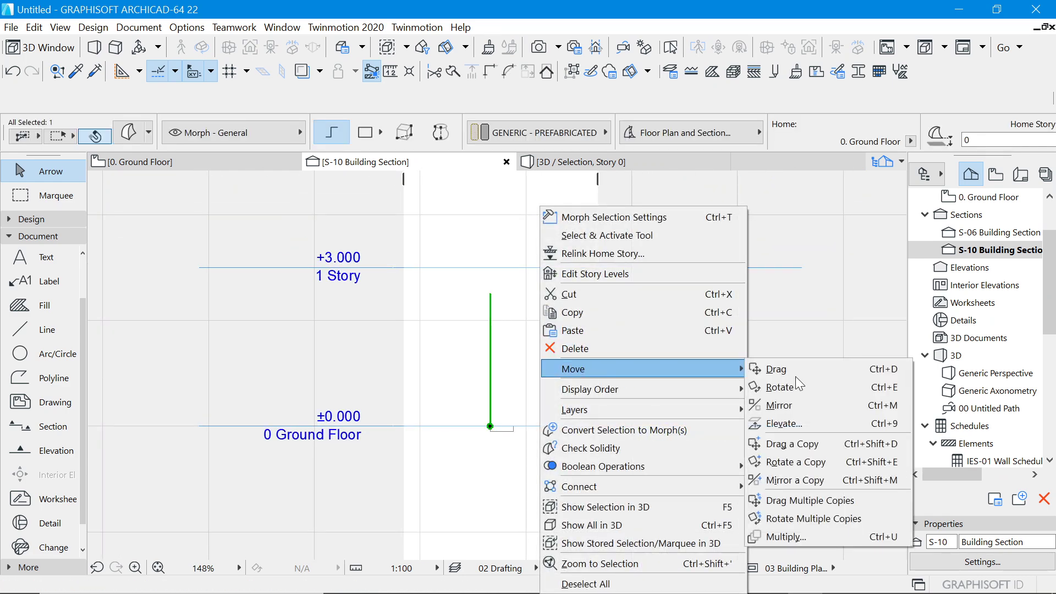
left_click(800, 440)
key("Escape")
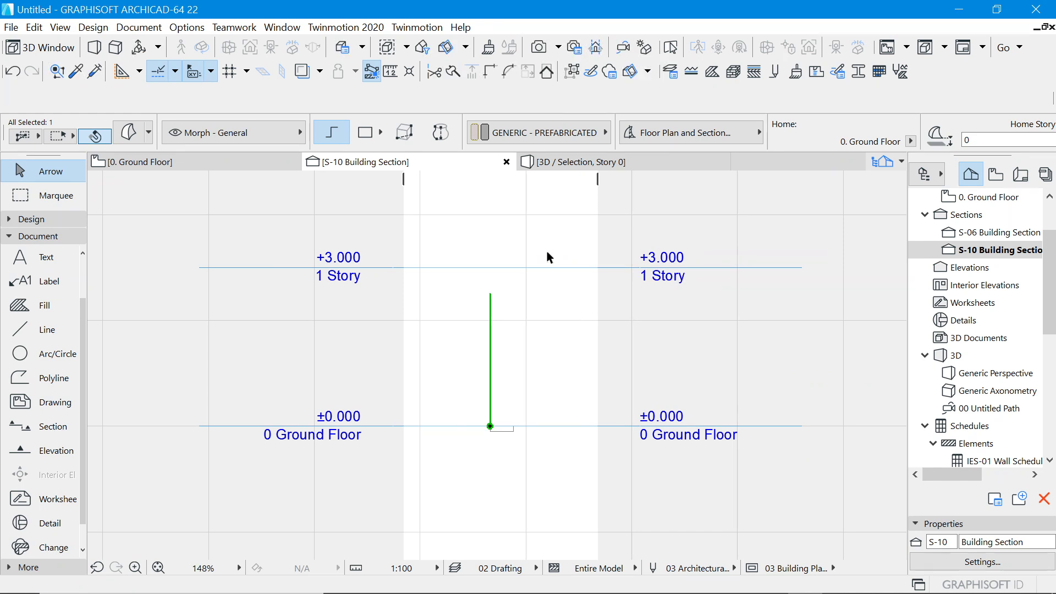
Rotate a copy of the upright arch morph by 30° counterclockwise around its base point.
right_click(556, 247)
mouse_move(616, 374)
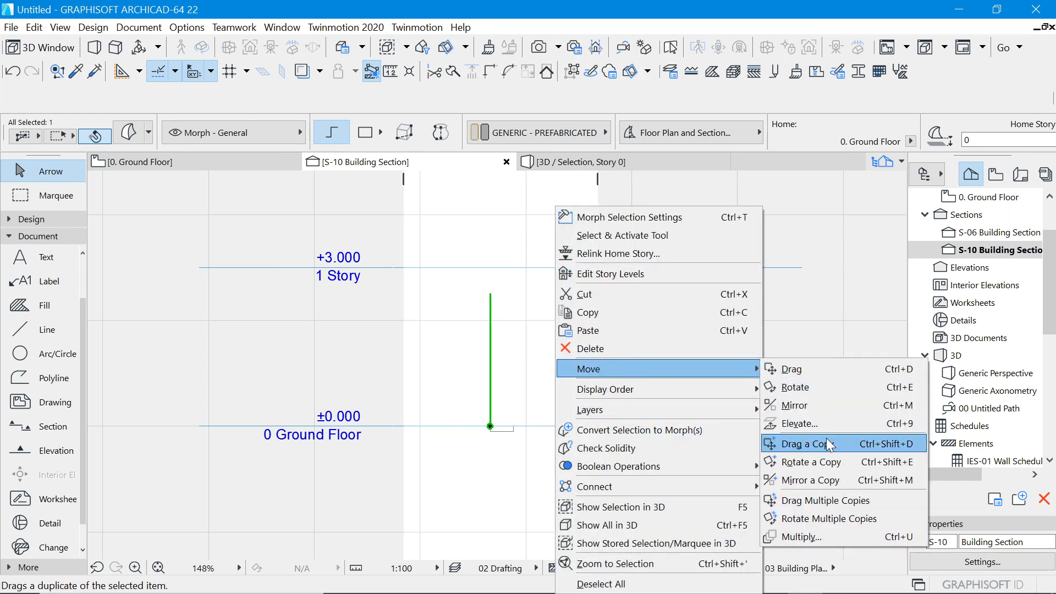
left_click(826, 467)
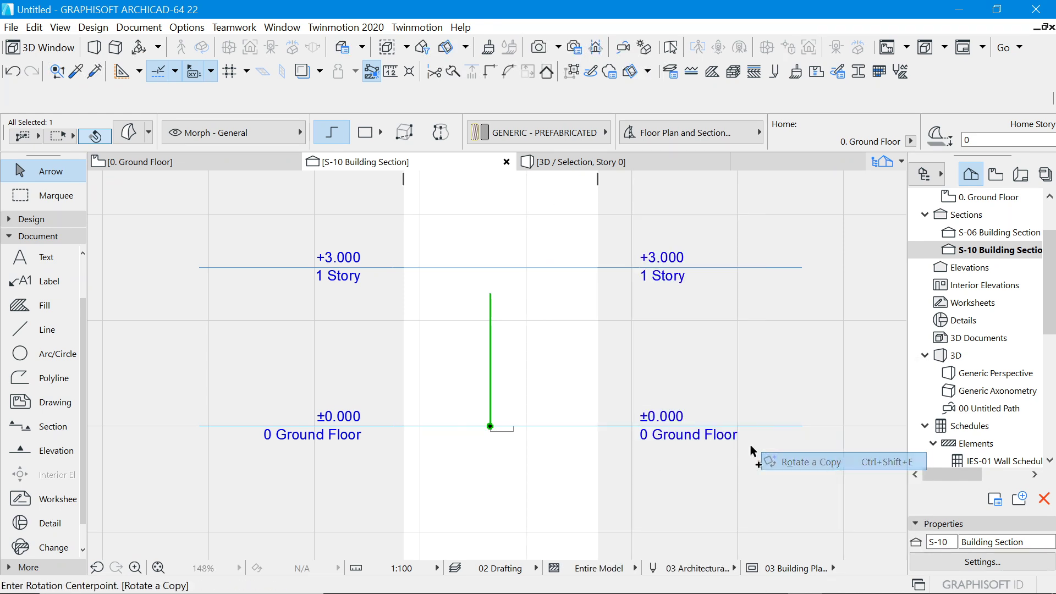
left_click(490, 426)
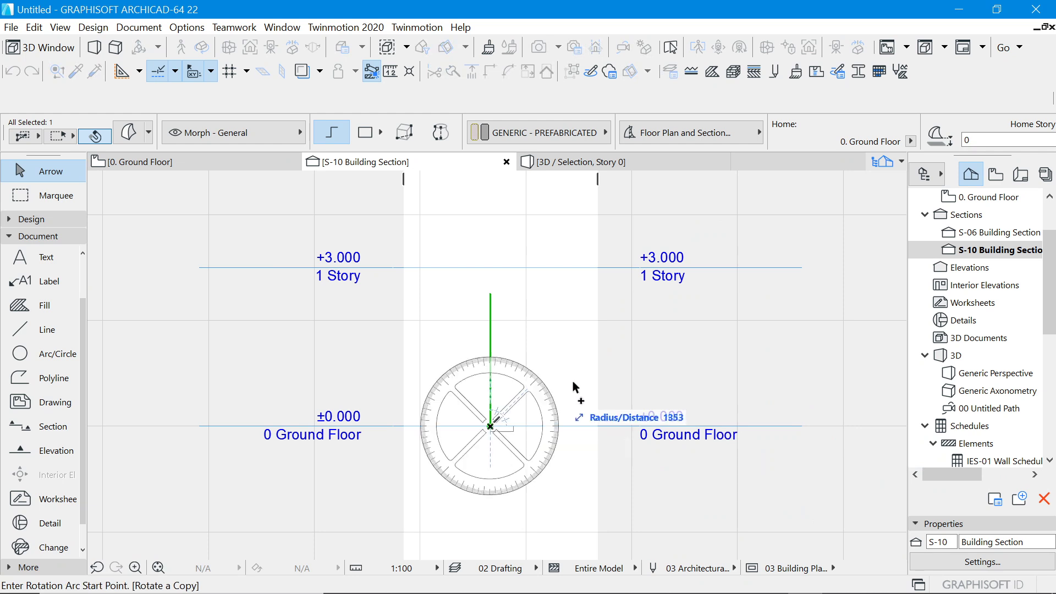
left_click(491, 298)
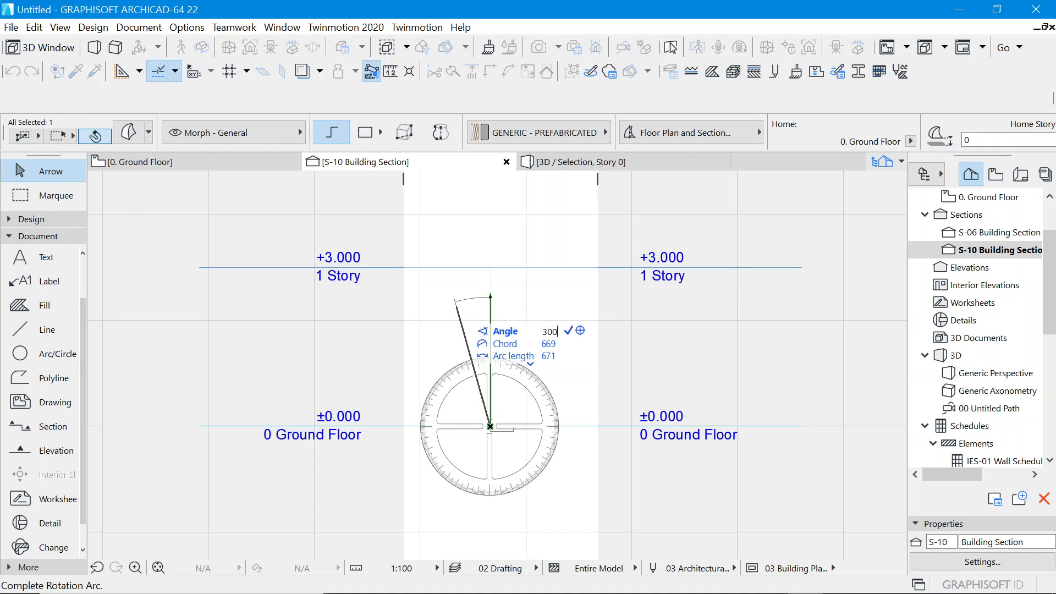
key("Return")
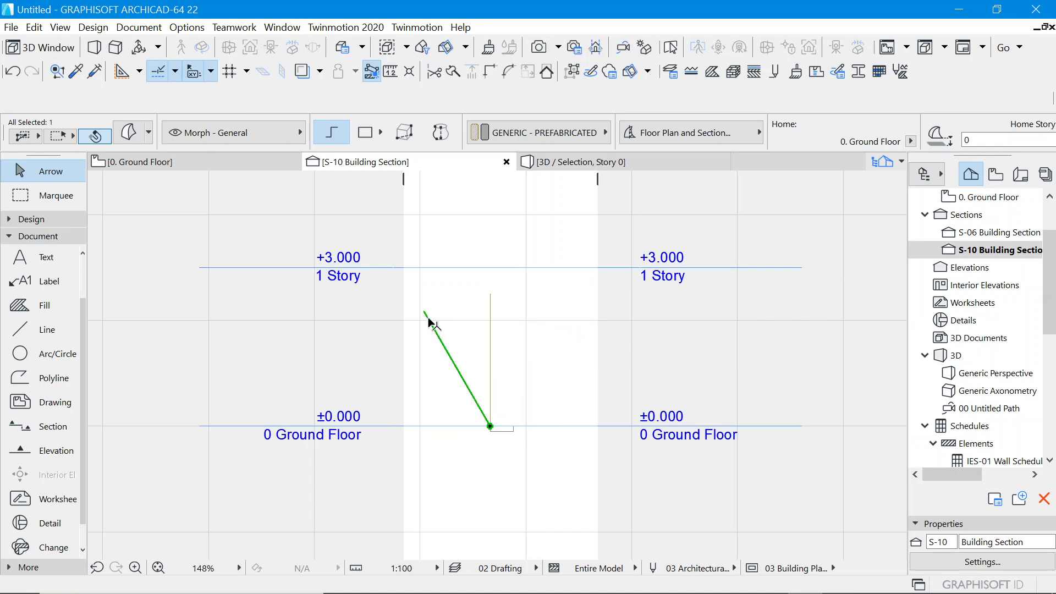
Mirror a copy of the tilted arch morph to the other side of the upright arch, through their shared base point.
right_click(521, 219)
mouse_move(554, 368)
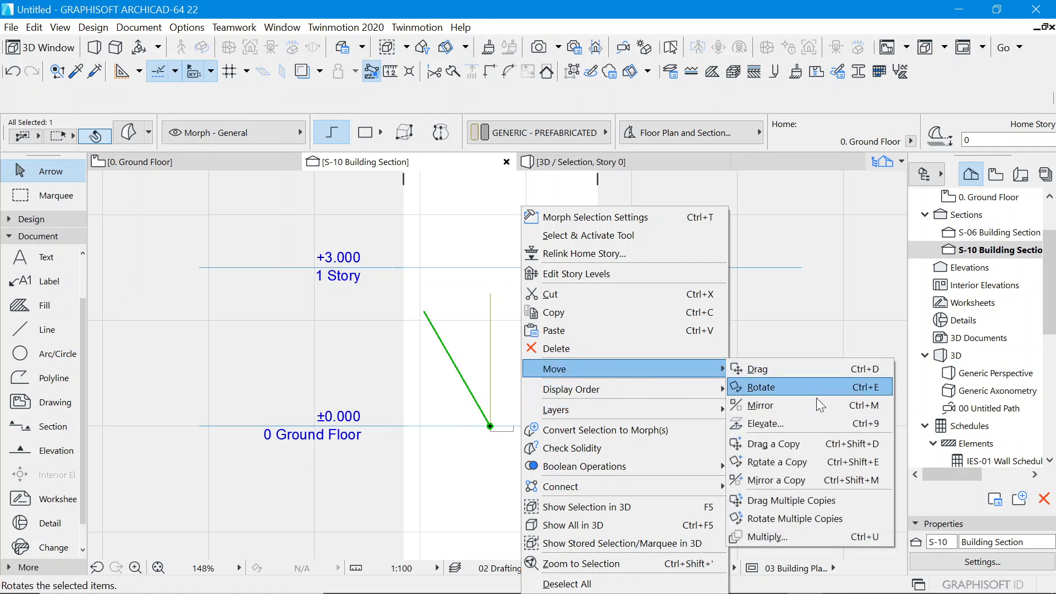
left_click(793, 483)
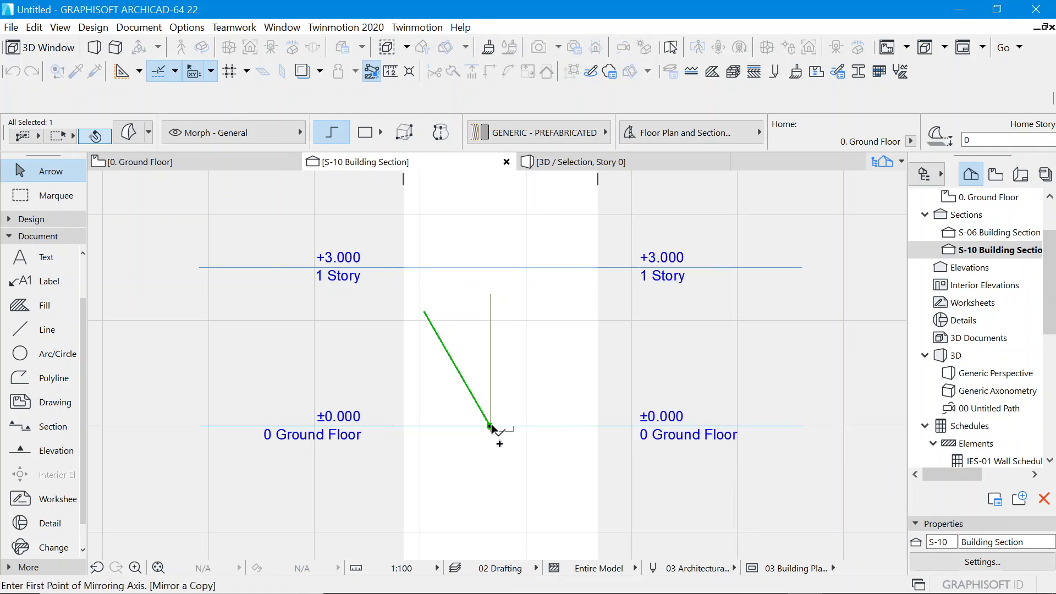
left_click(490, 425)
scroll(579, 329, "down", 3)
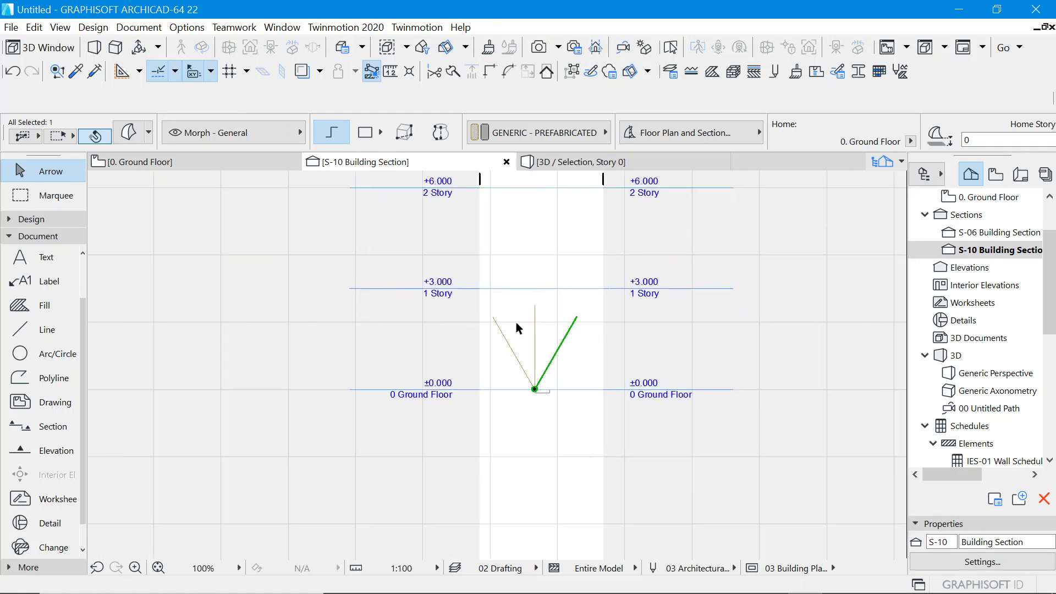
scroll(516, 322, "up", 5)
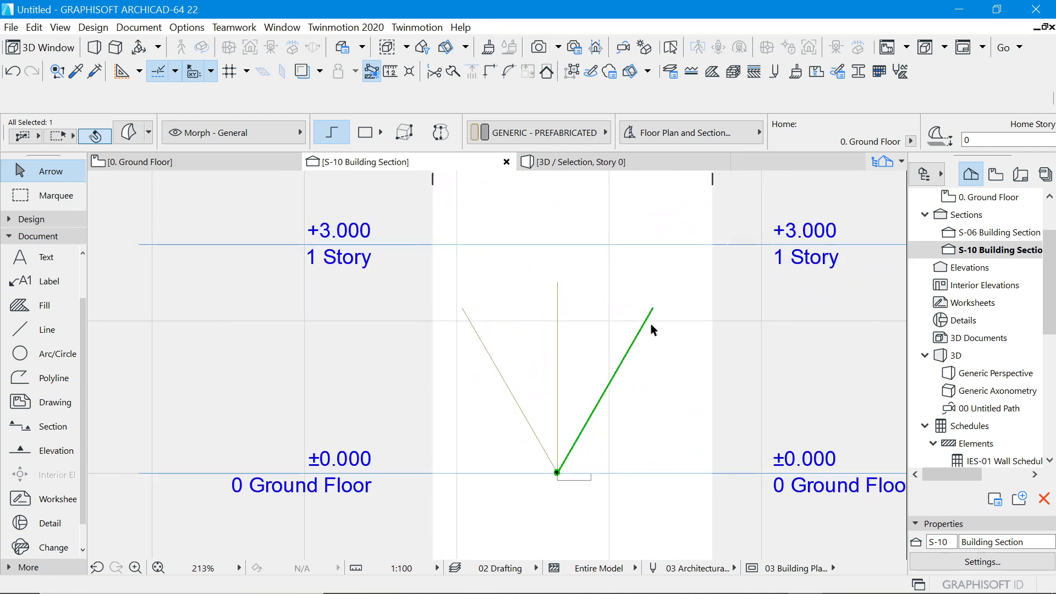
scroll(516, 387, "down", 3)
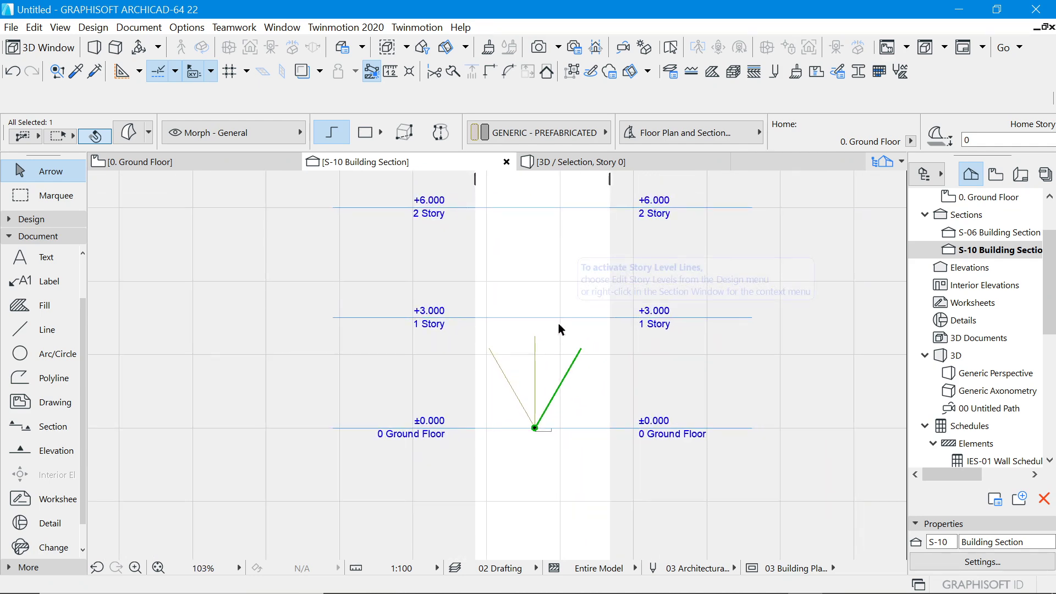
Return to the ground floor plan and select the tilted arch morph on the upper side of the slab's centre line.
key("Escape")
scroll(612, 366, "down", 4)
scroll(573, 377, "up", 6)
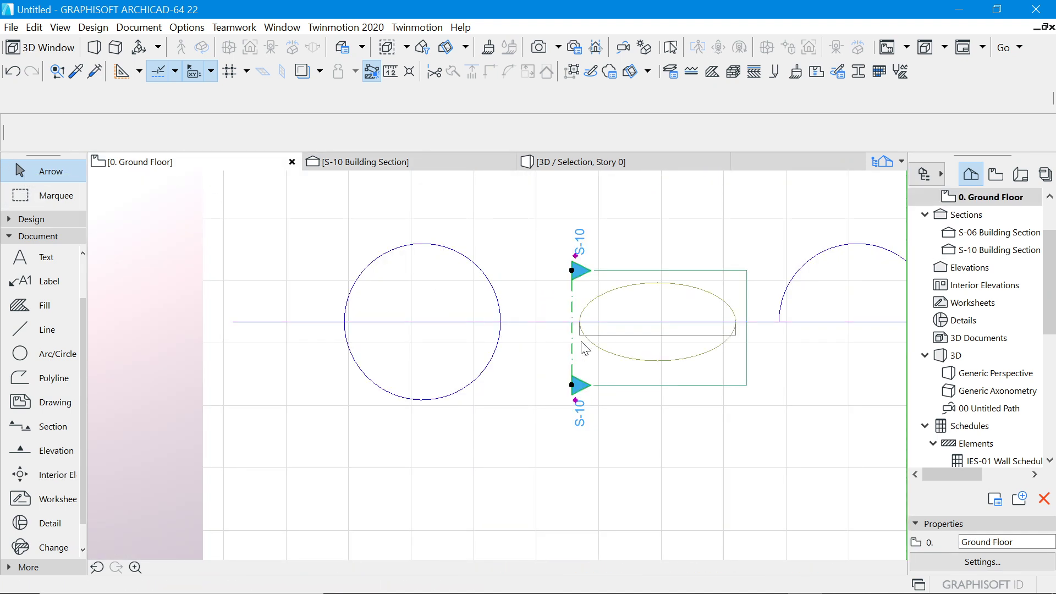
left_click(730, 311)
scroll(733, 309, "up", 4)
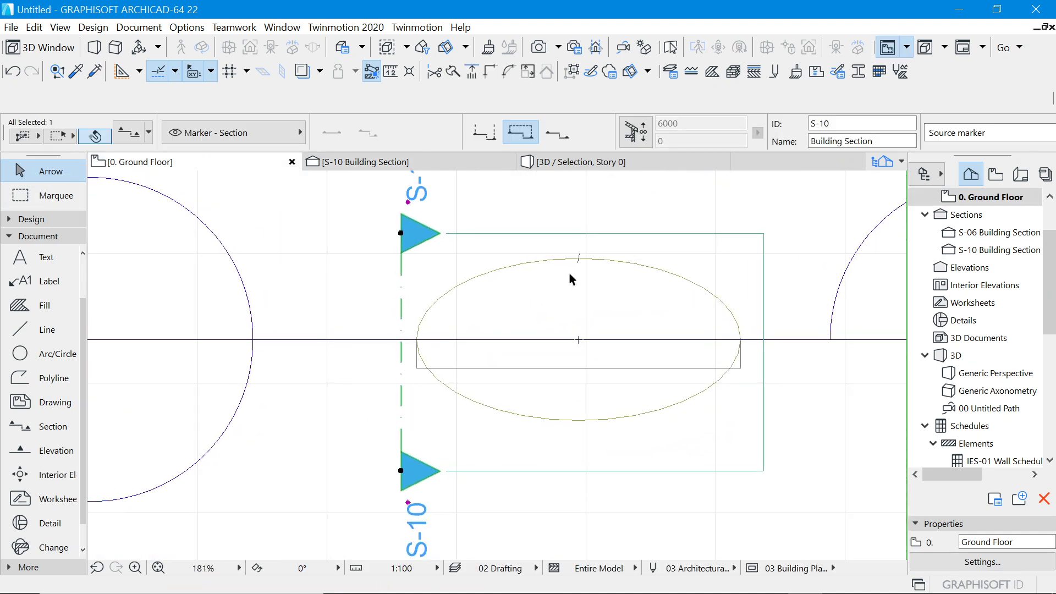
left_click(523, 267)
scroll(402, 318, "down", 5)
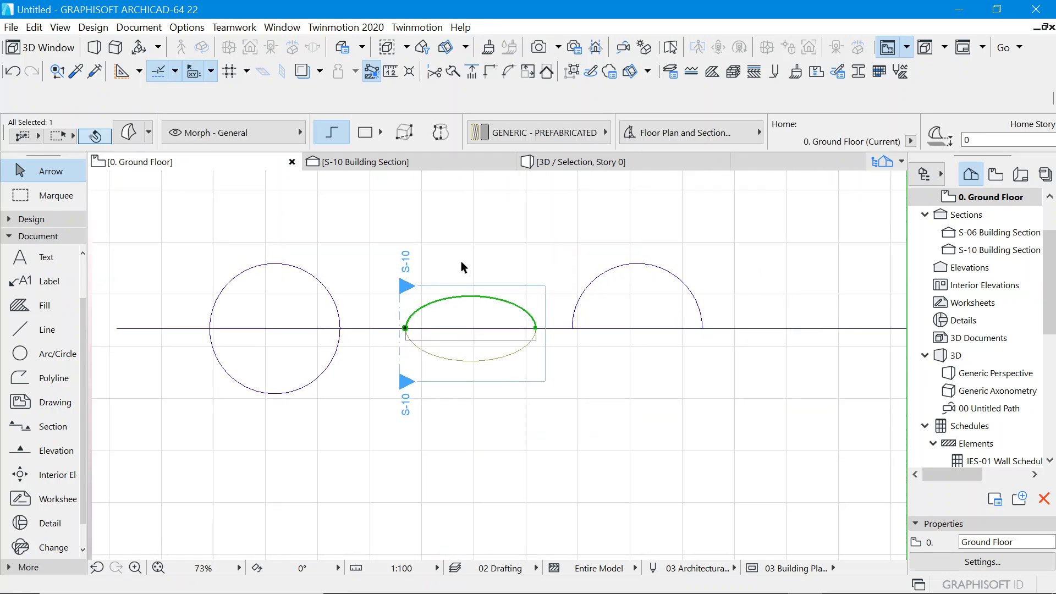
Drag a copy of the tilted arch morph along the horizontal reference line to the free space beyond the 2D semicircle.
right_click(468, 222)
mouse_move(582, 366)
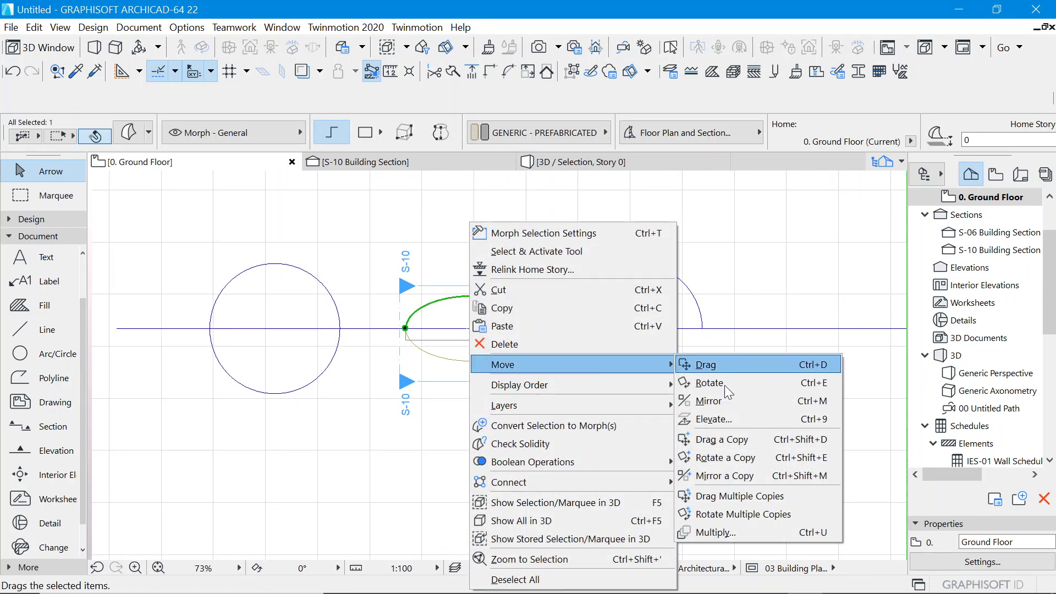
left_click(723, 440)
left_click(405, 329)
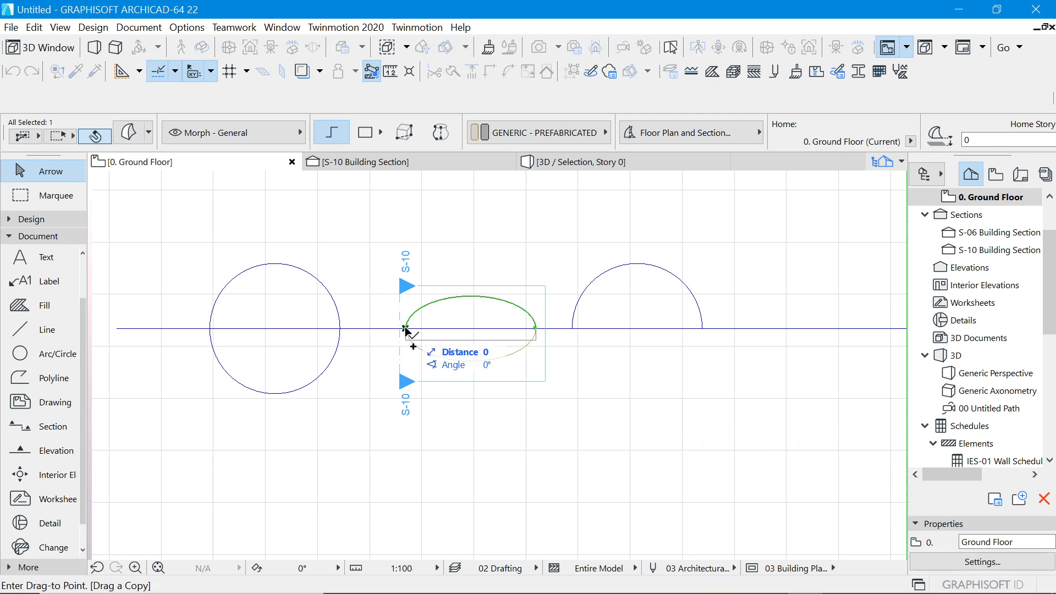
left_click(744, 330)
scroll(601, 306, "down", 3)
scroll(598, 306, "up", 8)
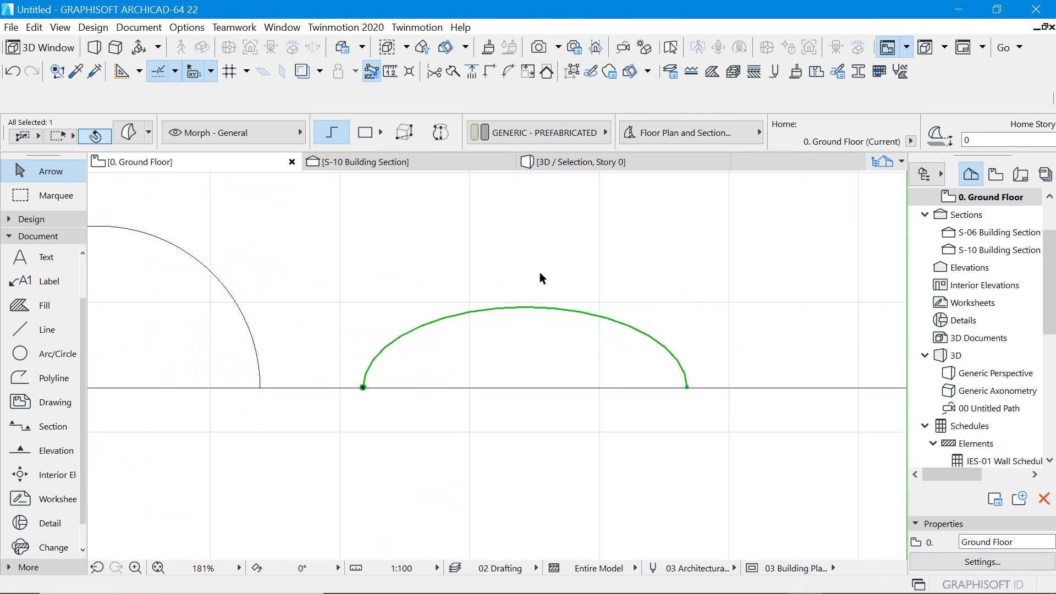
left_click(505, 259)
Place a column on the left base point of the copied arch morph.
left_click(25, 219)
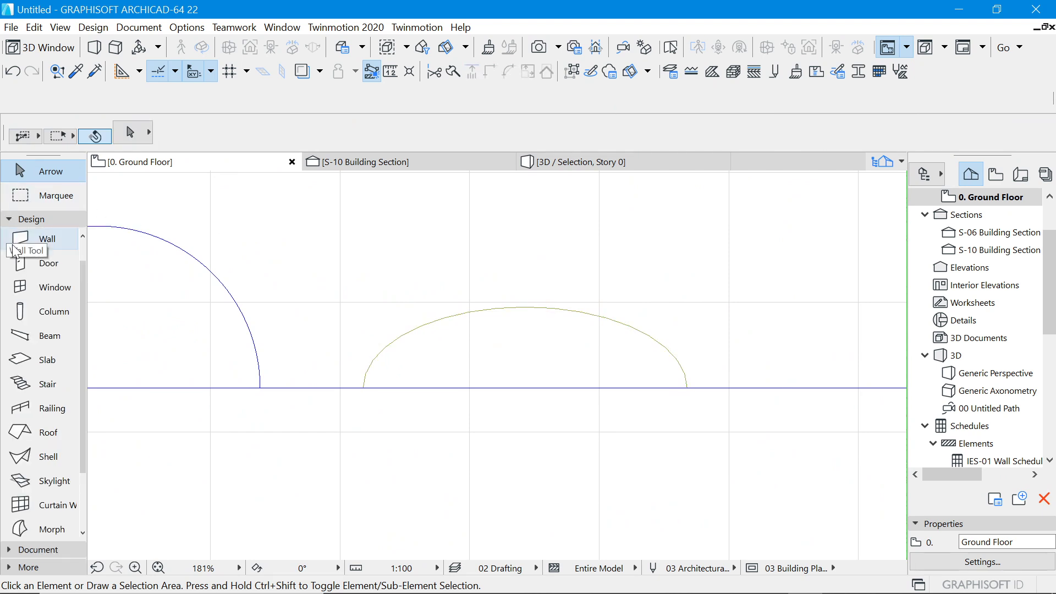
left_click(41, 311)
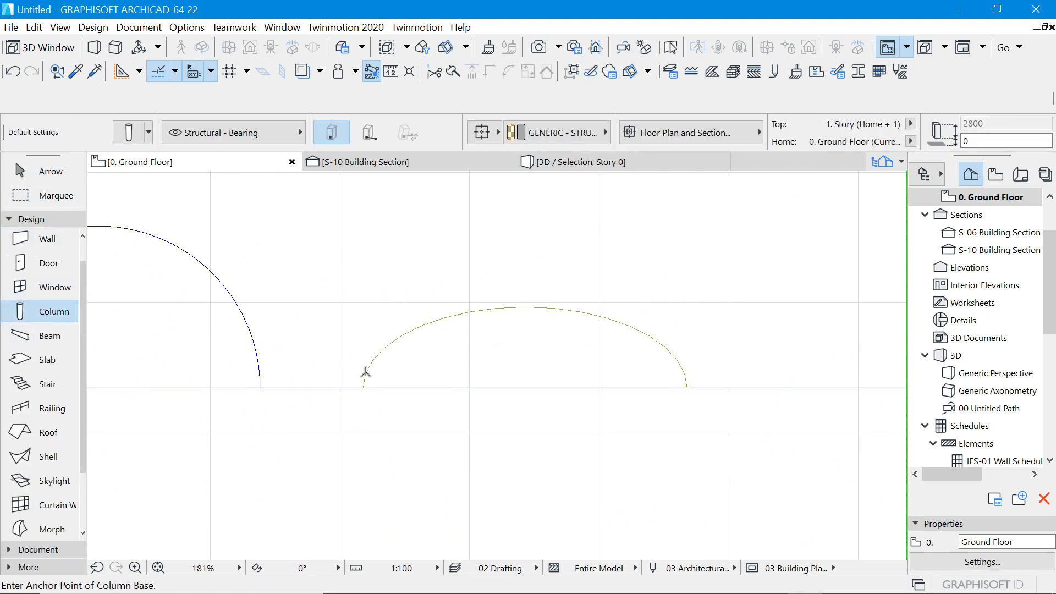
scroll(370, 394, "up", 7)
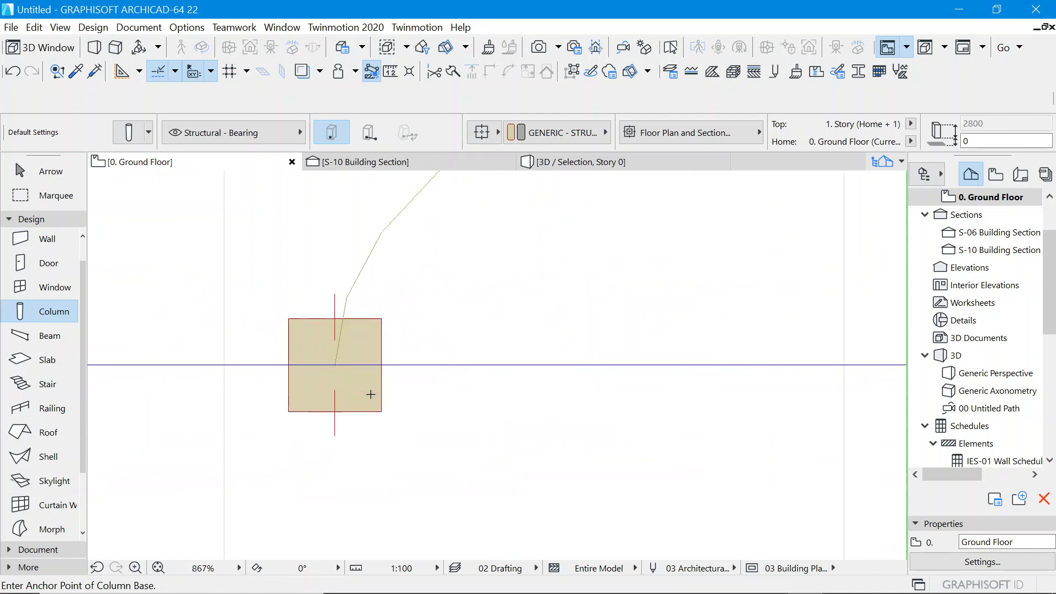
Select the new column and set its Column Top to Not Linked.
left_click(25, 170)
left_click(376, 312)
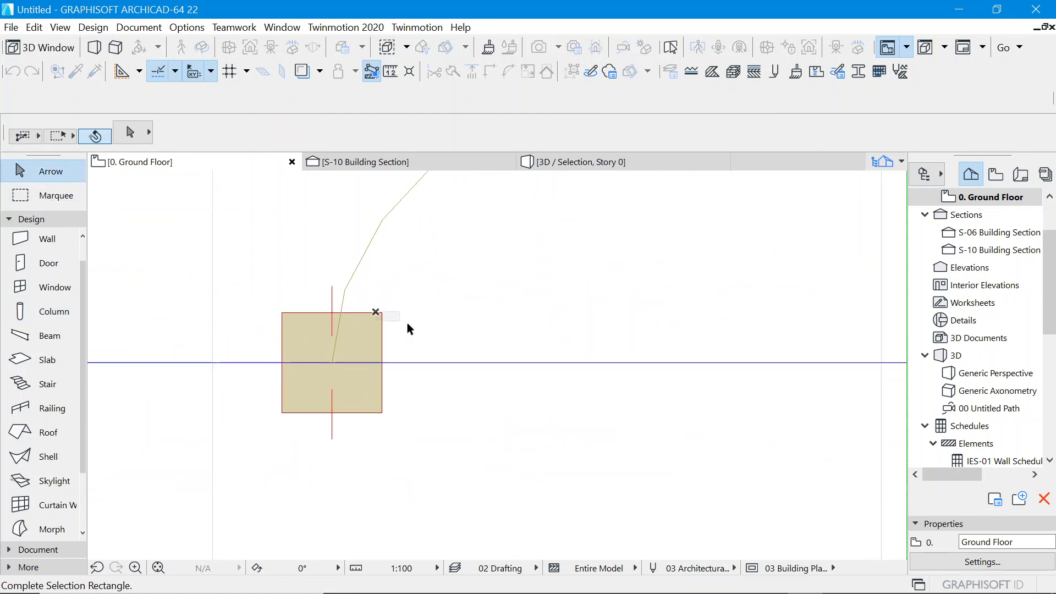
left_click(383, 328)
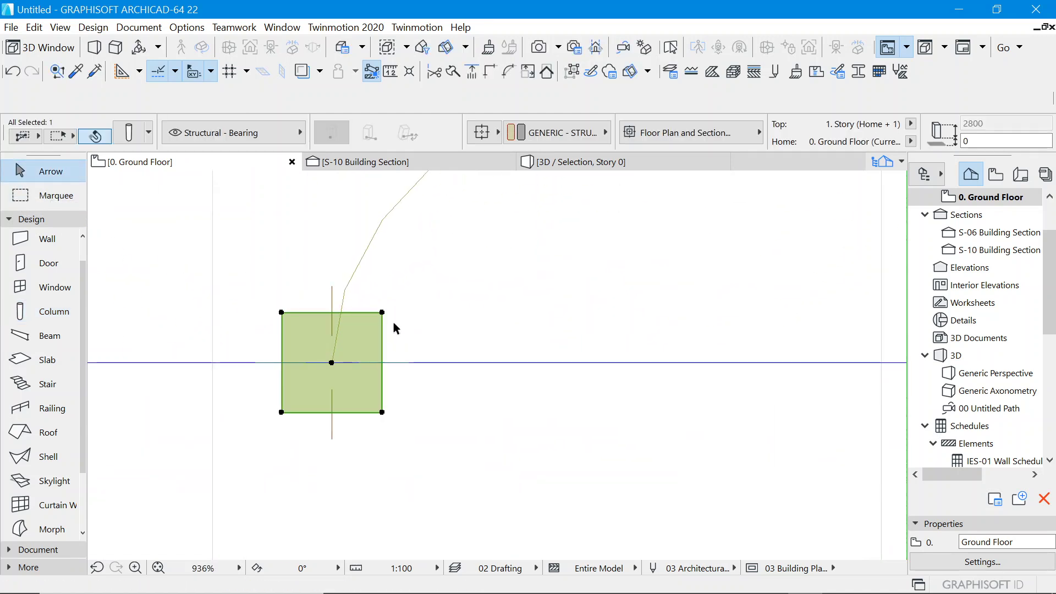
left_click(126, 134)
left_click(438, 121)
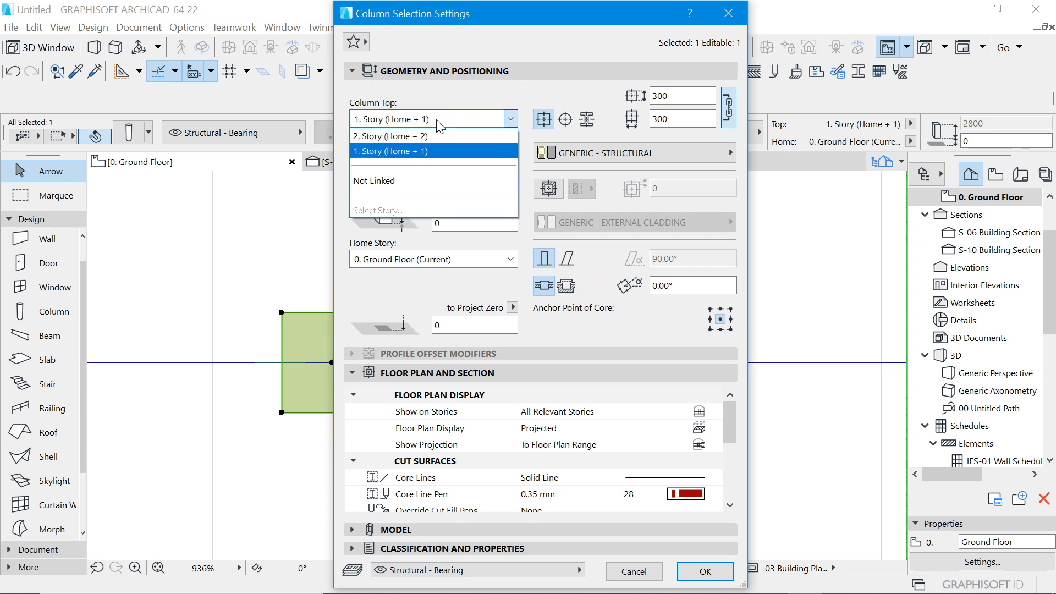
left_click(405, 179)
left_click(704, 572)
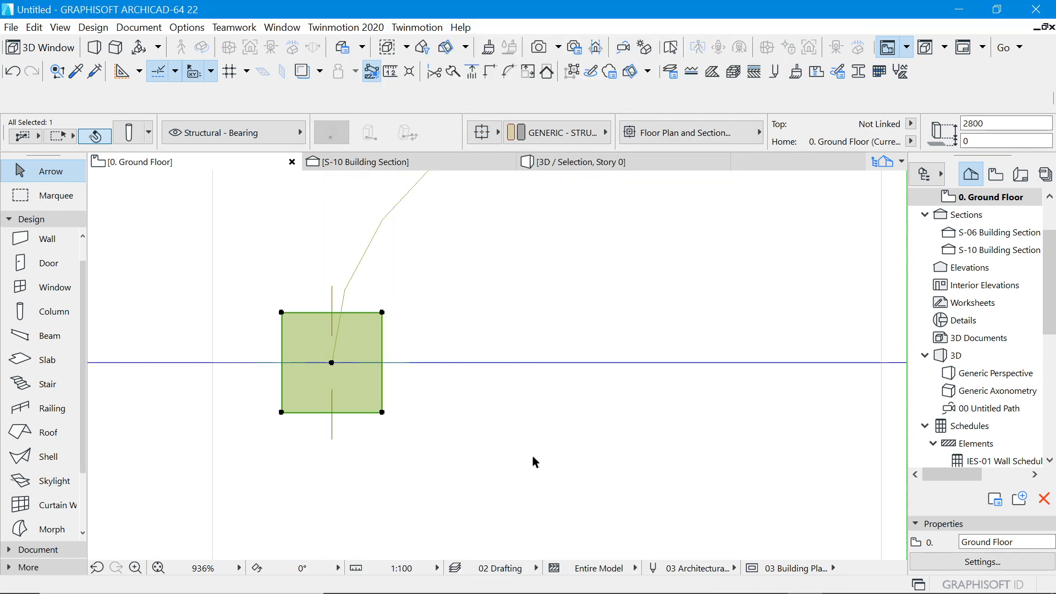
Change the selected column to a circular cross-section with a diameter of 100.
scroll(523, 354, "down", 5)
left_click(478, 134)
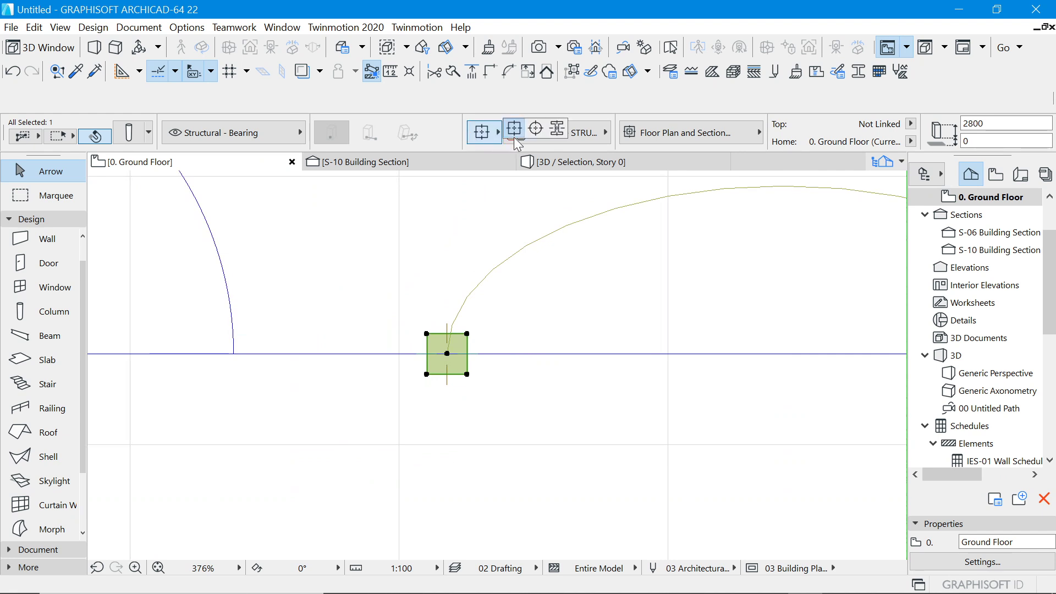
left_click(536, 129)
scroll(717, 202, "down", 4)
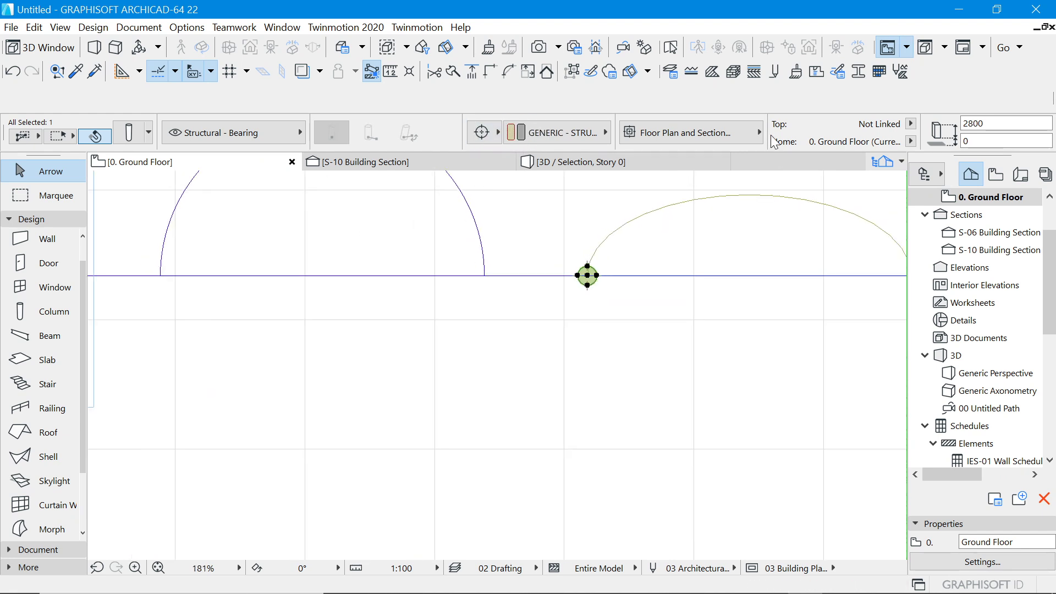
scroll(546, 141, "down", 3)
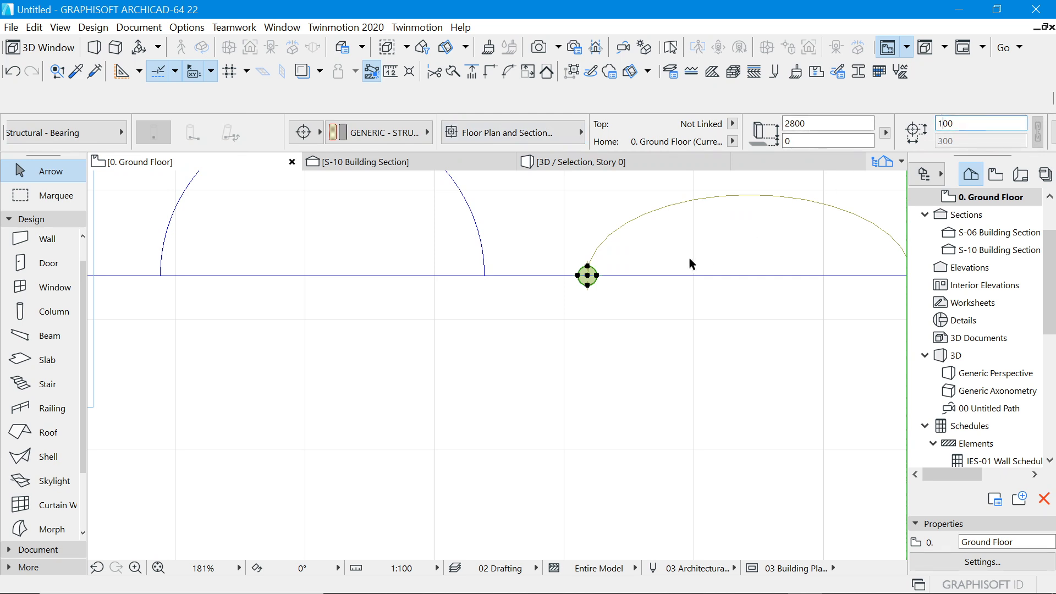
scroll(590, 269, "up", 10)
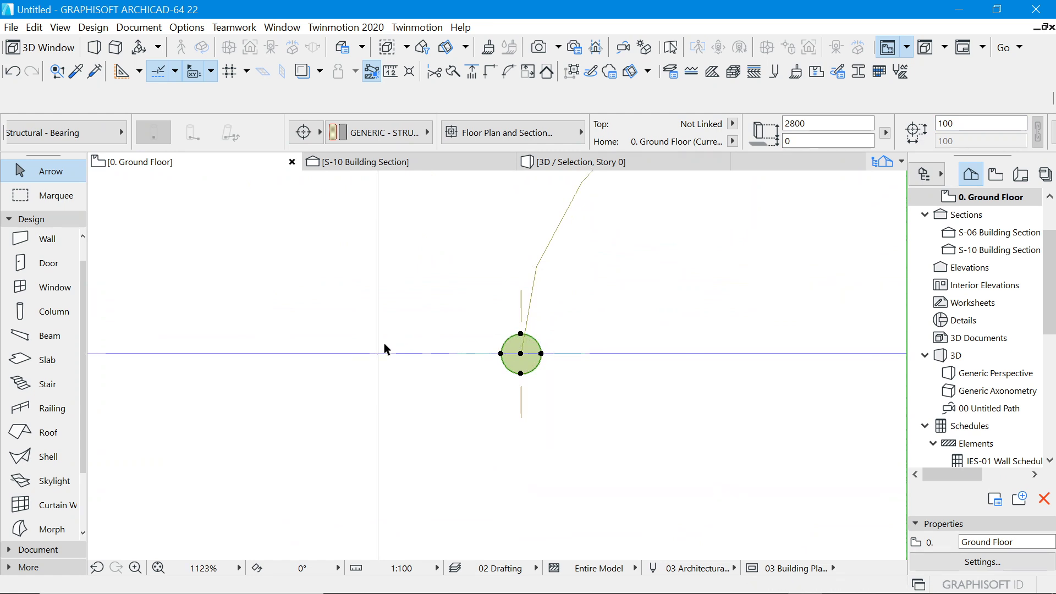
scroll(387, 341, "down", 4)
scroll(440, 329, "up", 6)
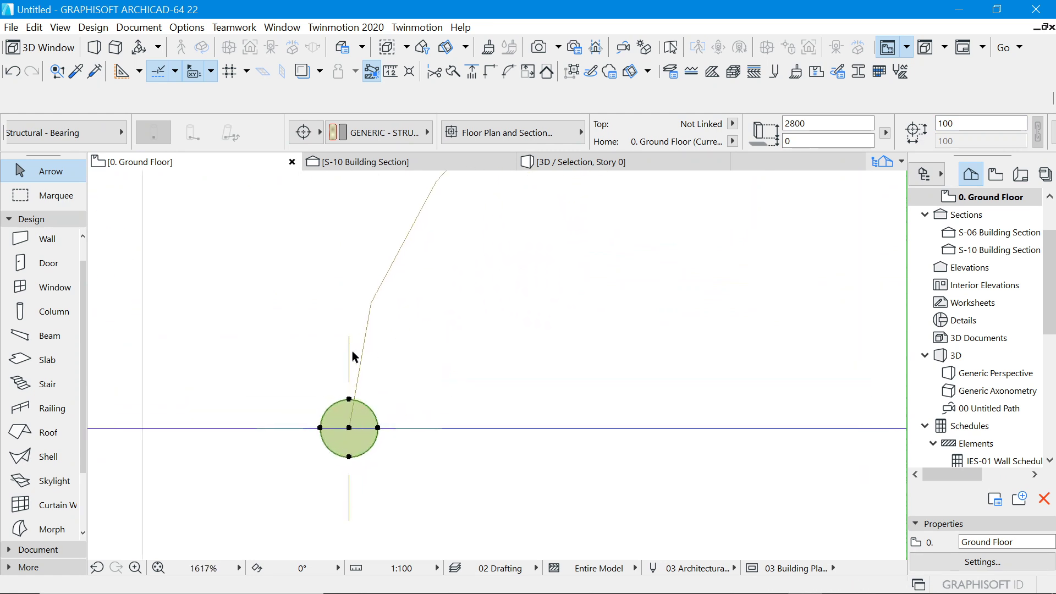
Show only the round column and the copied arch morph in the 3D view, fitted to the window.
scroll(353, 350, "down", 5)
left_click(363, 331)
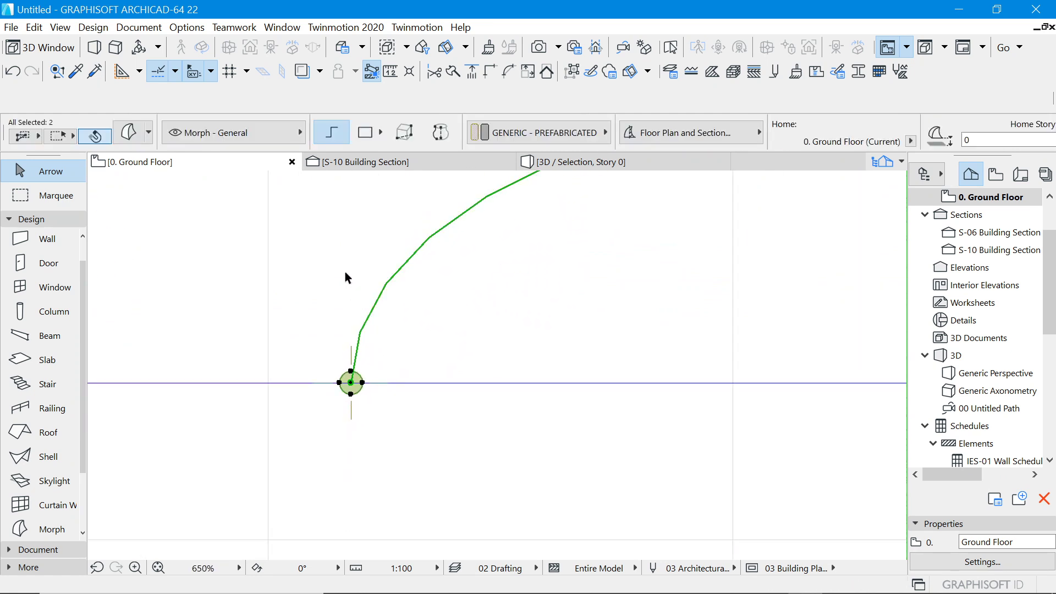
right_click(346, 273)
left_click(392, 505)
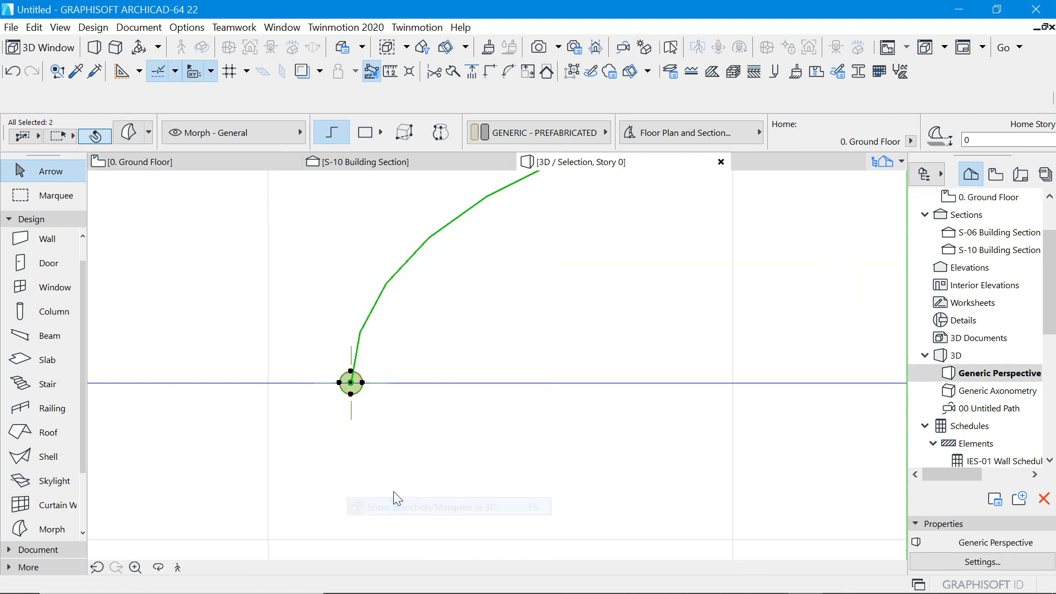
right_click(463, 309)
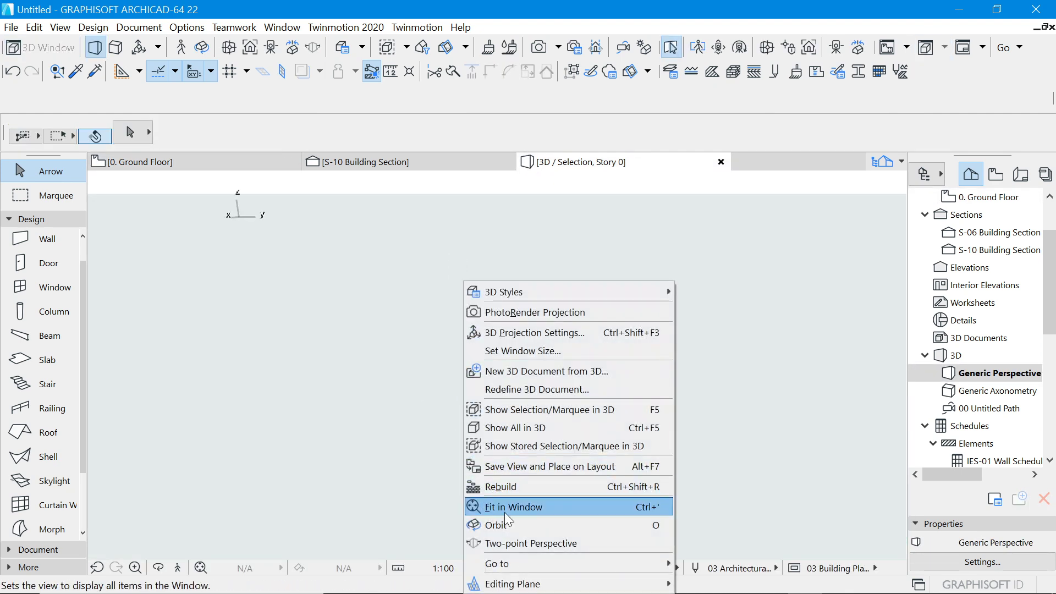
left_click(526, 508)
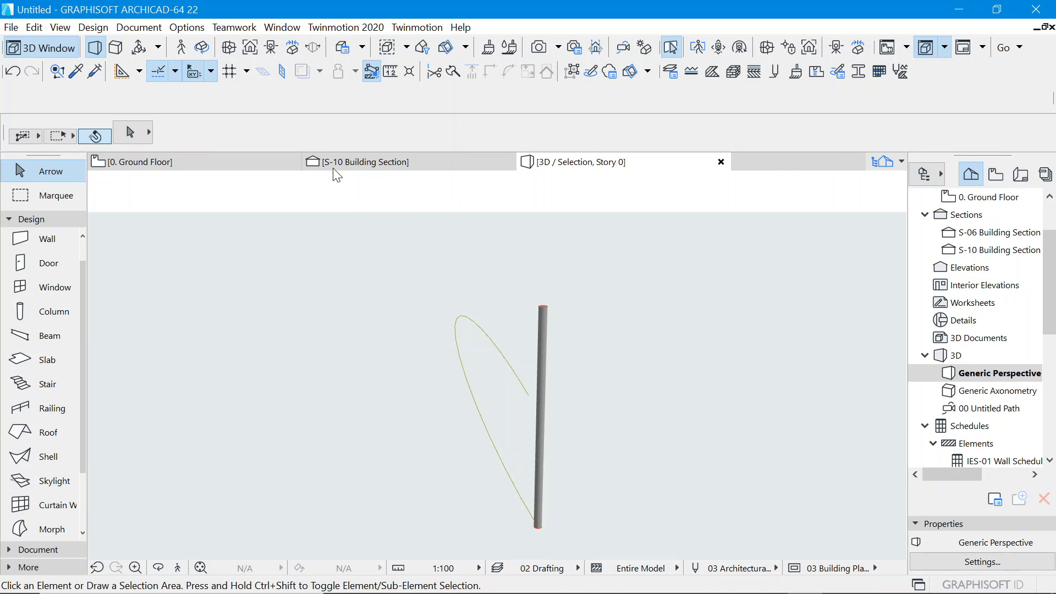
Select the round column in 3D and set its height to 10, turning it into a thin disc.
left_click(200, 50)
scroll(658, 492, "down", 2)
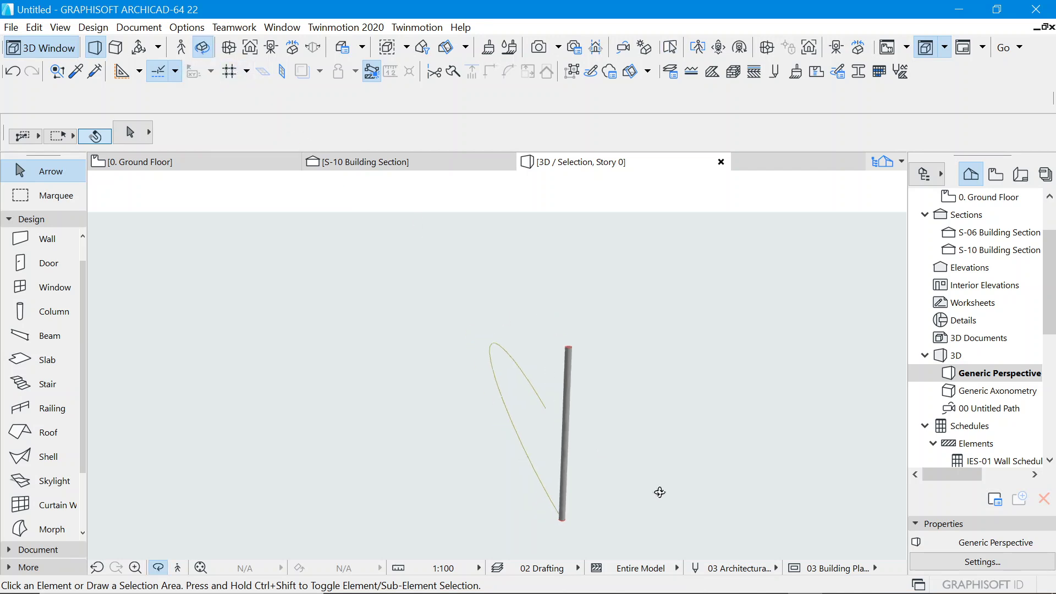
left_click_drag(680, 505, 550, 530)
scroll(550, 530, "up", 2)
scroll(435, 334, "down", 1)
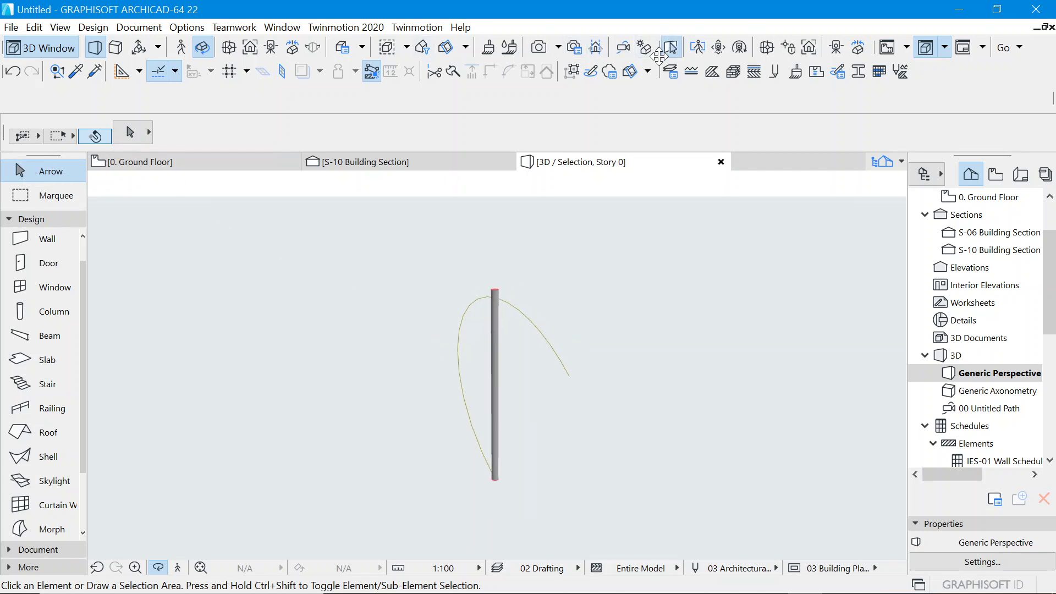
left_click(671, 49)
left_click(495, 292)
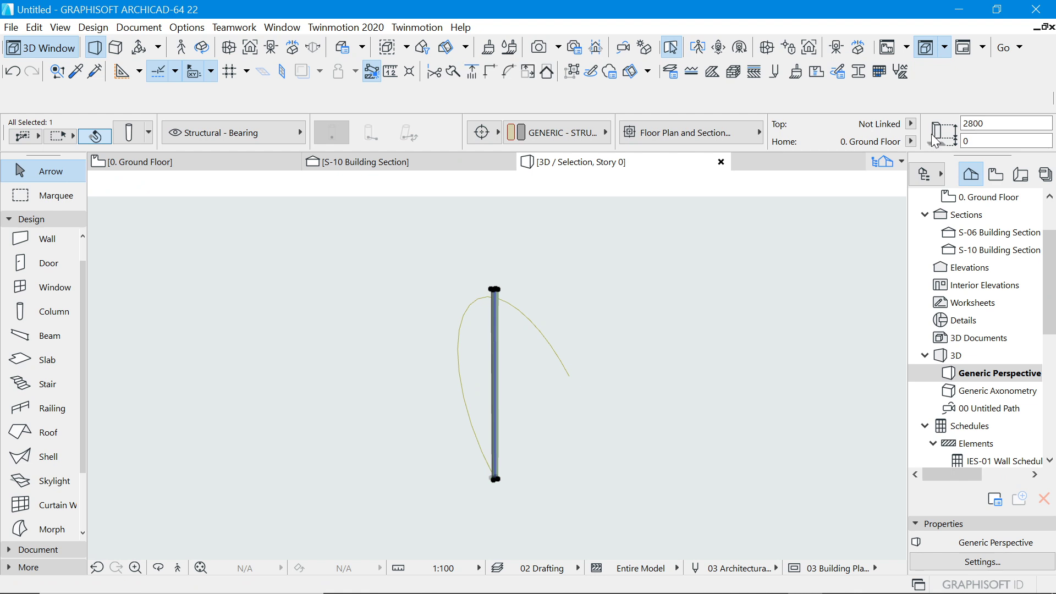
scroll(908, 136, "down", 3)
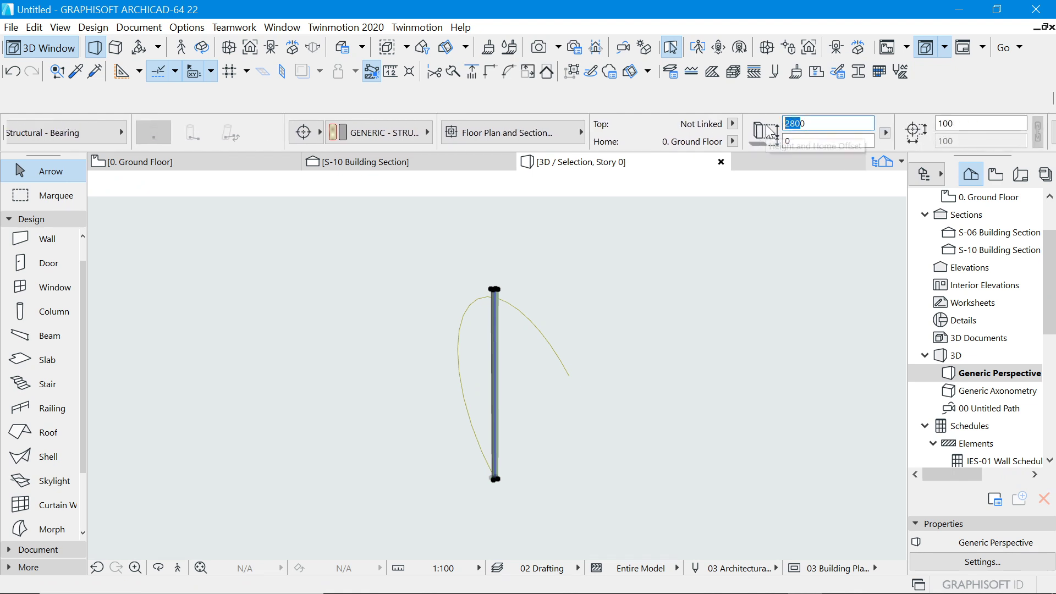
type("10")
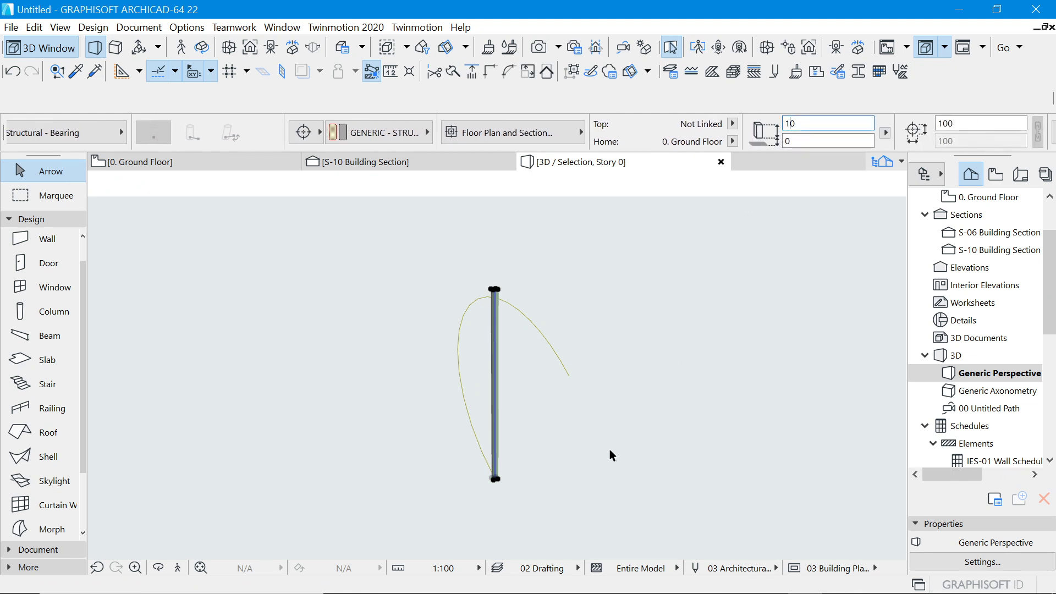
key("Return")
Lower the disc-shaped column by its own thickness to a base offset of -10, with its top at the arch's base point.
scroll(498, 483, "up", 4)
scroll(497, 484, "up", 3)
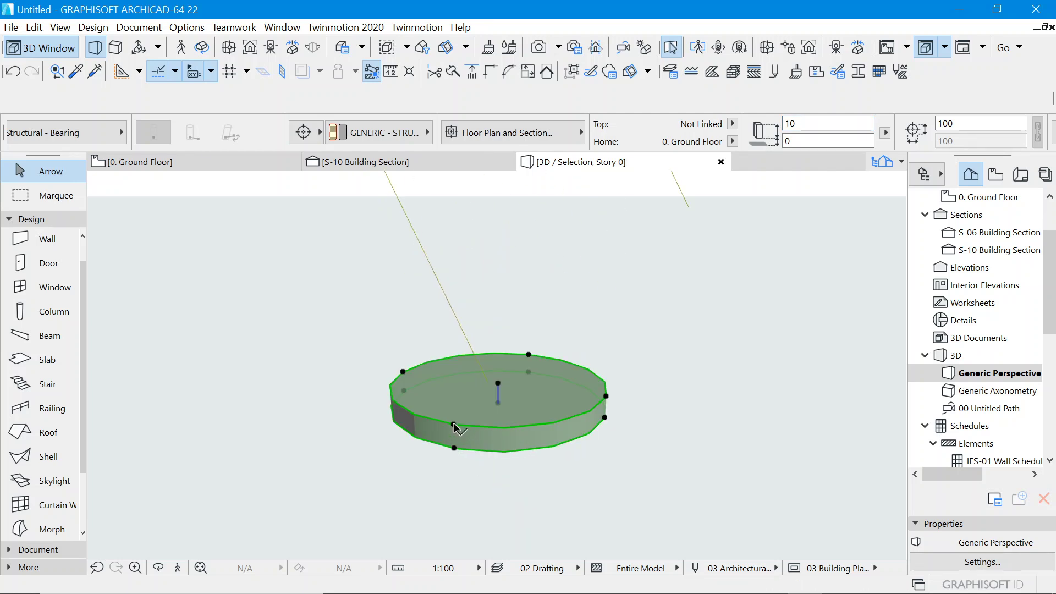
left_click(454, 447)
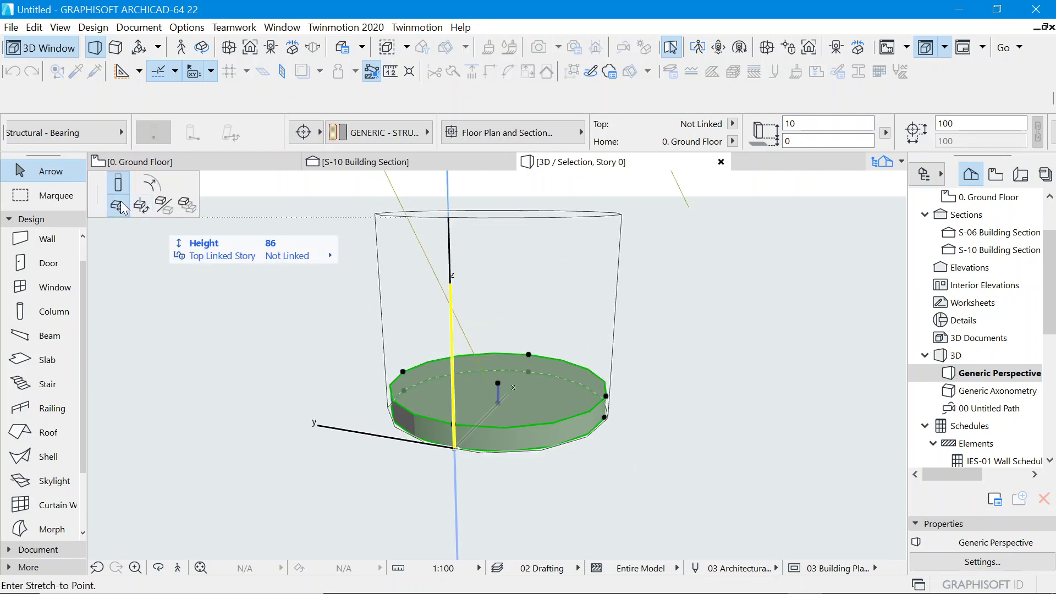
left_click(121, 205)
left_click(458, 448)
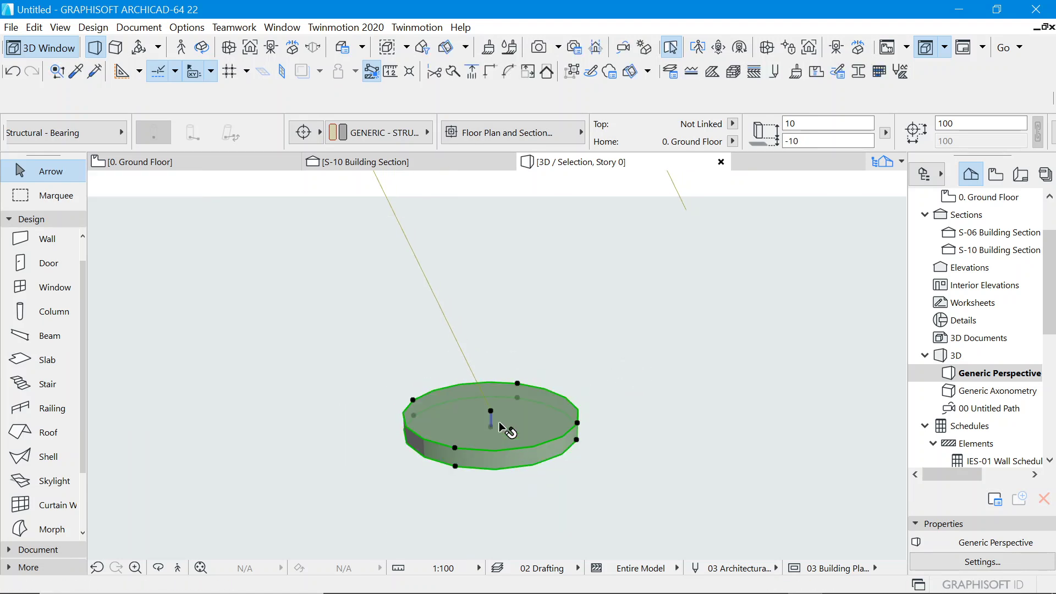
Convert the disc-shaped column to a morph.
right_click(650, 350)
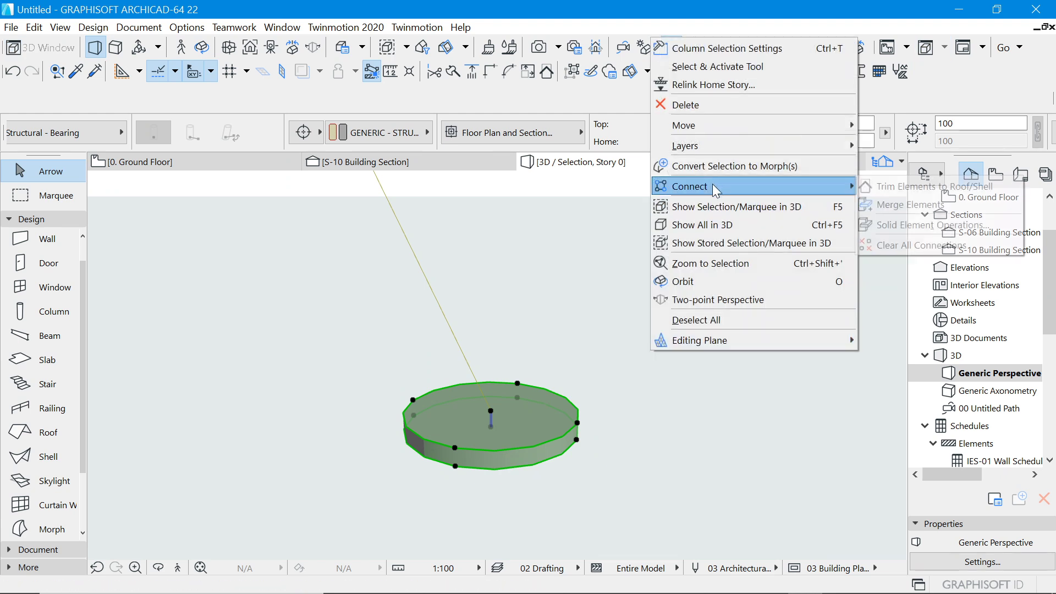
left_click(716, 166)
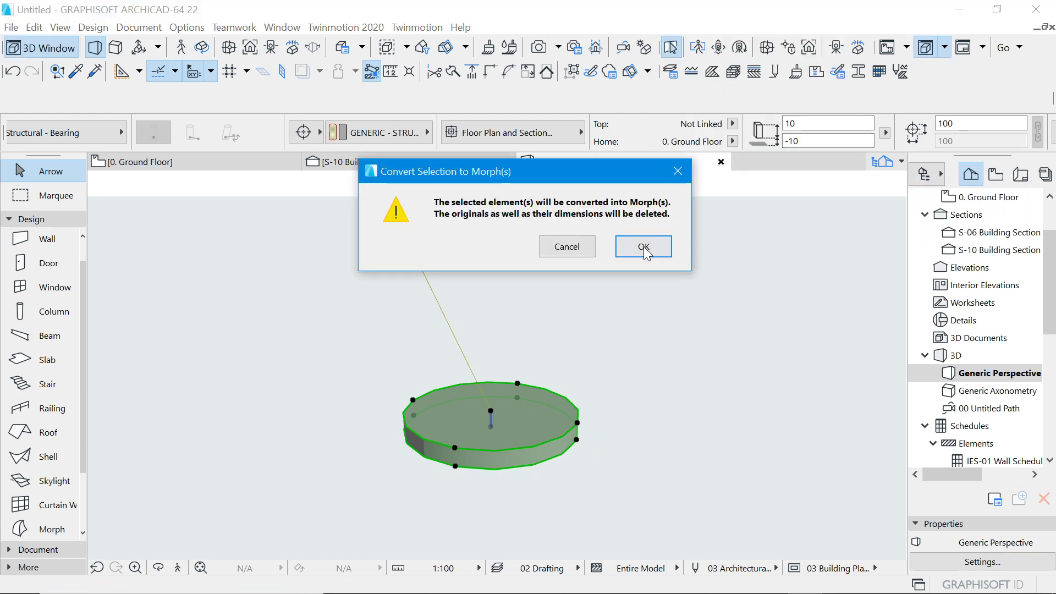
left_click(642, 246)
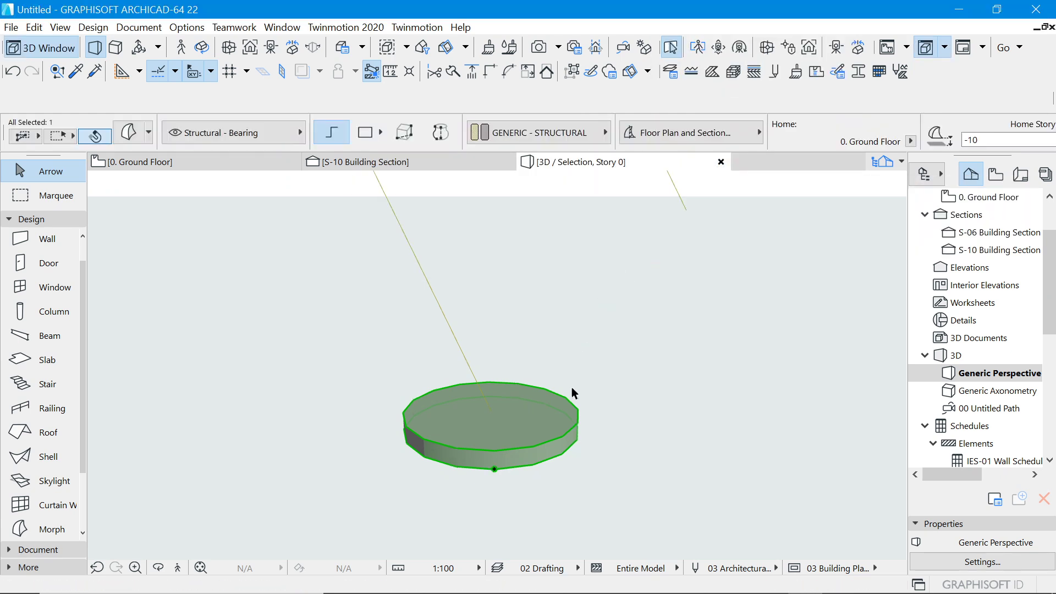
scroll(554, 422, "down", 5)
scroll(560, 407, "up", 2)
scroll(545, 478, "up", 2)
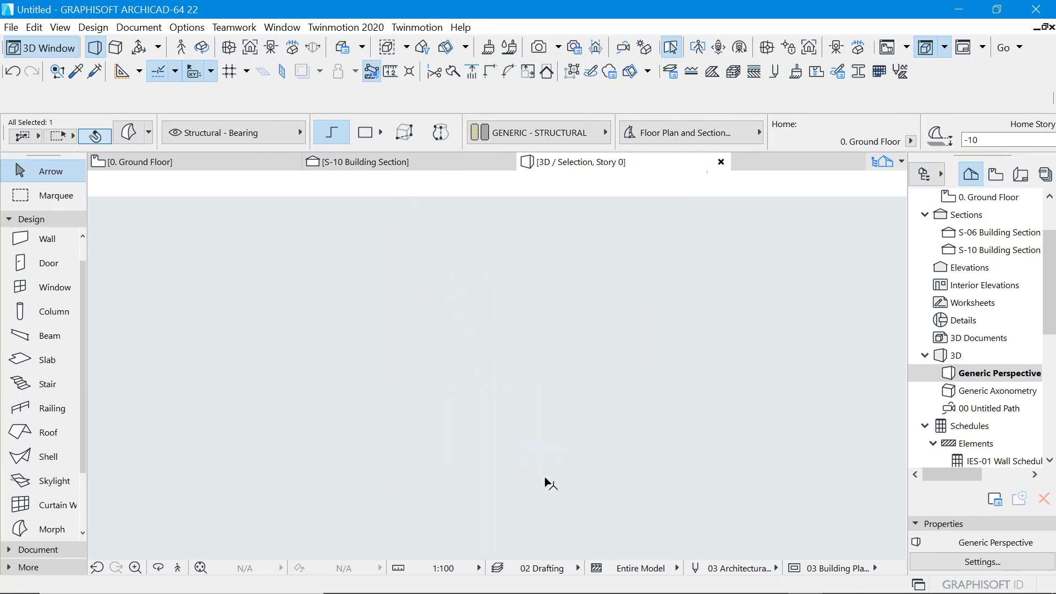
scroll(546, 468, "down", 2)
scroll(477, 447, "down", 2)
scroll(507, 428, "up", 4)
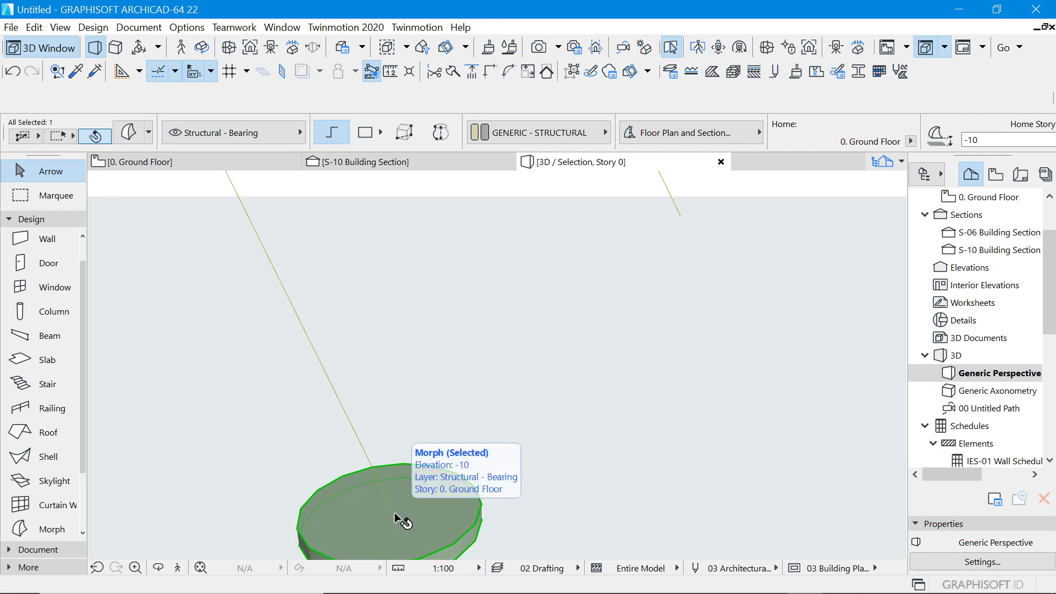
left_click(394, 513)
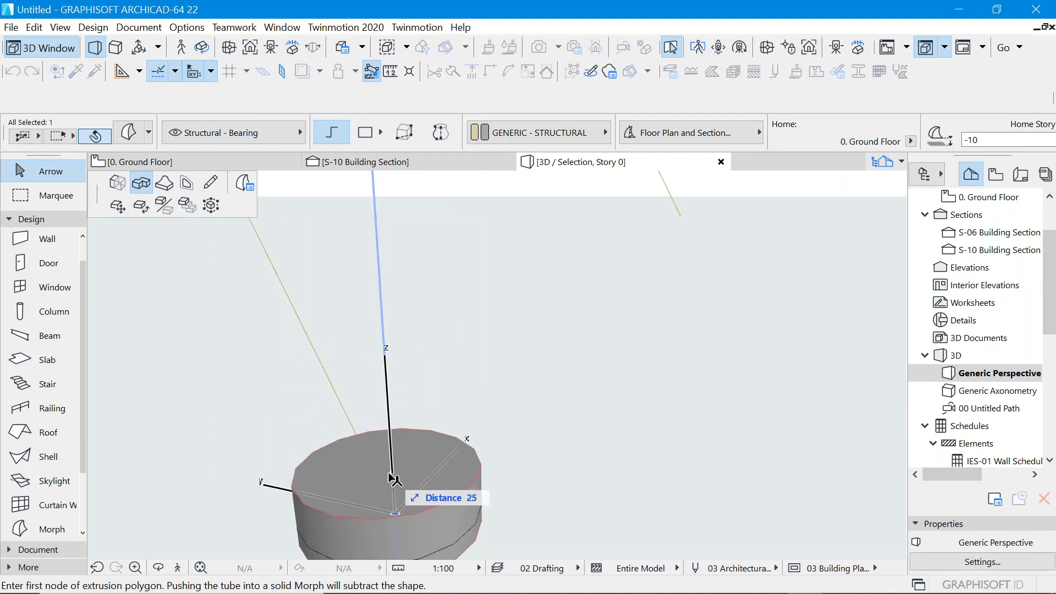
type("1")
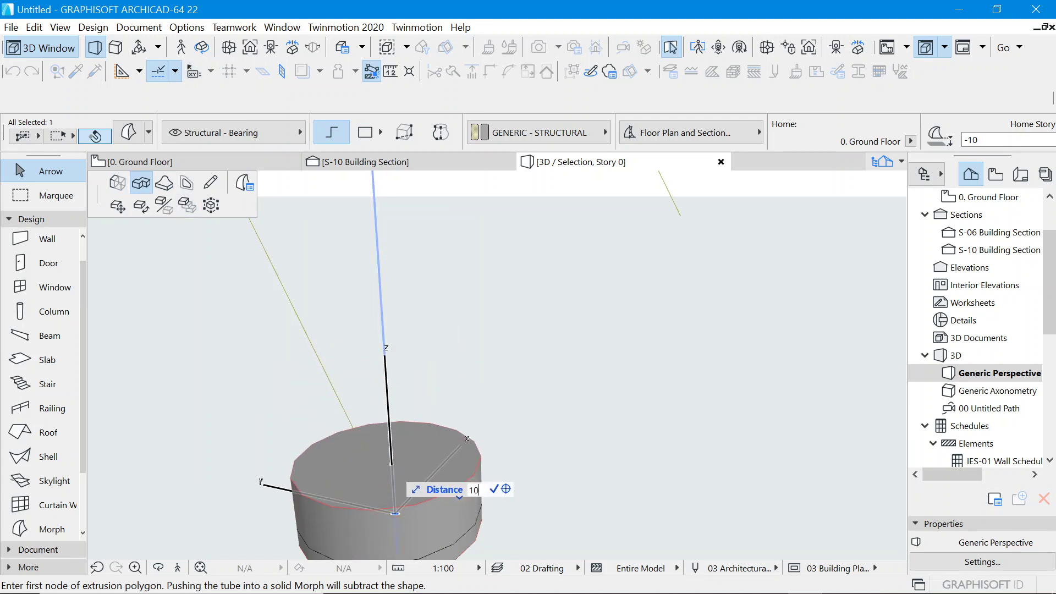
type("0")
key("Return")
scroll(449, 504, "down", 4)
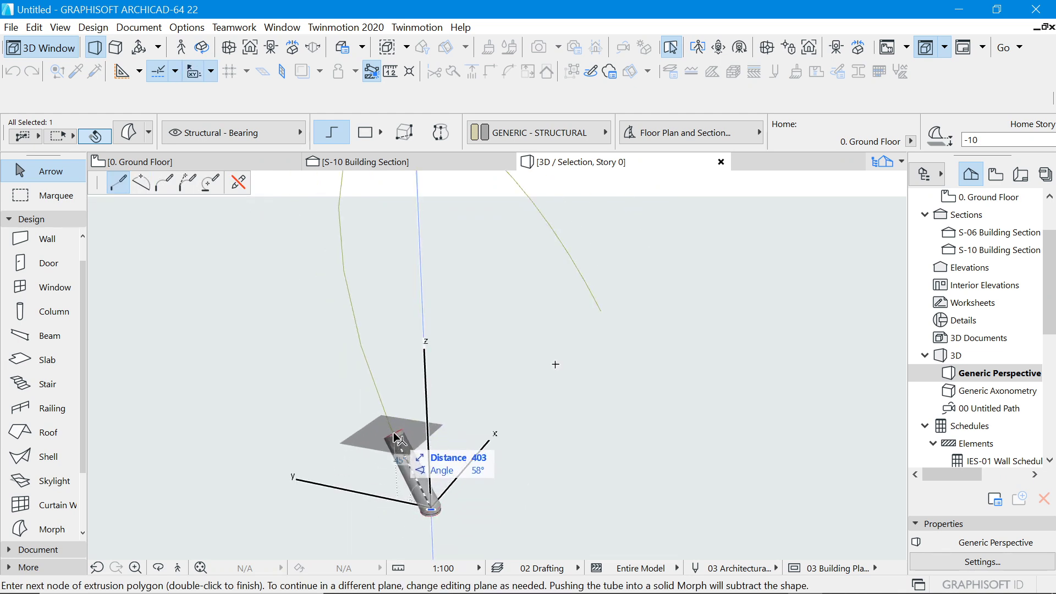
left_click(203, 47)
left_click_drag(495, 240, 451, 434)
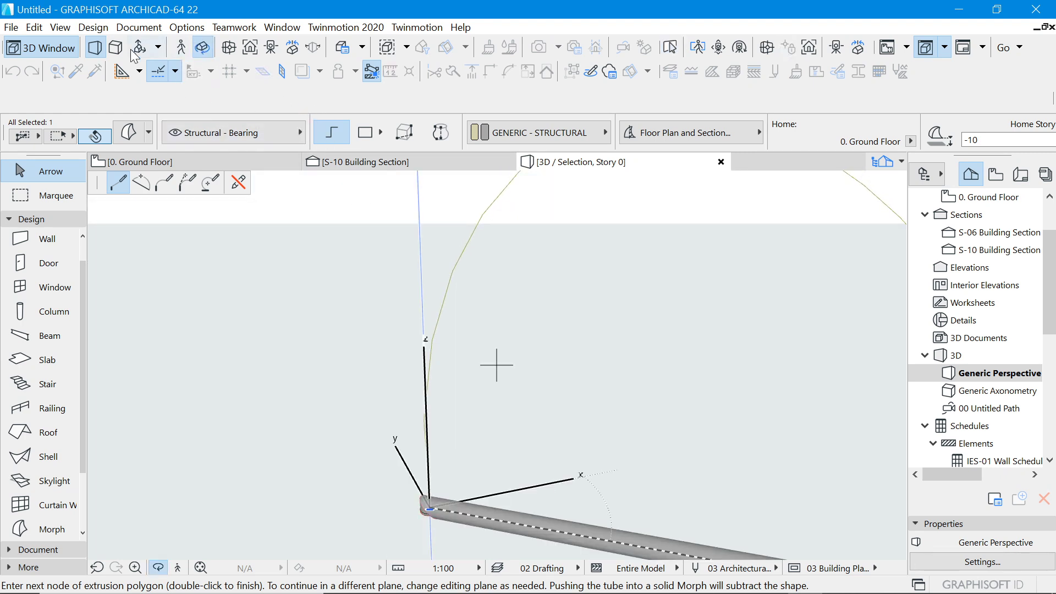
left_click(670, 47)
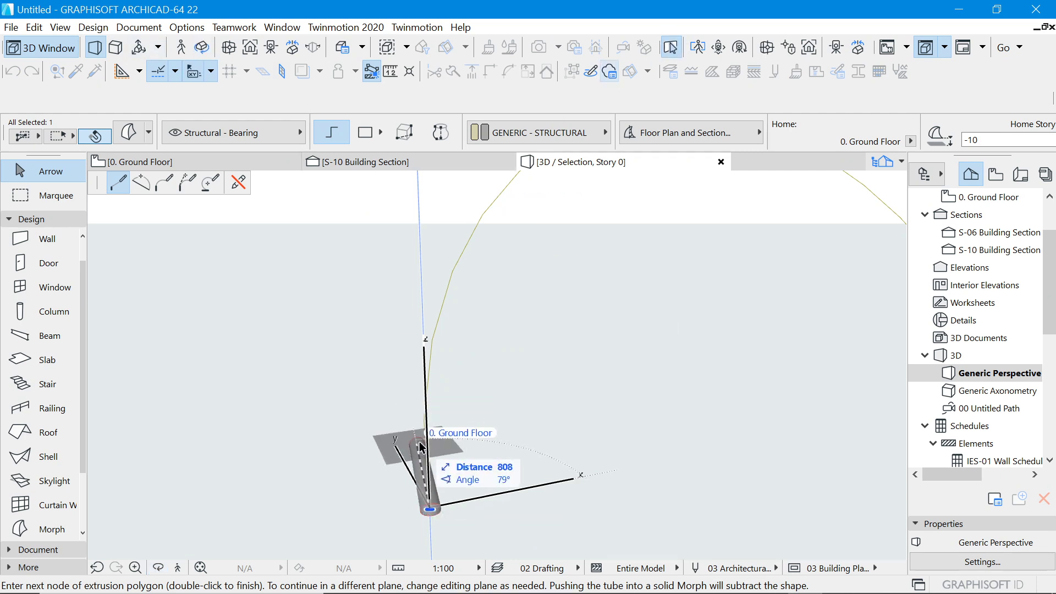
scroll(432, 425, "up", 2)
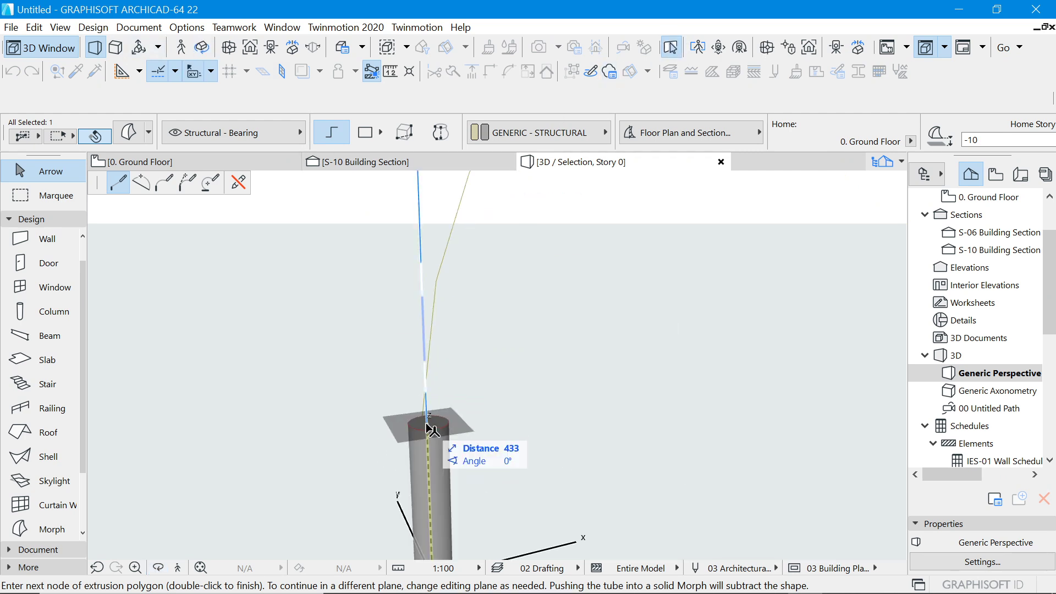
scroll(428, 424, "up", 2)
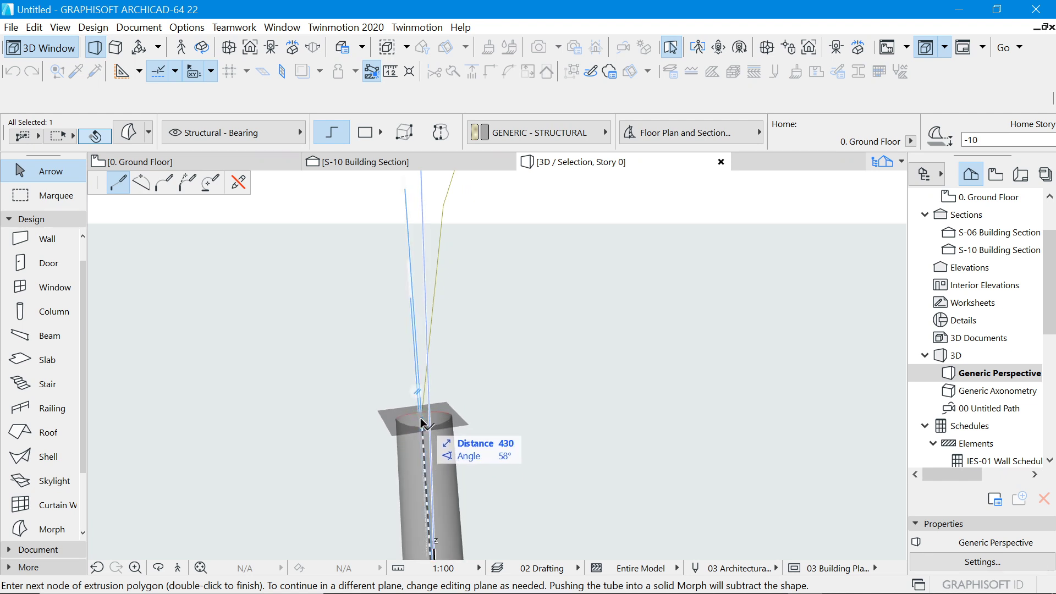
scroll(421, 423, "down", 3)
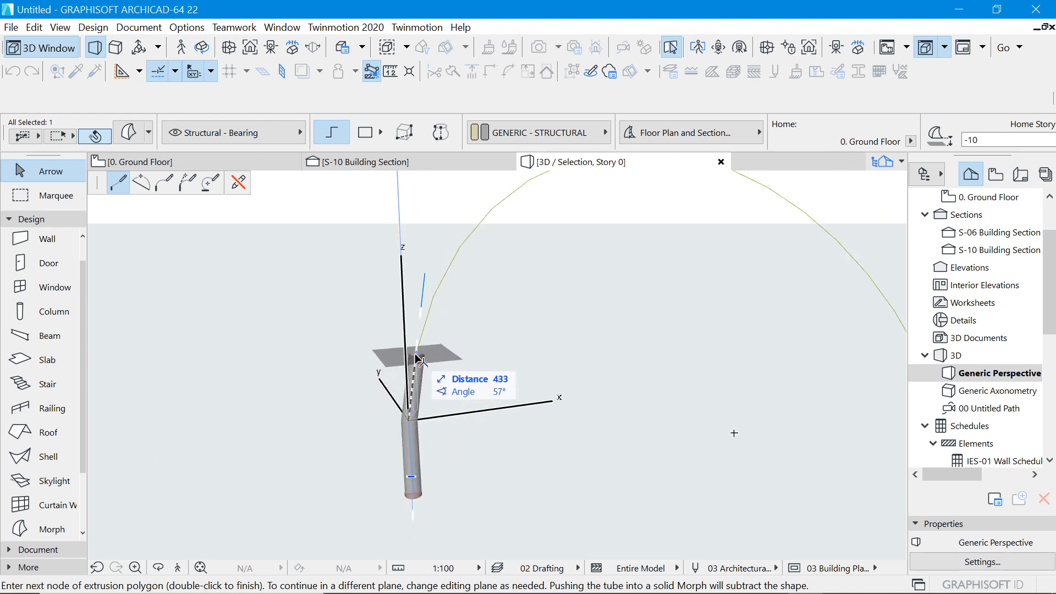
left_click(418, 355)
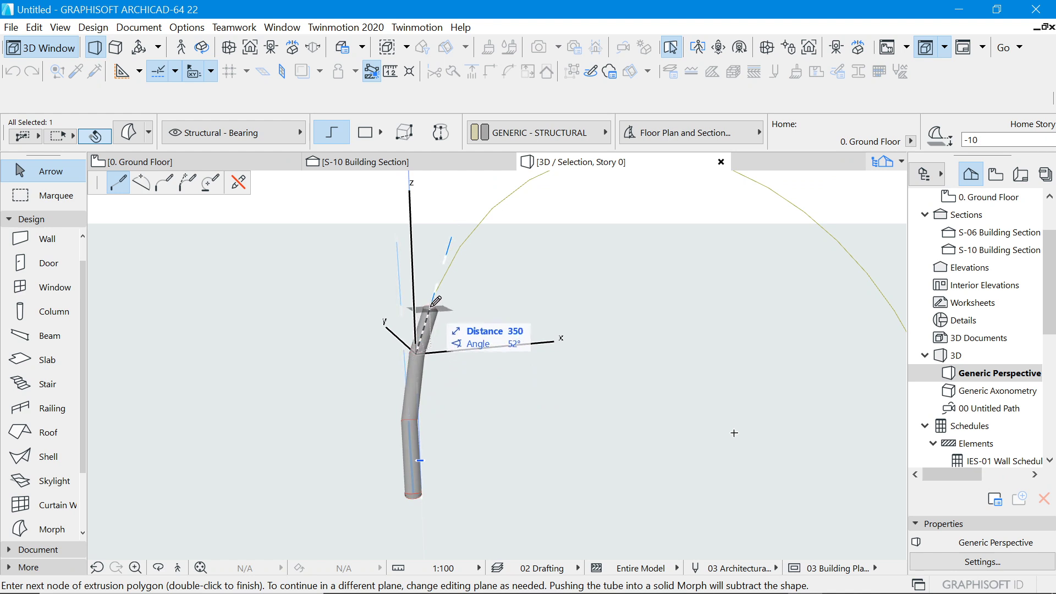
left_click(441, 290)
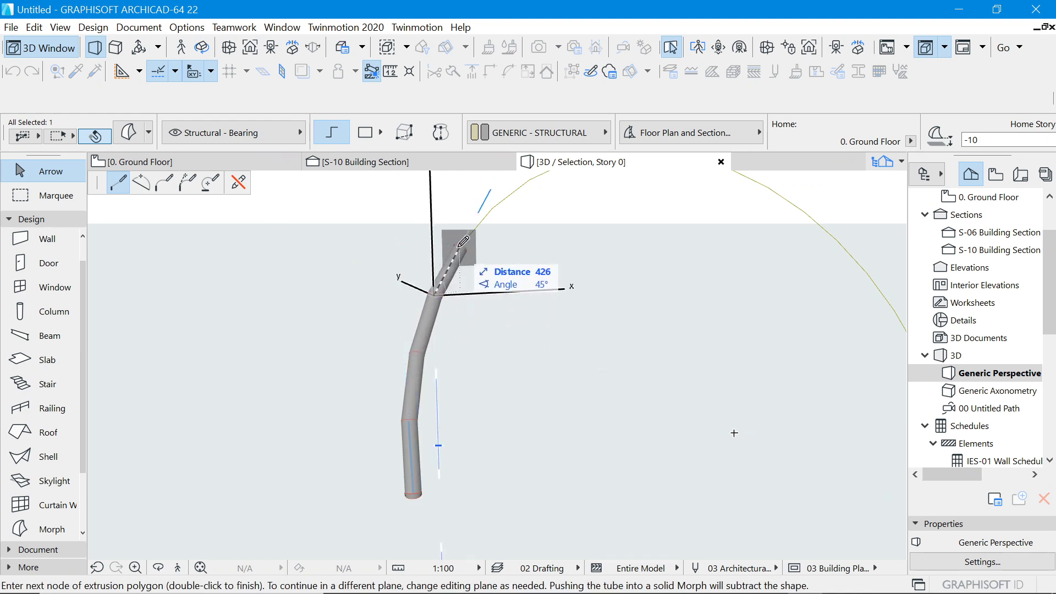
left_click(458, 245)
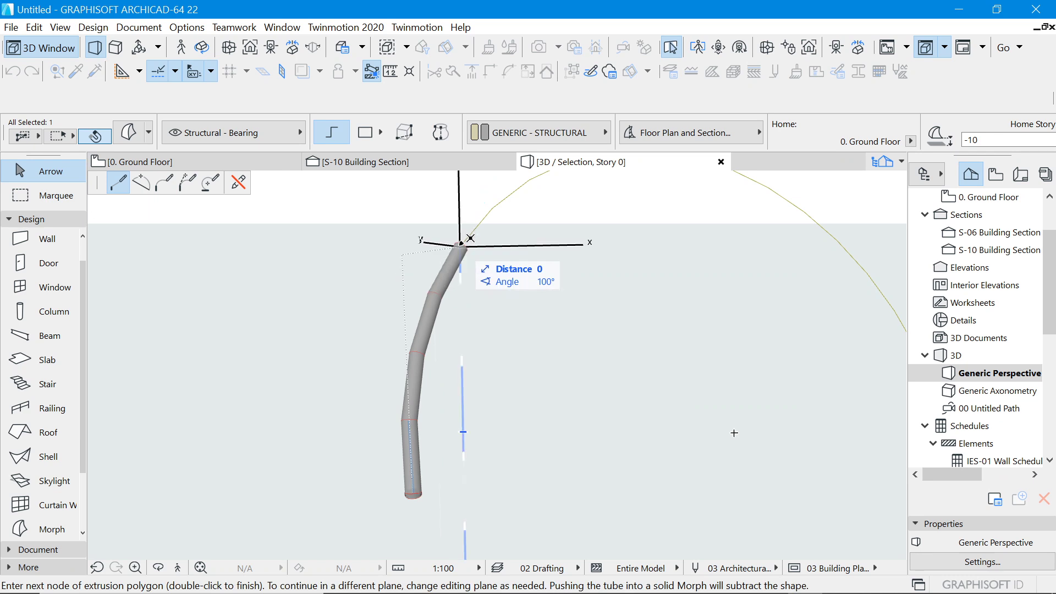
left_click(495, 204)
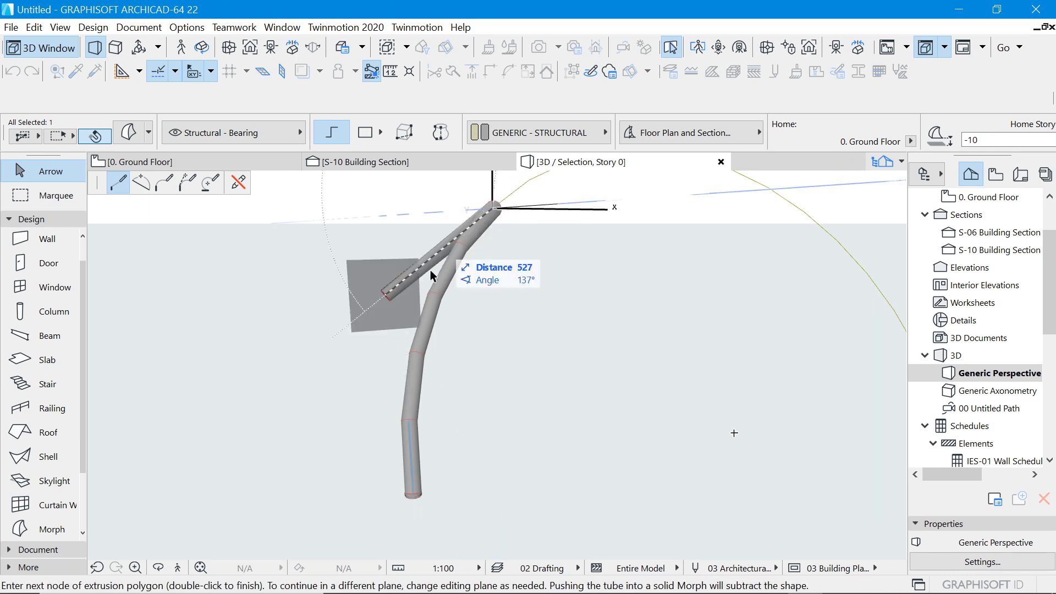
scroll(384, 380, "down", 3)
scroll(494, 265, "up", 5)
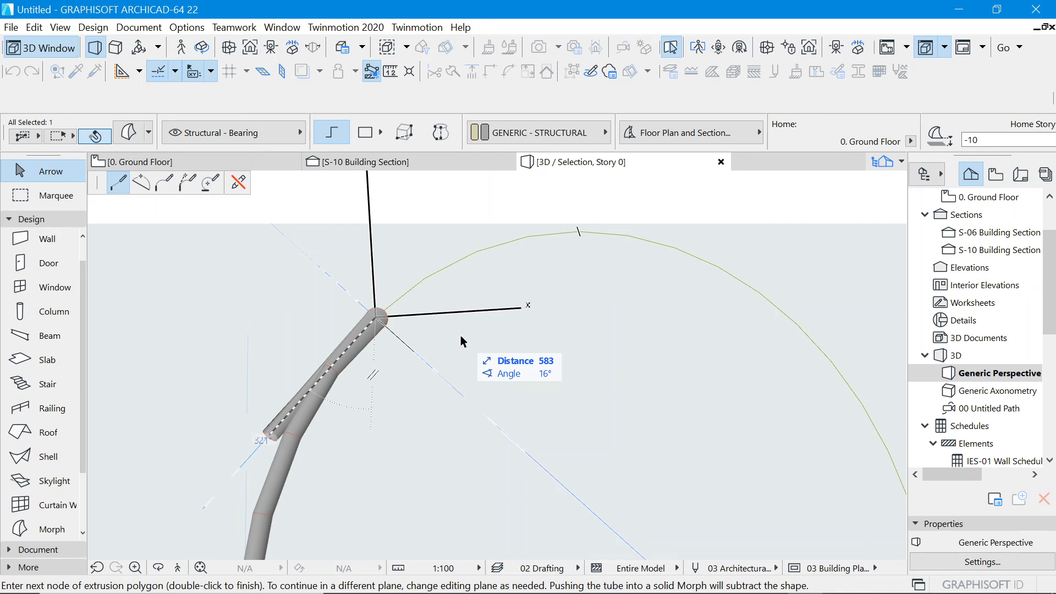
left_click(423, 274)
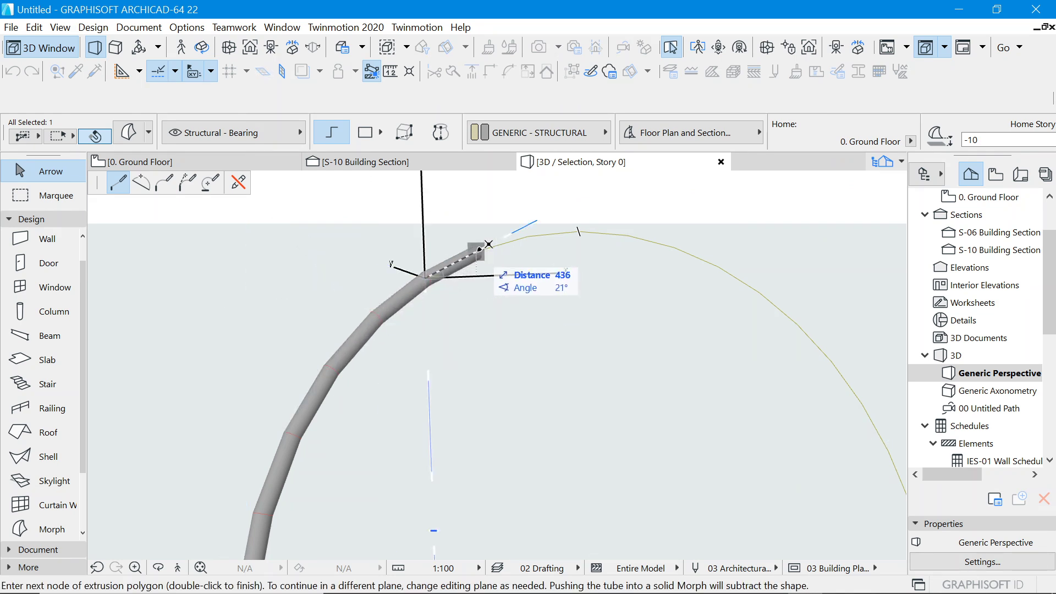
left_click(479, 249)
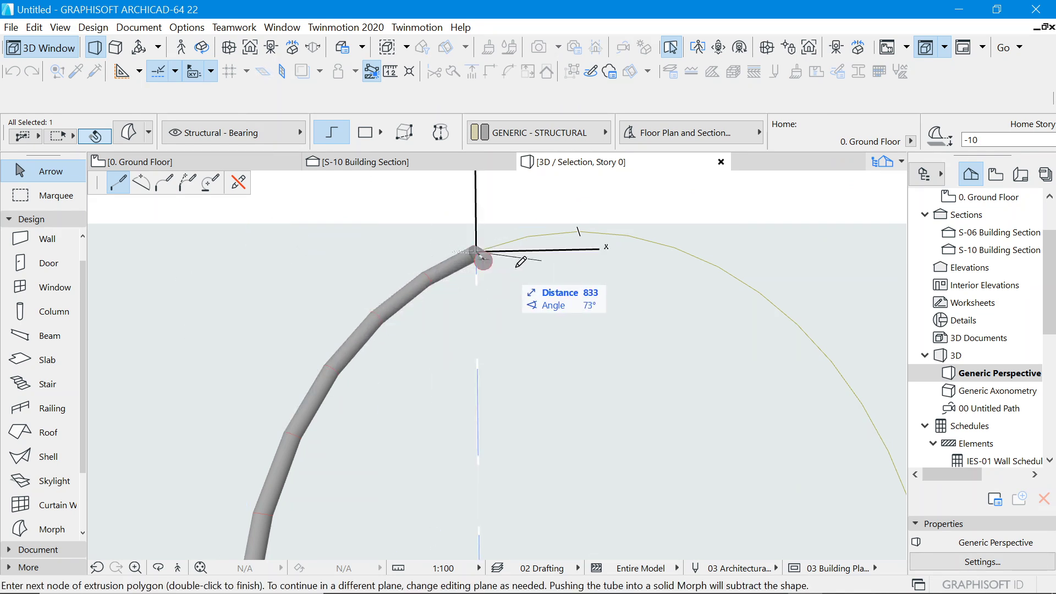
left_click(526, 236)
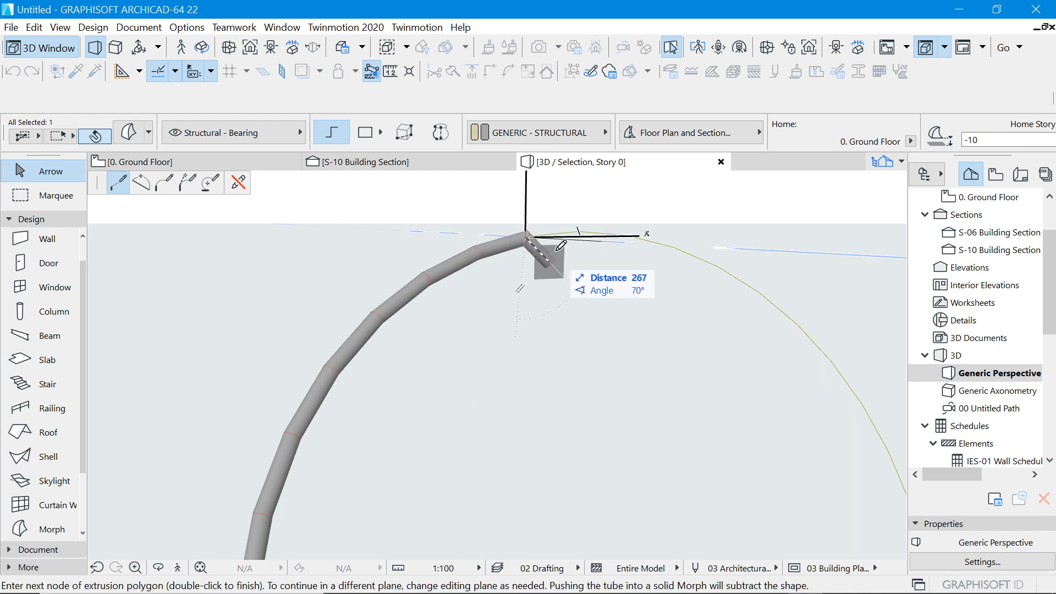
left_click(579, 231)
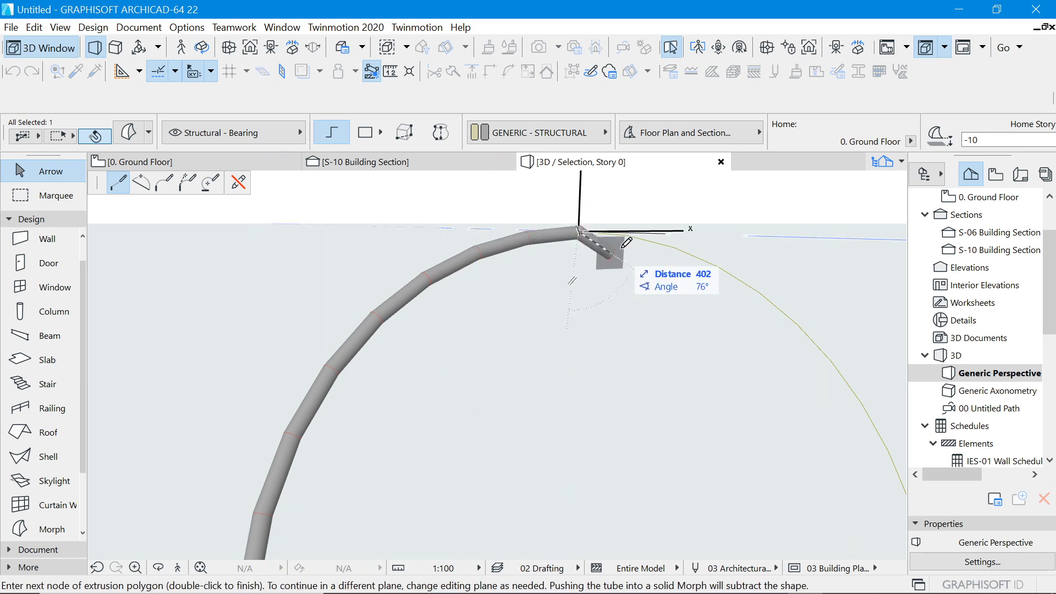
left_click(630, 231)
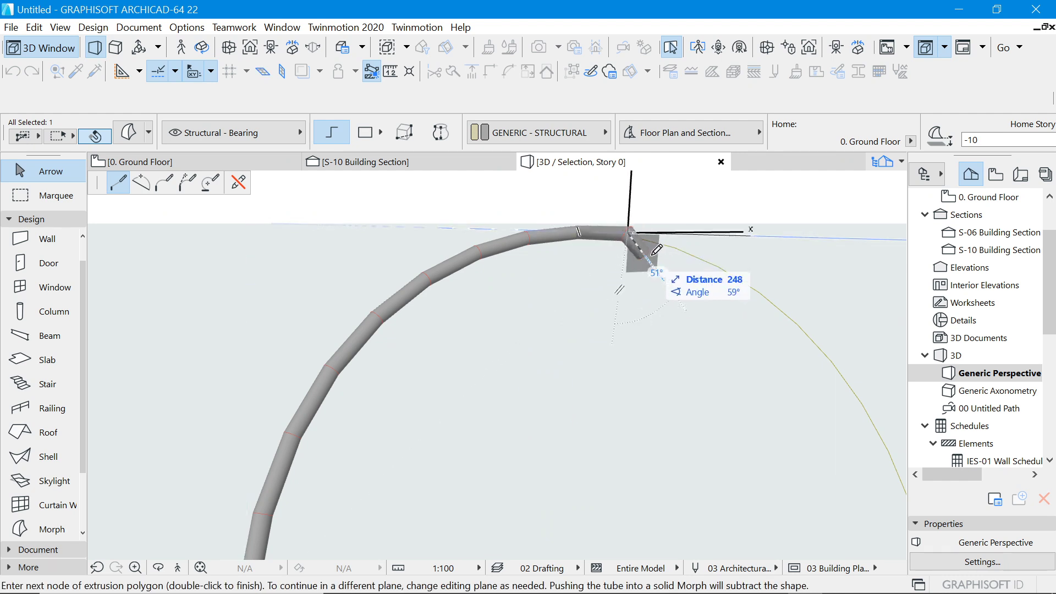
left_click(678, 245)
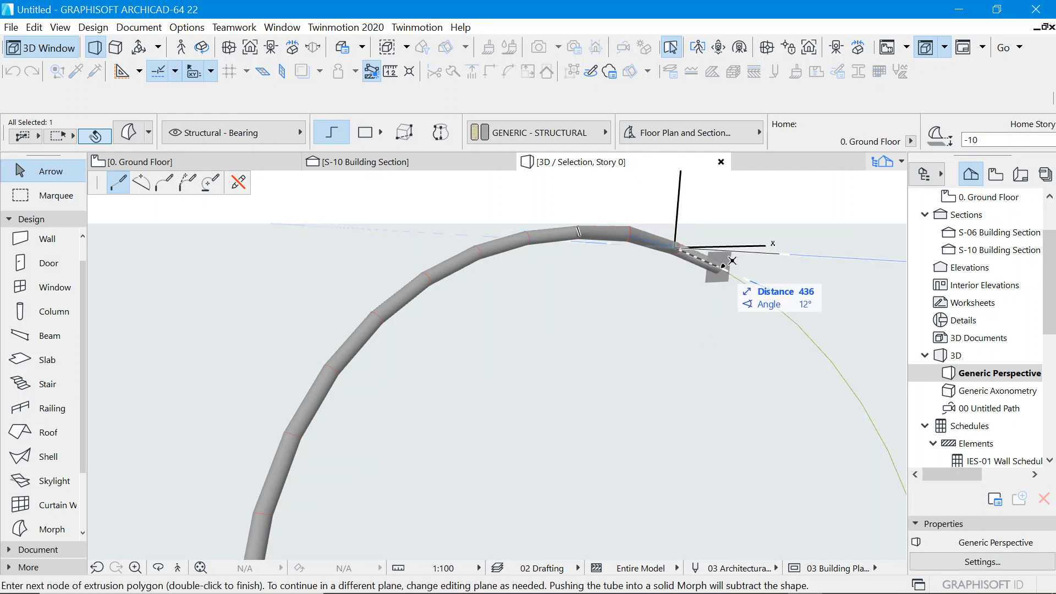
scroll(732, 260, "up", 3)
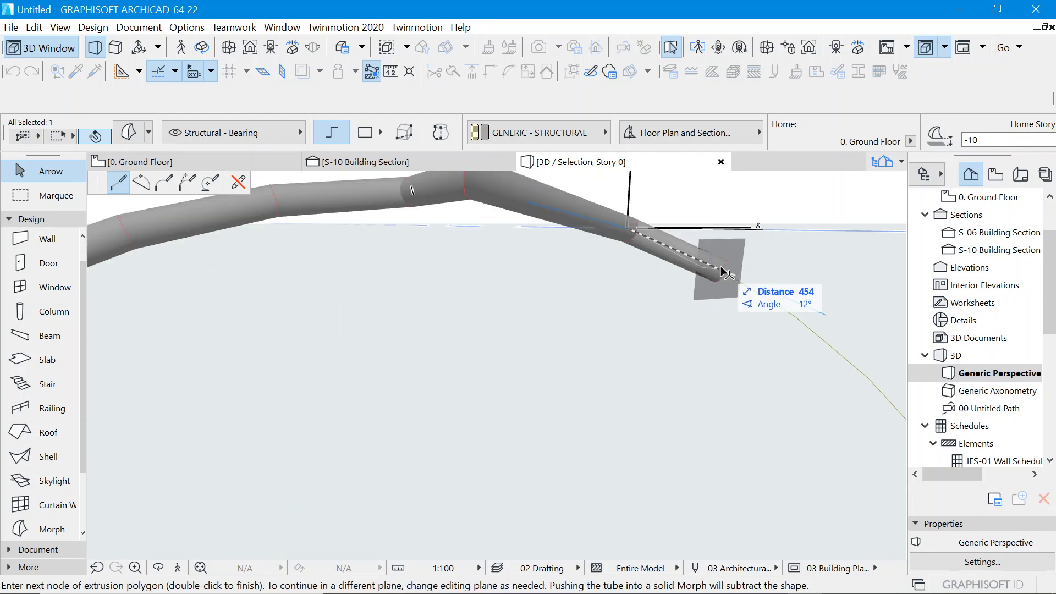
scroll(702, 299, "up", 3)
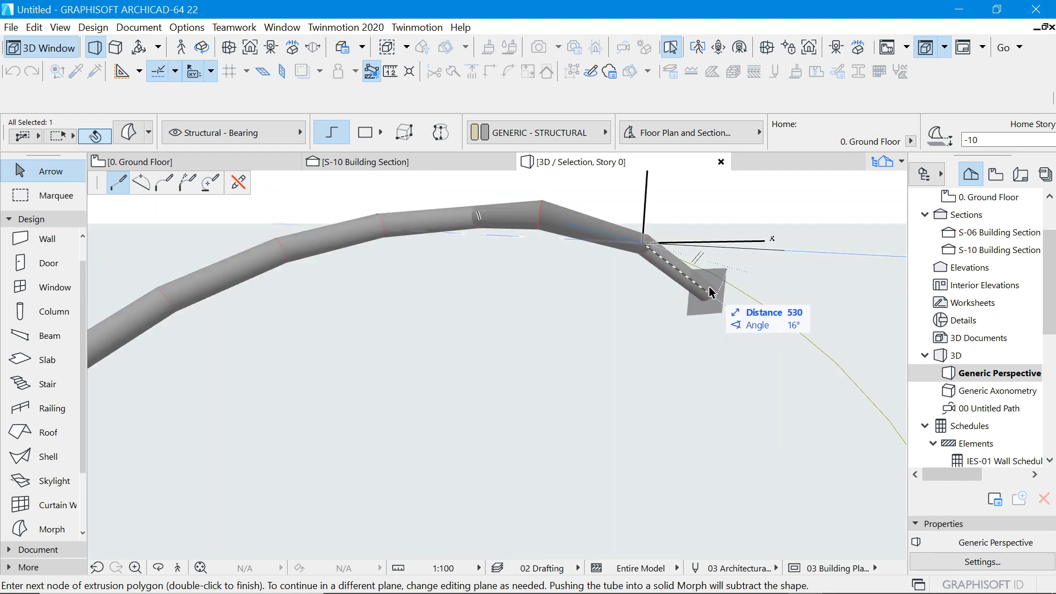
scroll(712, 277, "down", 3)
scroll(716, 246, "down", 2)
scroll(717, 248, "down", 1)
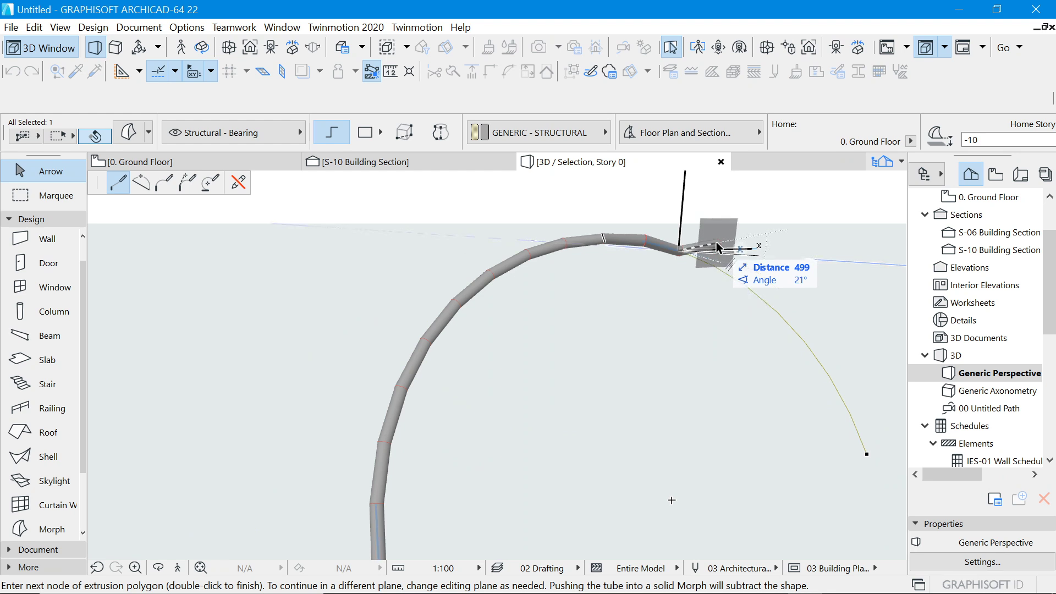
key("Escape")
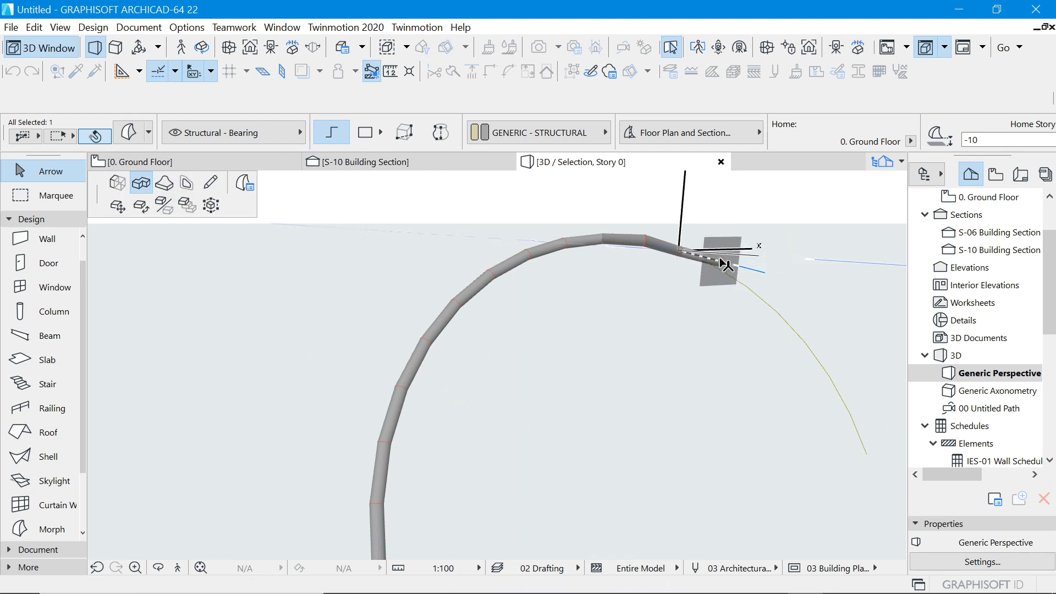
Start a tube extrusion of the disc morph's top face from the arch line's base point.
scroll(585, 241, "down", 2)
scroll(464, 463, "up", 1)
scroll(445, 466, "up", 3)
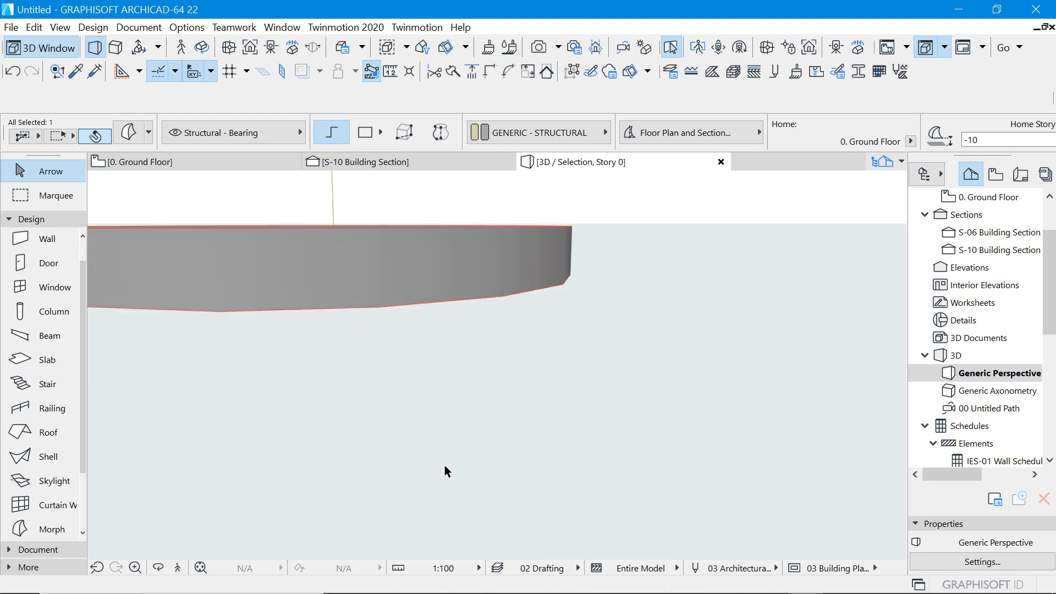
scroll(439, 444, "up", 1)
scroll(437, 440, "up", 1)
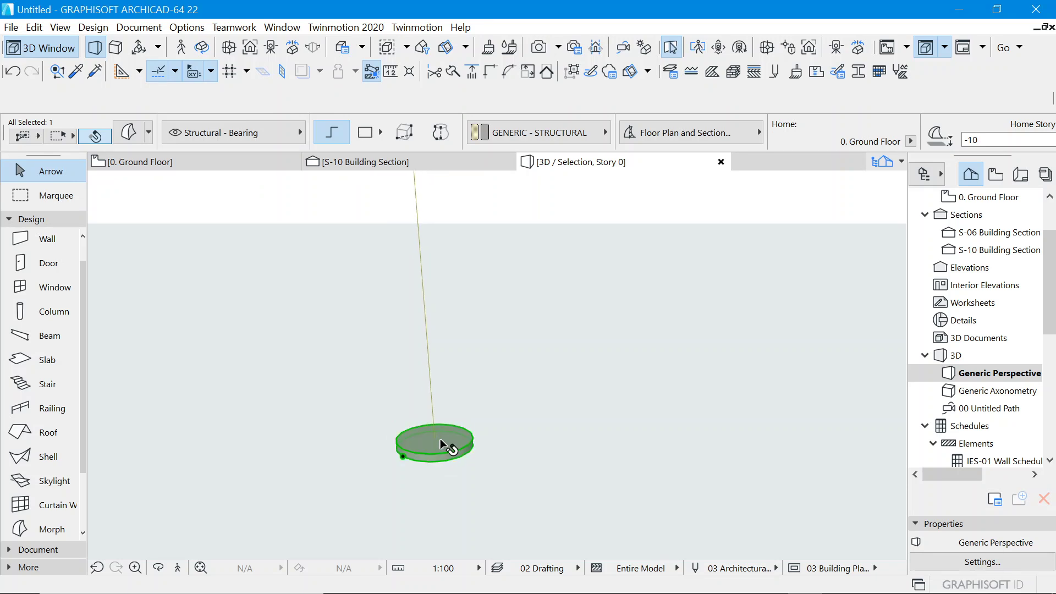
left_click(441, 445)
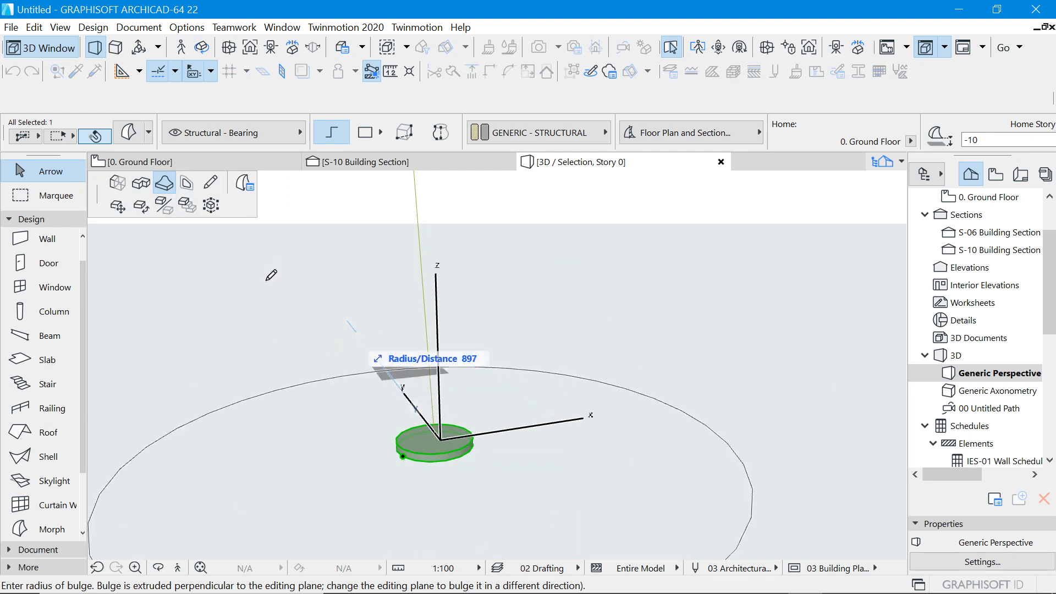
left_click(141, 188)
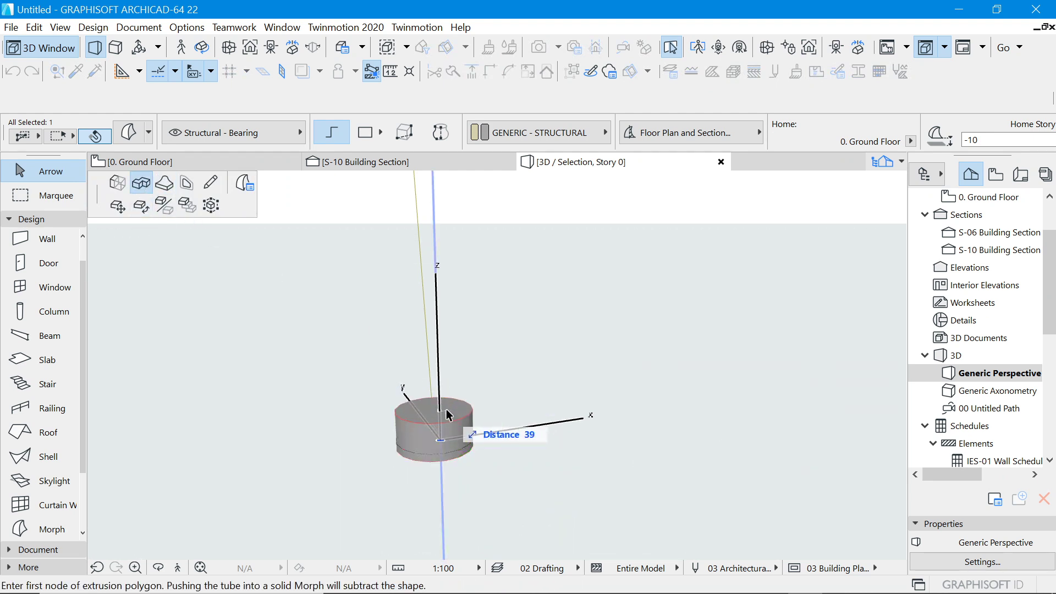
left_click(440, 440)
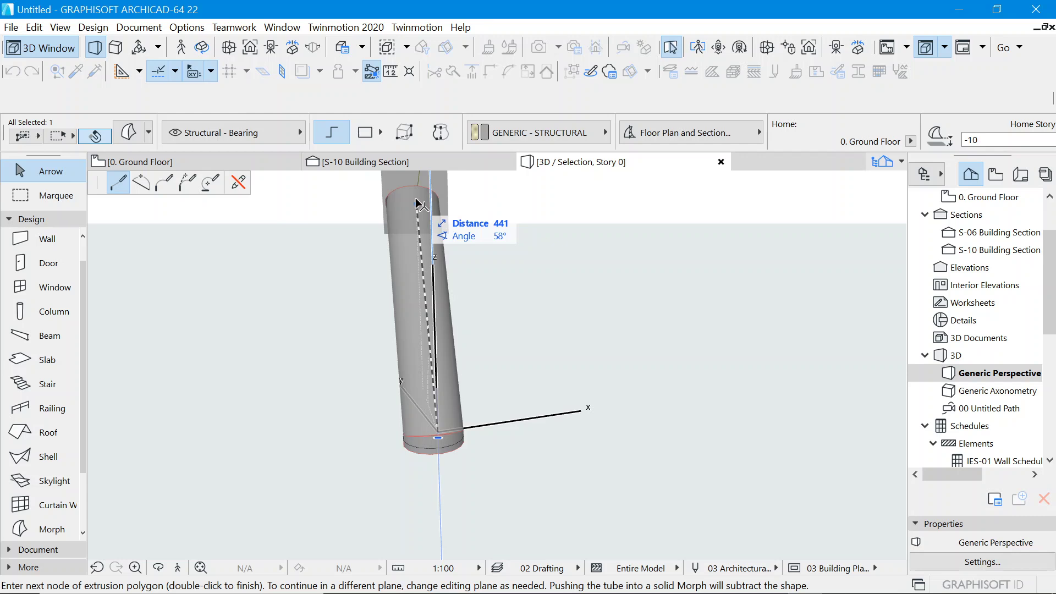
Run the tube extrusion through the arch line's successive vertices up its rising side.
scroll(394, 366, "down", 5)
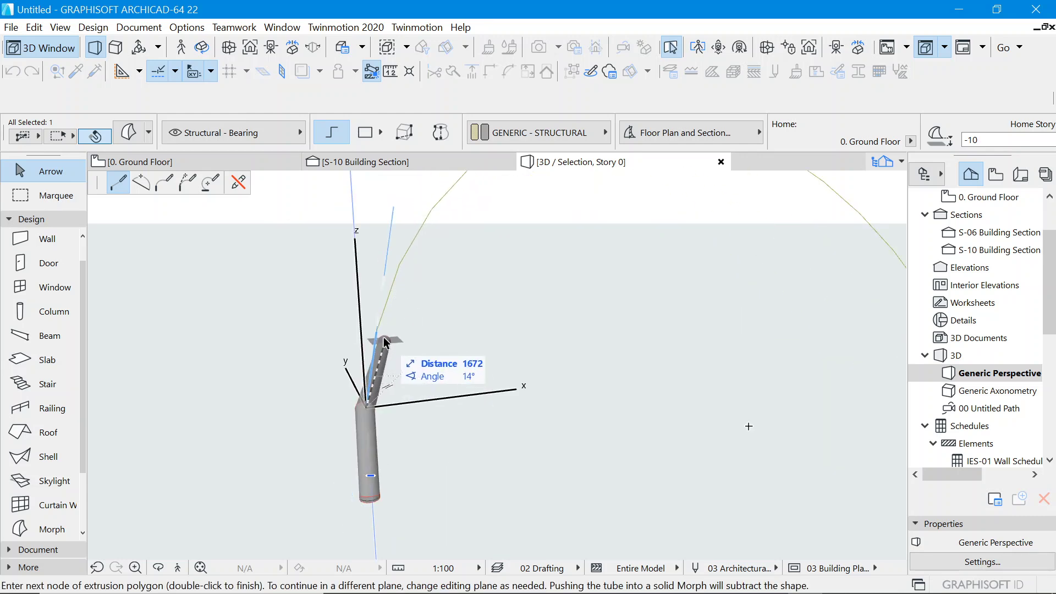
left_click(378, 331)
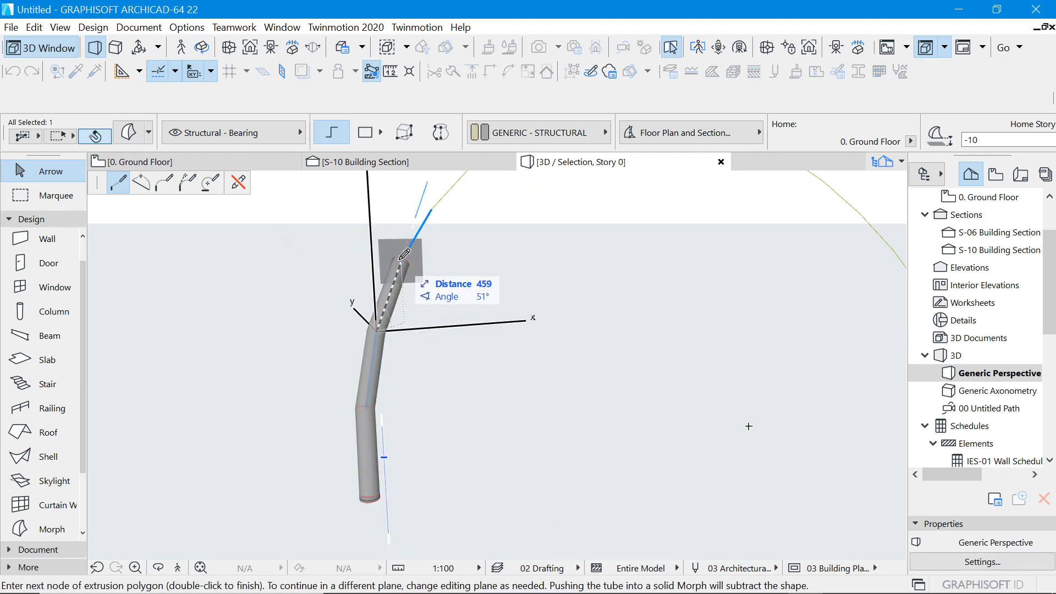
left_click(401, 264)
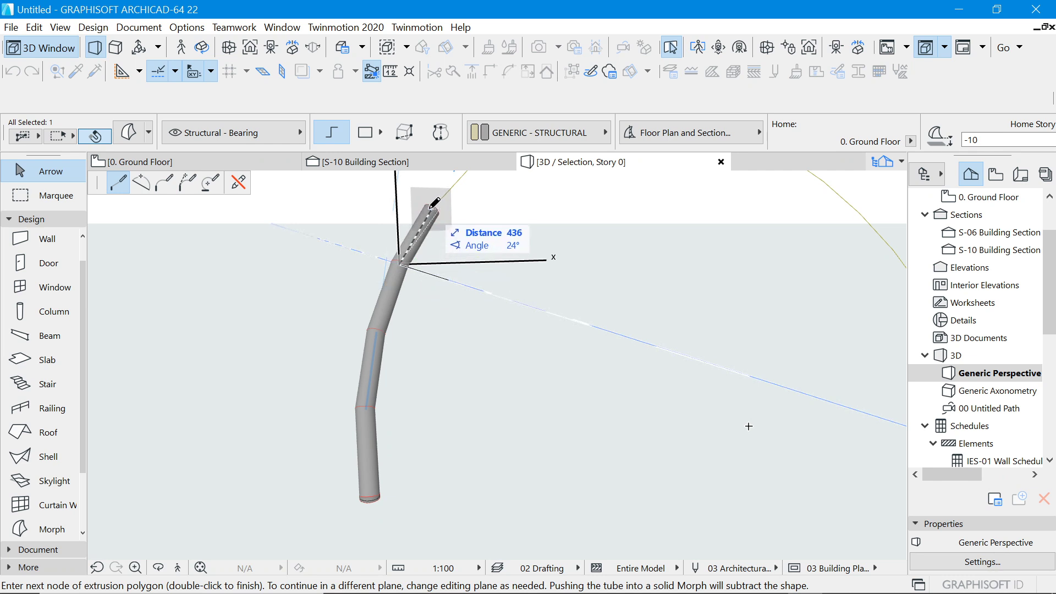
scroll(367, 298, "down", 2)
scroll(463, 208, "up", 1)
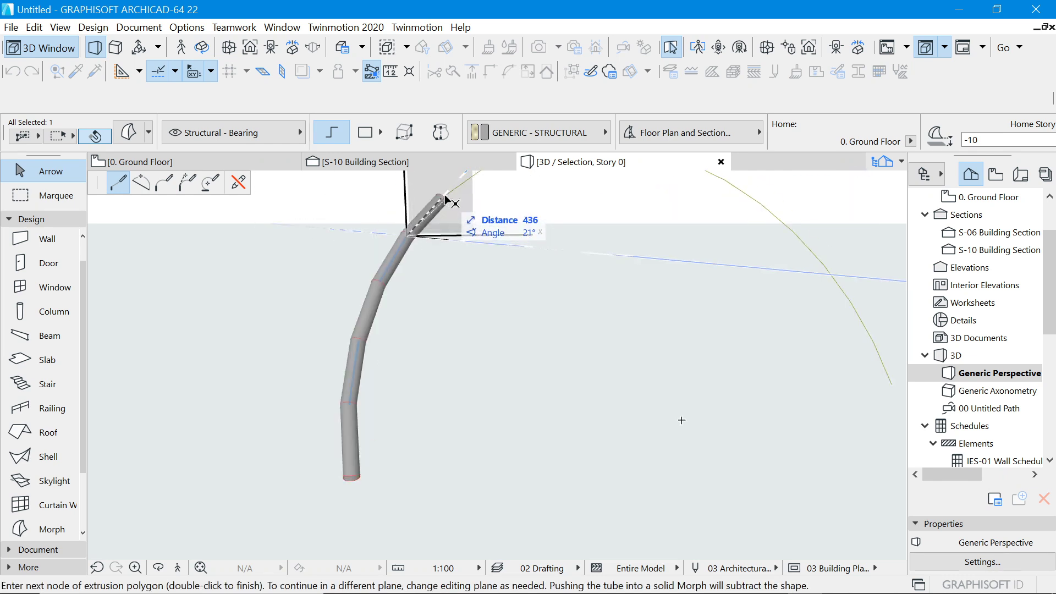
scroll(434, 215, "down", 2)
scroll(460, 189, "up", 4)
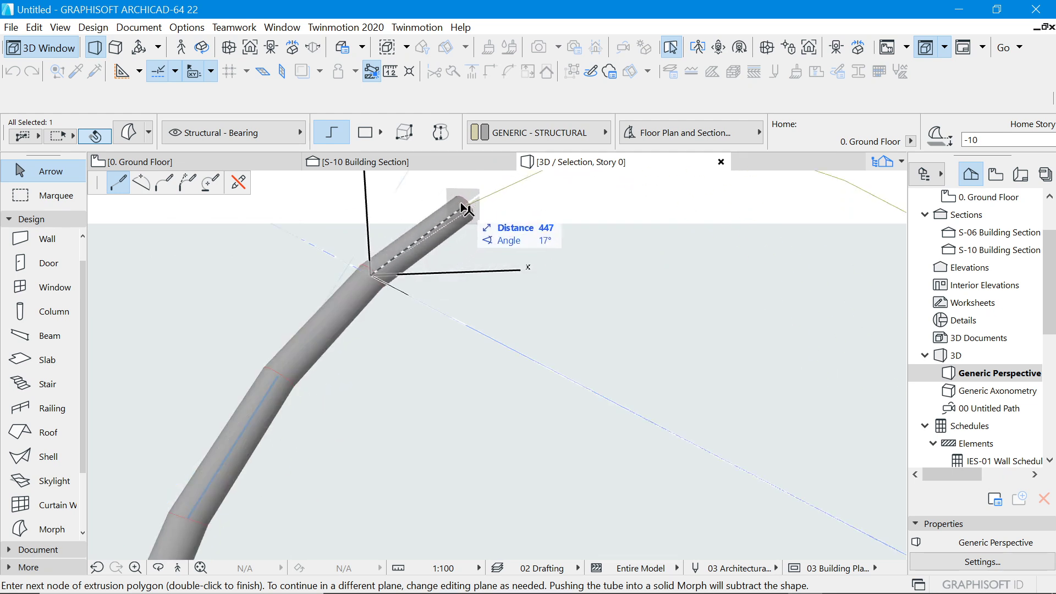
left_click(467, 207)
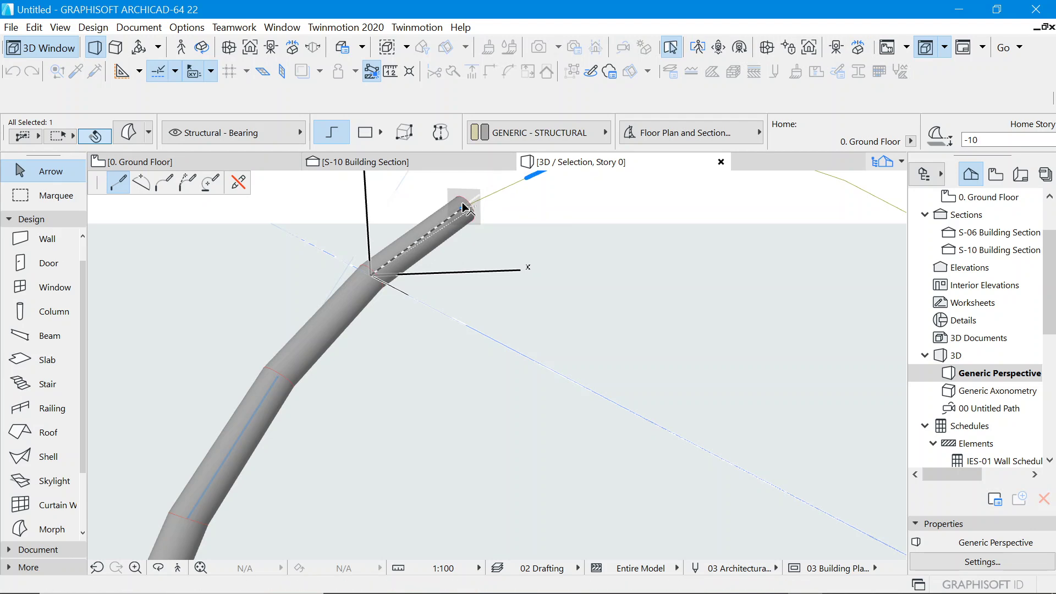
scroll(393, 242, "down", 3)
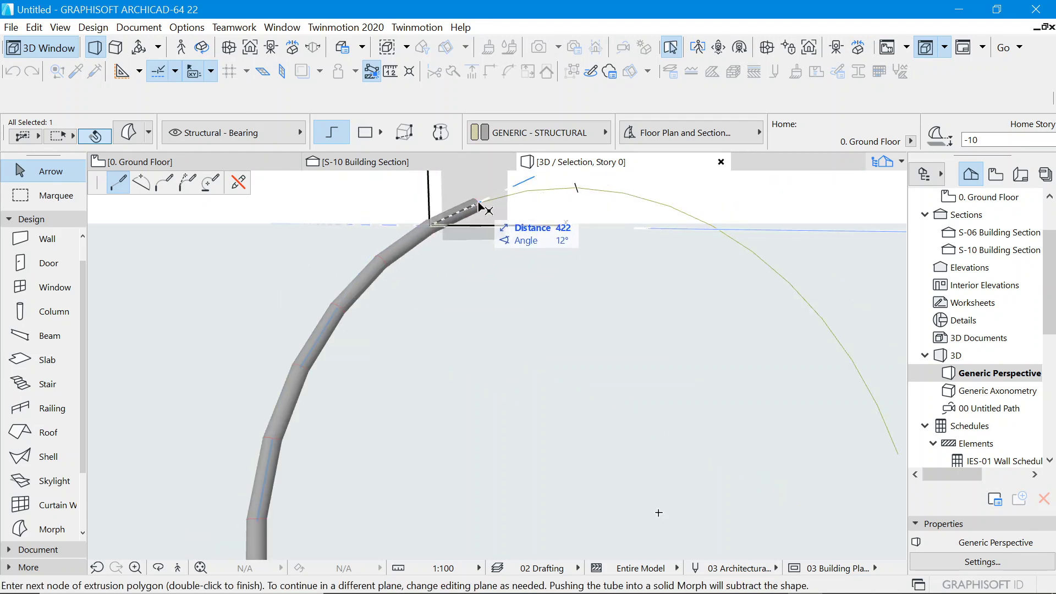
Continue the tube extrusion over the crown of the arch, snapping to each vertex of the arch line.
left_click(482, 204)
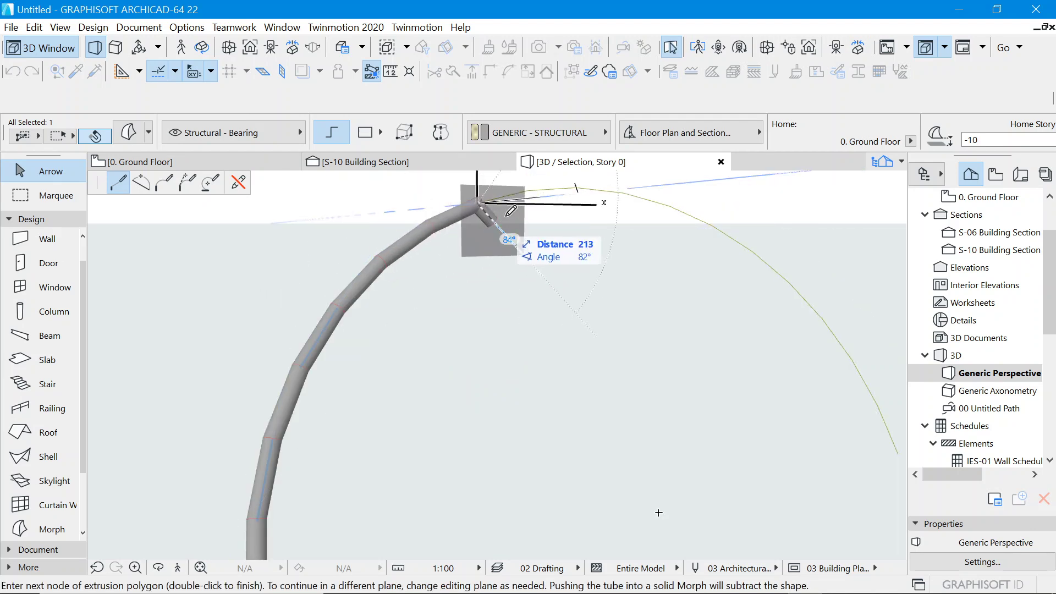
left_click(524, 190)
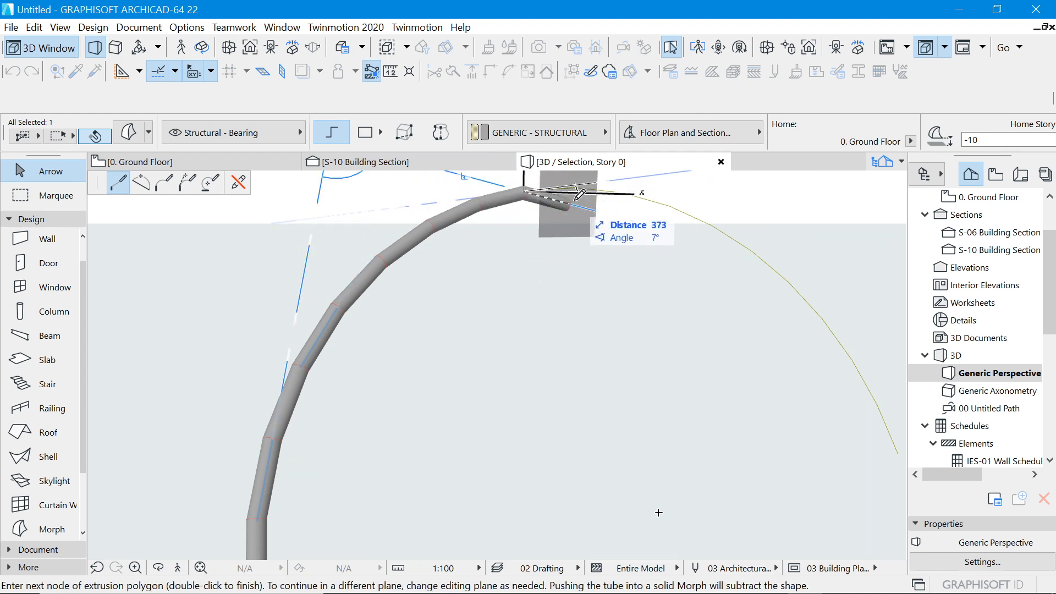
scroll(578, 186, "up", 5)
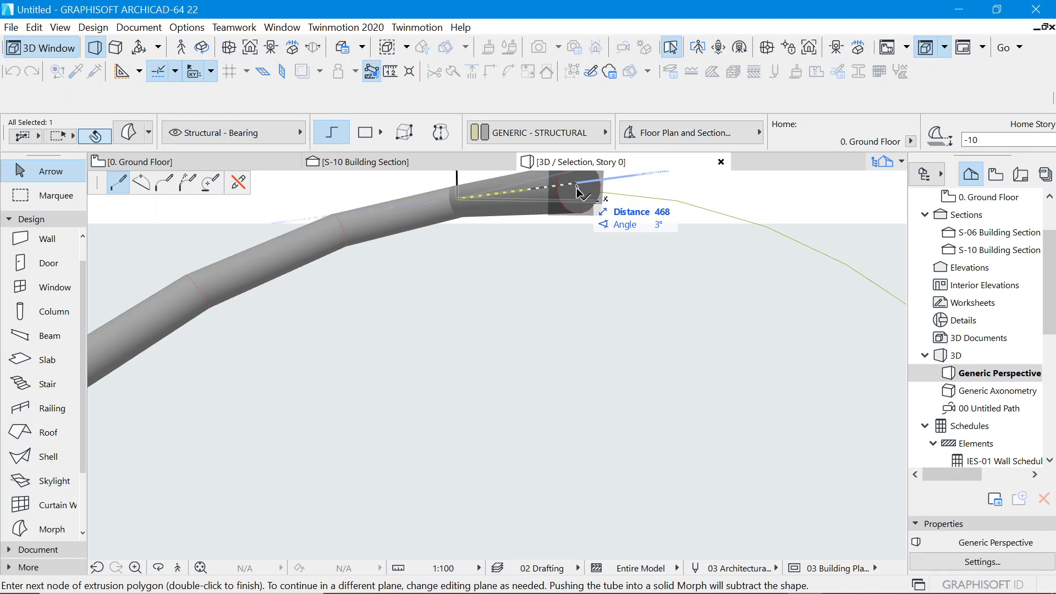
left_click(578, 190)
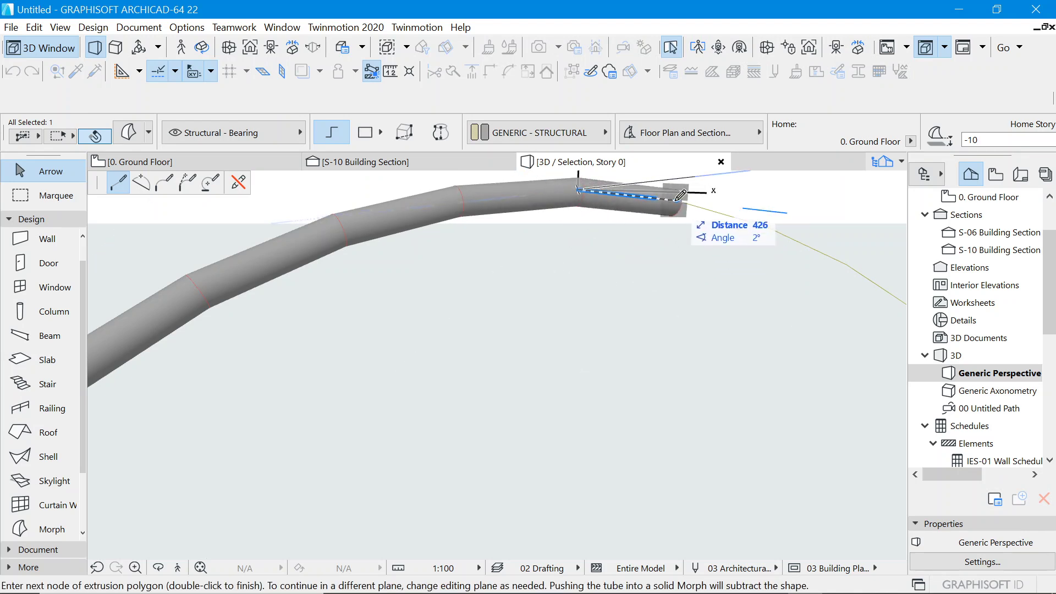
scroll(681, 195, "up", 5)
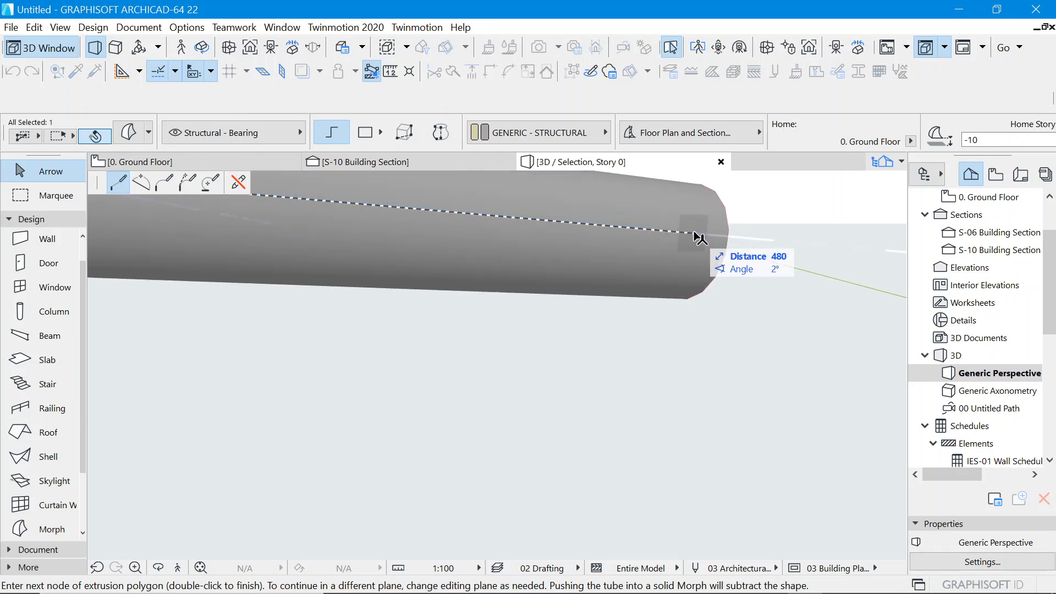
scroll(606, 207, "down", 5)
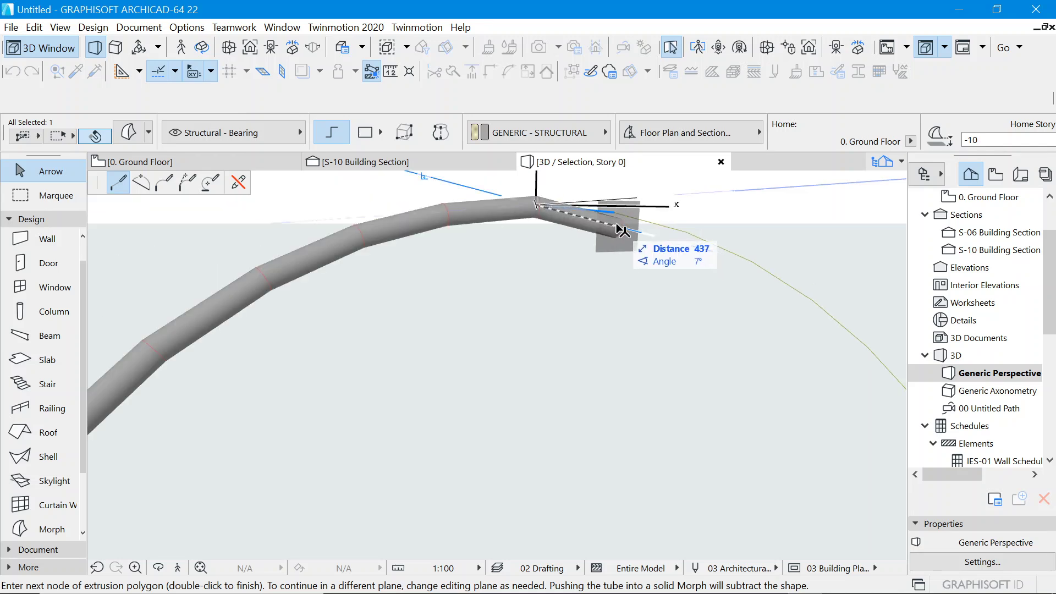
left_click(614, 214)
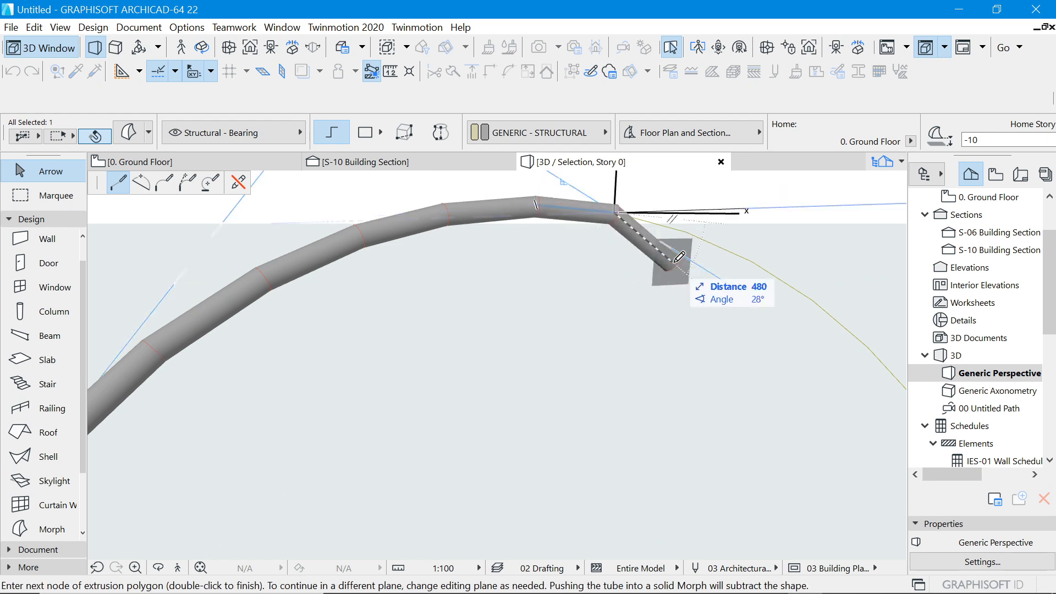
left_click(688, 231)
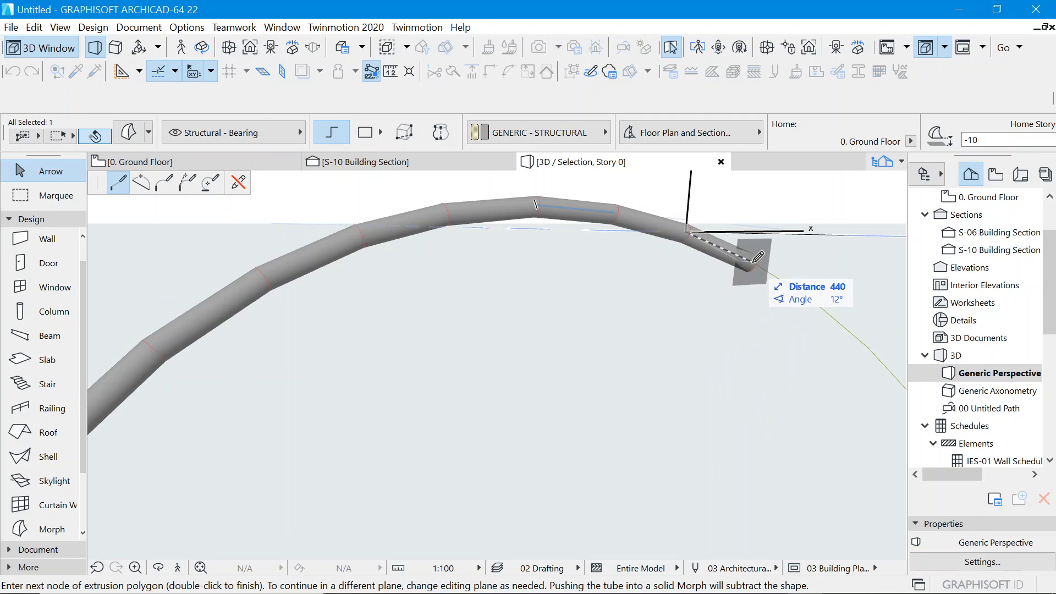
Extend the tube through the next vertices on the upper part of the arch line's descending side.
left_click(752, 263)
scroll(647, 257, "down", 3)
scroll(748, 297, "up", 2)
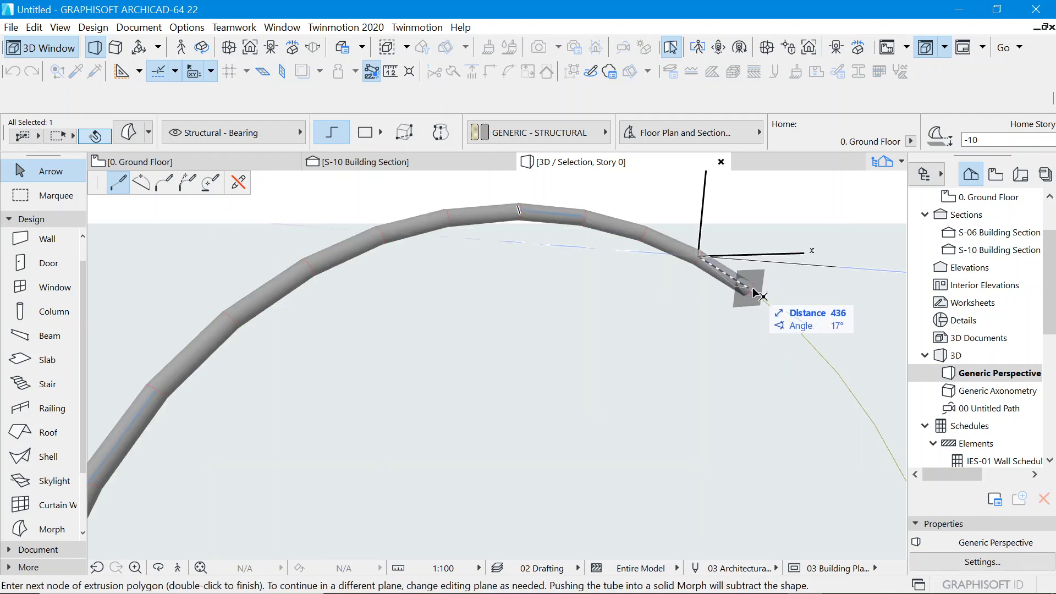
left_click(753, 287)
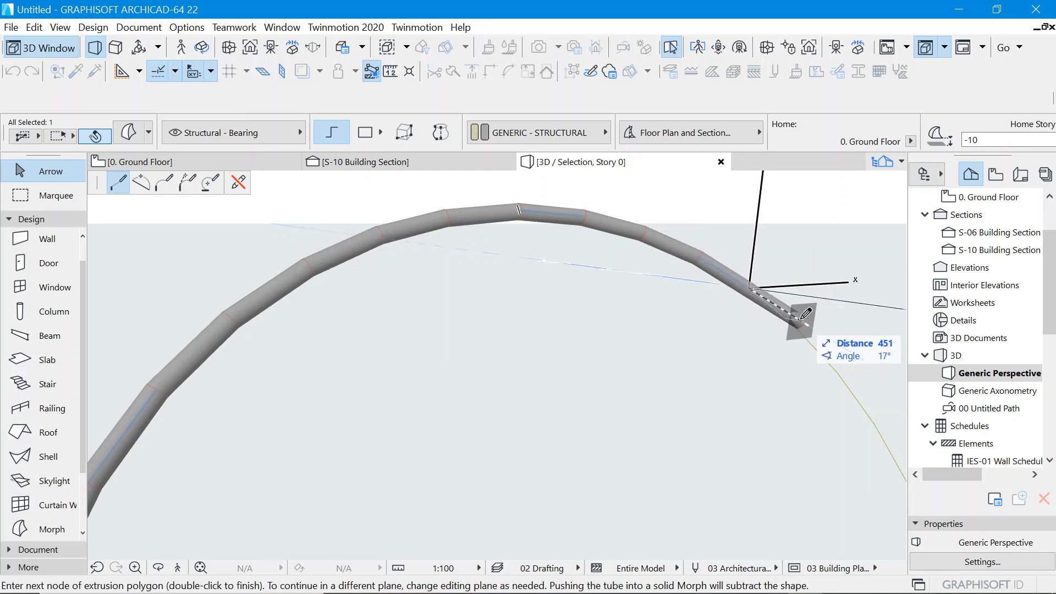
left_click(804, 332)
scroll(634, 271, "down", 3)
scroll(767, 347, "up", 2)
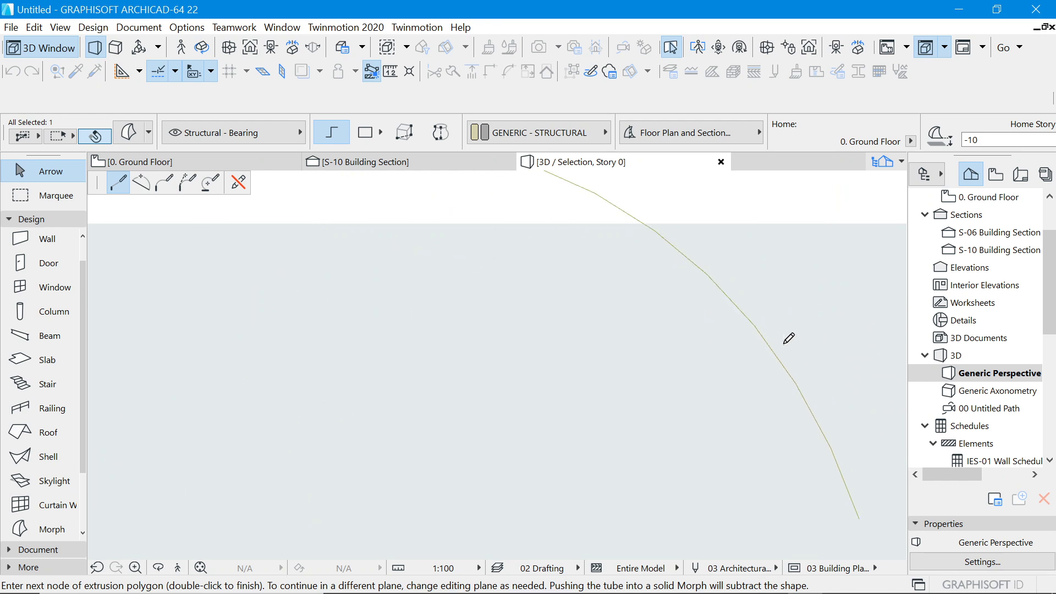
Follow the remaining vertices down to the arch line's far end point, finish the tube extrusion and deselect the tubular arch.
scroll(770, 341, "up", 3)
left_click(756, 325)
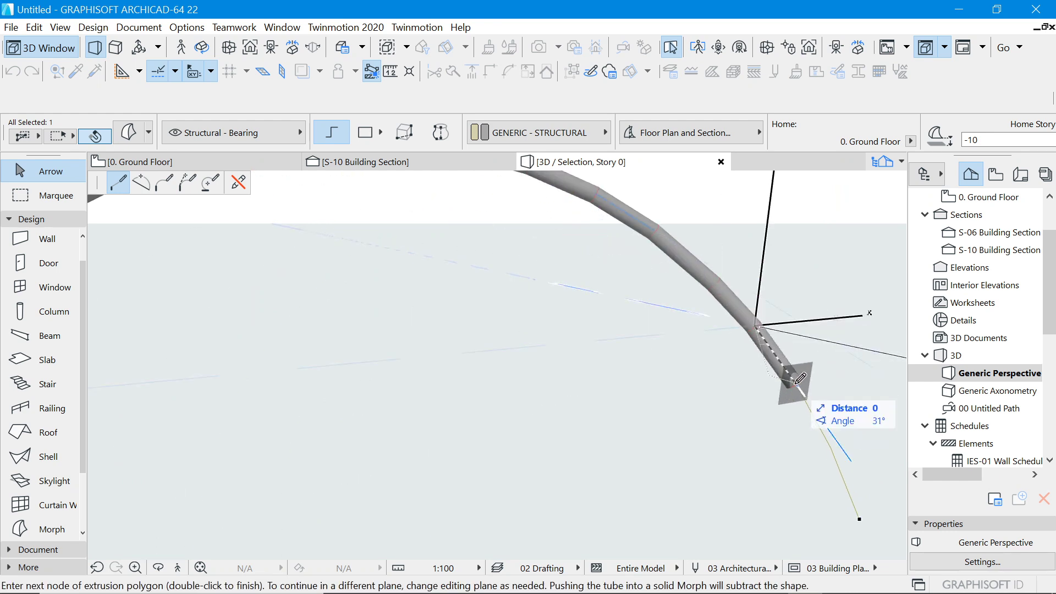
left_click(800, 378)
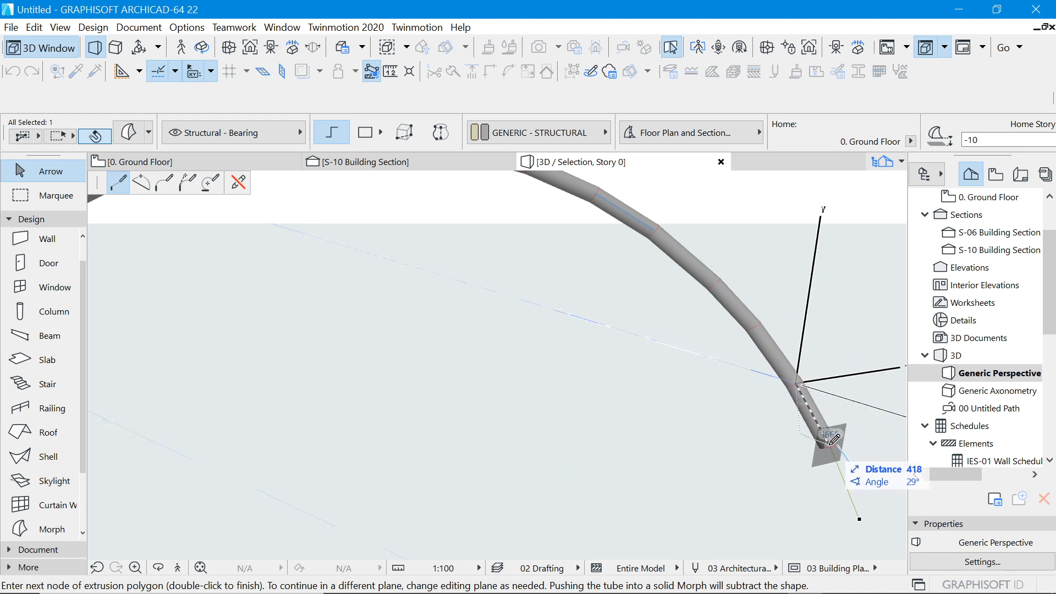
left_click(833, 440)
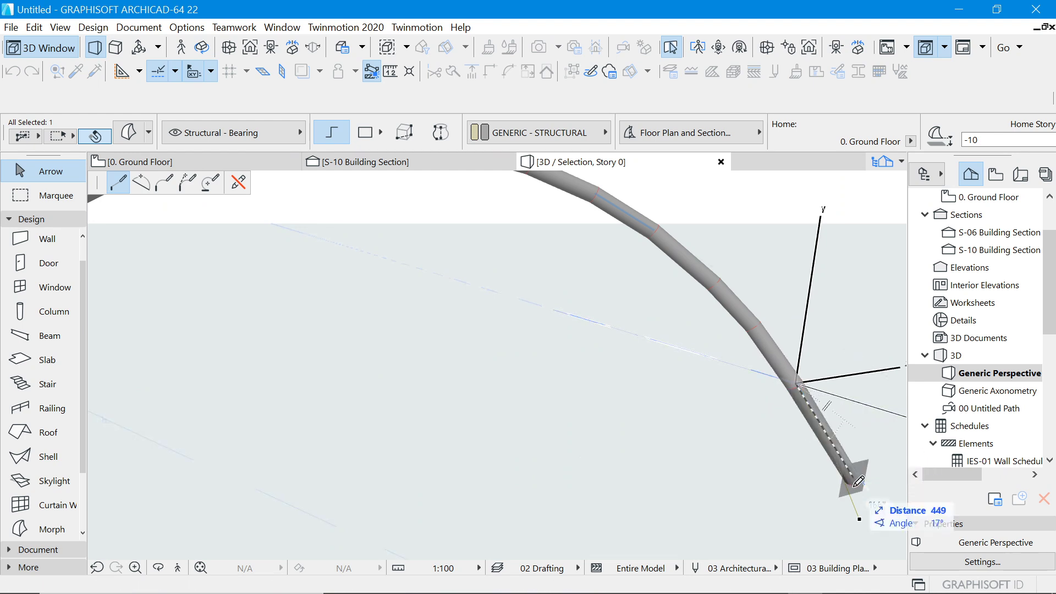
right_click(860, 520)
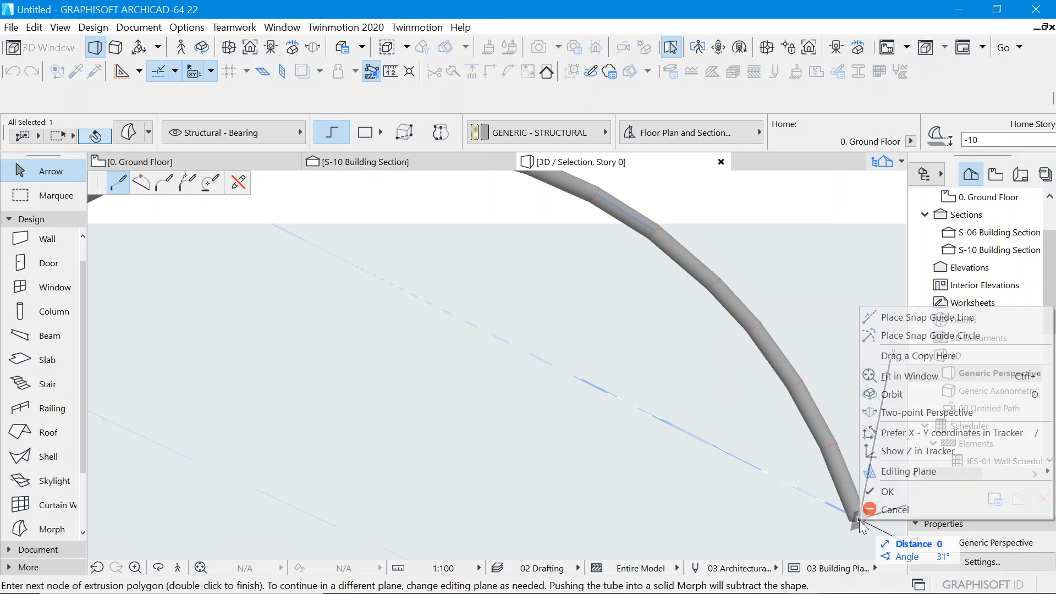
left_click(889, 492)
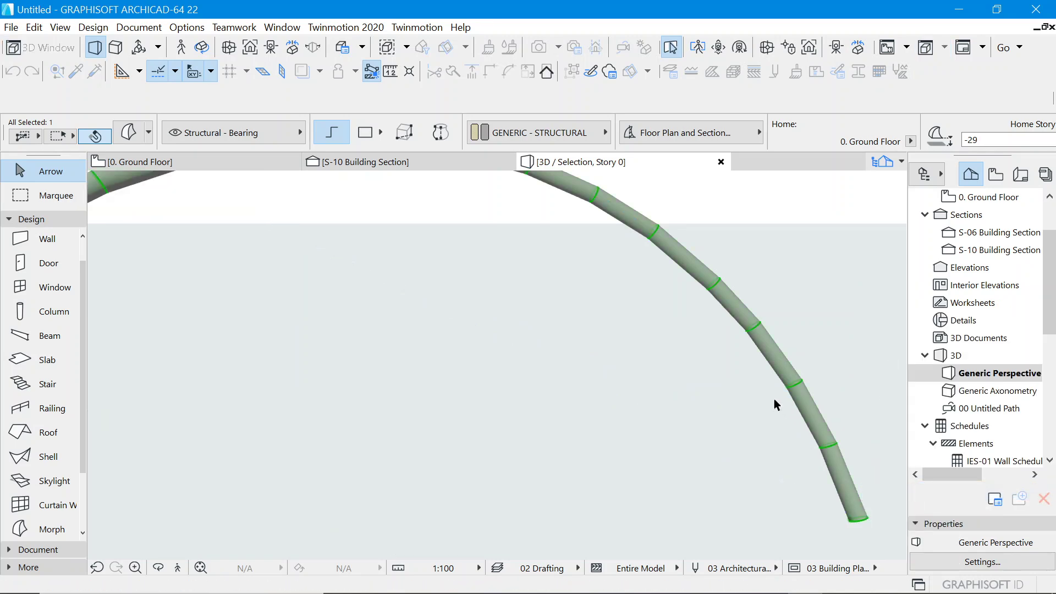
middle_click_drag(753, 381, 727, 300, "shift")
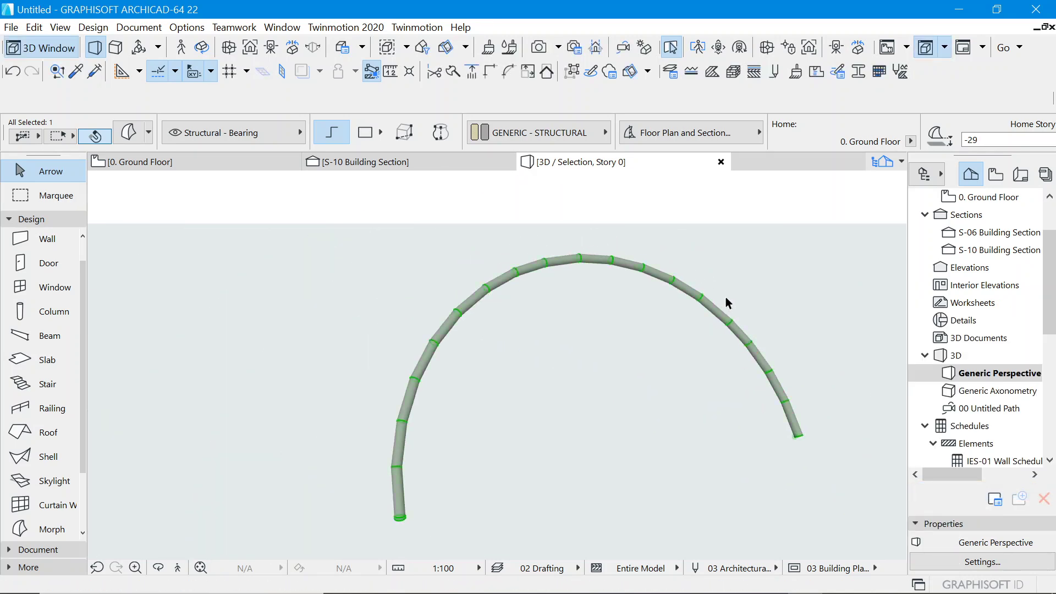
middle_click_drag(537, 302, 424, 268, "shift")
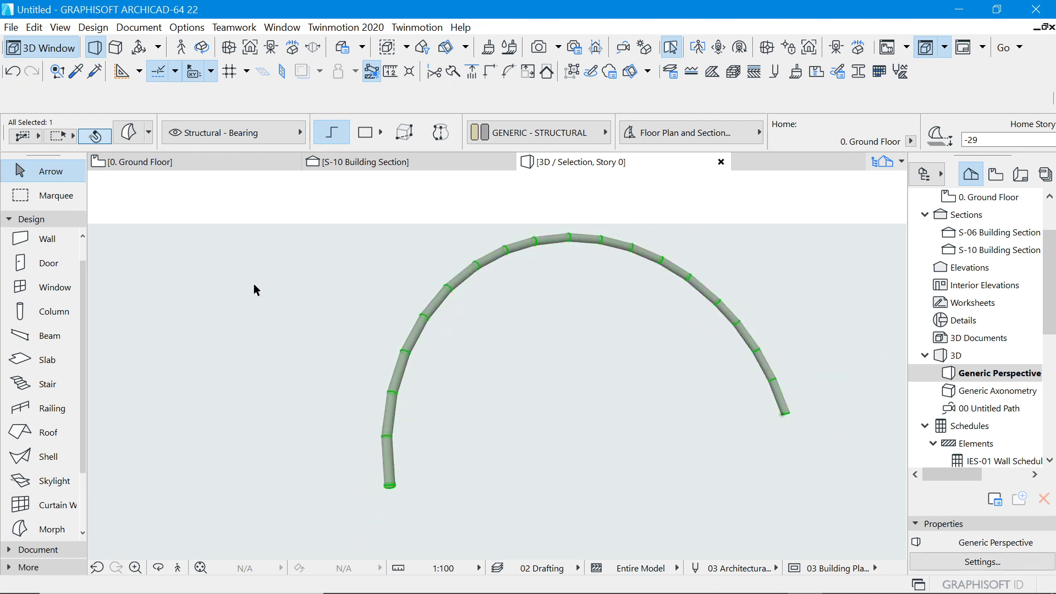
left_click(253, 301)
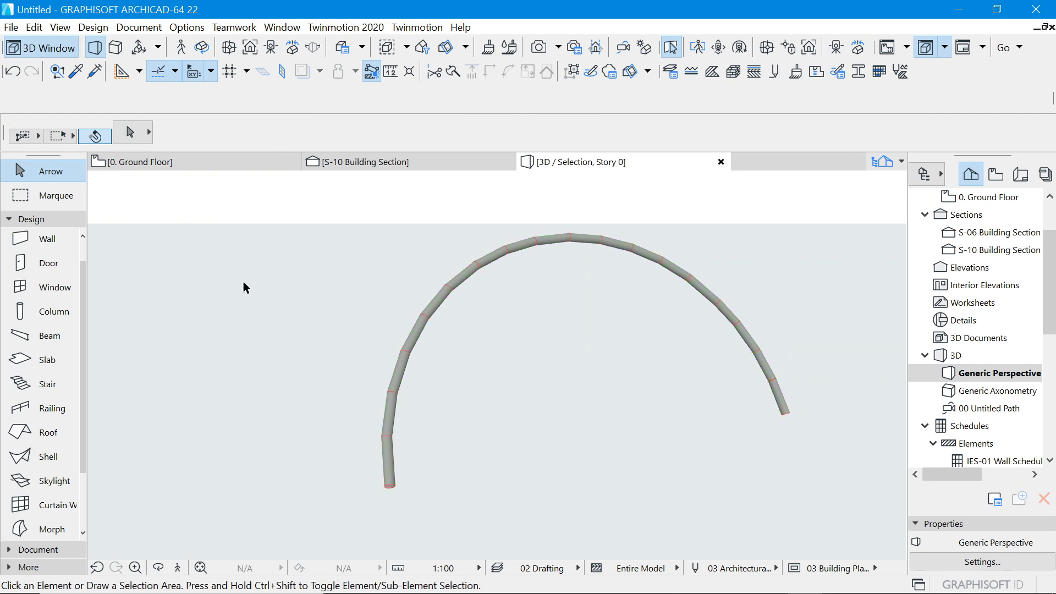
Delete the short extra segment at the base of the tubular arch, including its side faces, end face and leftover edge ring.
left_click(160, 121)
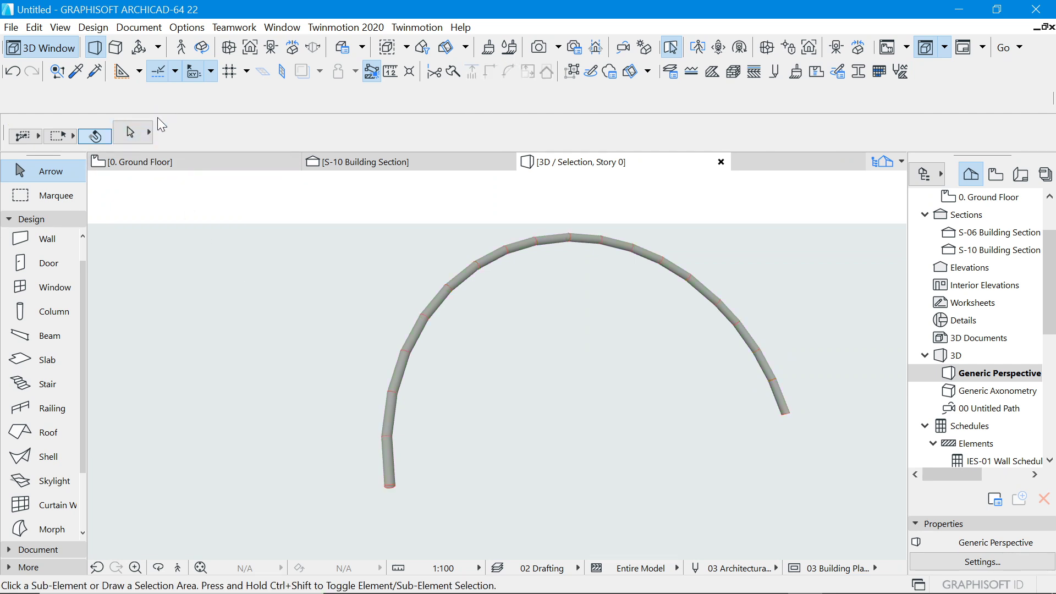
scroll(390, 505, "up", 10)
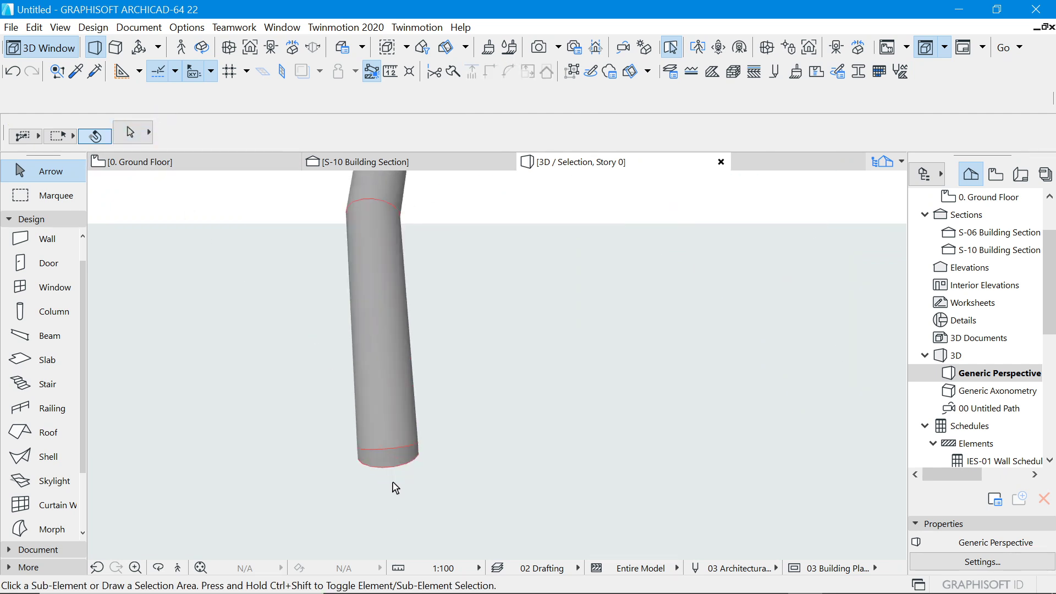
left_click(391, 413)
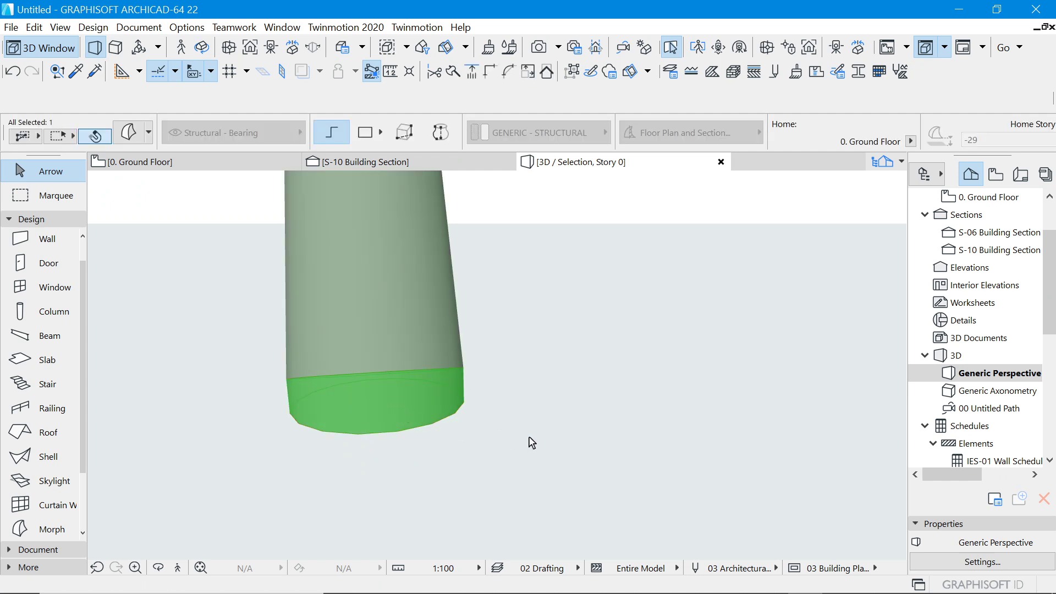
left_click(531, 443)
left_click(394, 416)
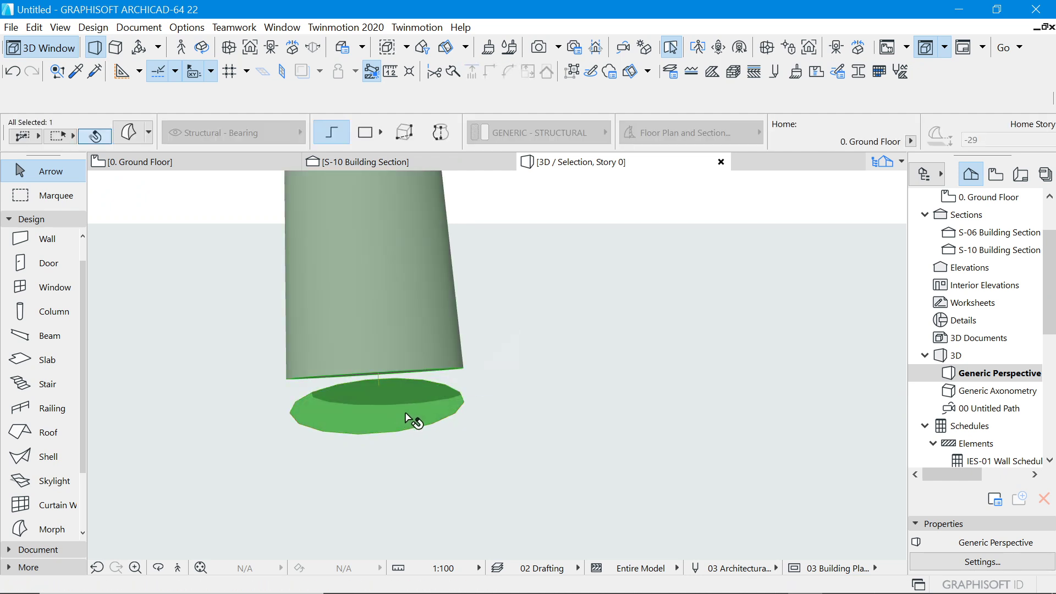
left_click(457, 428)
left_click(398, 436)
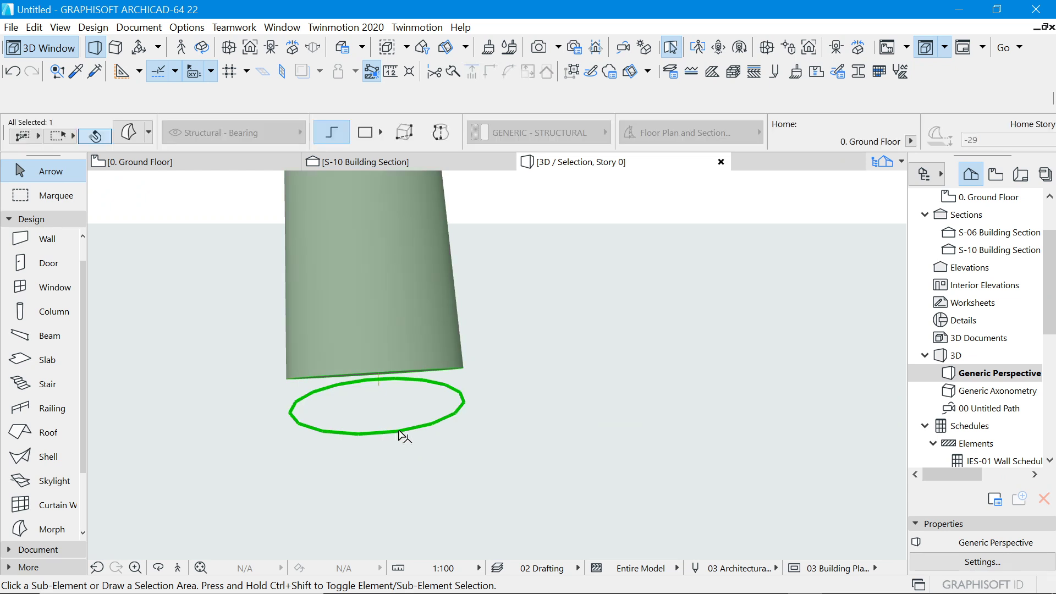
scroll(317, 426, "down", 6)
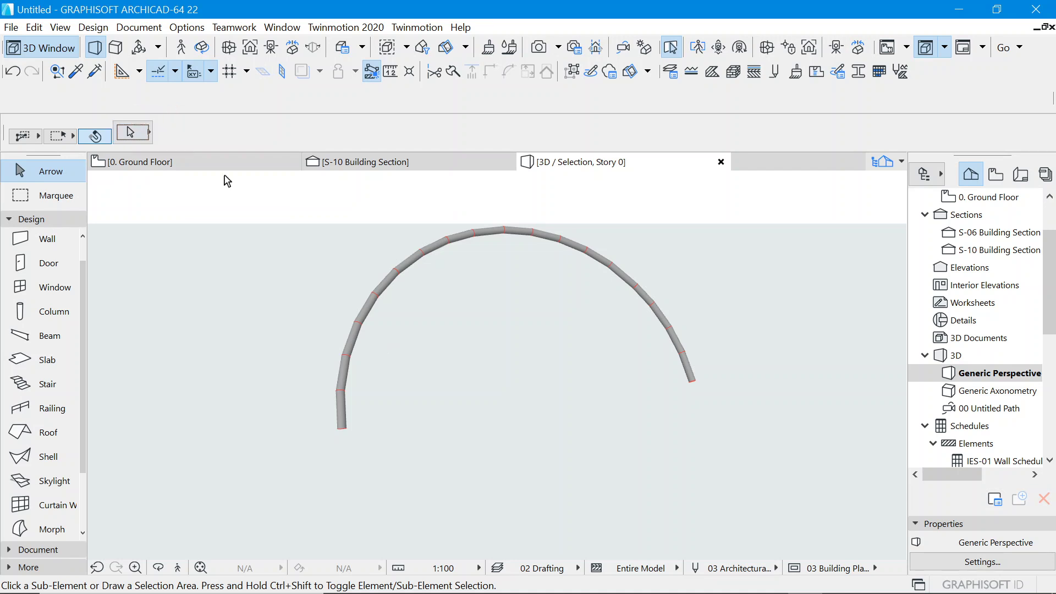
left_click(347, 359)
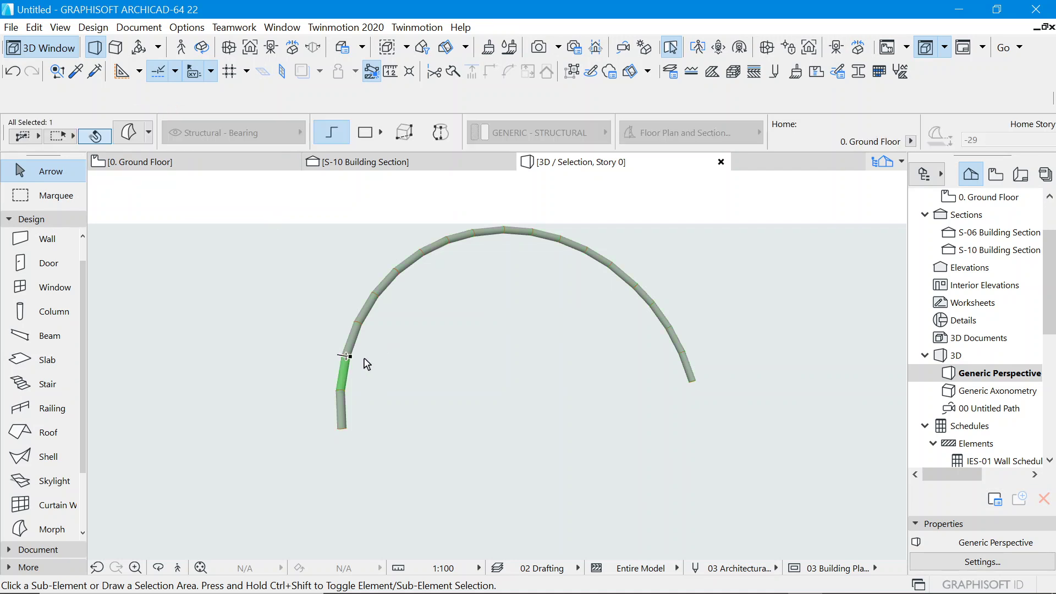
left_click(313, 301)
left_click(355, 337)
left_click(313, 294)
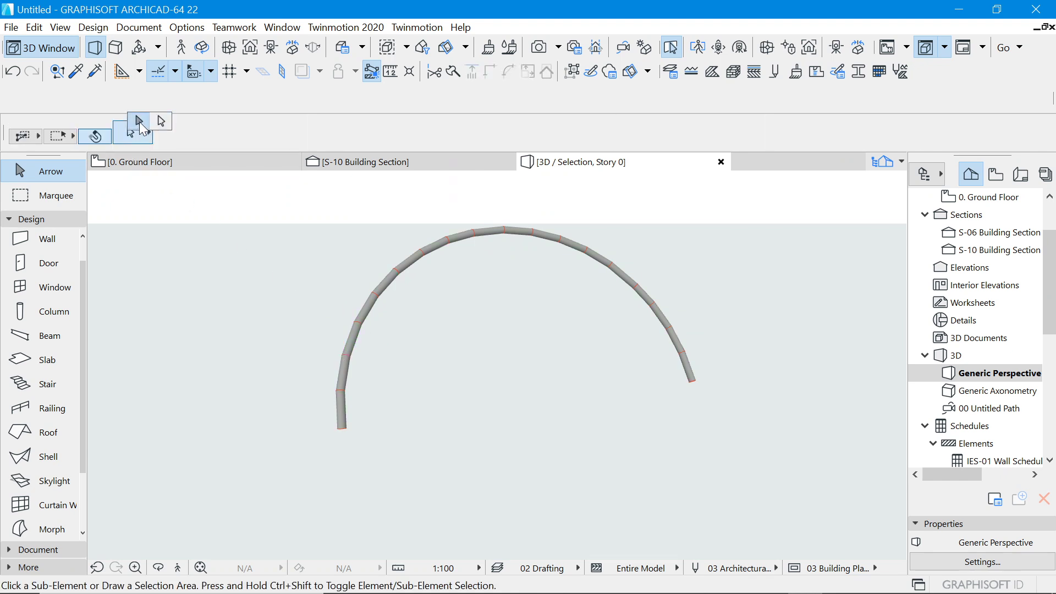
Select the whole tubular arch morph and set its edges to Soft in the Morph Selection Settings.
left_click(139, 122)
left_click(351, 342)
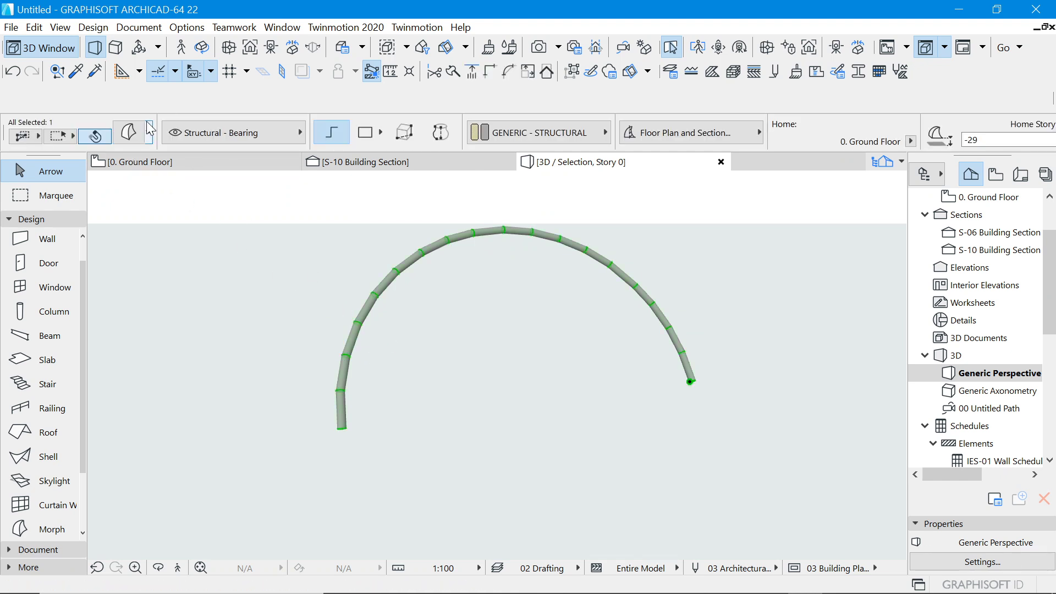
left_click(131, 133)
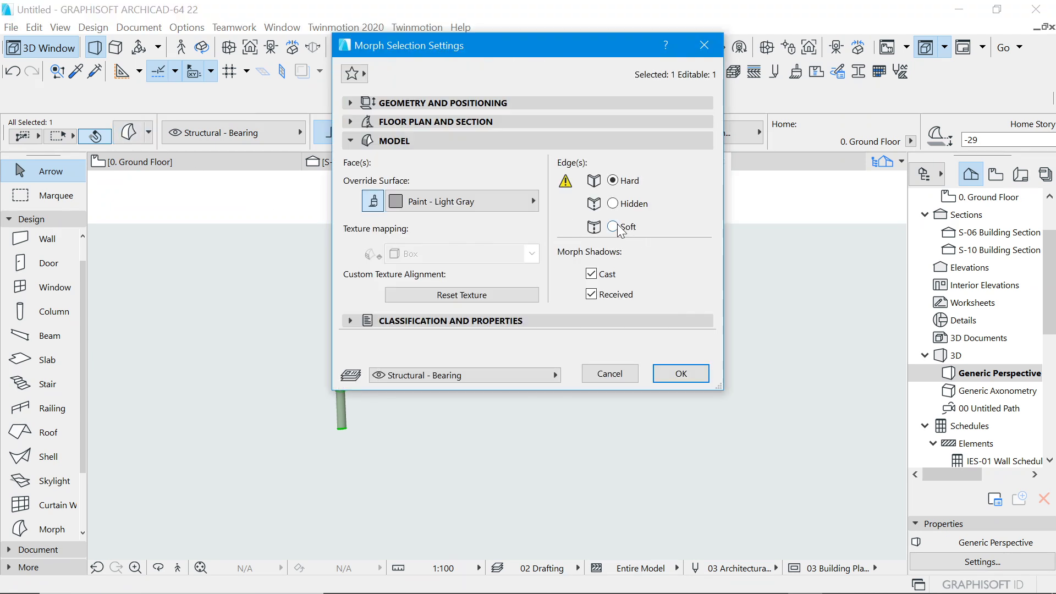
left_click(676, 375)
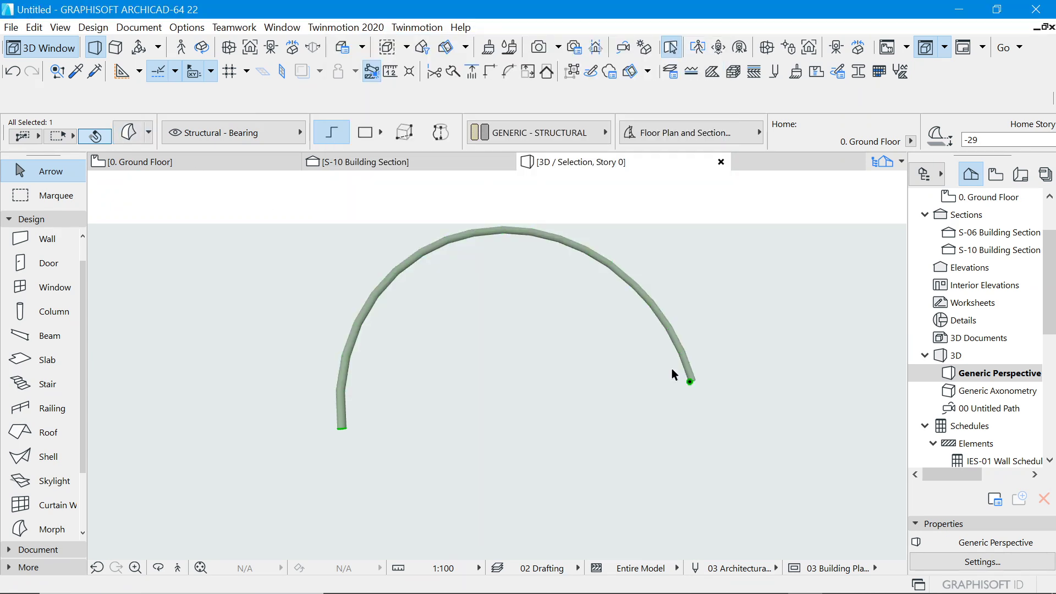
Apply Smooth & Merge Faces to the arch with Preserve boundaries, then deselect it.
left_click(86, 30)
mouse_move(168, 309)
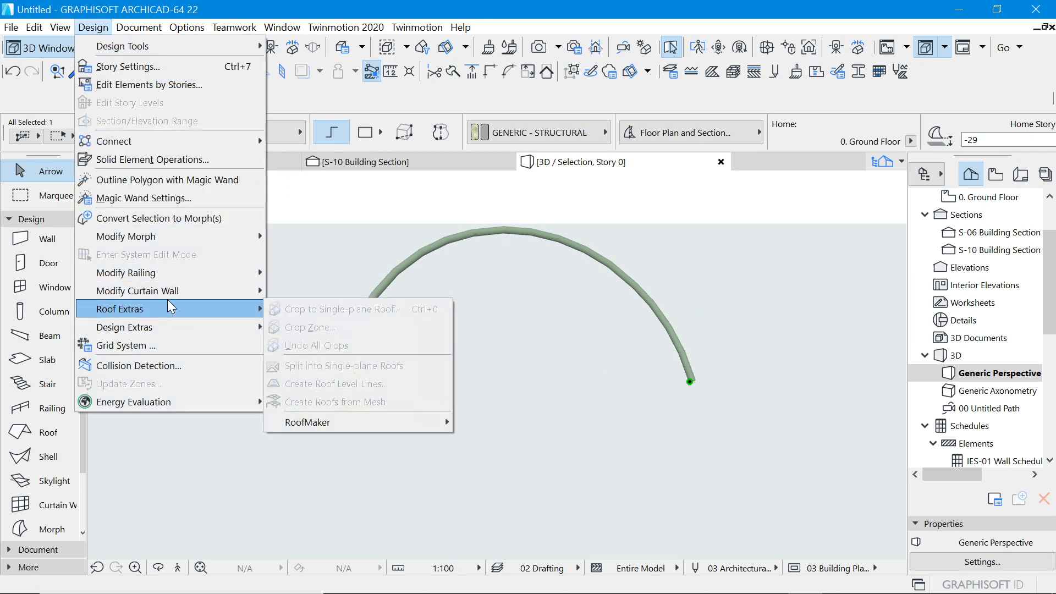
mouse_move(170, 236)
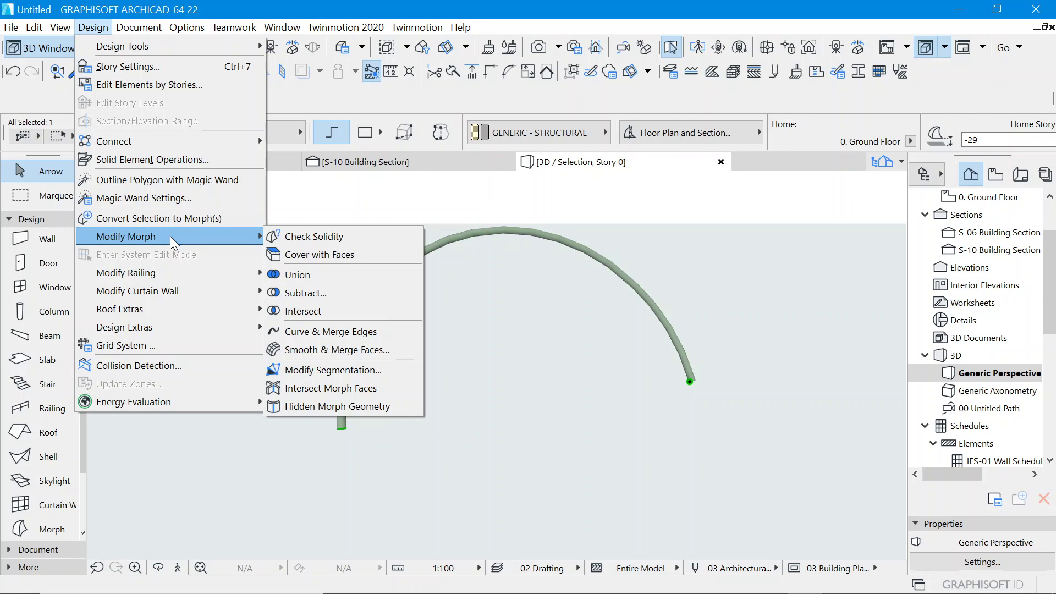
left_click(321, 350)
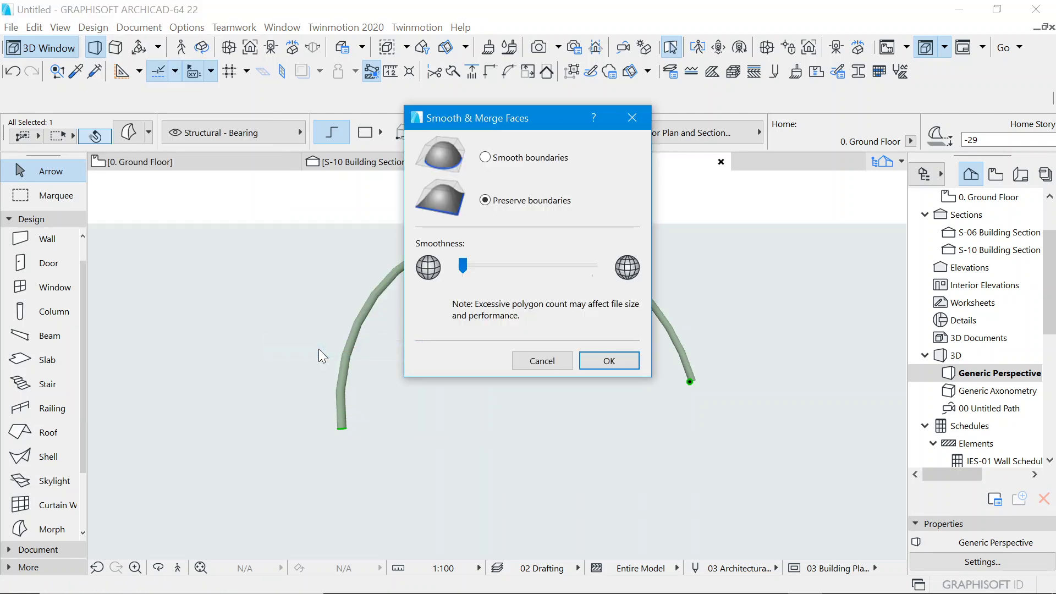
left_click(602, 364)
middle_click_drag(412, 307, 308, 384, "shift")
scroll(335, 391, "up", 3)
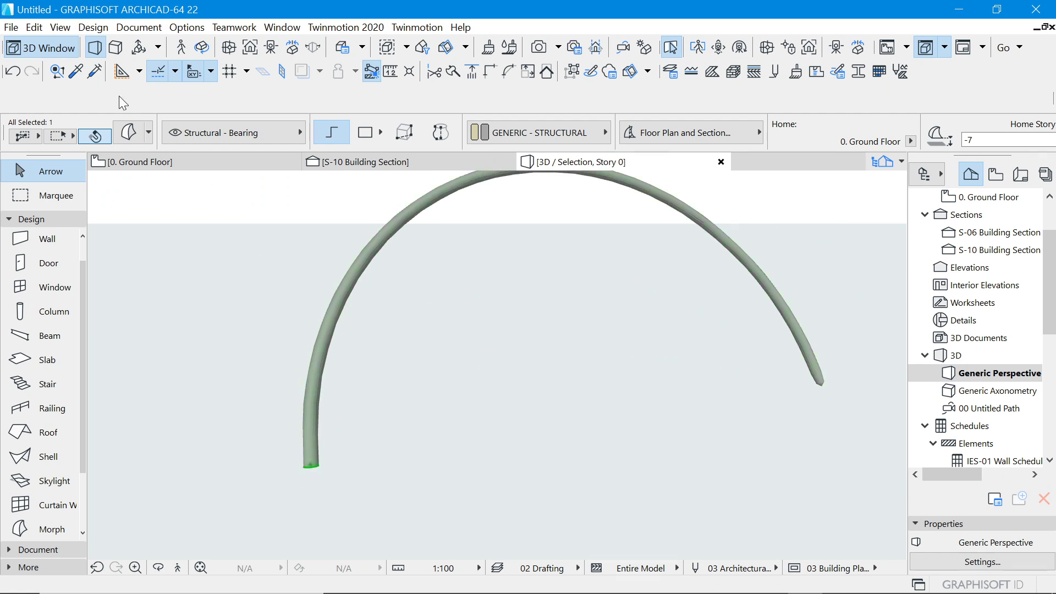
scroll(280, 252, "down", 4)
scroll(489, 341, "down", 3)
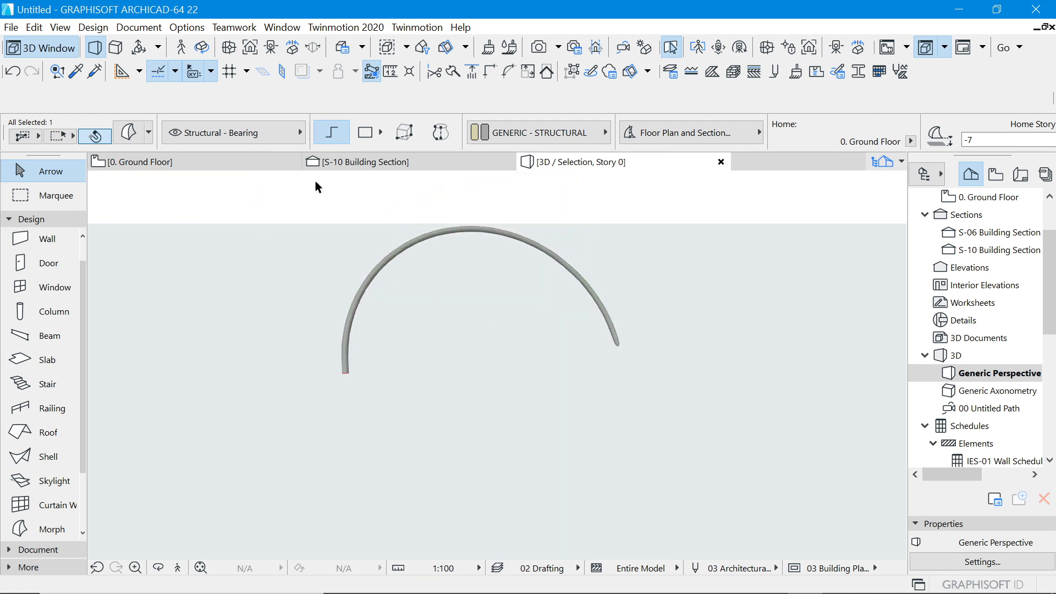
On the 0. Ground Floor plan, mirror a copy of the tubular arch about the horizontal line through its base centre.
left_click(164, 163)
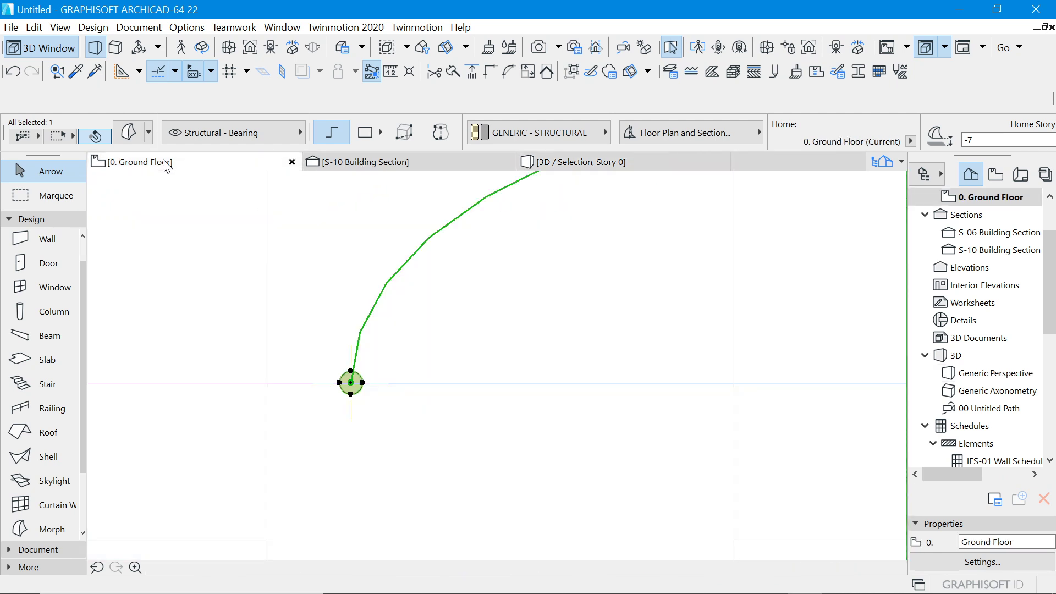
left_click(424, 363)
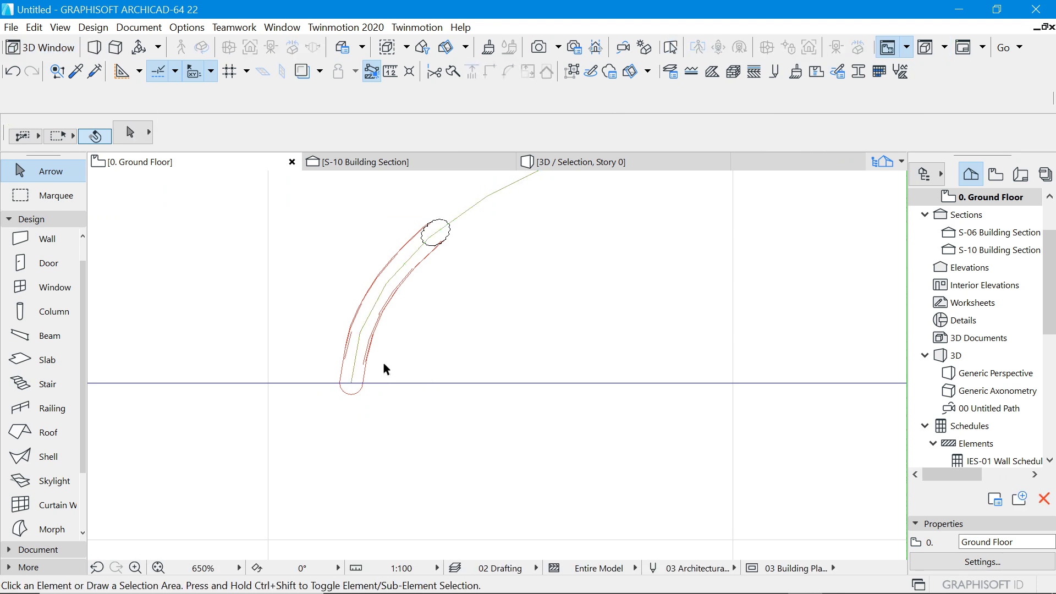
left_click(357, 373)
scroll(361, 398, "up", 5)
right_click(444, 295)
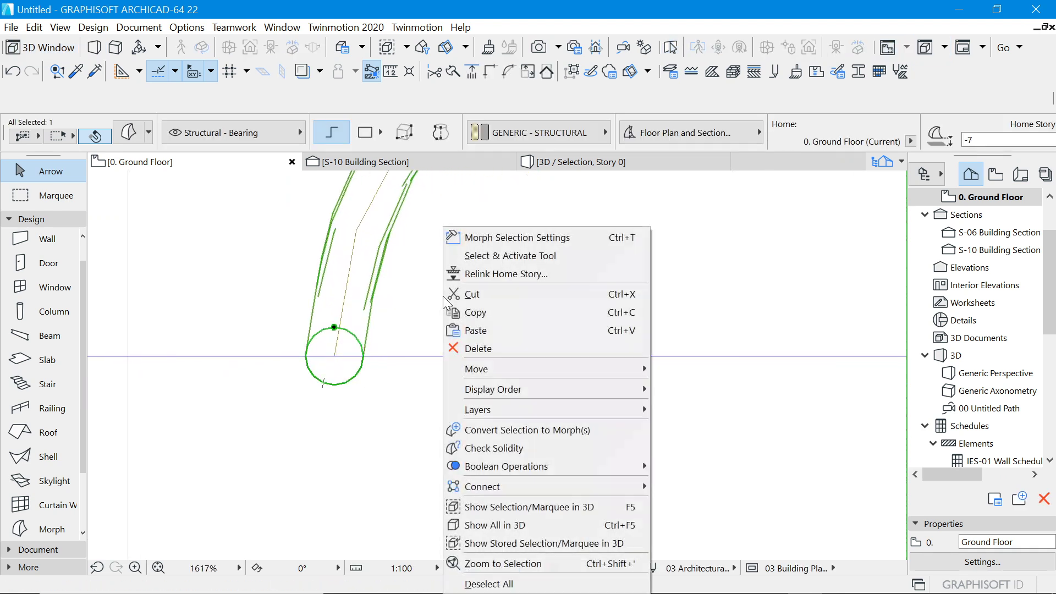
mouse_move(495, 369)
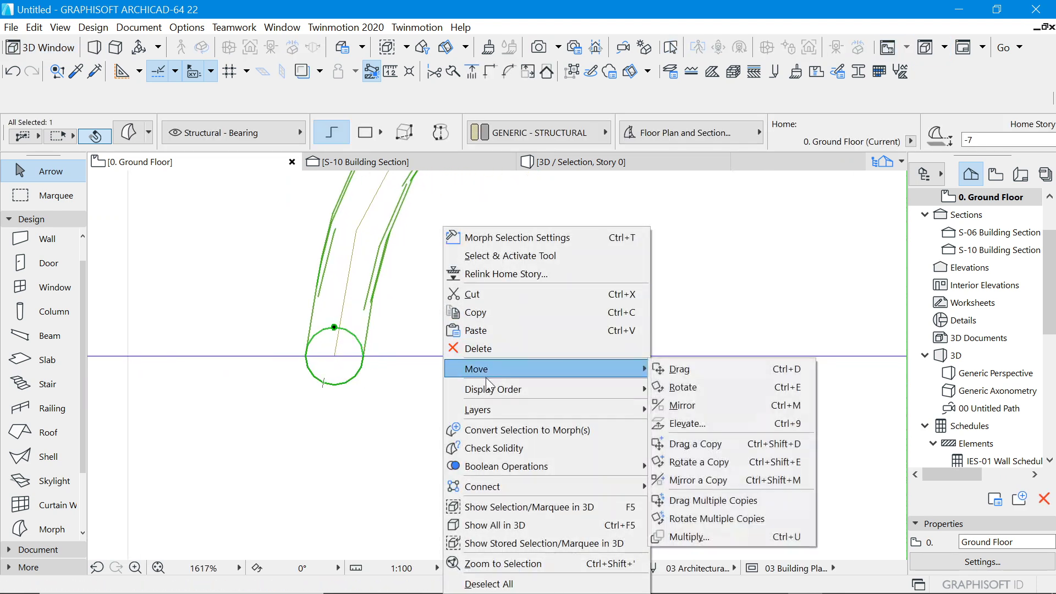
left_click(694, 483)
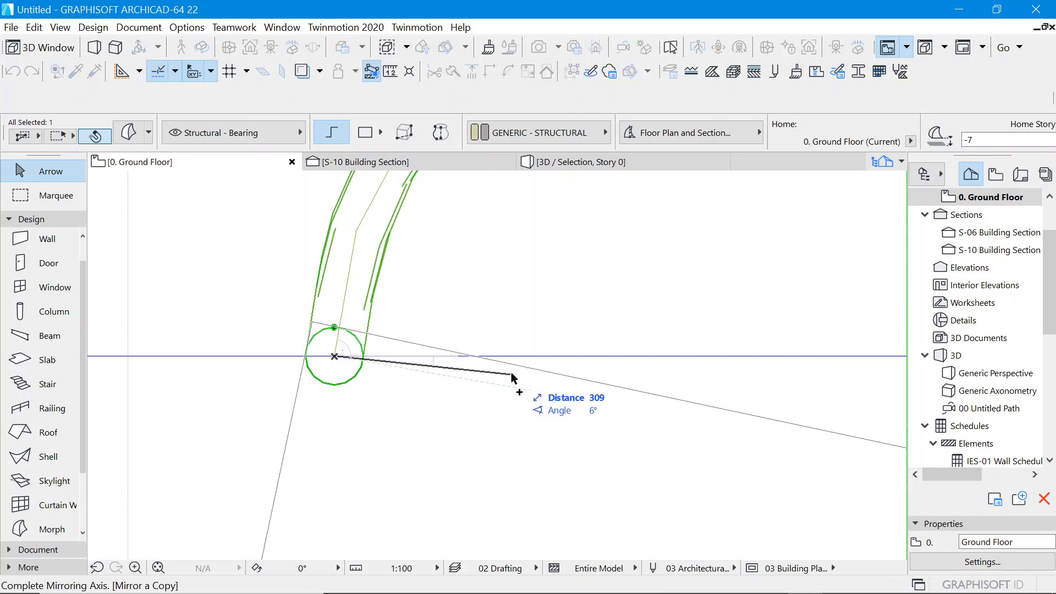
left_click(542, 356)
scroll(471, 358, "down", 5)
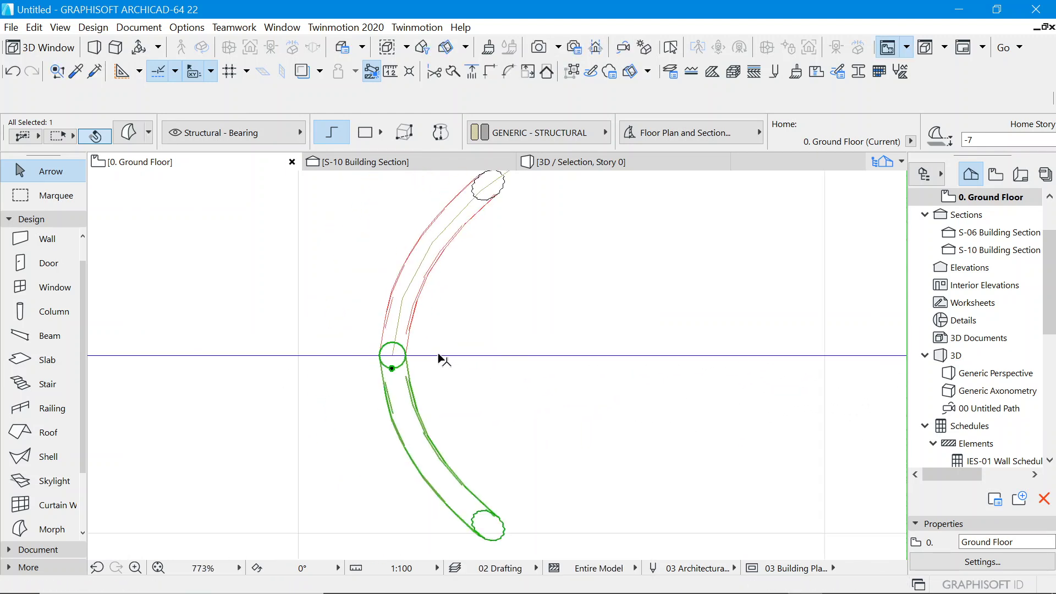
Move both tubular arches from their shared base point onto the left intersection of the large circle and the horizontal line.
right_click(338, 263)
mouse_move(366, 368)
left_click(566, 369)
scroll(413, 355, "up", 5)
left_click(409, 323)
scroll(602, 328, "down", 8)
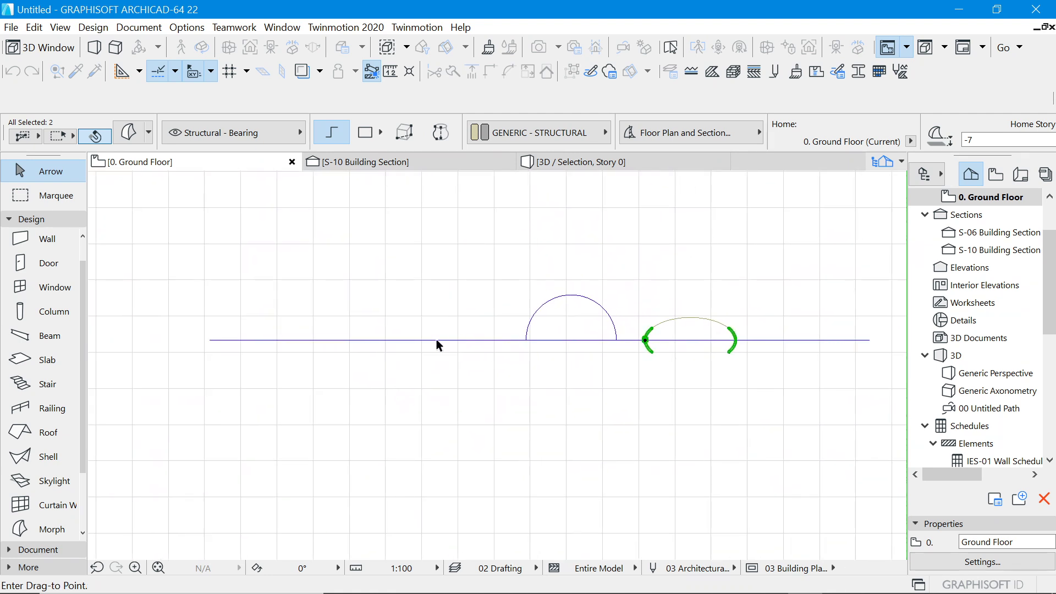
scroll(278, 344, "up", 5)
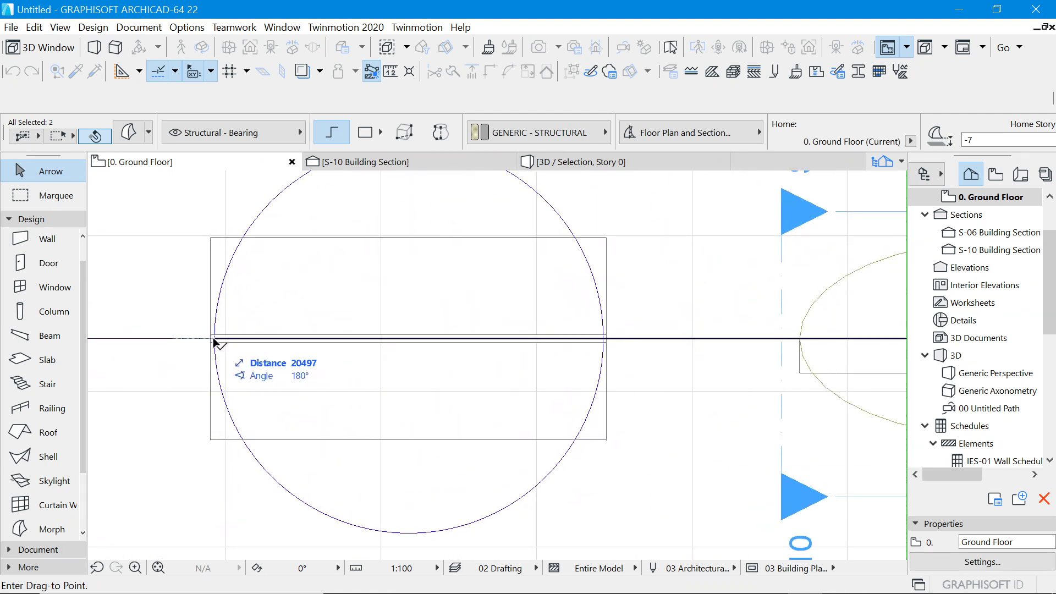
left_click(215, 343)
scroll(231, 337, "up", 5)
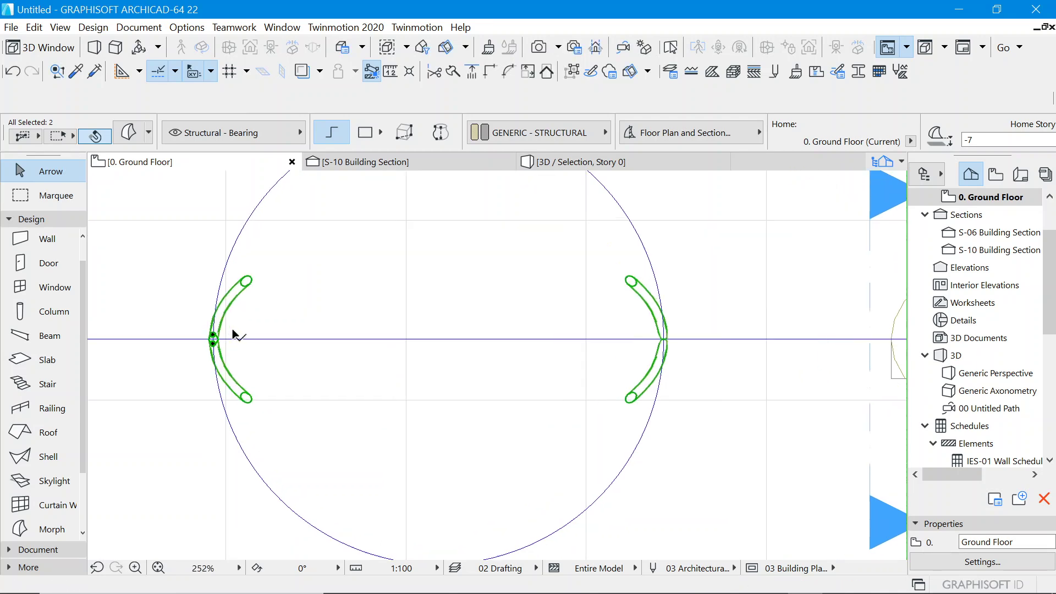
scroll(251, 330, "down", 3)
scroll(249, 330, "down", 4)
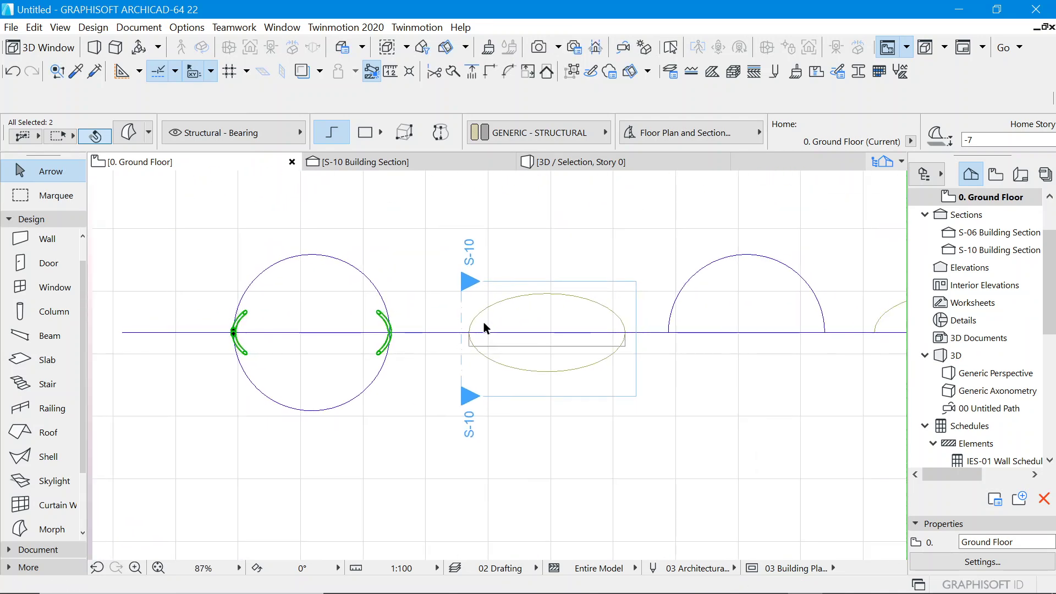
Drag a copy of the large circle from its centre to the centre of the ellipse.
left_click(350, 268)
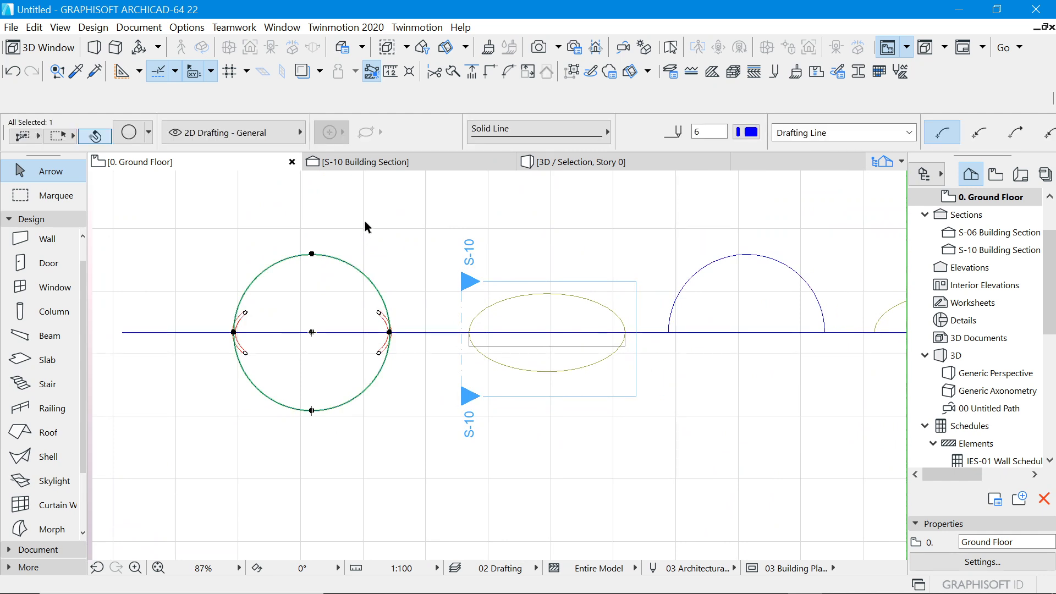
right_click(365, 224)
mouse_move(418, 347)
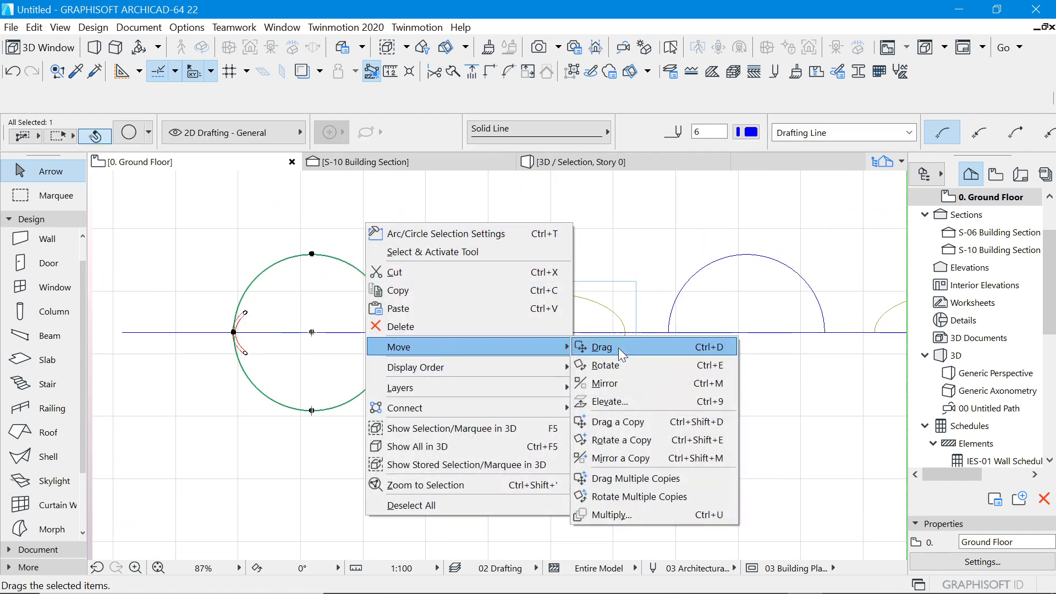
left_click(610, 421)
left_click(312, 333)
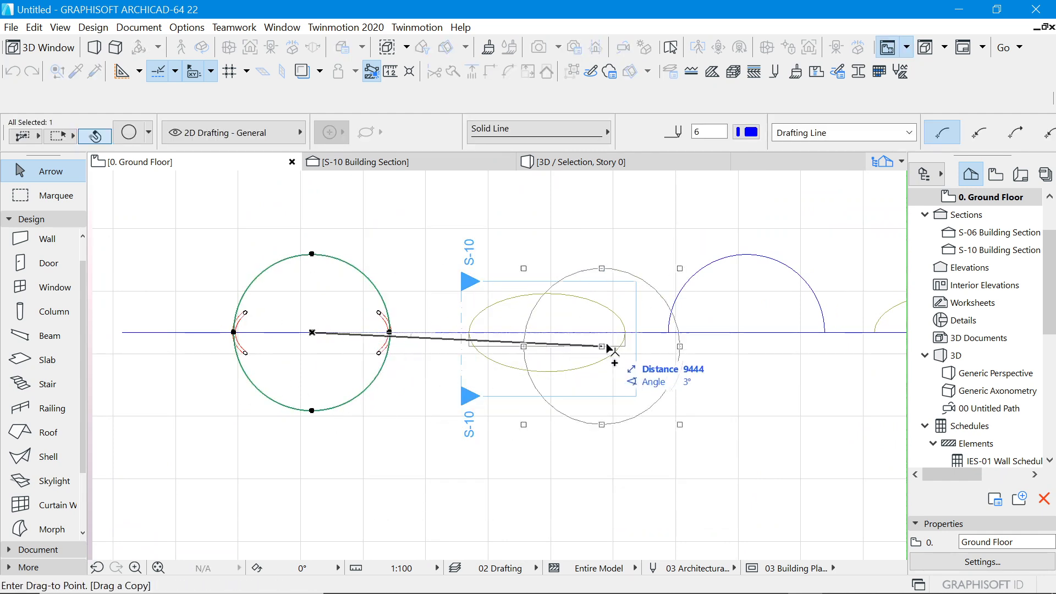
scroll(601, 349, "up", 4)
scroll(596, 337, "down", 1)
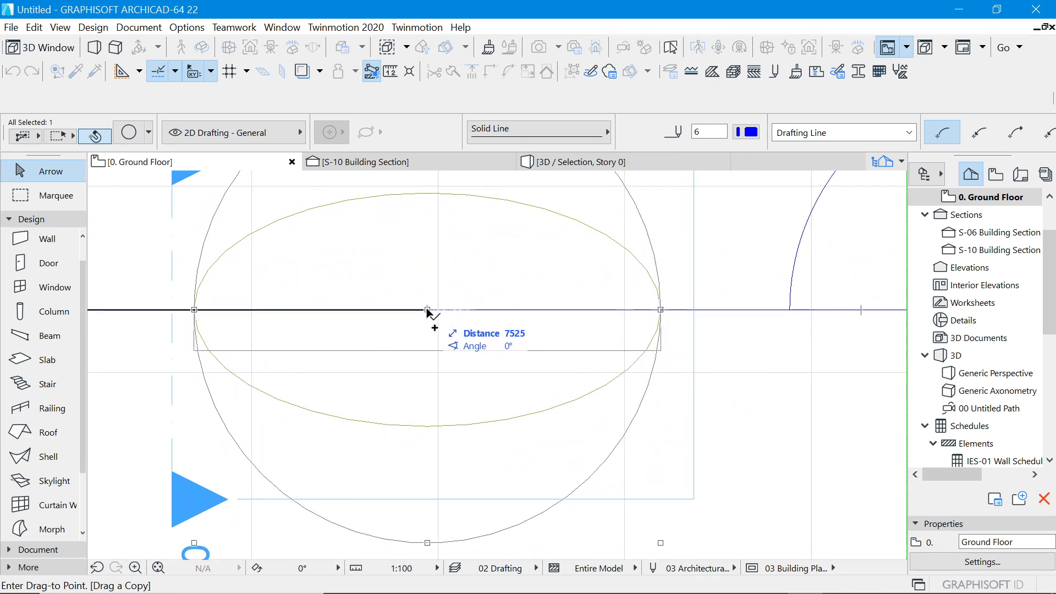
left_click(428, 310)
Shrink the copied circle to a radius of 2388, snapping to the ellipse vertex near its right end, and deselect it.
scroll(566, 318, "down", 3)
scroll(561, 304, "up", 3)
scroll(675, 297, "down", 3)
scroll(666, 293, "up", 6)
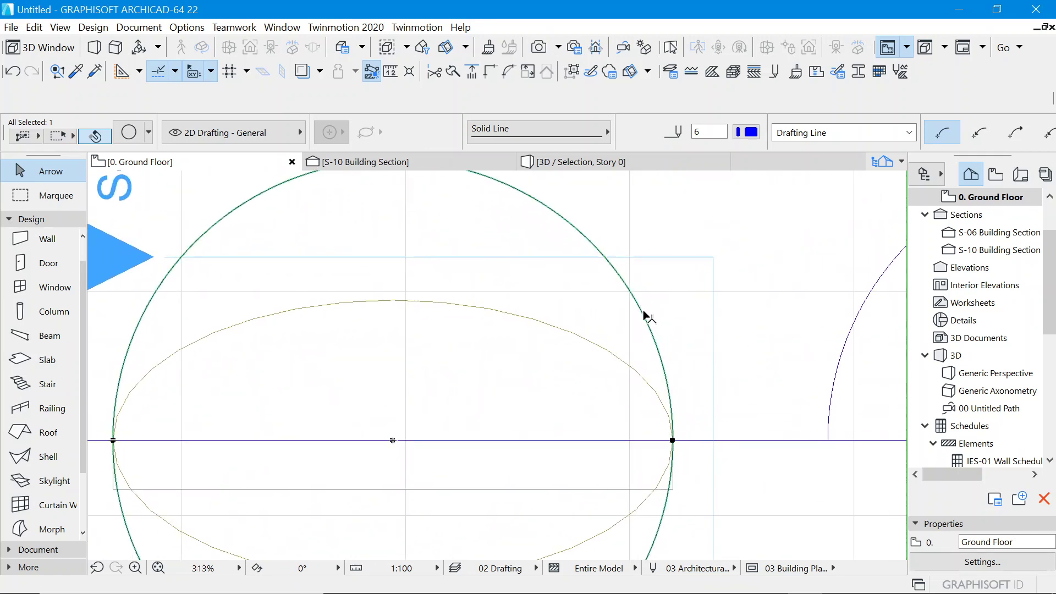
left_click(643, 316)
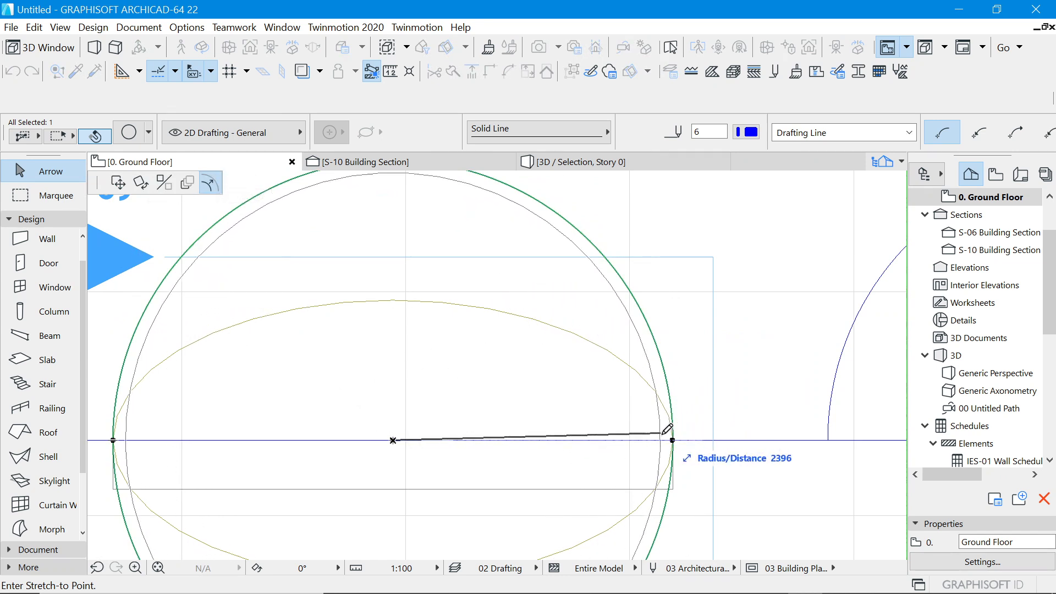
scroll(674, 432, "up", 5)
scroll(662, 376, "up", 4)
scroll(687, 352, "down", 4)
scroll(655, 290, "up", 3)
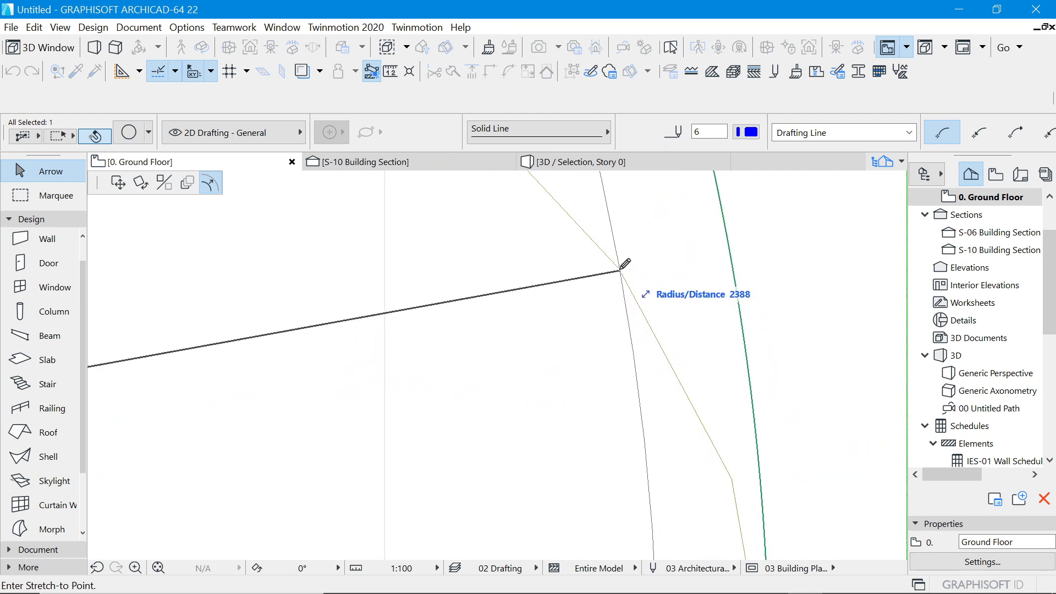
scroll(624, 266, "up", 4)
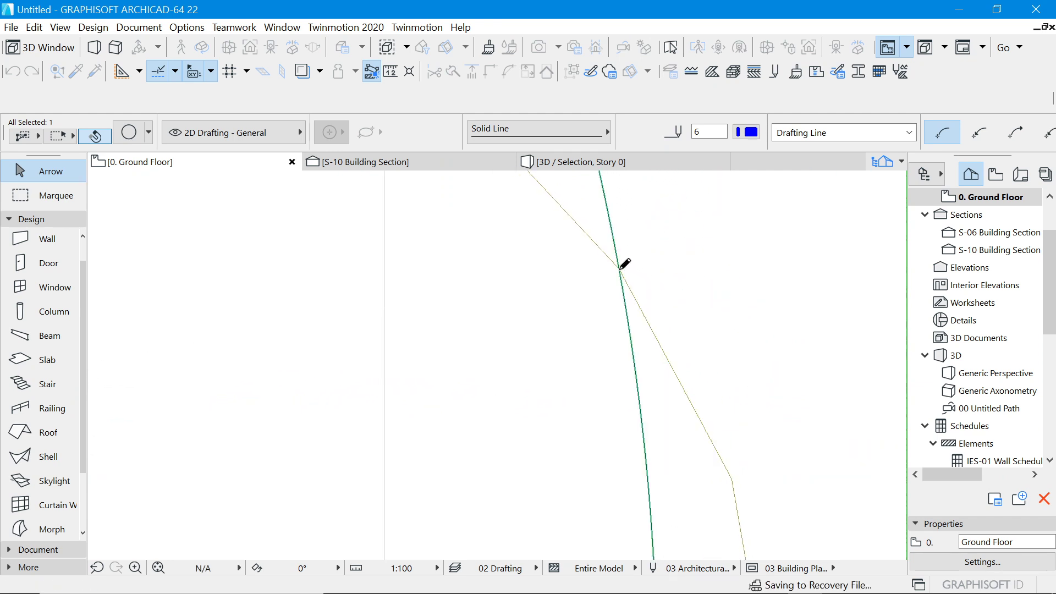
left_click(662, 272)
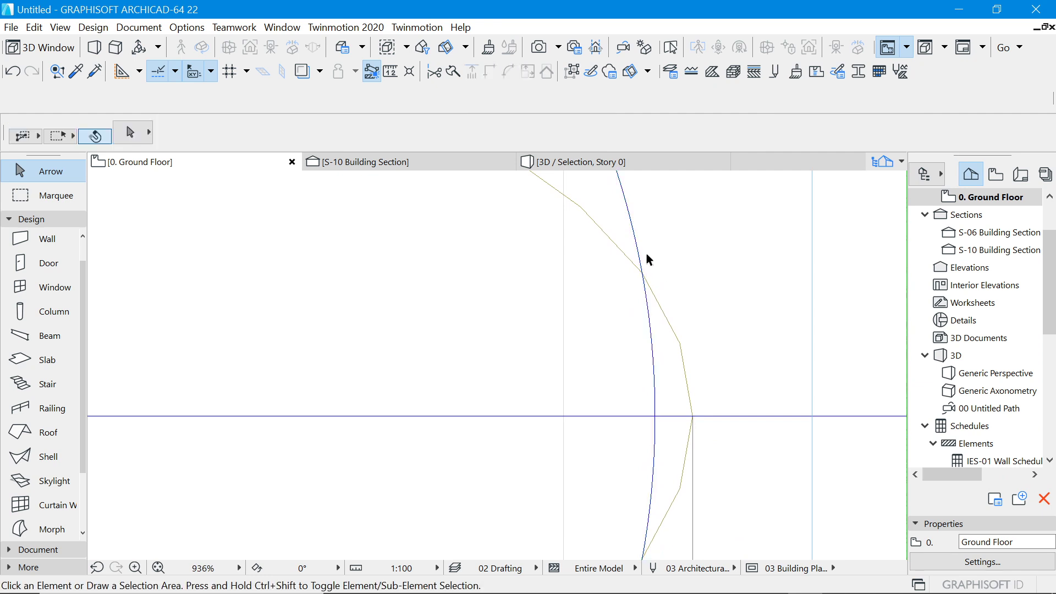
Trim off the upper part of the copied circle at the ellipse and split its right side at the lower crossing.
scroll(641, 305, "down", 4)
scroll(625, 357, "up", 10)
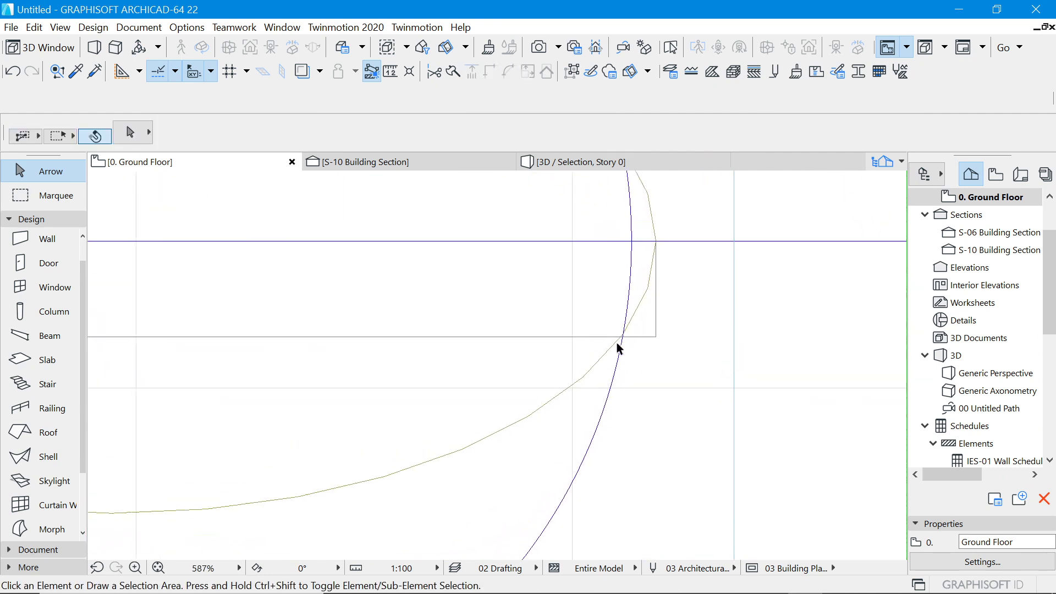
scroll(605, 317, "up", 3)
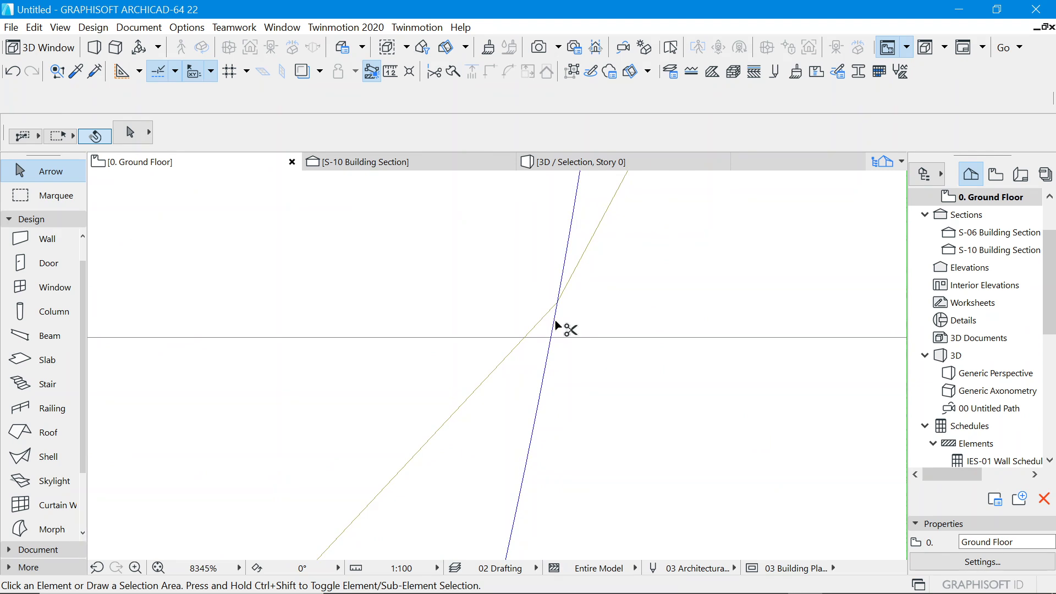
scroll(605, 389, "down", 10)
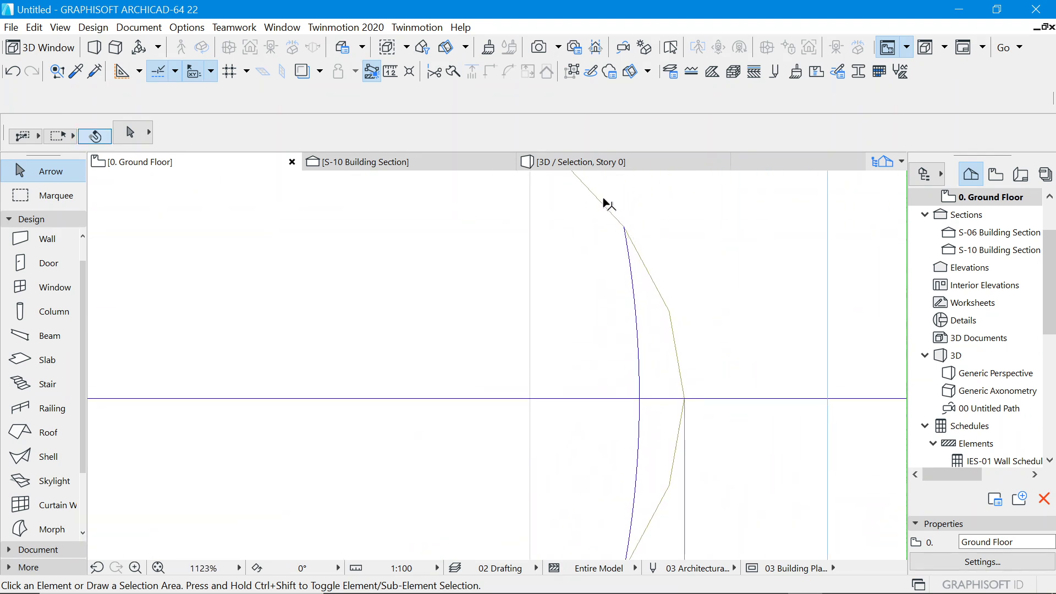
Pick up the ellipse's morph settings and trace the short arc between the right-hand ellipse crossings into a morph with the Magic Wand.
key("alt")
left_click(601, 201, "alt")
scroll(601, 271, "down", 6)
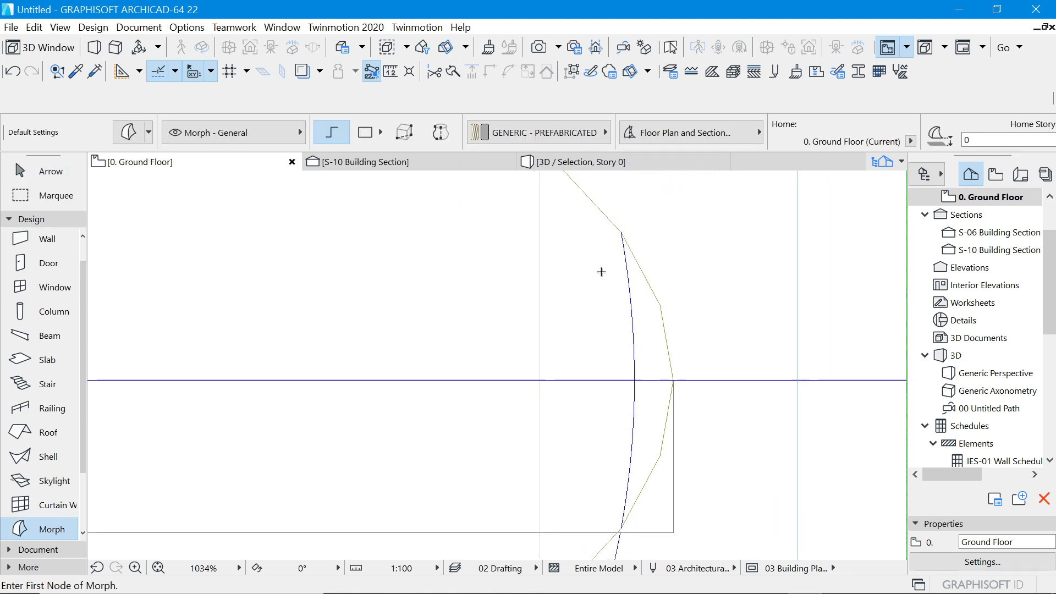
scroll(619, 298, "up", 6)
scroll(619, 298, "up", 1)
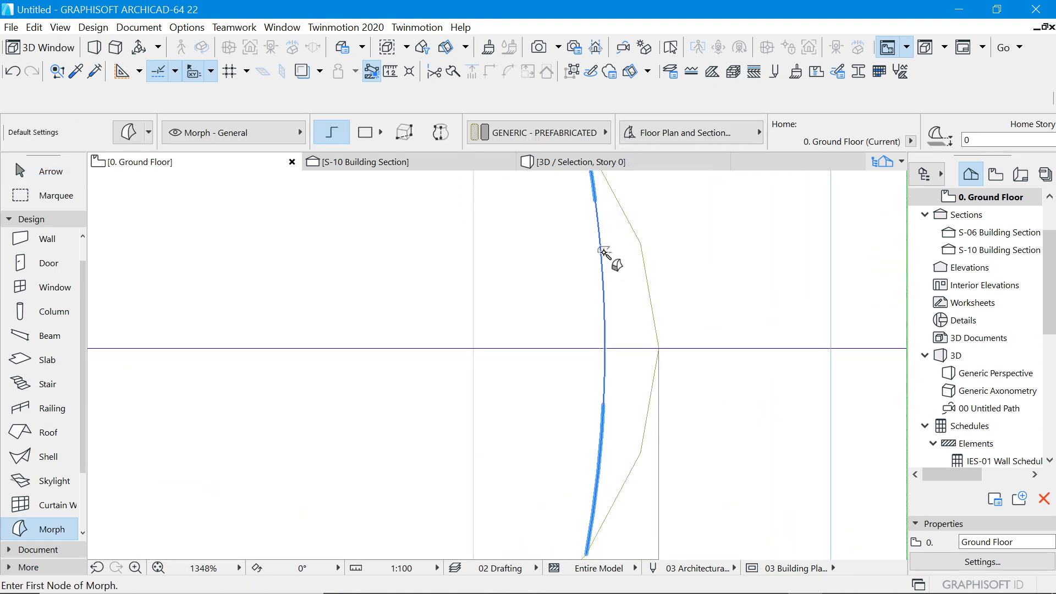
scroll(590, 264, "down", 5)
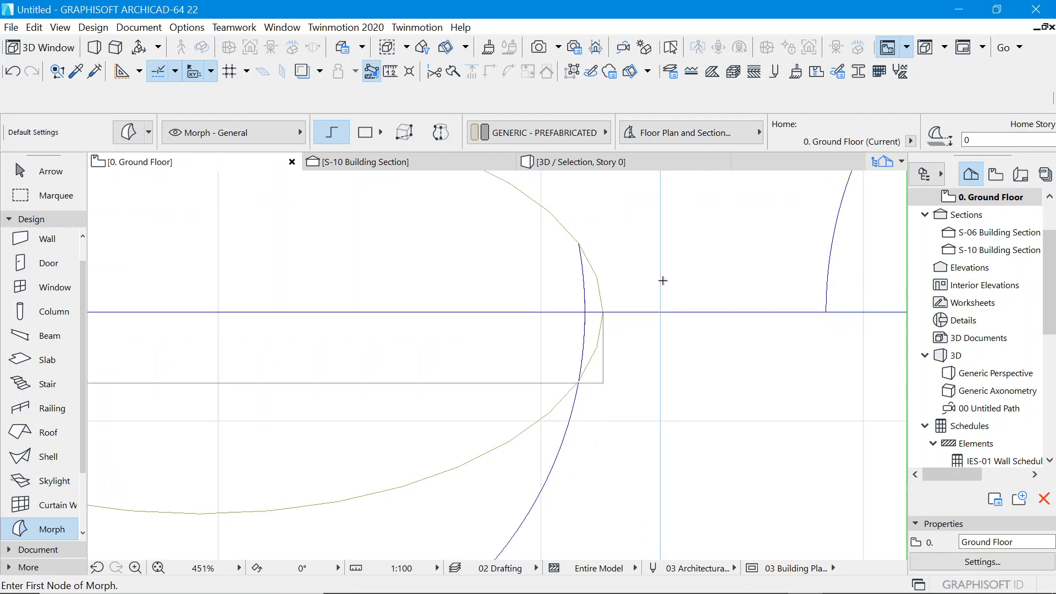
Select the 2D drafting arc that lies under the new morph arc and delete it.
left_click(53, 172)
scroll(596, 306, "up", 4)
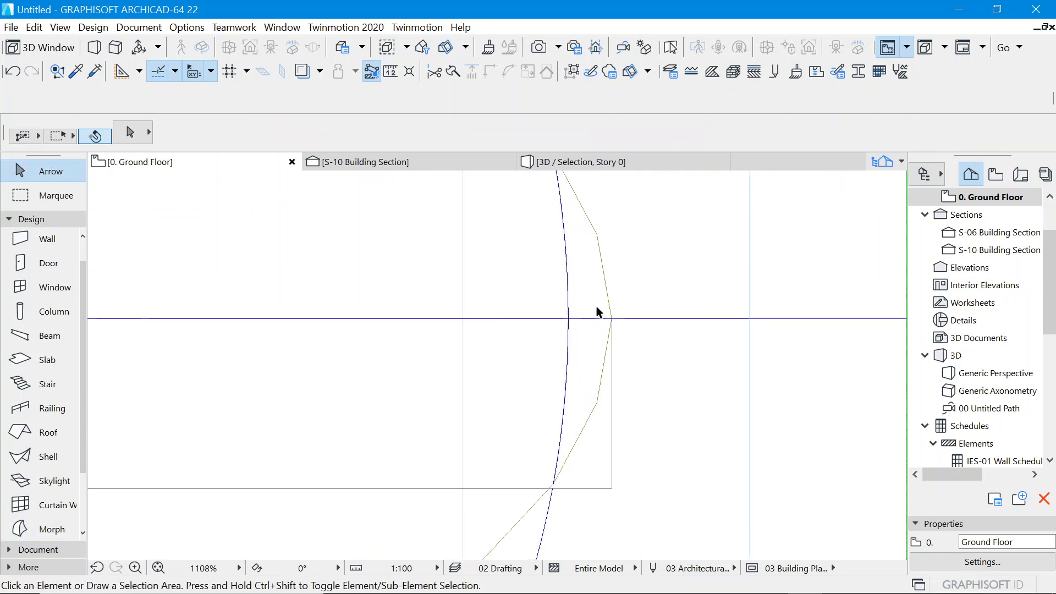
left_click(566, 283)
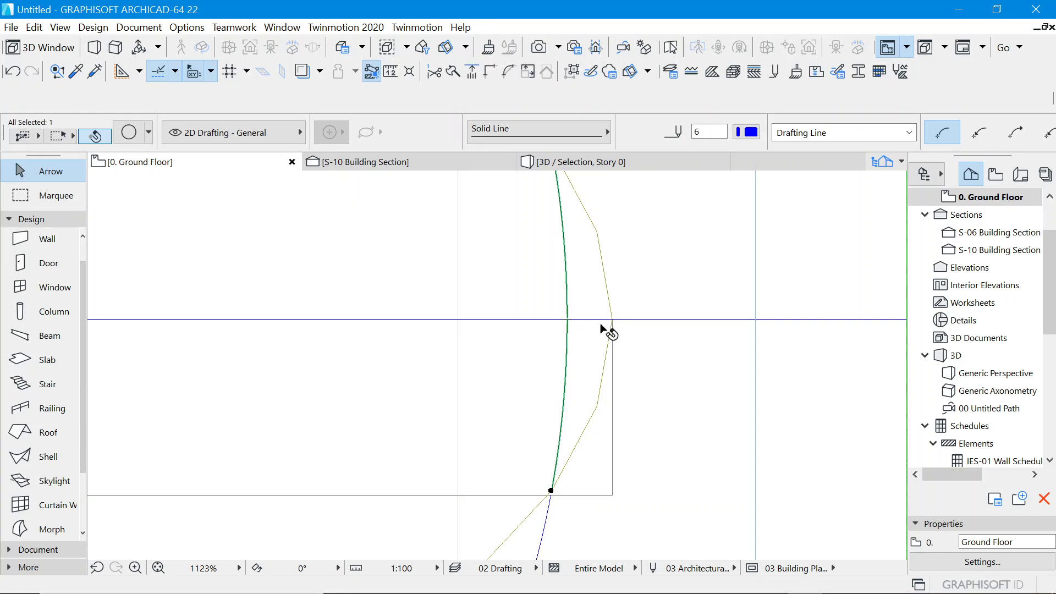
key("Escape")
scroll(561, 363, "down", 5)
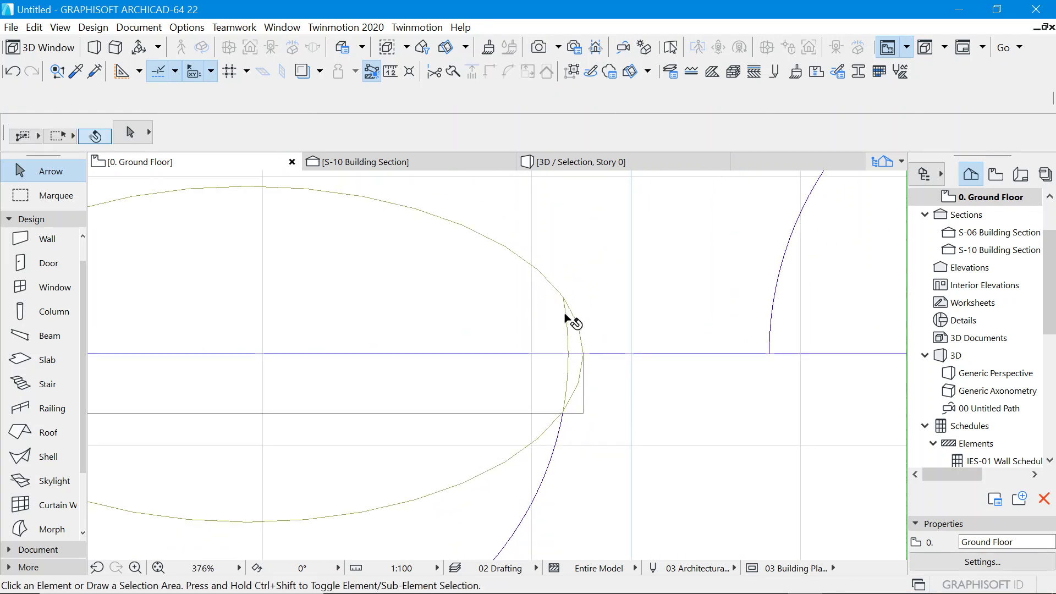
Select the morph arc with both halves of the ellipse, show only them in 3D and fit them in the window.
left_click(565, 313)
left_click(557, 290, "shift")
left_click(560, 414, "shift")
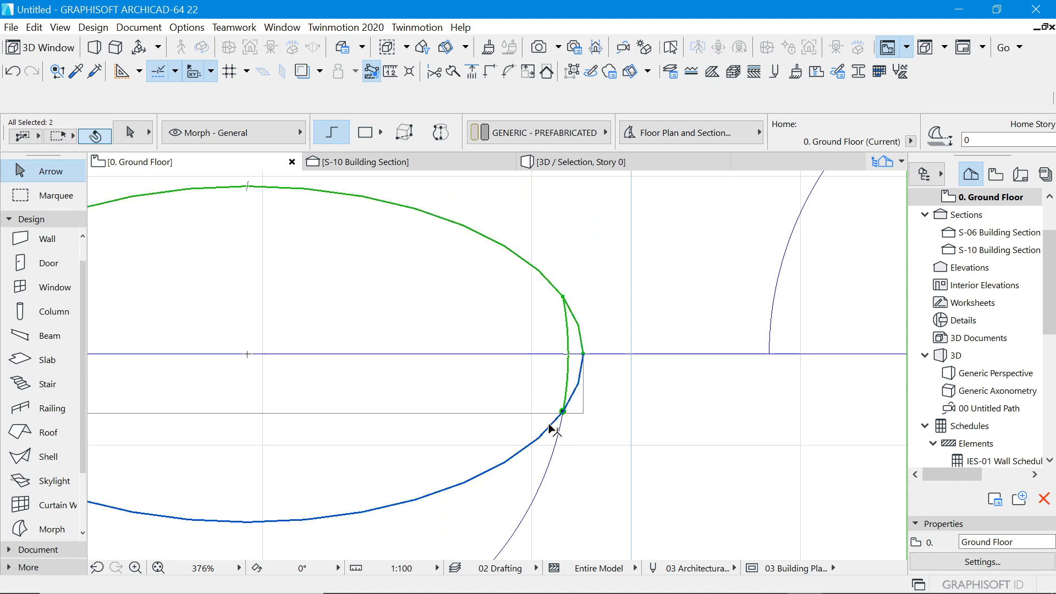
right_click(656, 301)
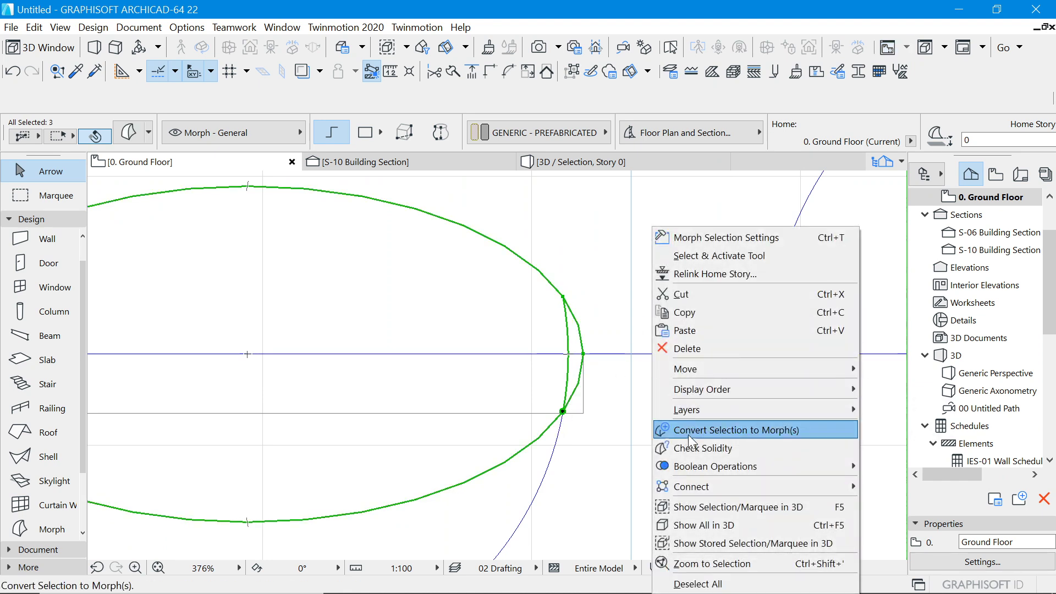
left_click(691, 506)
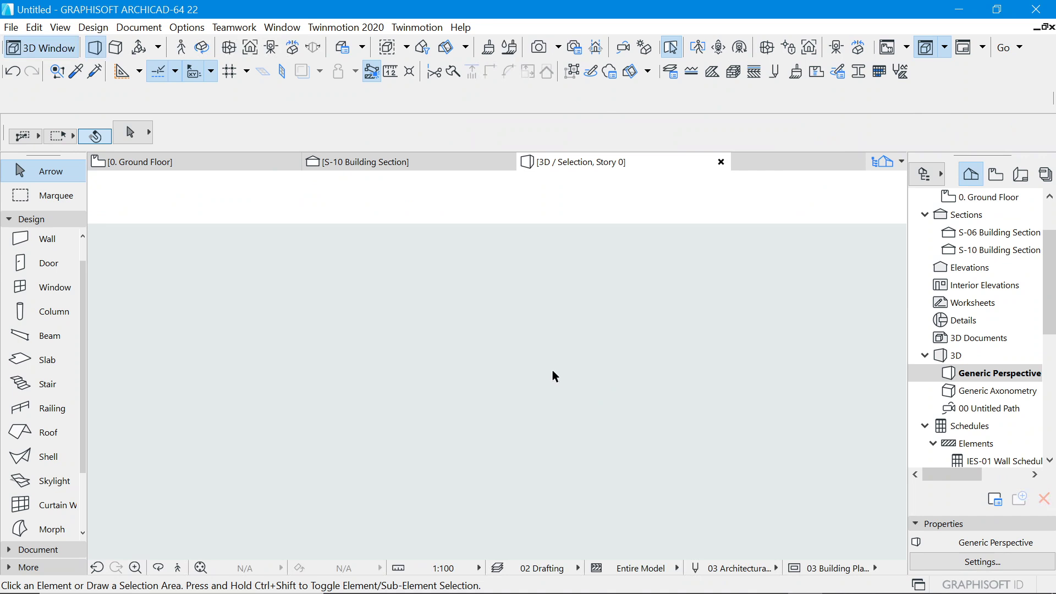
right_click(539, 336)
left_click(591, 250)
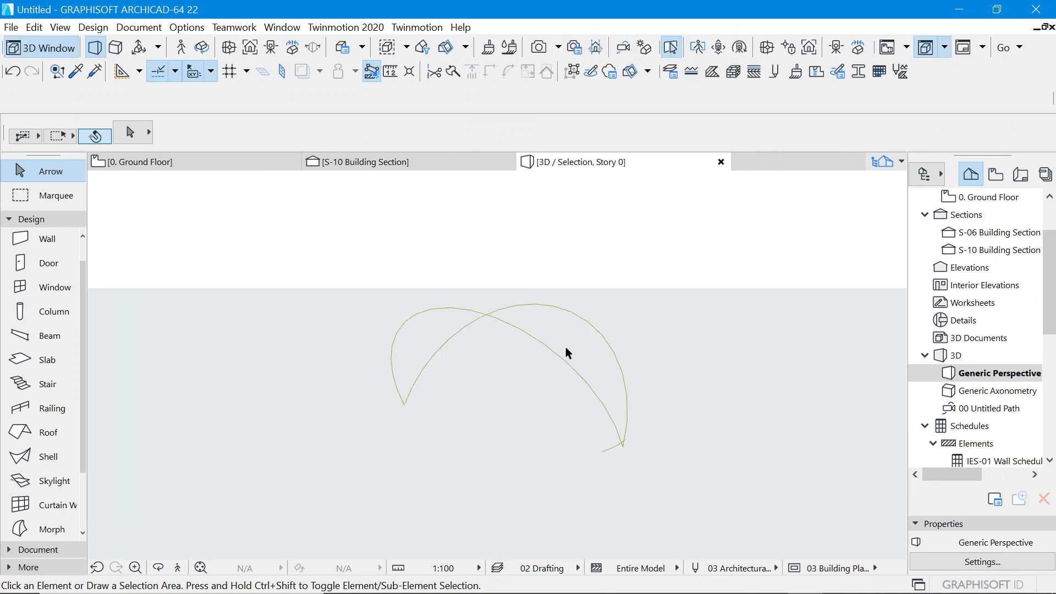
Drag the morph arc straight up by 740 from its front end onto the nearby vertex of the arch.
scroll(621, 456, "up", 5)
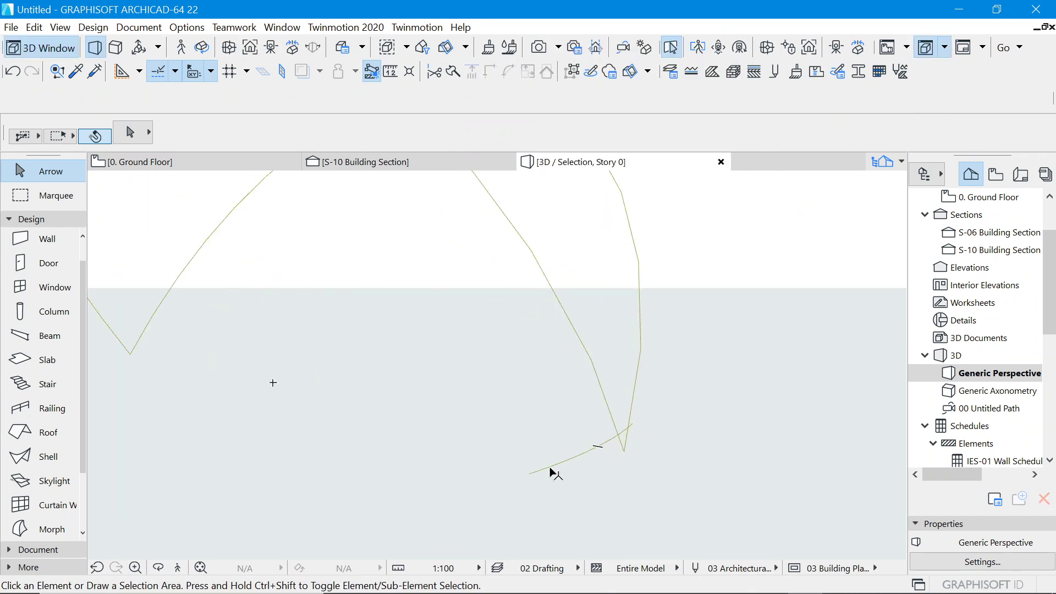
left_click(530, 474)
left_click(529, 473)
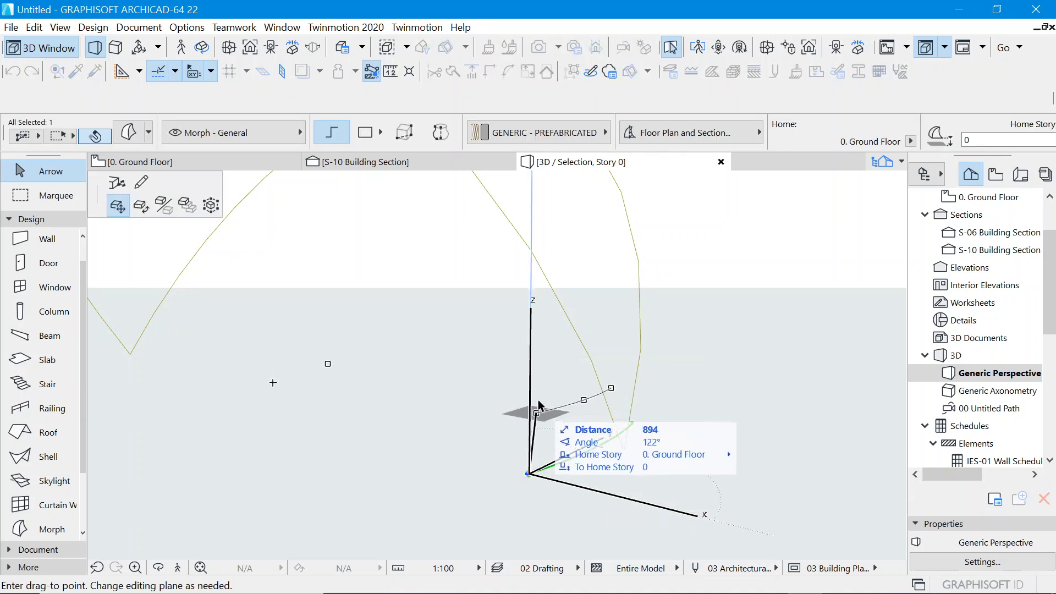
left_click(532, 252)
left_click(203, 50)
left_click_drag(743, 286, 544, 326)
left_click_drag(480, 315, 737, 332)
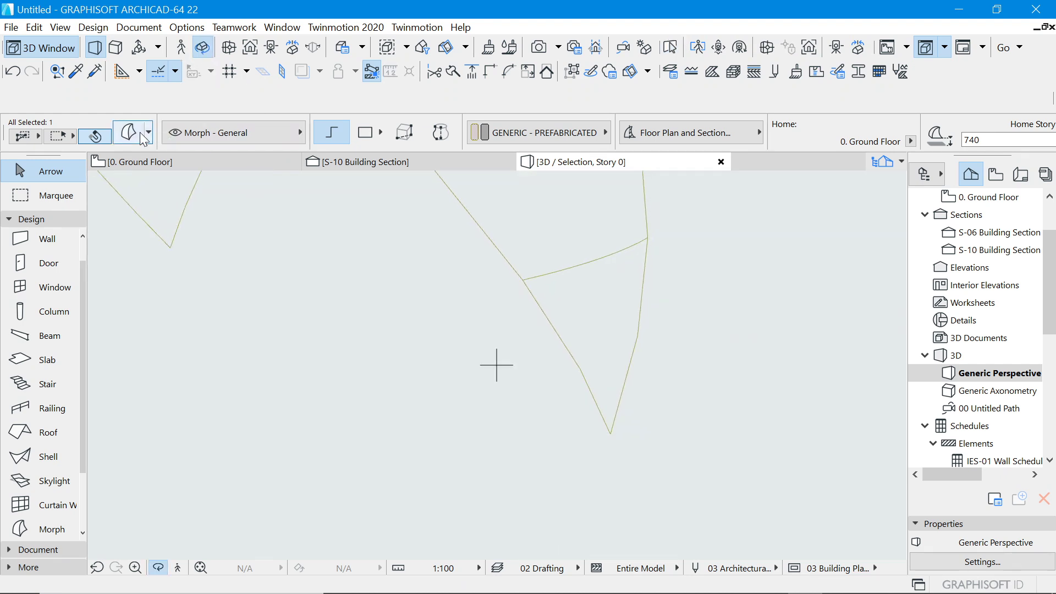
On the 0. Ground Floor plan, mirror a copy of the raised morph arc about the ellipse's vertical centre axis.
left_click(146, 161)
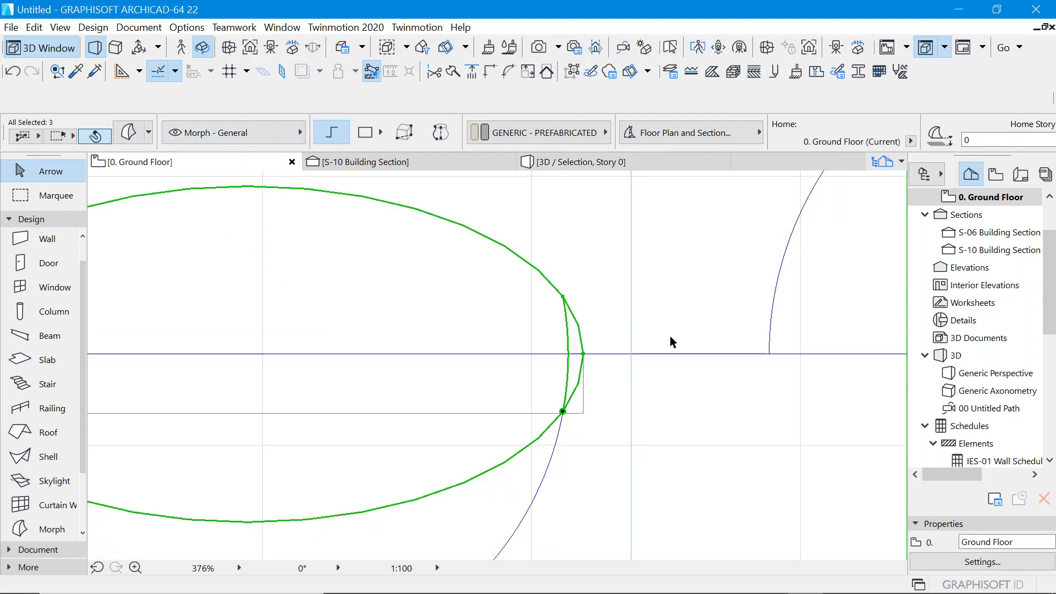
scroll(663, 337, "down", 5)
scroll(627, 350, "up", 5)
left_click(703, 282)
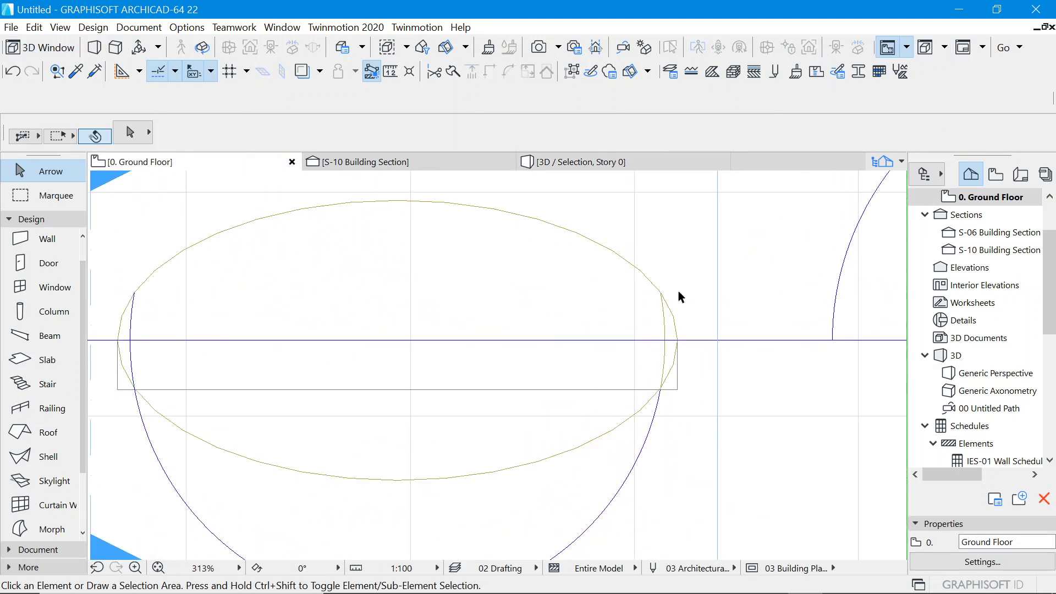
right_click(783, 262)
mouse_move(829, 372)
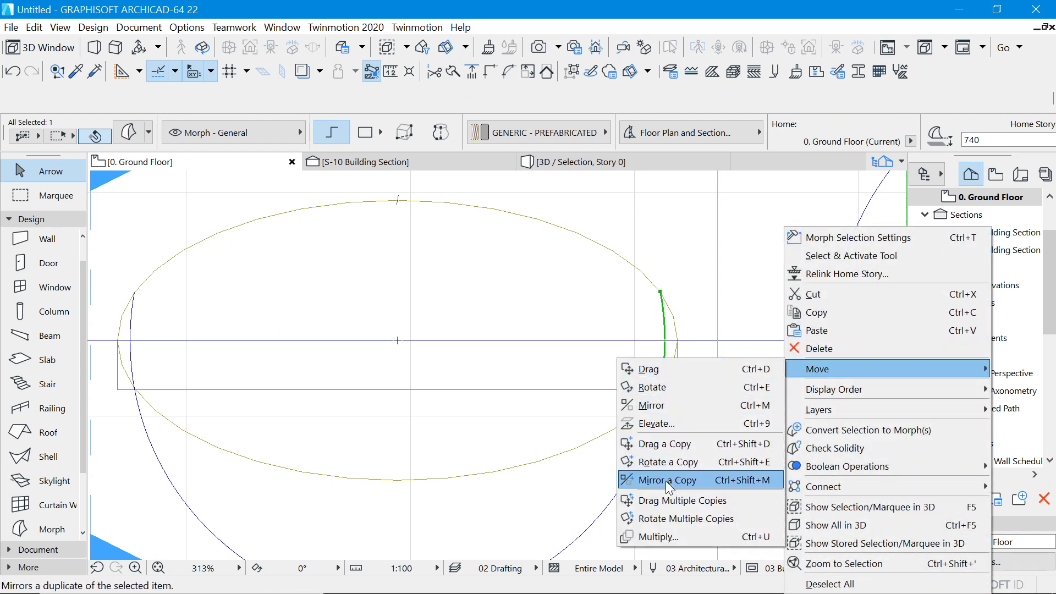
left_click(668, 480)
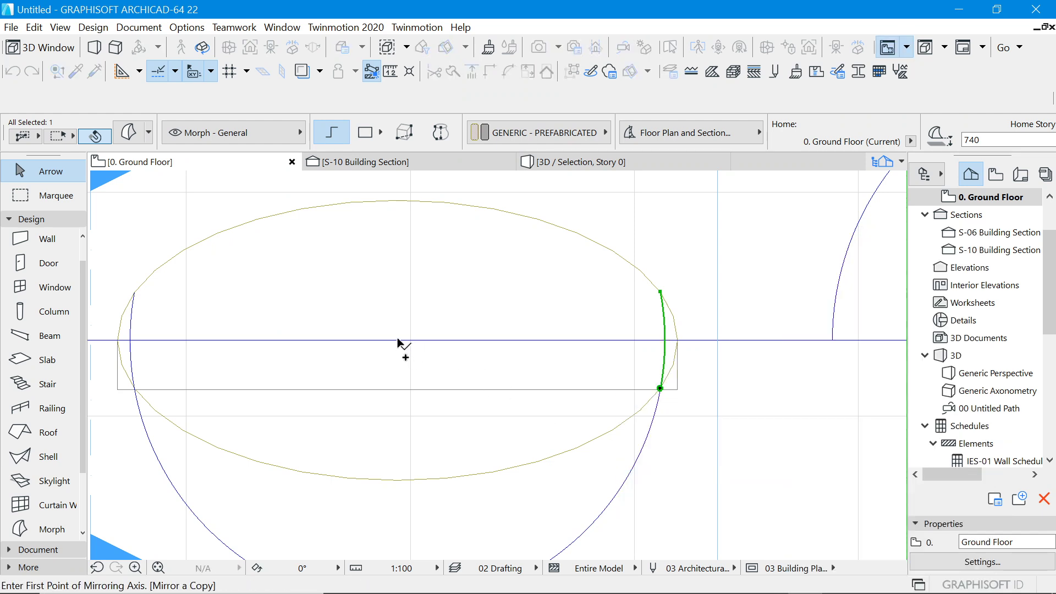
scroll(467, 220, "down", 3)
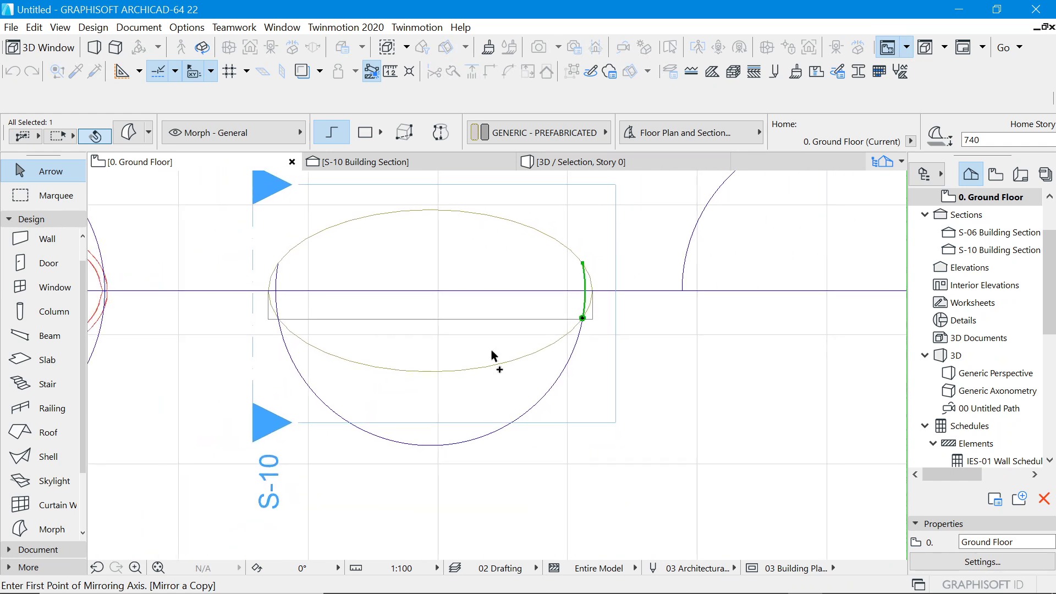
left_click(431, 291)
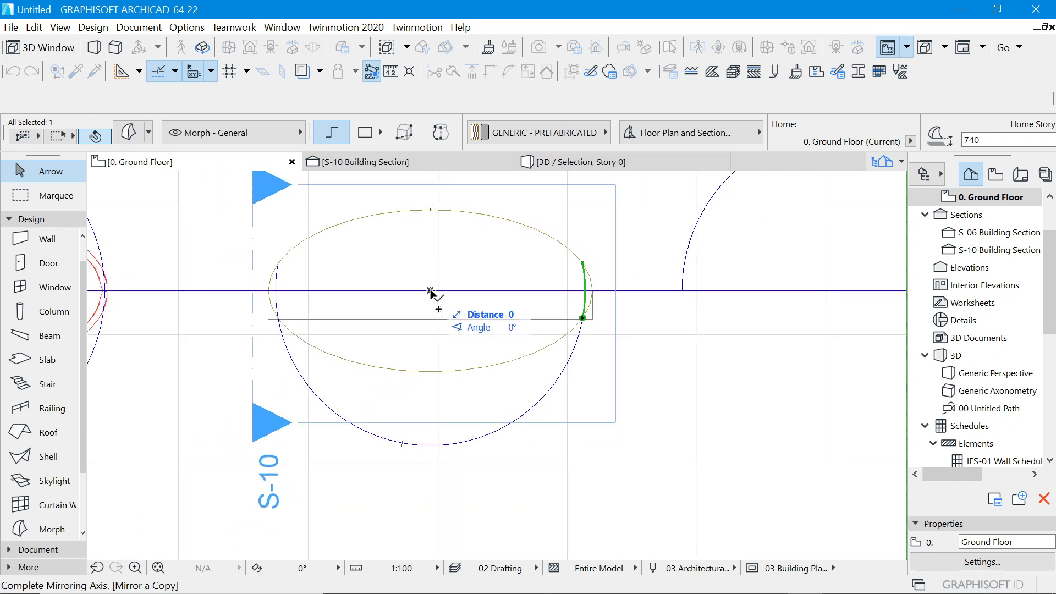
left_click(431, 210)
scroll(290, 275, "up", 3)
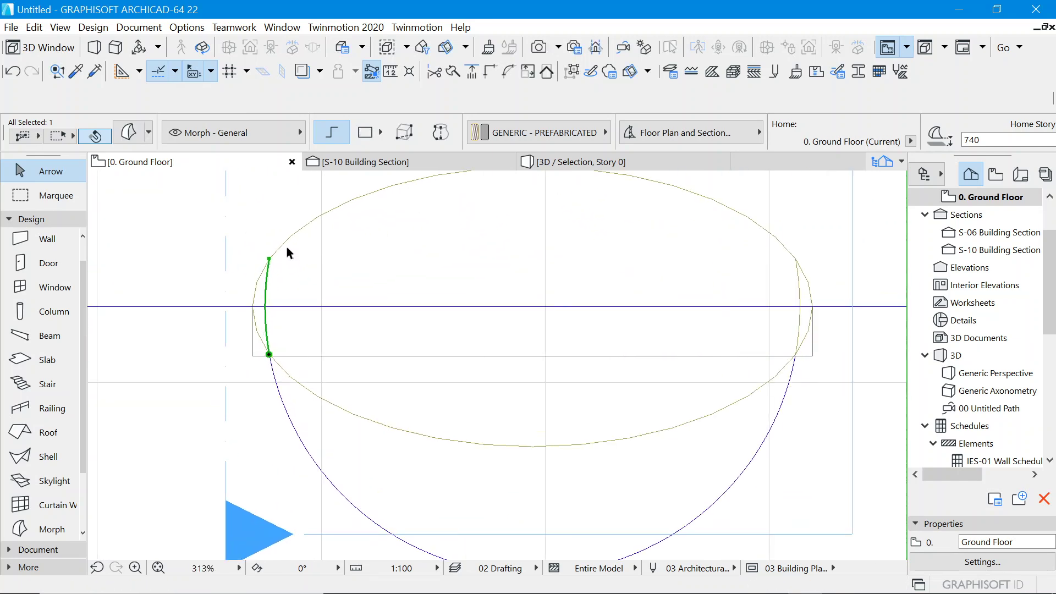
Select both halves of the ellipse and both short morph arcs, and show only this selection in 3D.
left_click(286, 242, "shift")
left_click(302, 383, "shift")
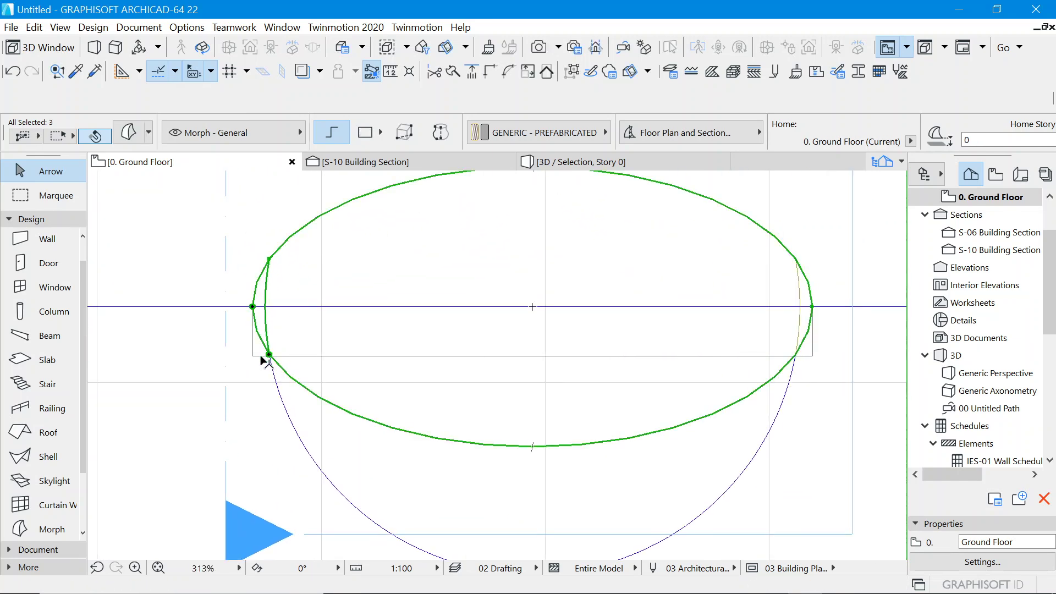
scroll(264, 374, "down", 5)
scroll(483, 347, "up", 5)
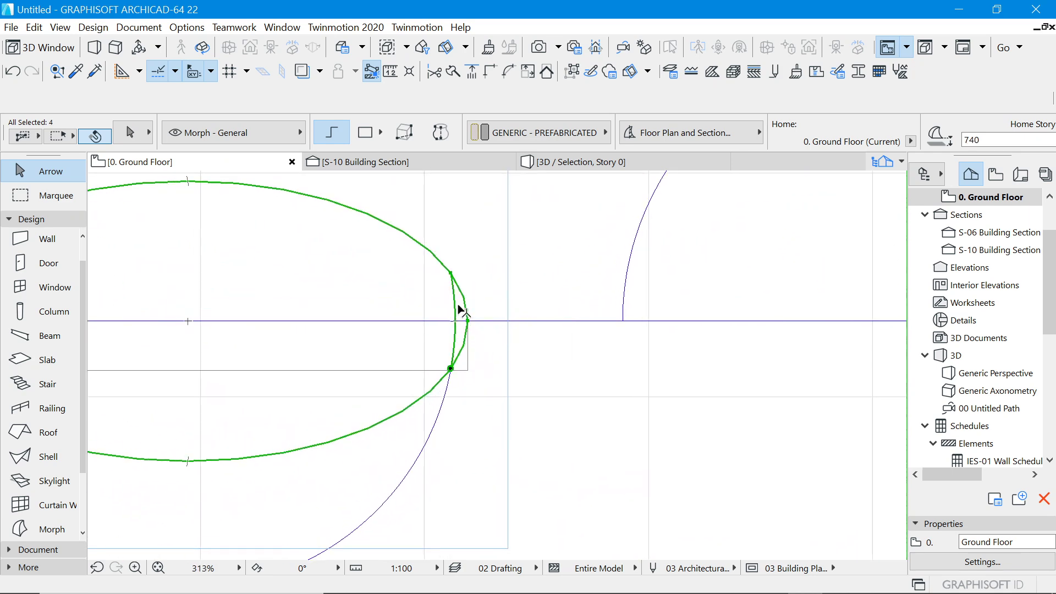
scroll(585, 342, "down", 4)
right_click(521, 217)
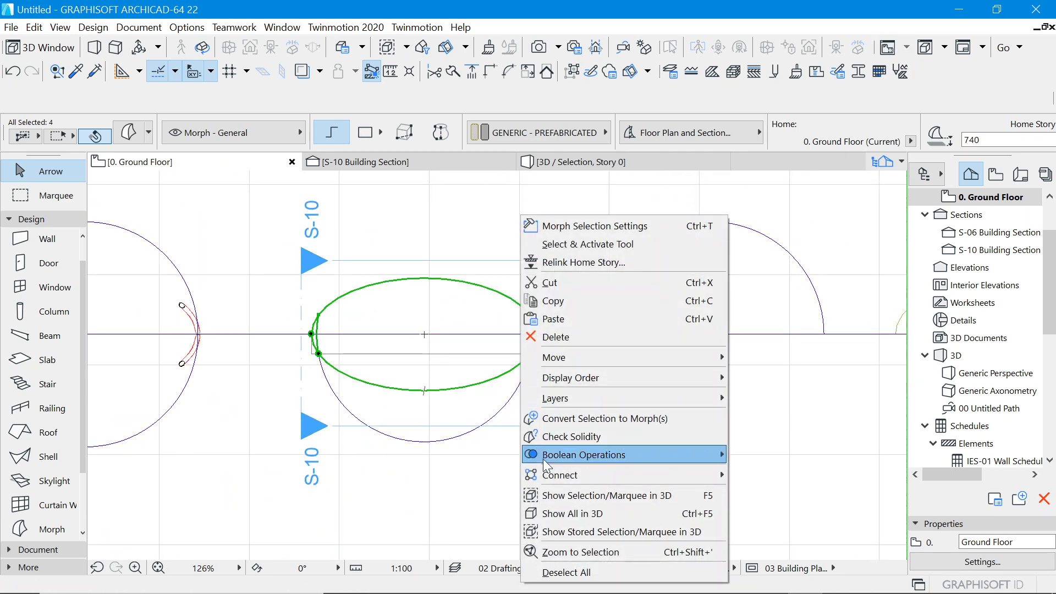
left_click(554, 495)
scroll(550, 428, "down", 4)
left_click_drag(631, 360, 600, 346)
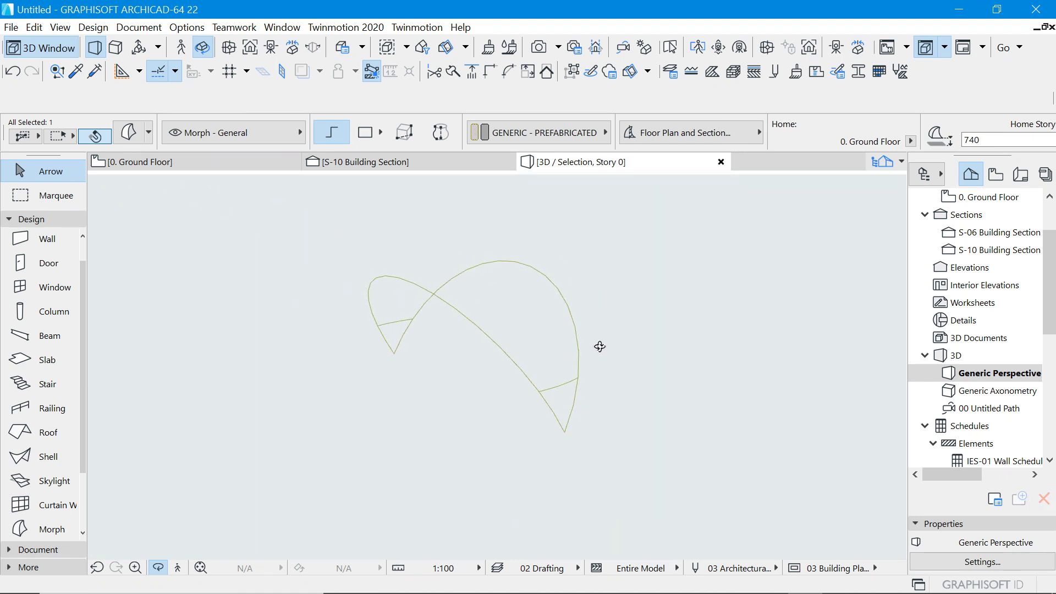
Select the two arches and both connecting arcs in 3D and combine them into one morph with a Boolean union.
left_click(673, 46)
left_click_drag(337, 245, 611, 441)
right_click(653, 312)
mouse_move(689, 413)
left_click(891, 409)
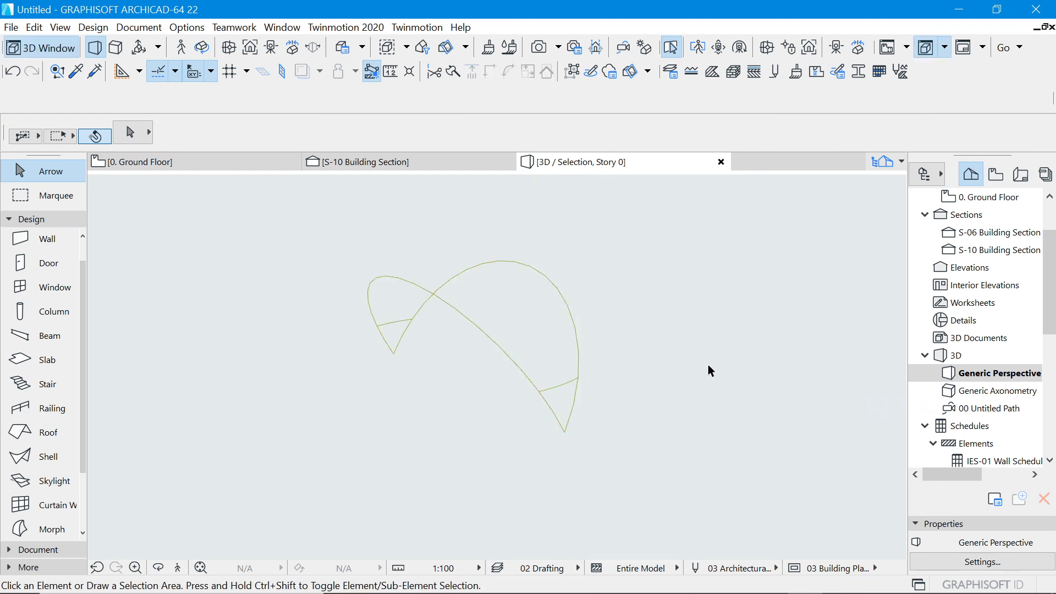
Select the upper arch edges and both short connecting arcs as sub-elements and cover them with morph faces using a smooth surface.
left_click(148, 133)
left_click(170, 118)
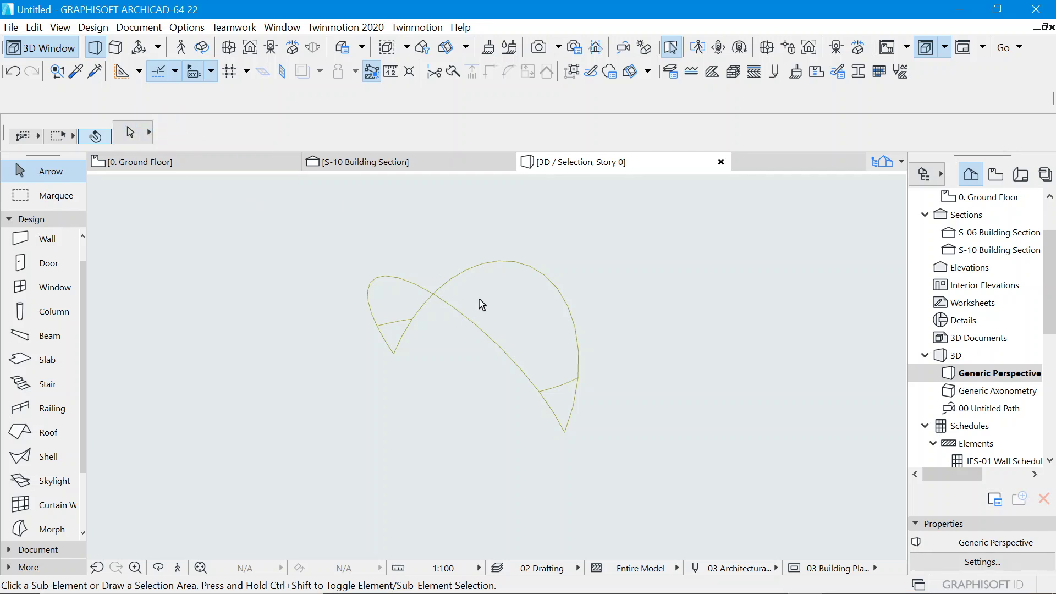
scroll(457, 295, "up", 1)
left_click(465, 273)
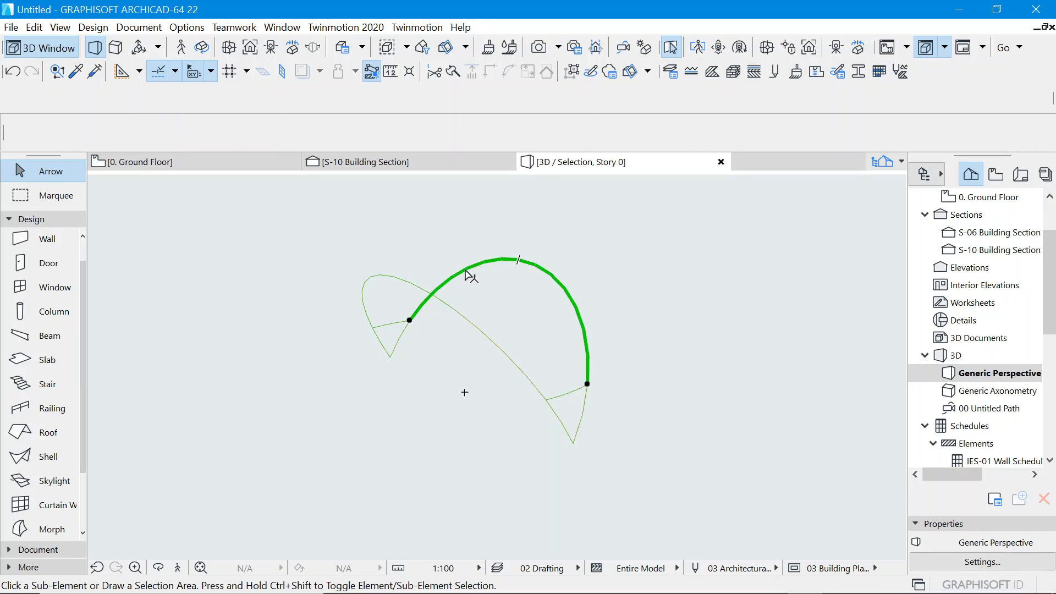
left_click(415, 296, "shift")
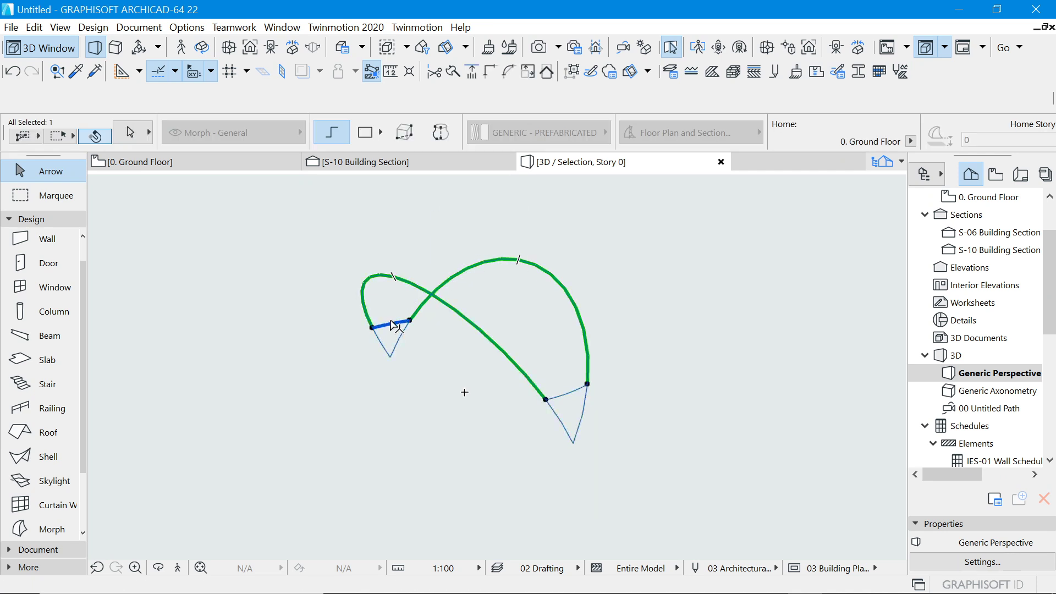
left_click(557, 394, "shift")
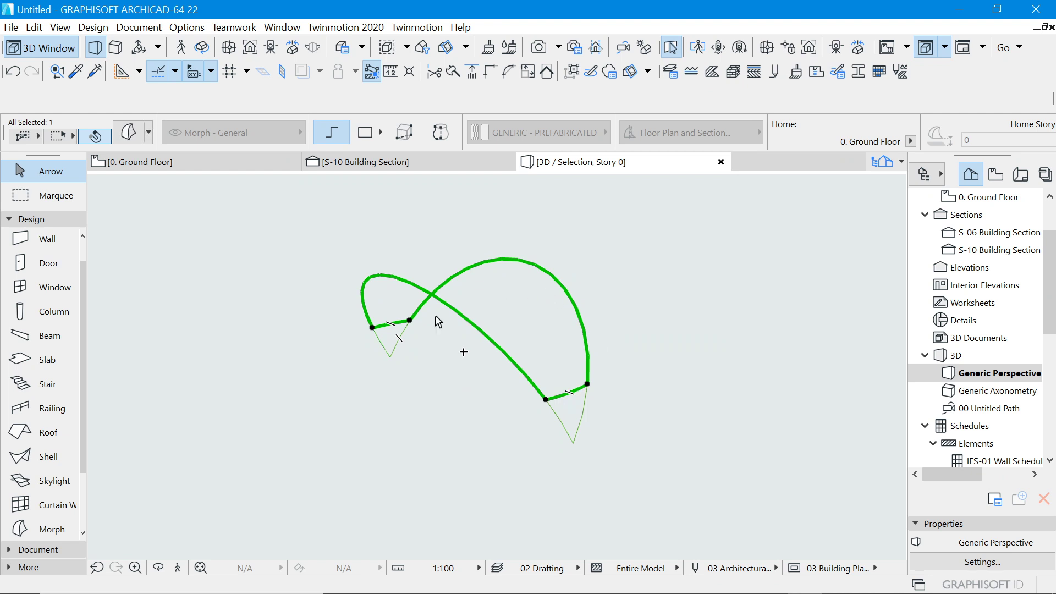
left_click(93, 27)
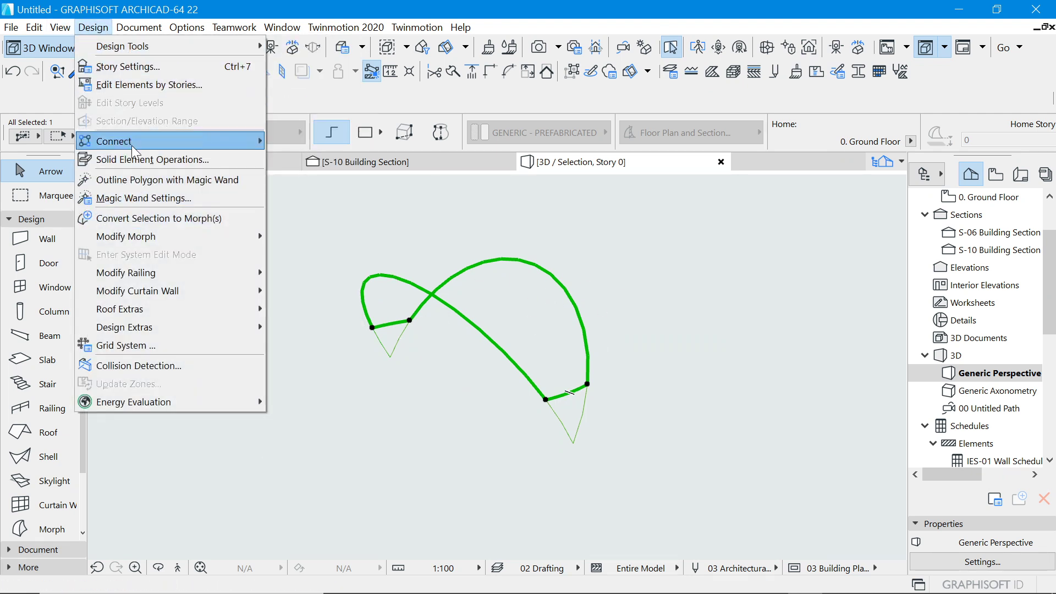
mouse_move(146, 236)
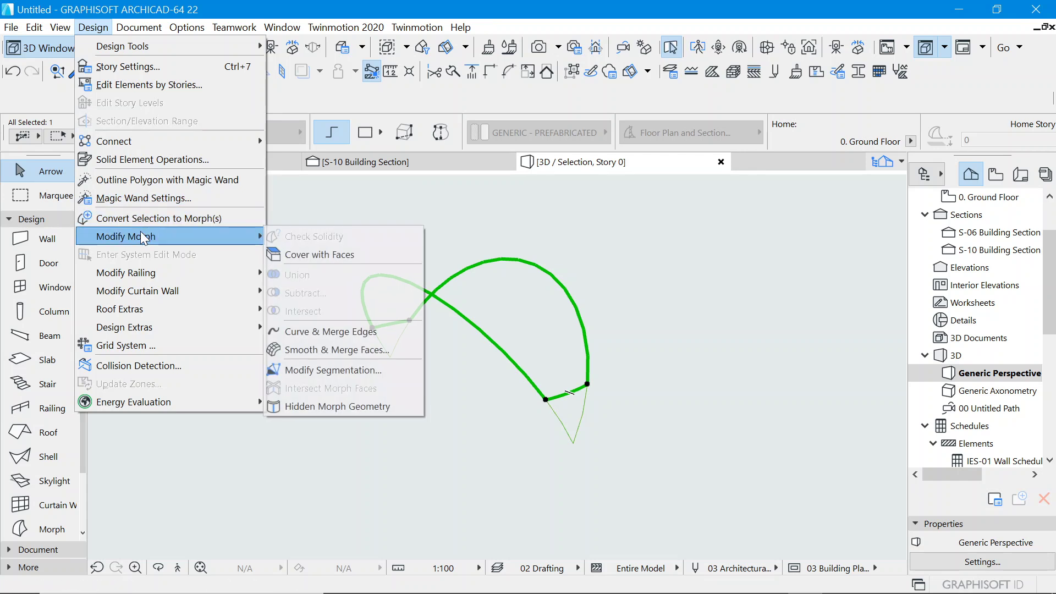
left_click(319, 256)
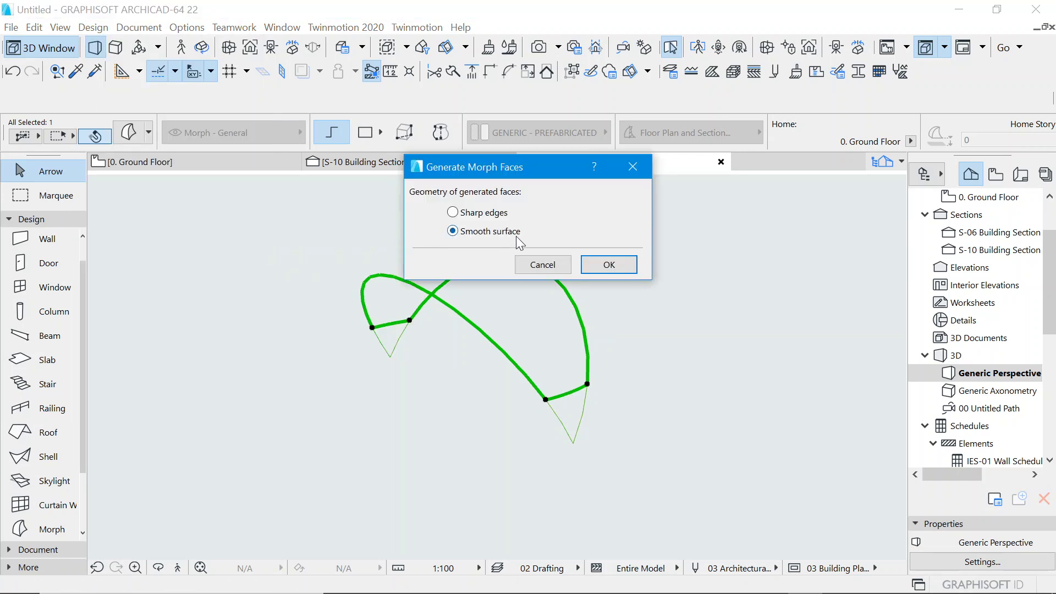
left_click(610, 265)
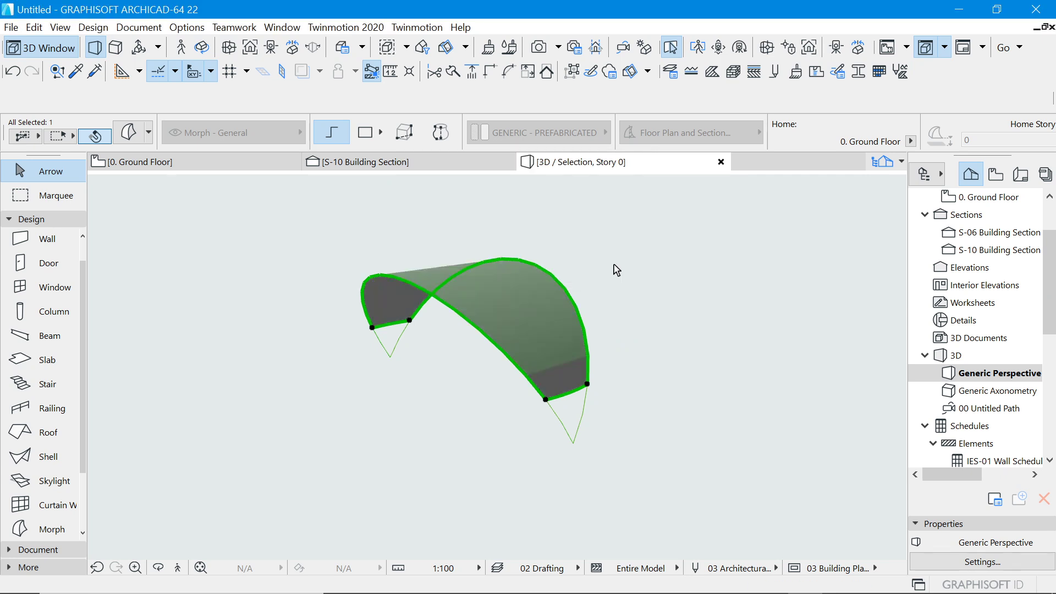
Override the surface of the canopy face between the arches with Glass - Blue #1.
left_click(633, 304)
middle_click_drag(573, 306, 553, 313, "shift")
left_click(507, 321)
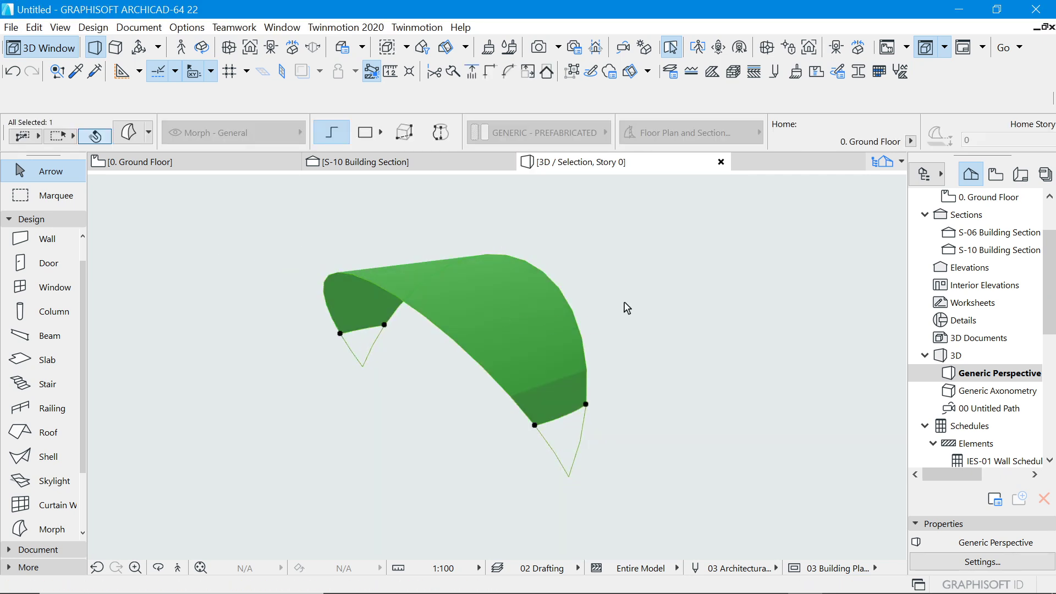
left_click(201, 230)
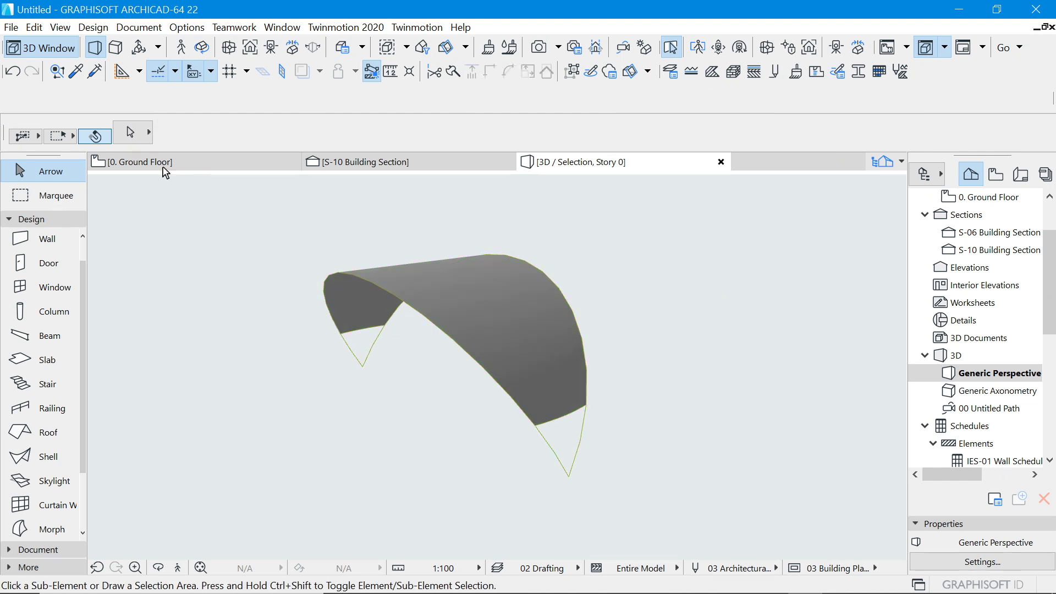
left_click(507, 325)
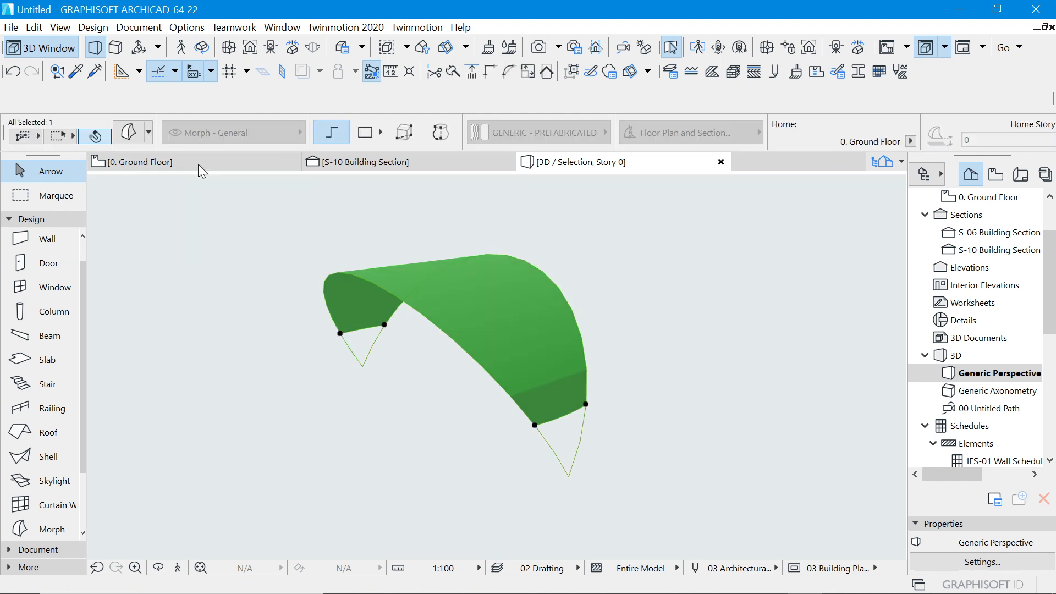
left_click(129, 132)
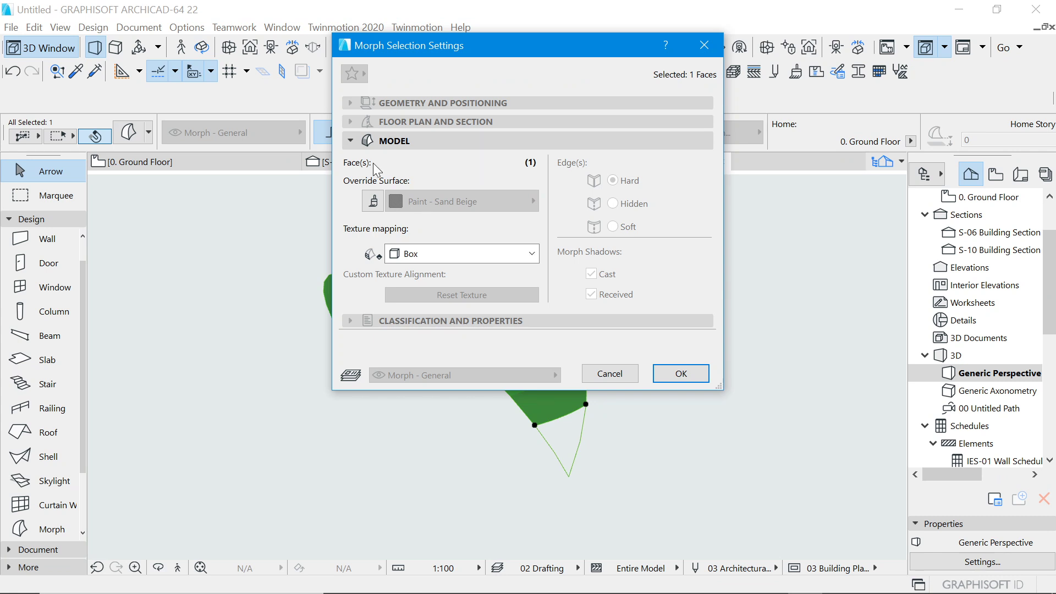
left_click(503, 202)
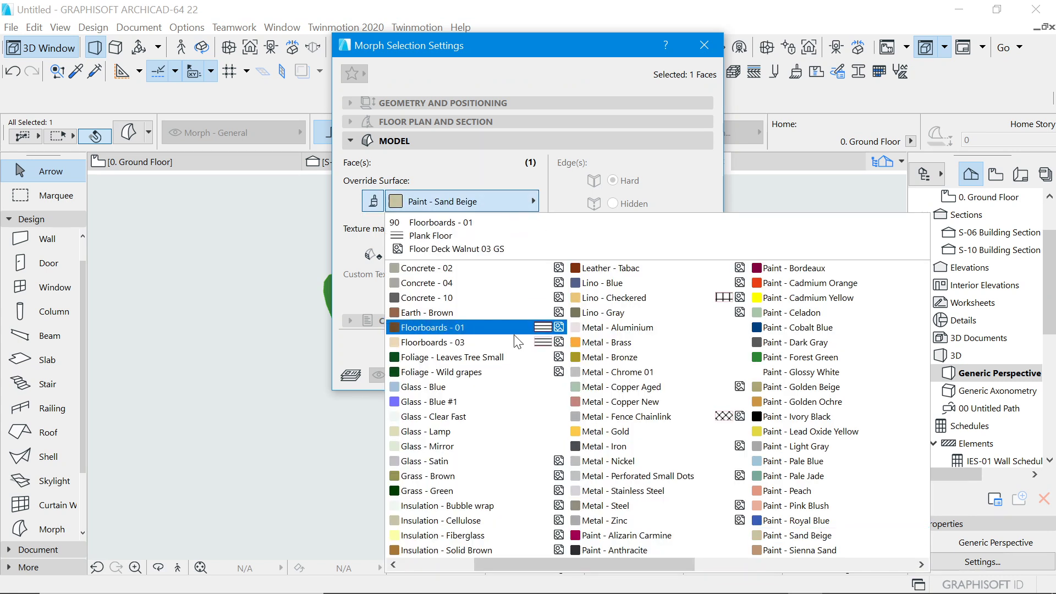
left_click(457, 401)
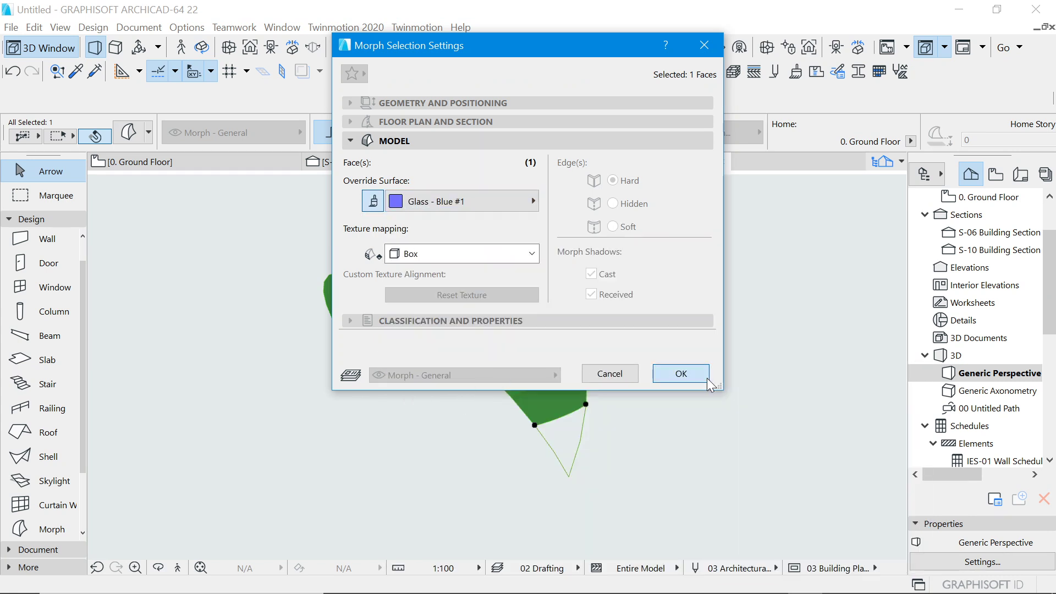
left_click(679, 372)
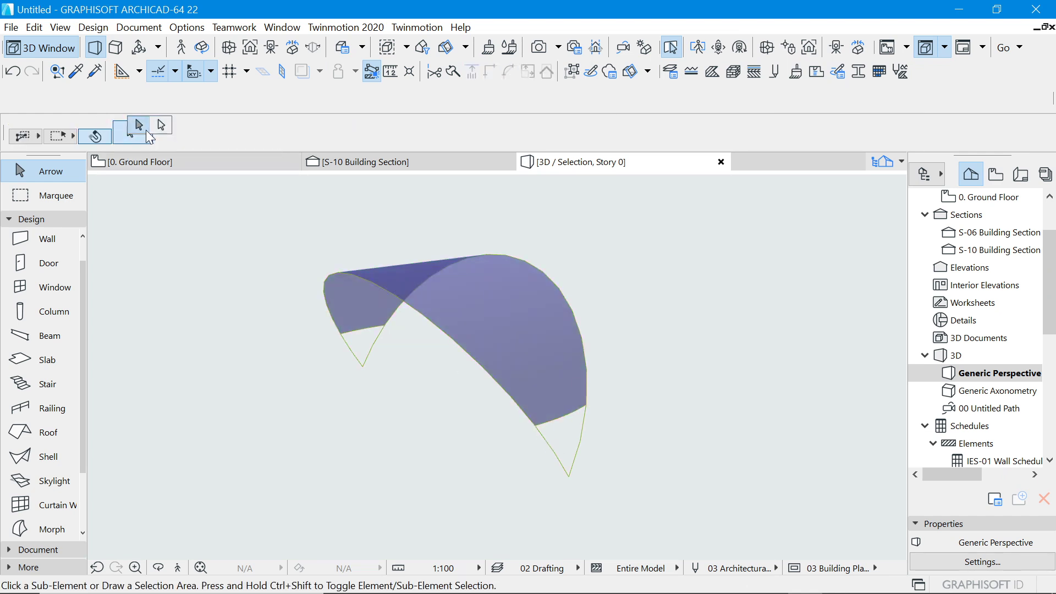
Select the whole canopy morph and set its edges to Soft in the morph selection settings.
left_click(132, 141)
left_click(545, 444)
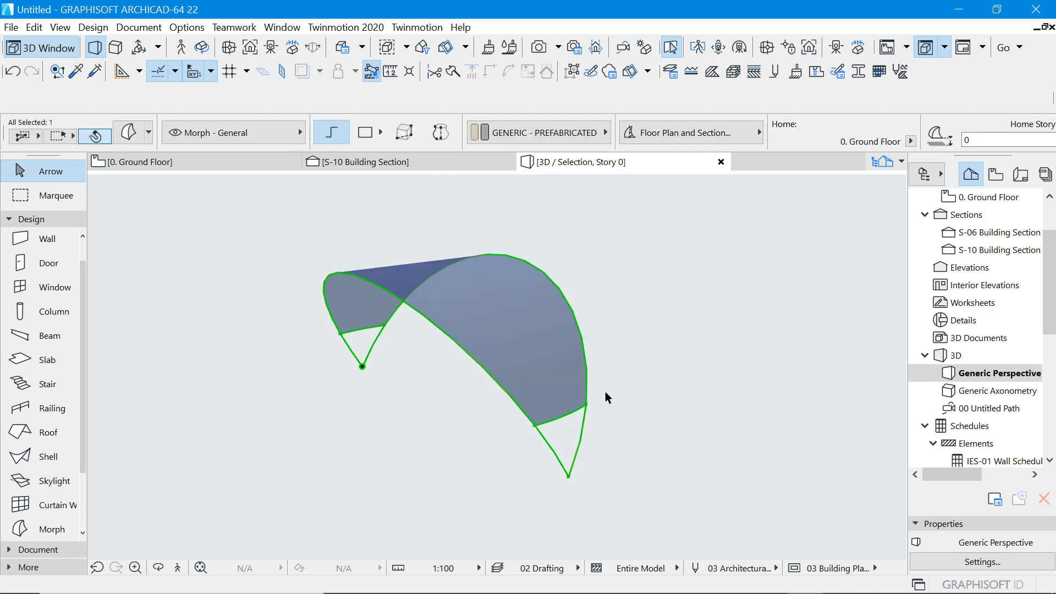
key("ctrl+t")
left_click(613, 227)
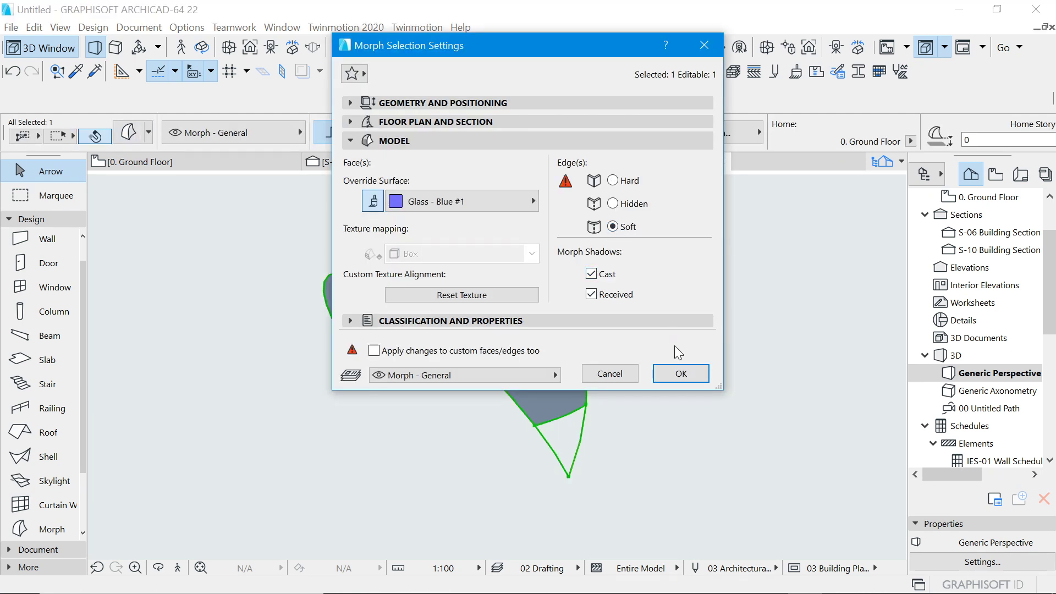
Set the morph's cut line pen to pen 2 (0.15 mm) and open the pen choices for its uncut line.
left_click(410, 122)
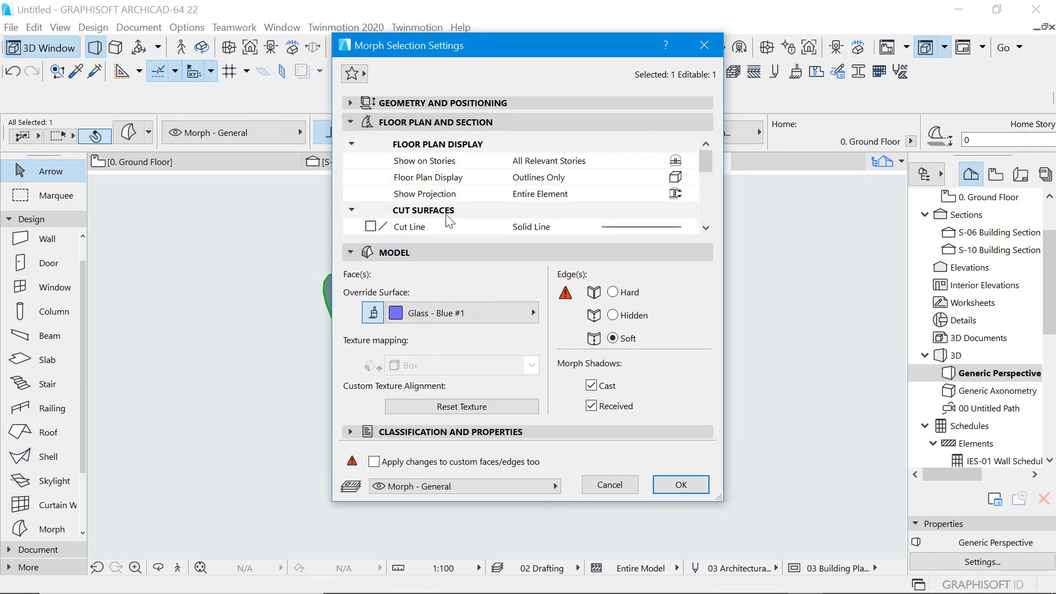
scroll(663, 187, "down", 3)
scroll(666, 190, "up", 3)
scroll(666, 190, "down", 3)
left_click(663, 192)
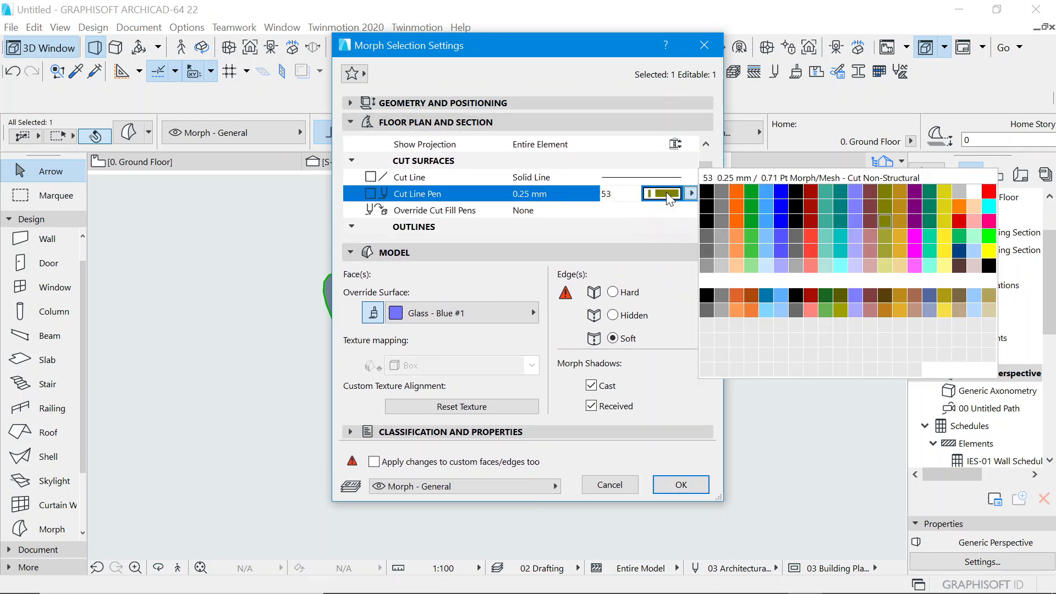
left_click(723, 202)
scroll(660, 184, "down", 3)
left_click(663, 225)
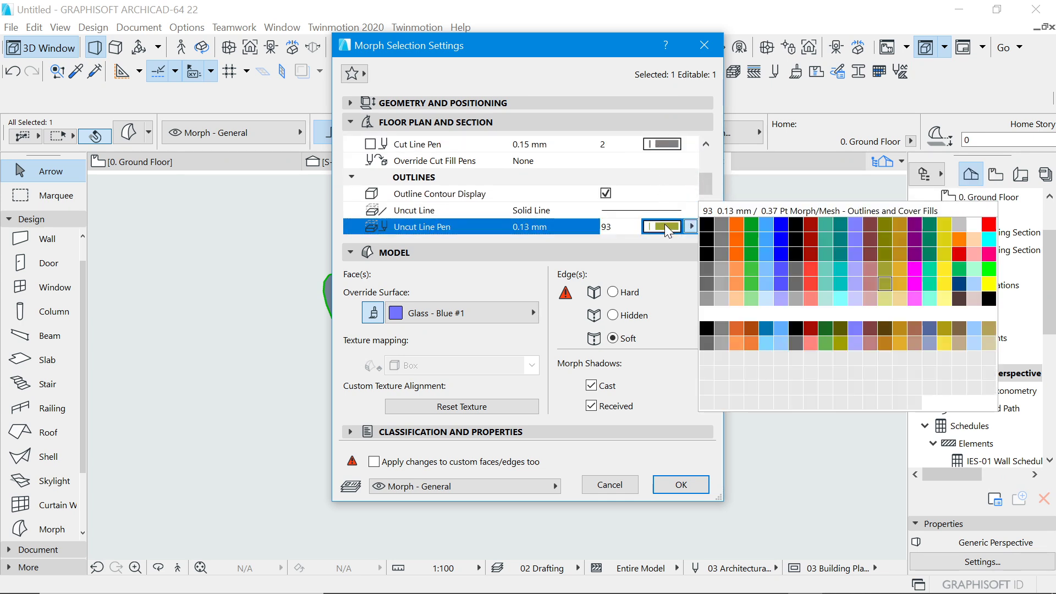
Set the canopy morph's Uncut Line Pen and Cover Fill Pen to grey and apply the settings.
left_click(726, 228)
scroll(662, 190, "up", 5)
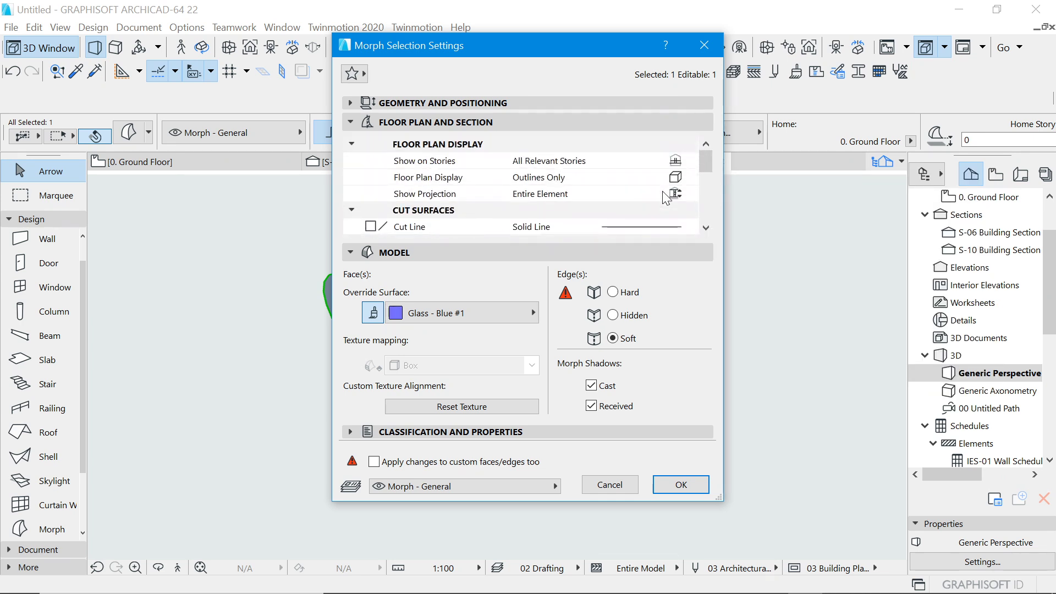
scroll(662, 190, "down", 10)
scroll(666, 197, "down", 1)
left_click(666, 177)
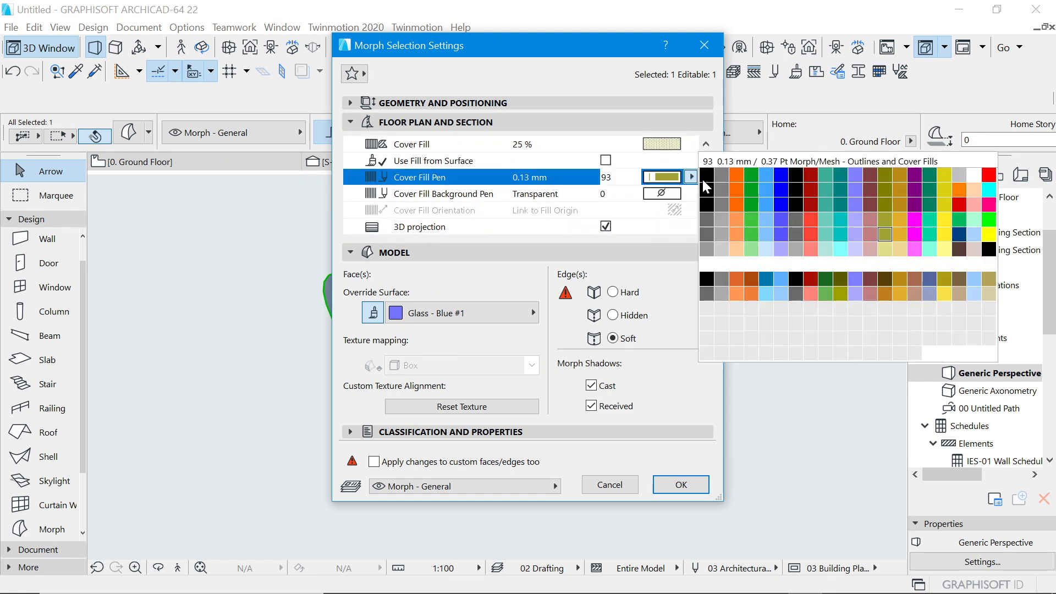
left_click(724, 182)
left_click(682, 485)
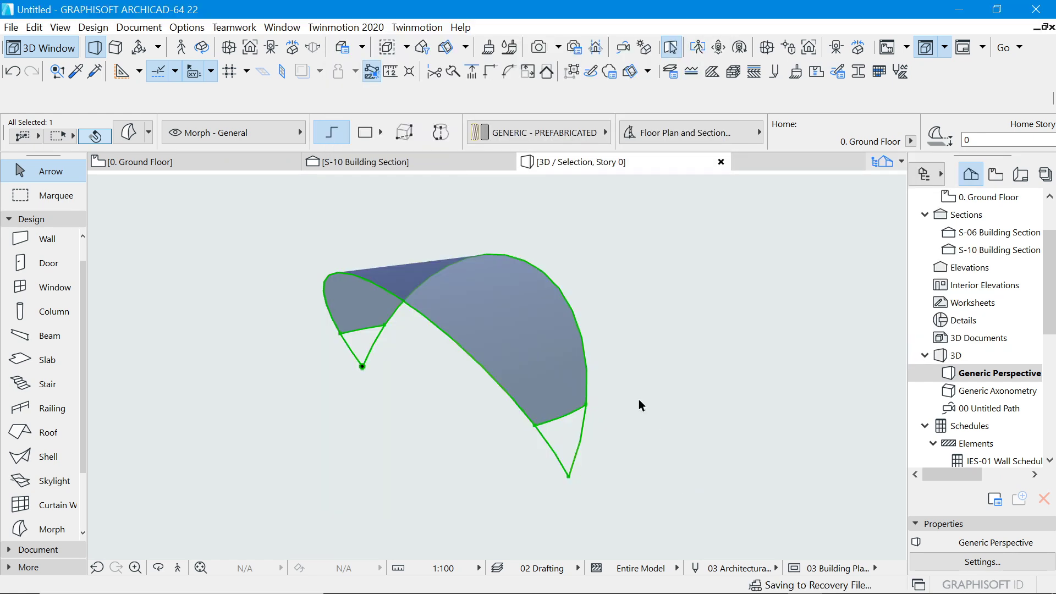
left_click(618, 323)
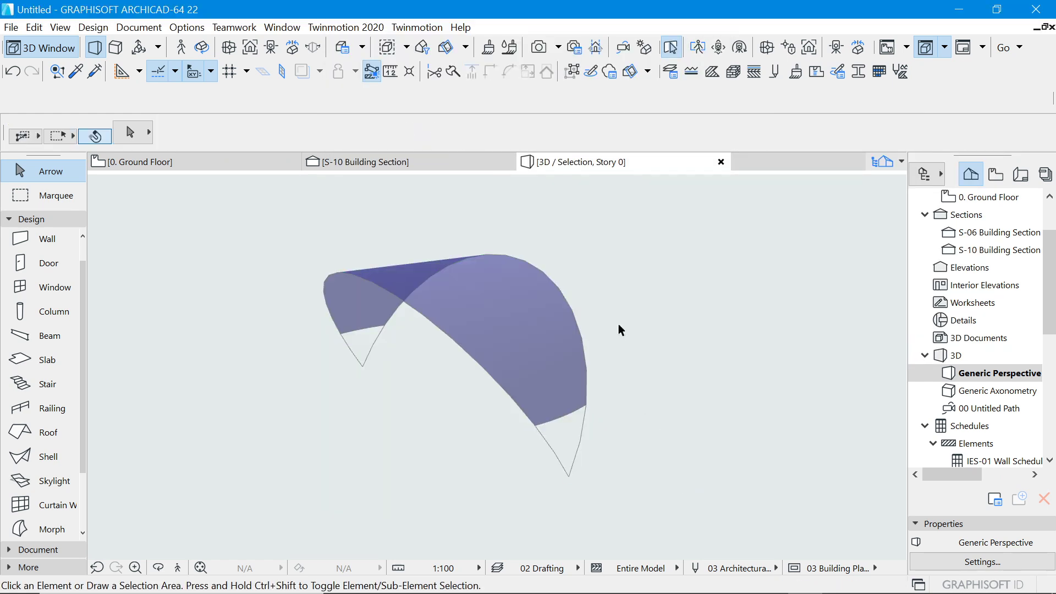
On the ground floor plan, move the glass canopy morph onto the frame, aligning its end point with the circle's left intersection on the axis line.
left_click(160, 174)
scroll(668, 282, "down", 4)
left_click(498, 305)
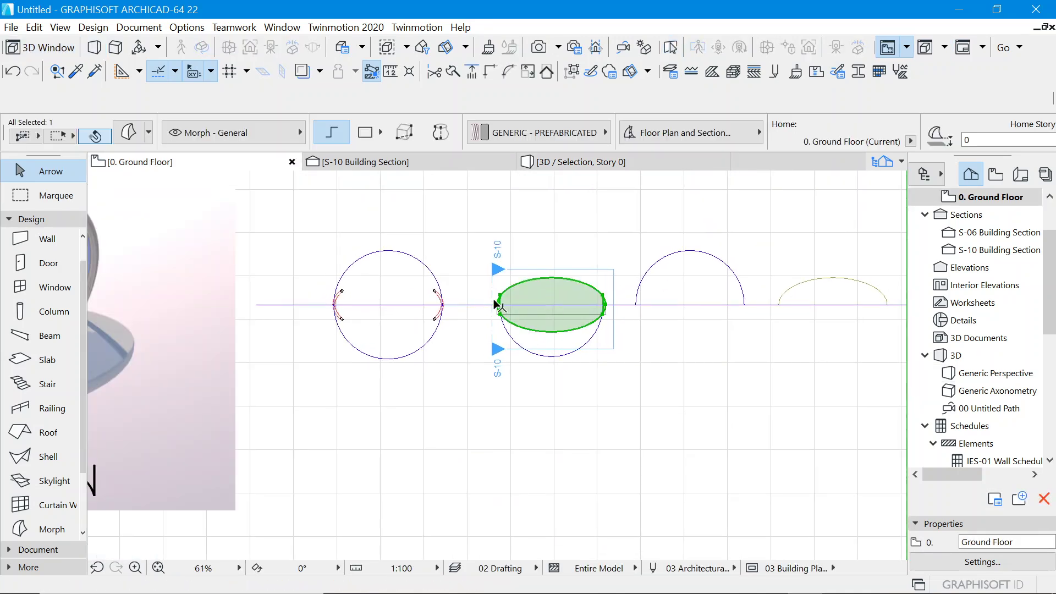
right_click(542, 222)
mouse_move(605, 365)
left_click(784, 367)
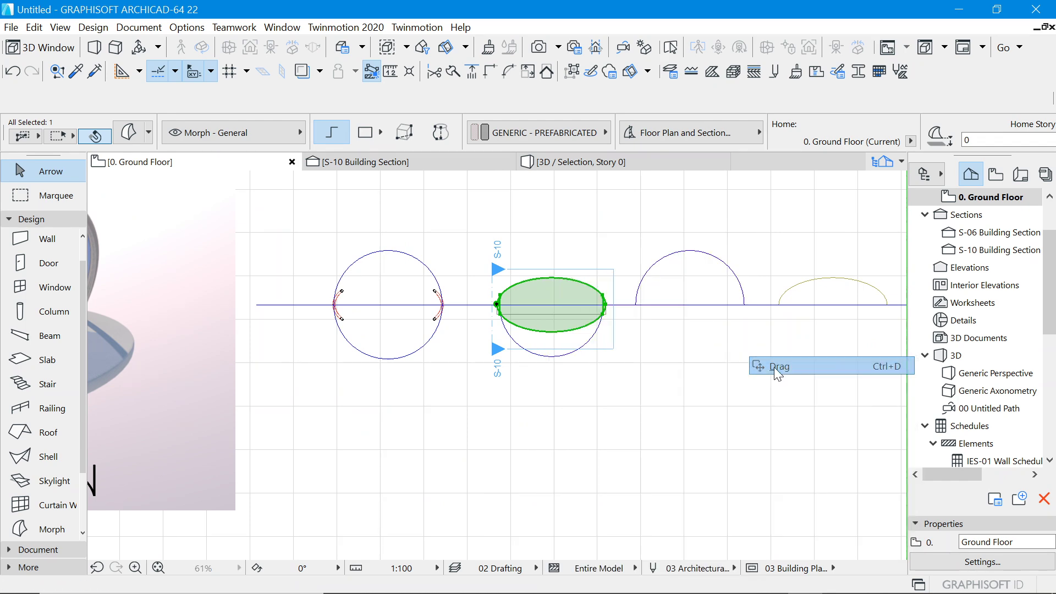
scroll(481, 306, "up", 8)
left_click(554, 298)
scroll(682, 332, "down", 5)
scroll(467, 306, "up", 6)
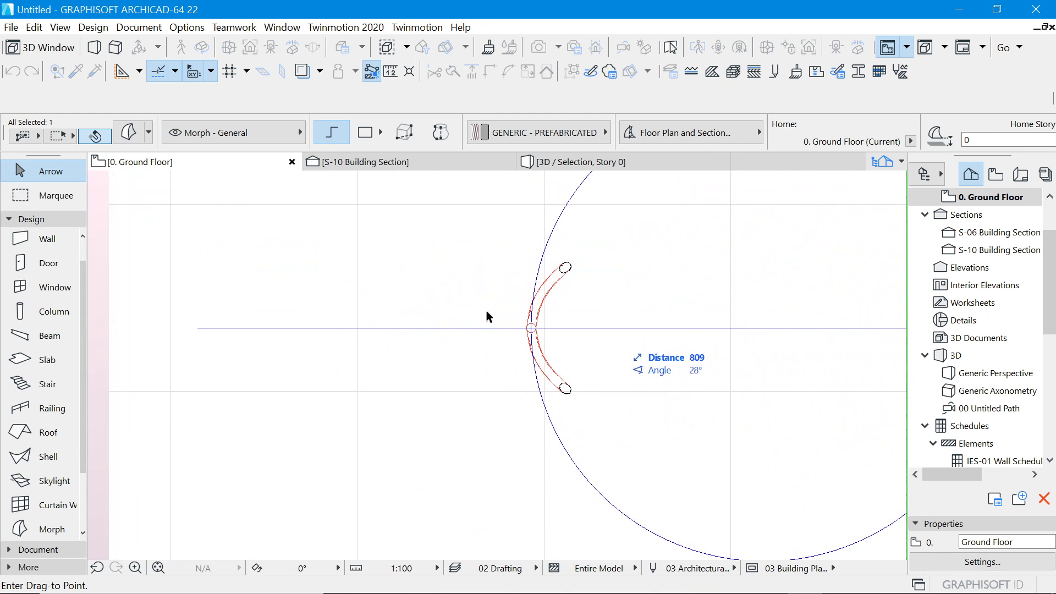
scroll(524, 335, "up", 5)
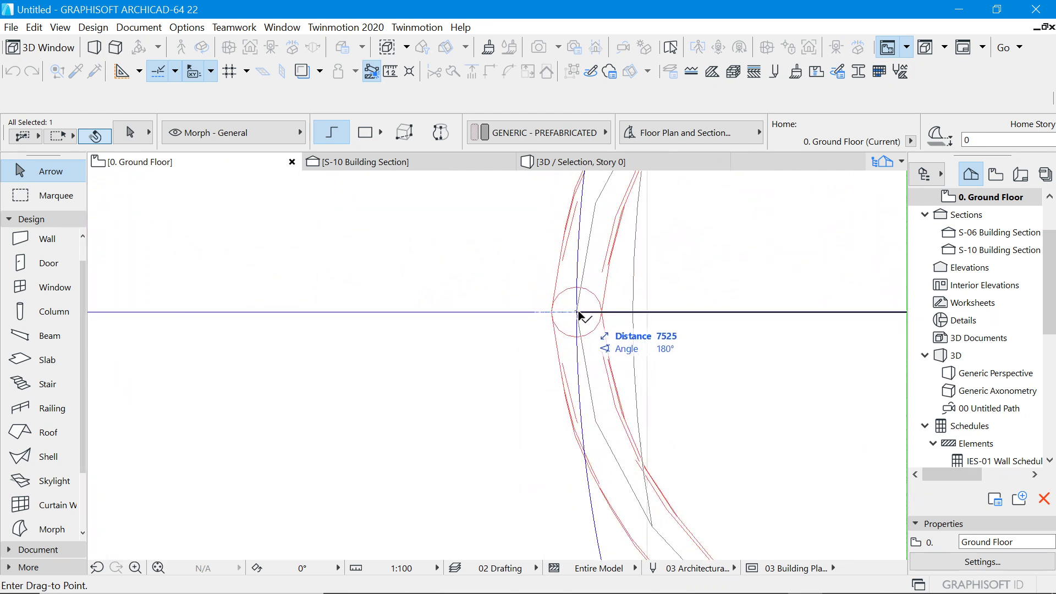
left_click(578, 314)
scroll(337, 314, "down", 8)
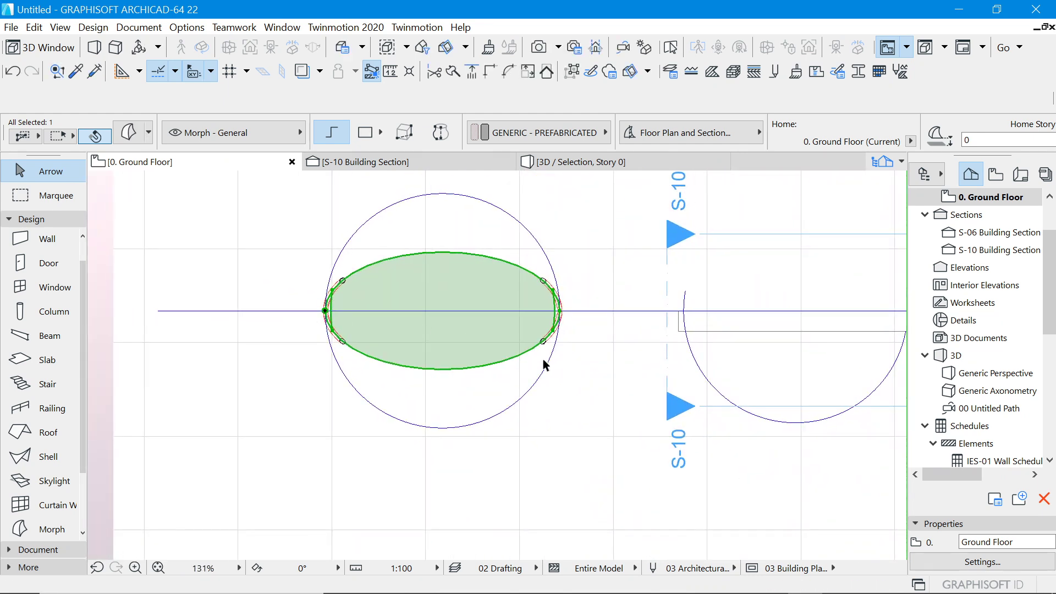
left_click(576, 370)
Enclose the canopy and frame in a marquee, show them in 3D and examine the assembly from different angles.
left_click(38, 194)
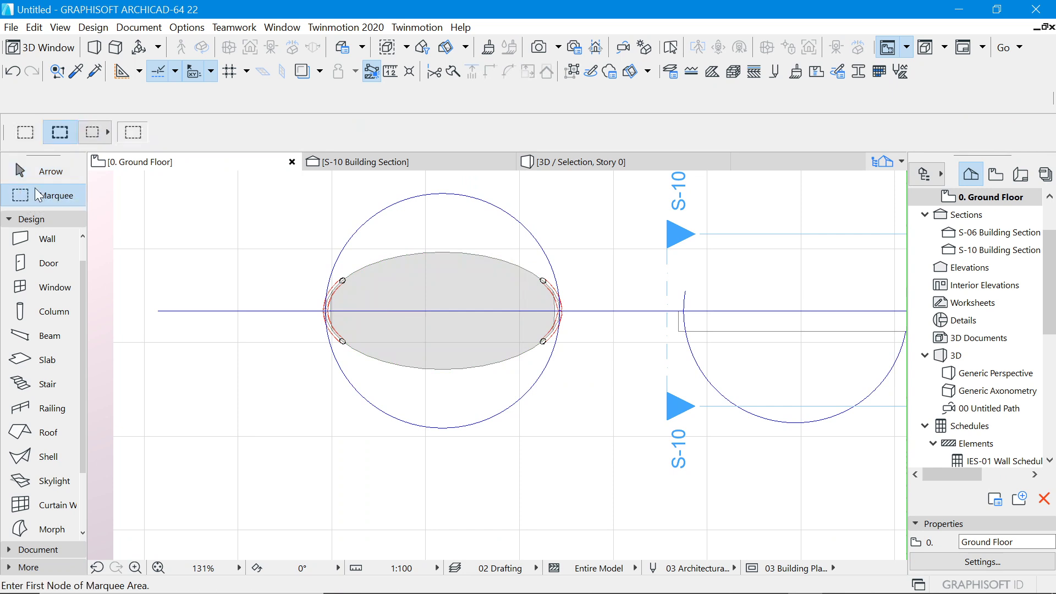
left_click(297, 187)
left_click(577, 440)
right_click(594, 382)
left_click(655, 295)
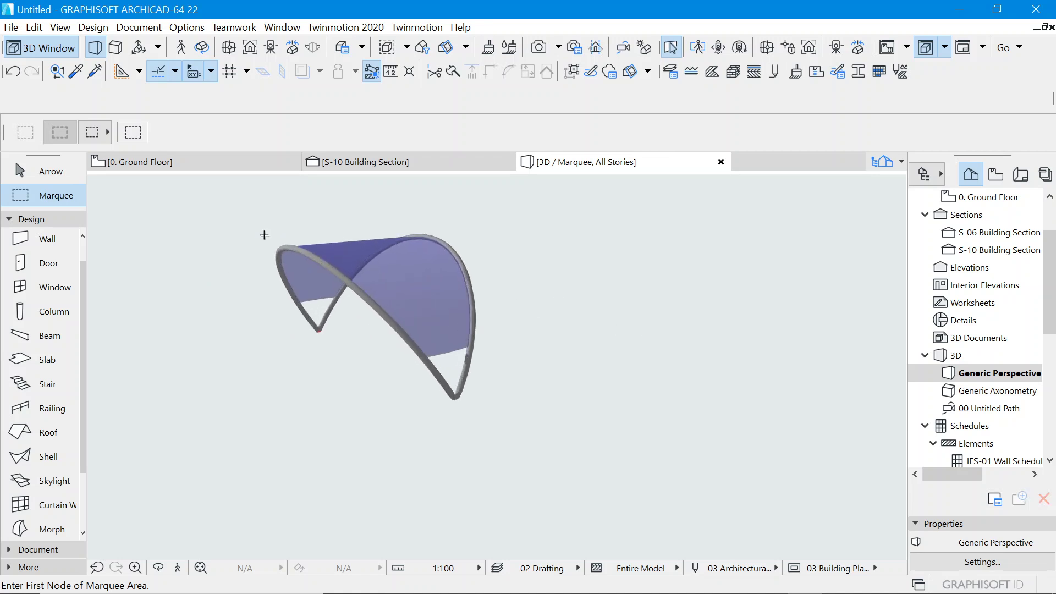
left_click(202, 47)
left_click_drag(573, 401, 495, 278)
left_click_drag(568, 328, 396, 294)
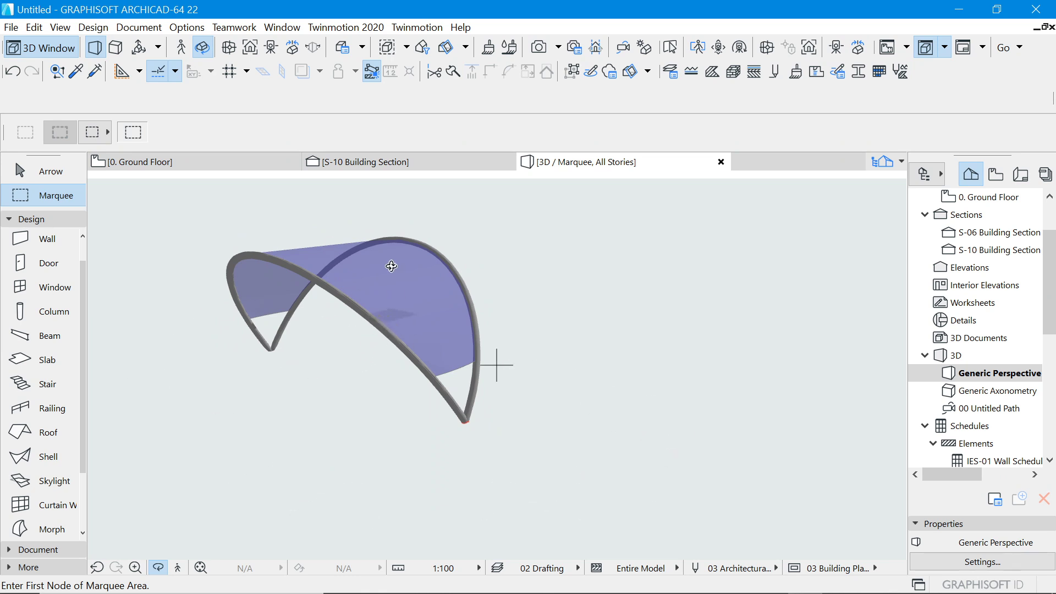
left_click_drag(451, 355, 308, 286)
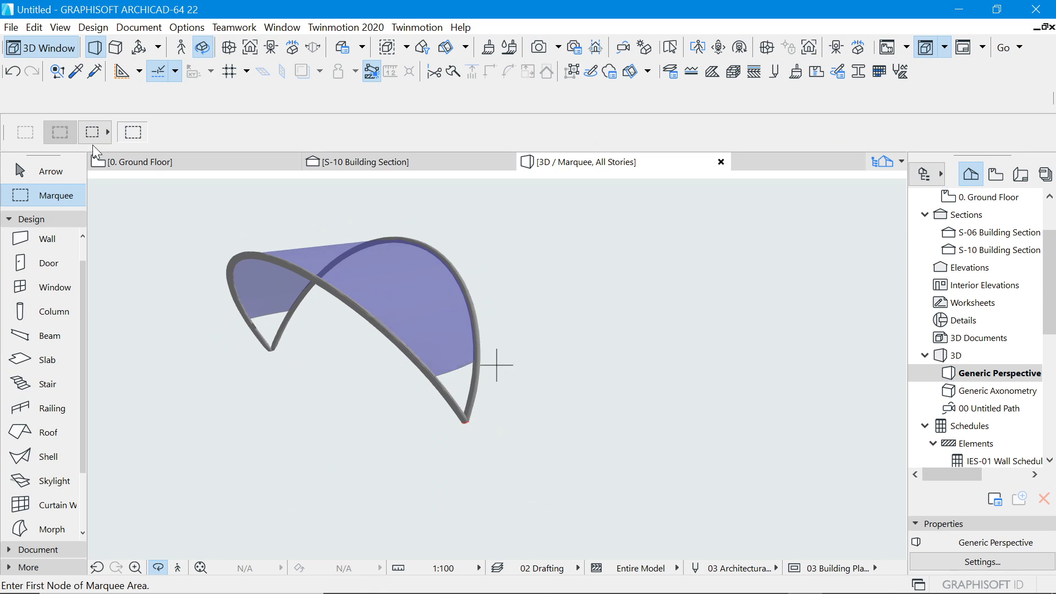
Duplicate the blue construction circle around the canopy in place on the ground floor plan, using Drag a Copy.
left_click(137, 162)
scroll(536, 308, "down", 2)
scroll(539, 293, "up", 3)
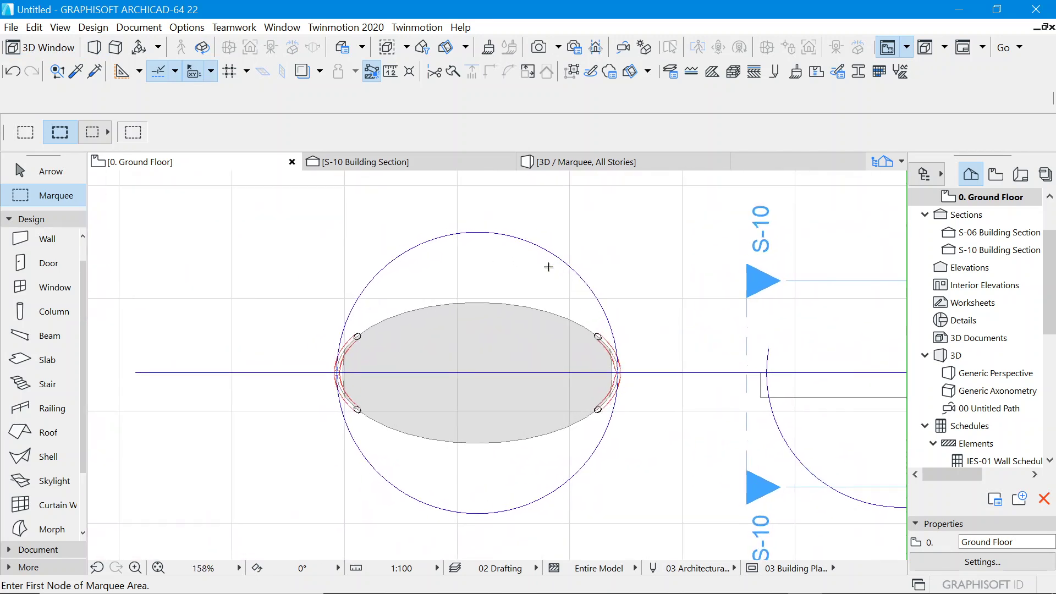
left_click(51, 171)
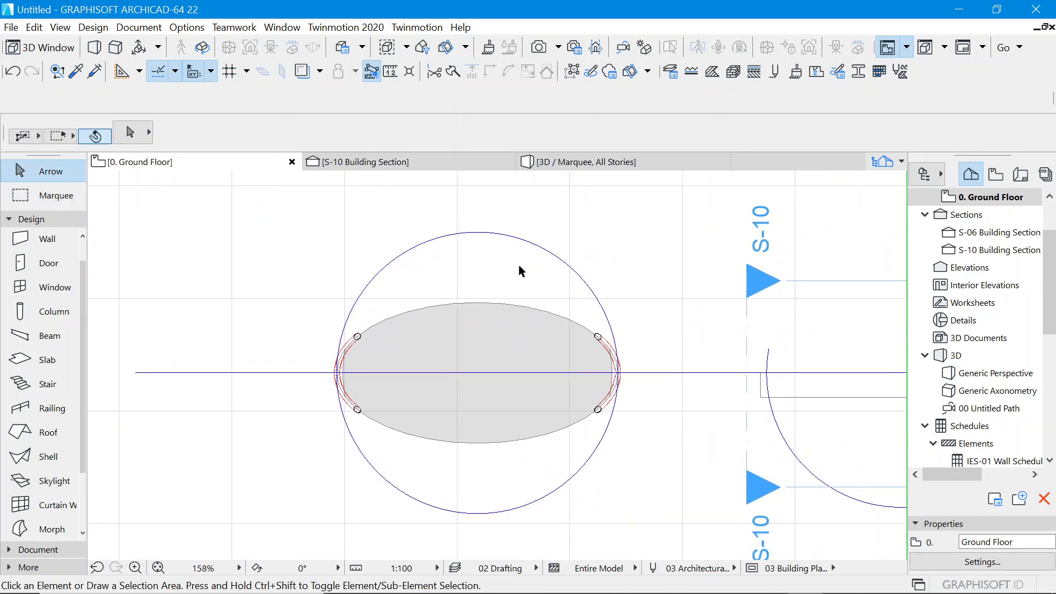
left_click(557, 259)
right_click(599, 222)
mouse_move(661, 352)
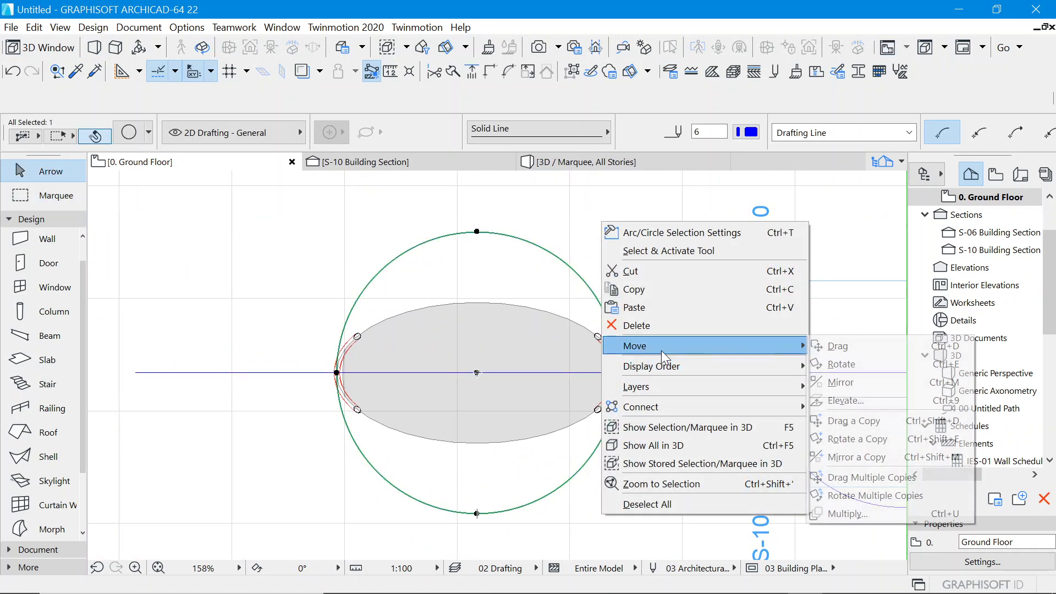
left_click(854, 420)
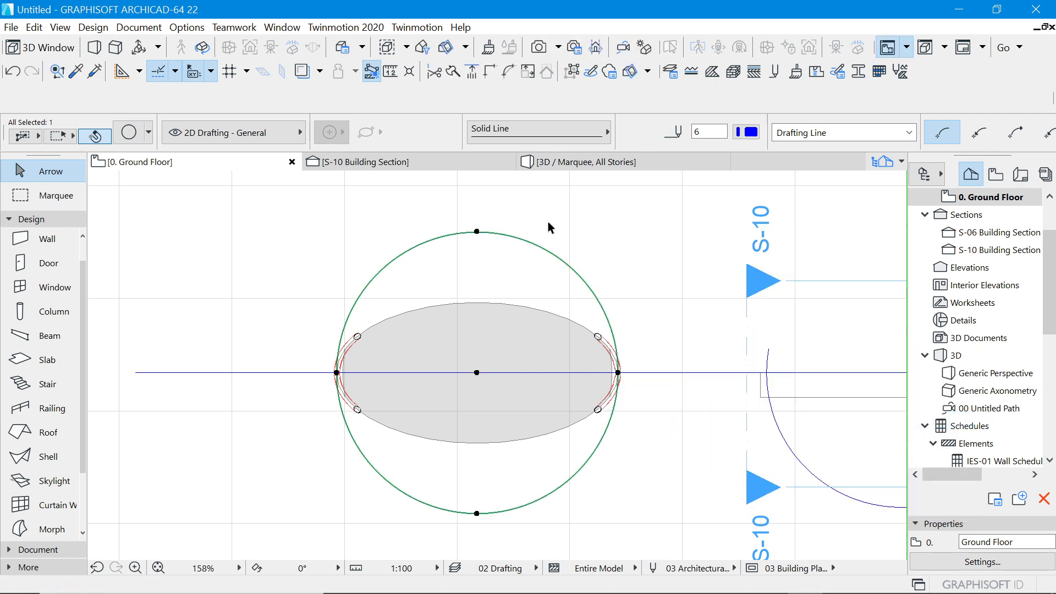
Enlarge the duplicated circle to a radius of 2800.
left_click(531, 244)
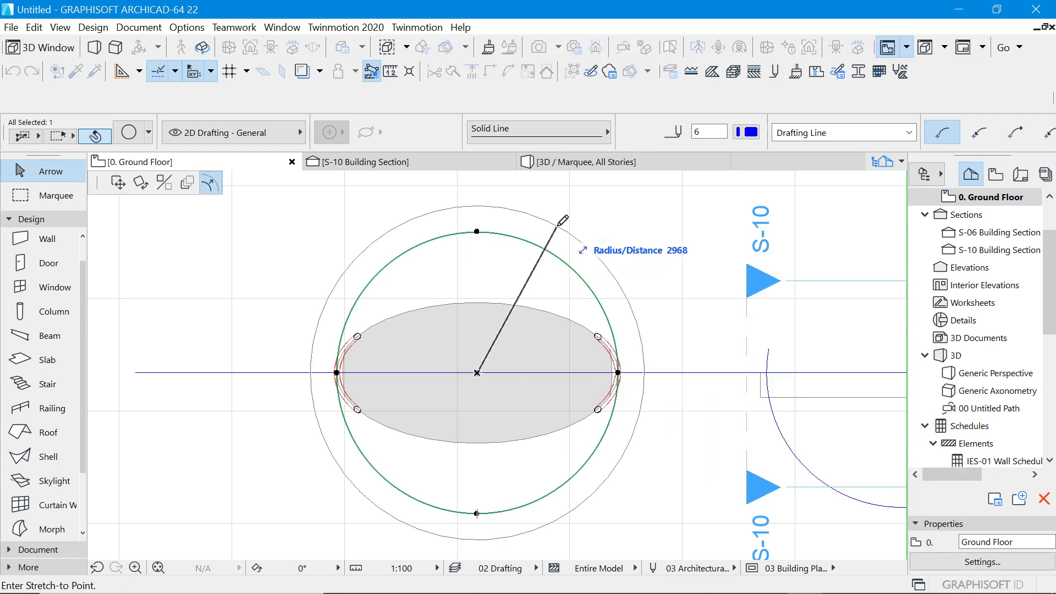
type("2")
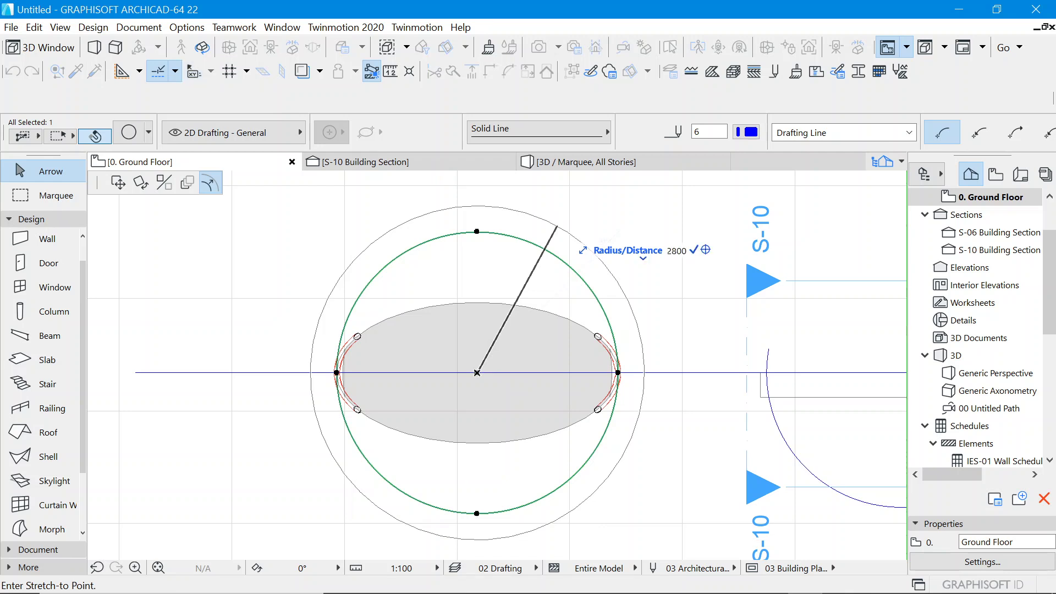
key("Return")
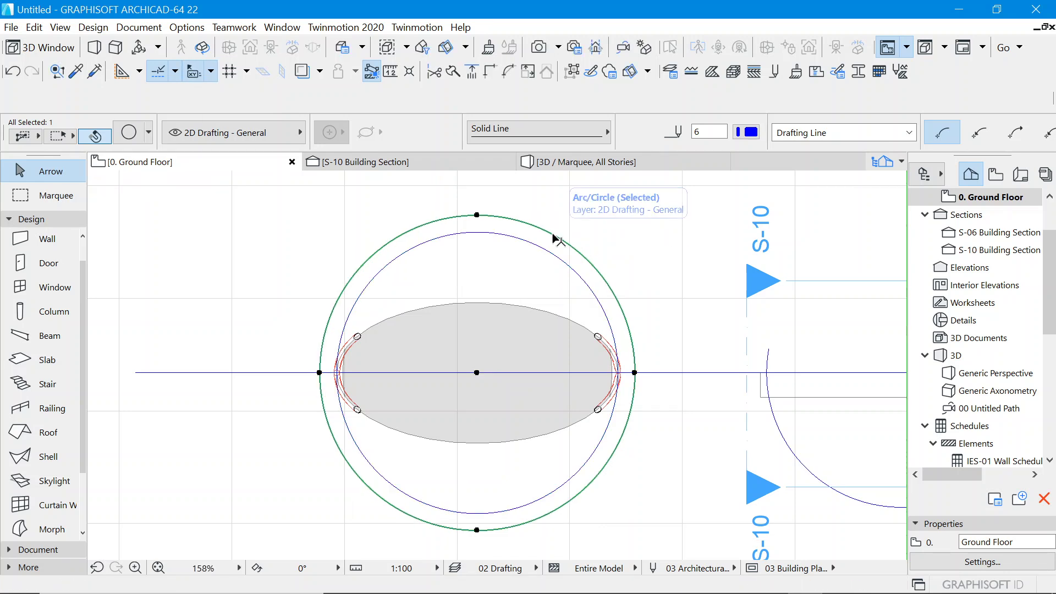
Turn the enlarged circle into a flattened ellipse with a vertical semi-axis of 2000.
scroll(471, 219, "up", 2)
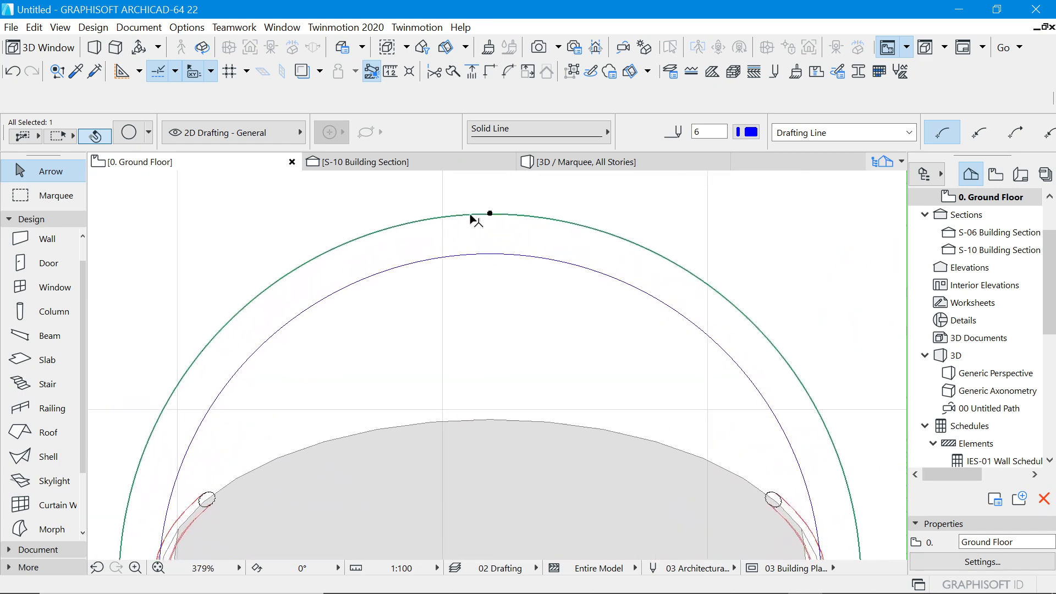
scroll(498, 216, "down", 2)
left_click(491, 213)
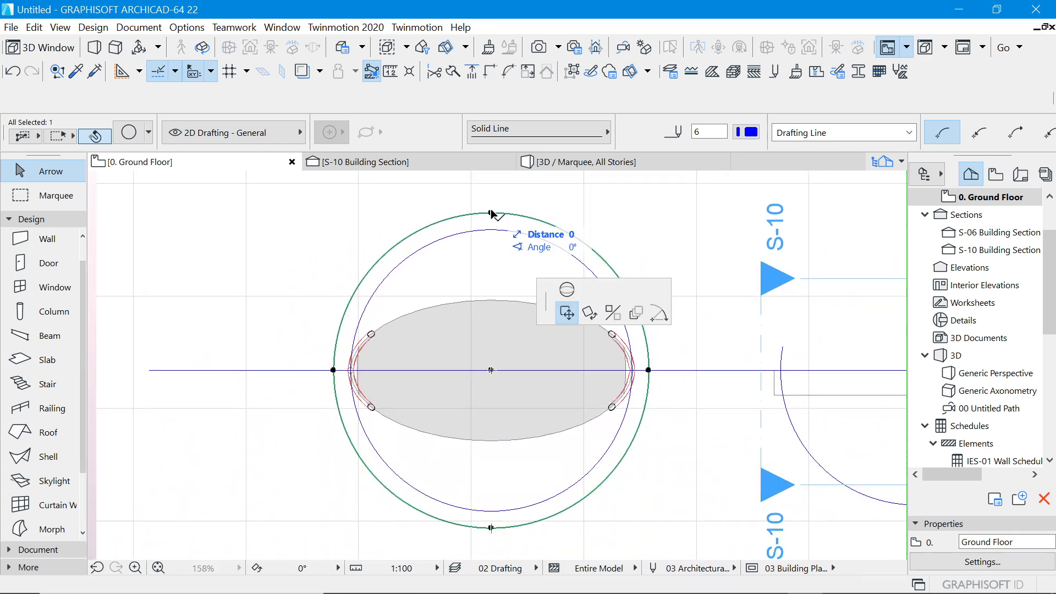
left_click(125, 186)
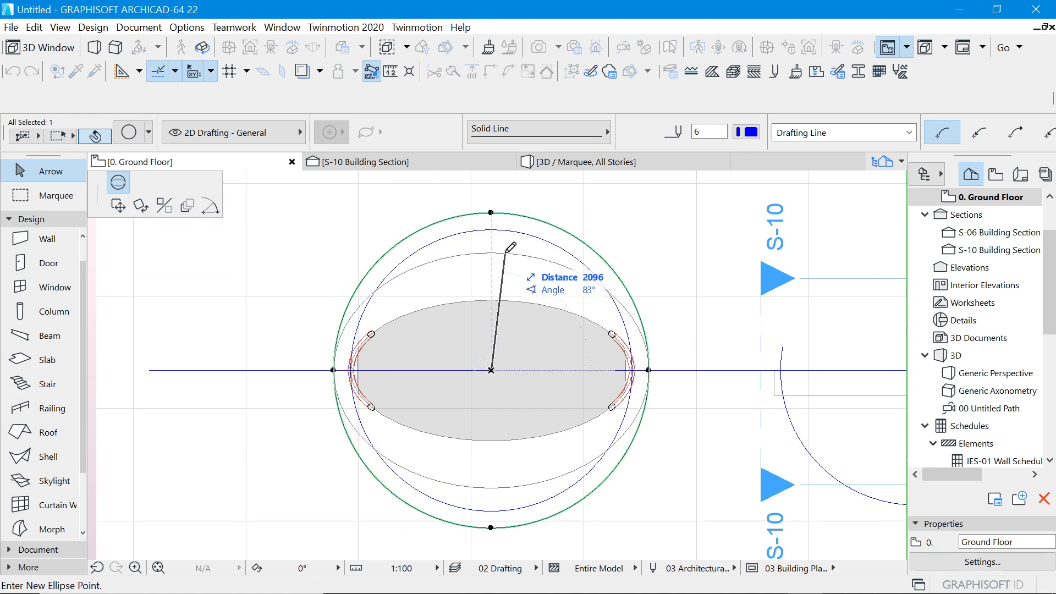
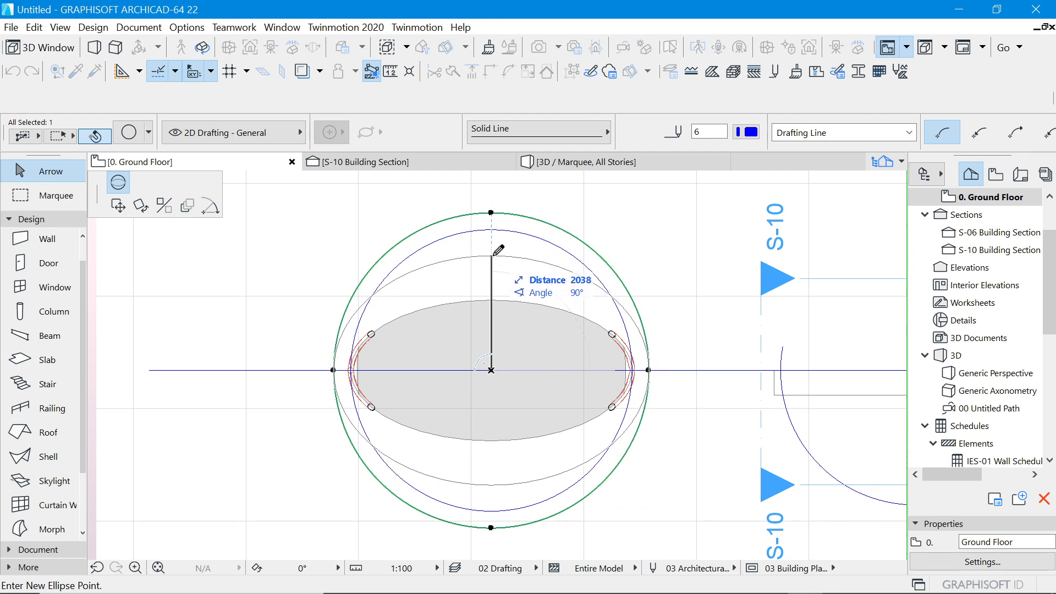
type("200")
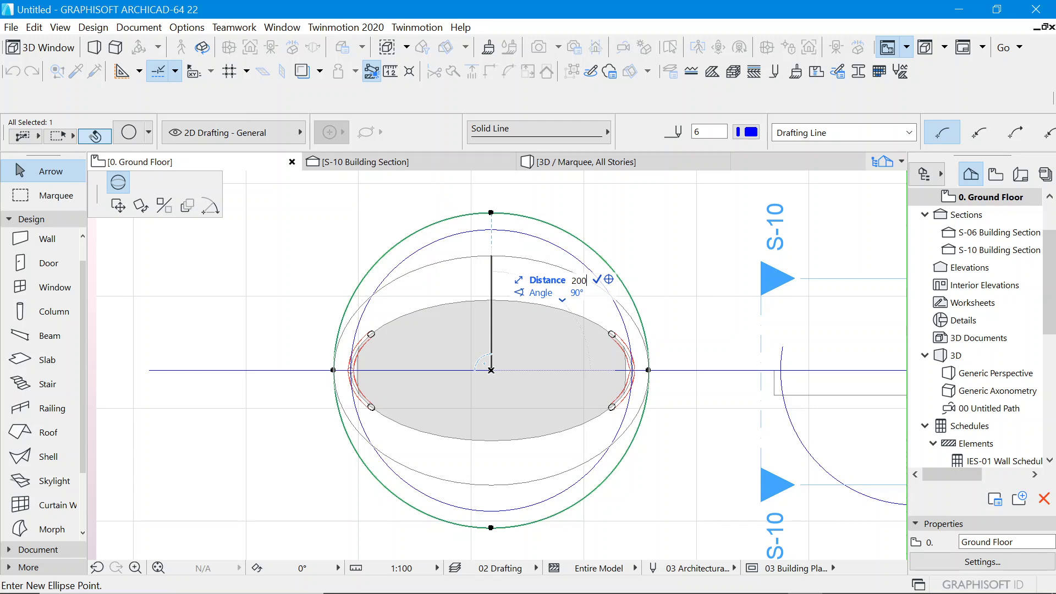
type("0")
key("Return")
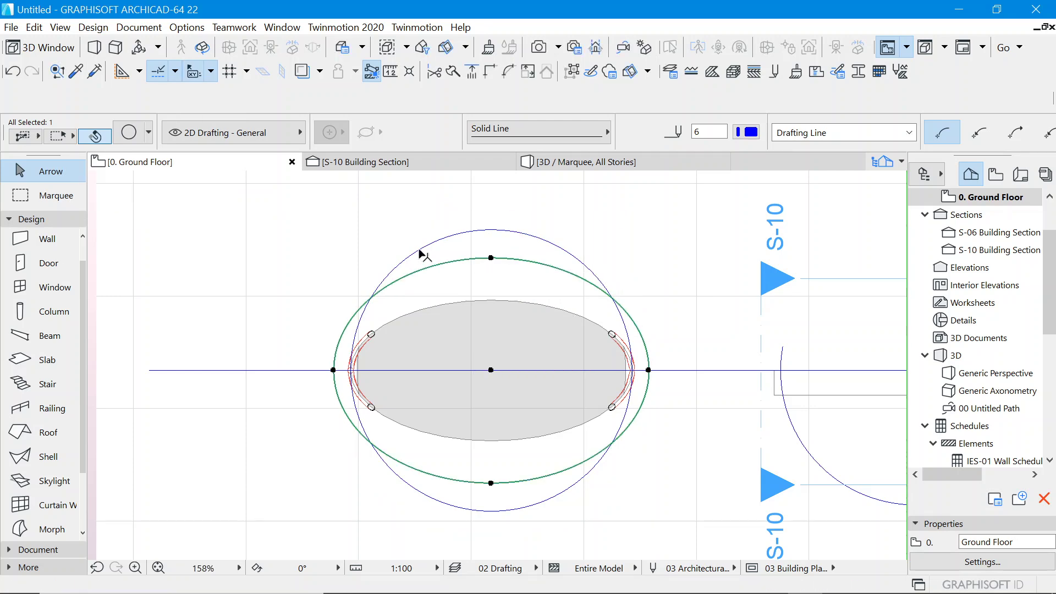
Change the ellipse's line colour to red pen 20 and deselect it.
scroll(420, 254, "down", 3)
scroll(492, 240, "up", 3)
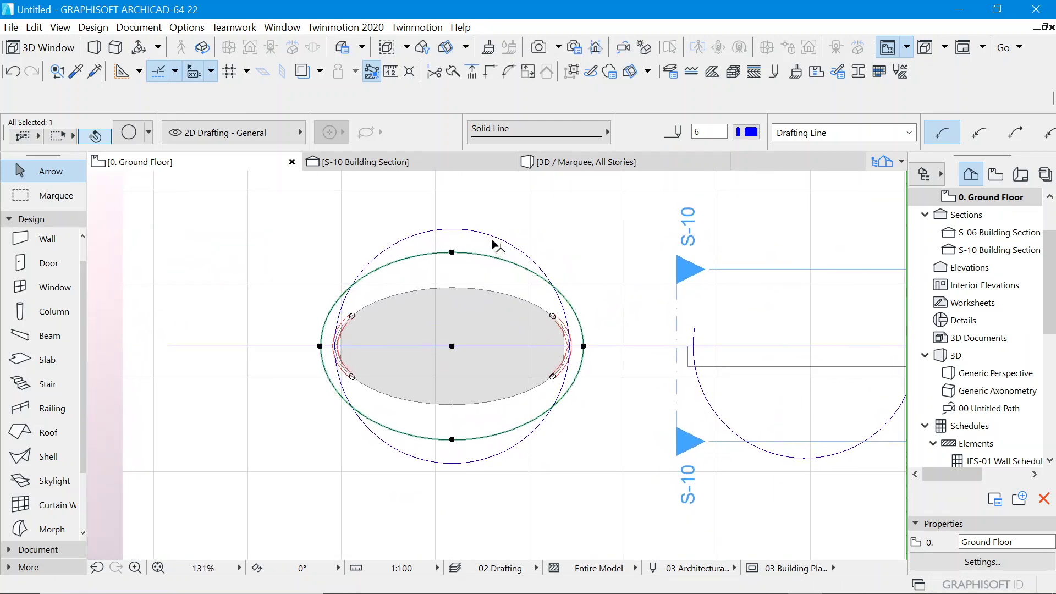
left_click(749, 133)
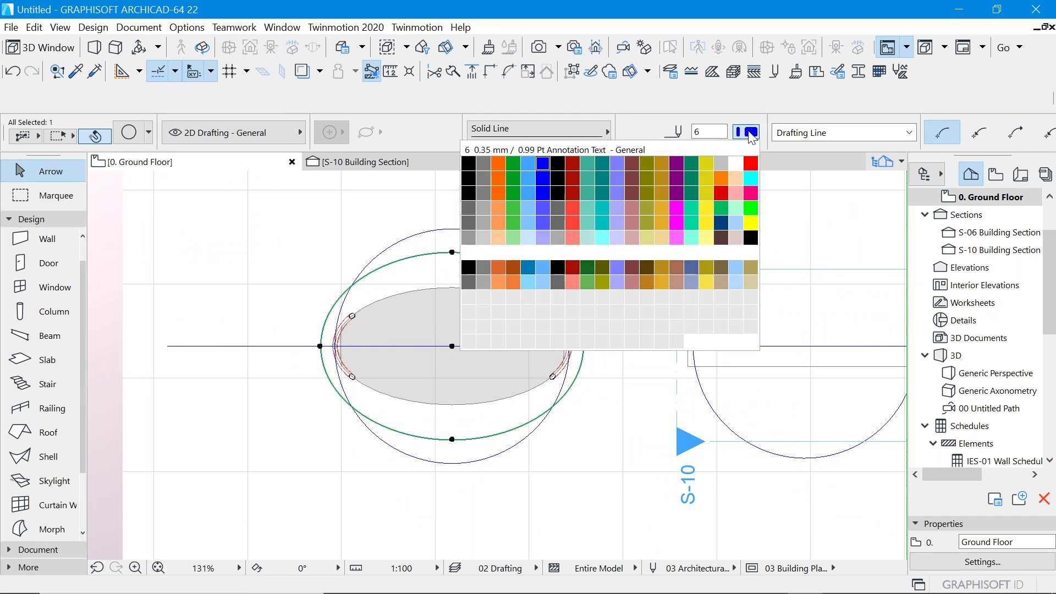
left_click(752, 165)
left_click(588, 229)
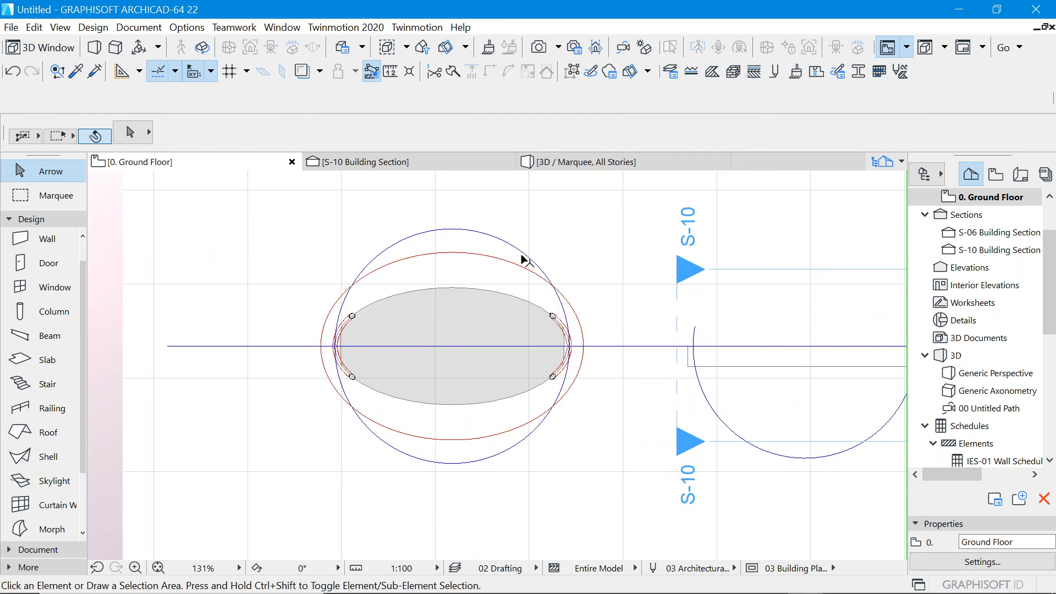
Drag a copy of the red ellipse straight down to the empty area below the canopy plan and deselect it.
left_click(490, 255)
right_click(576, 215)
mouse_move(612, 357)
mouse_move(623, 340)
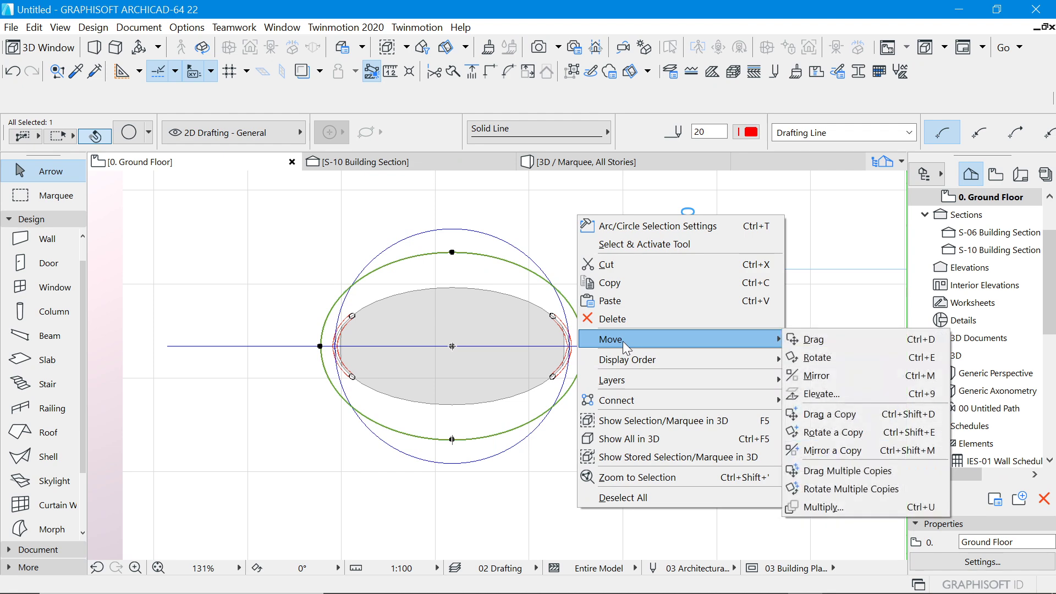
left_click(850, 417)
left_click(452, 252)
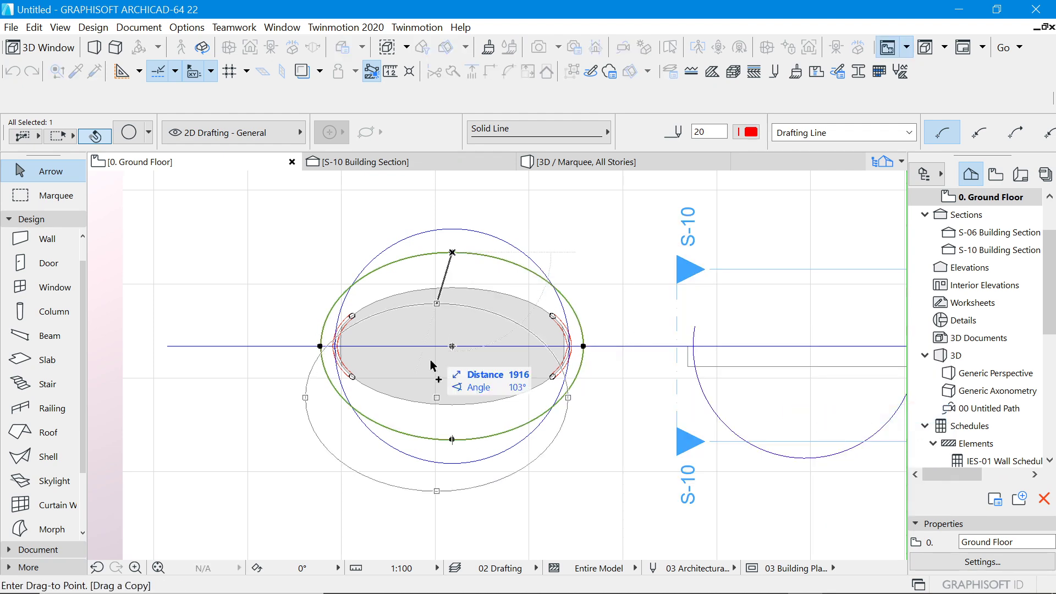
left_click(452, 489)
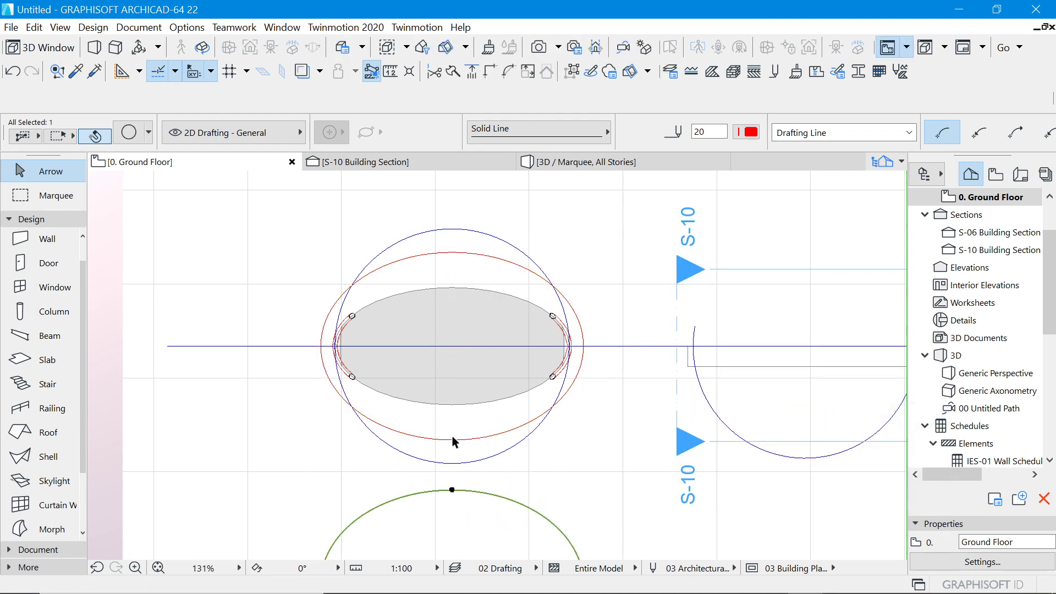
scroll(453, 480, "down", 3)
left_click(497, 490)
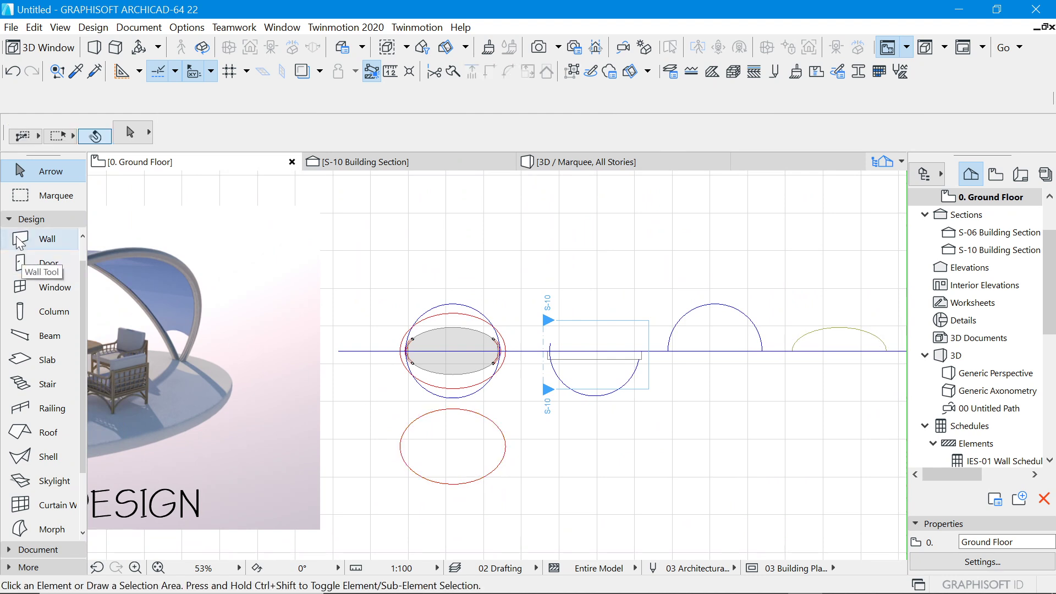
Create a slab from the copied ellipse's outline with the Slab tool and Magic Wand, and select that slab.
left_click(23, 362)
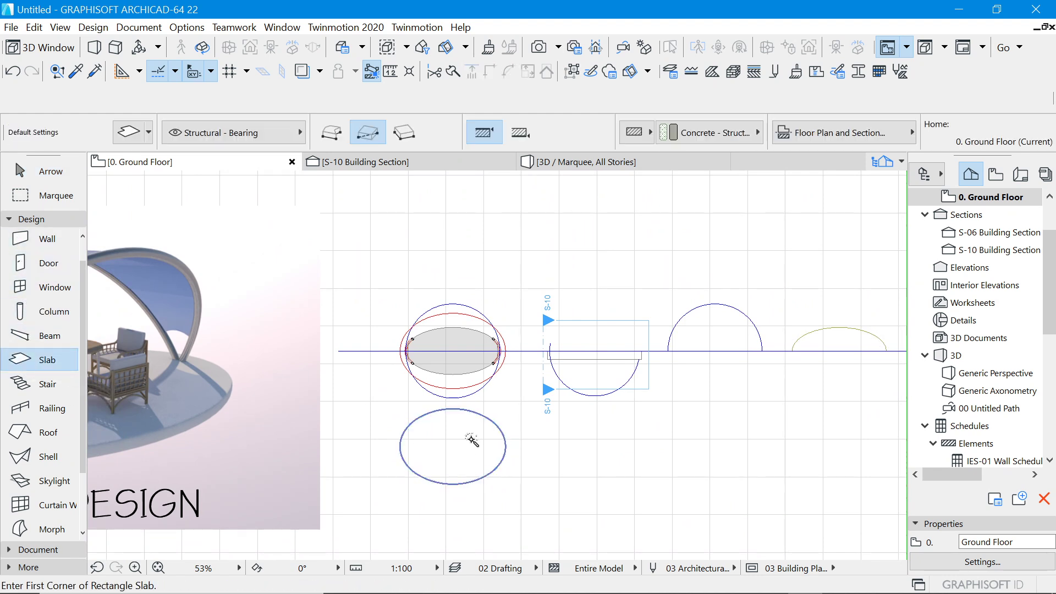
left_click(44, 171)
left_click(461, 454)
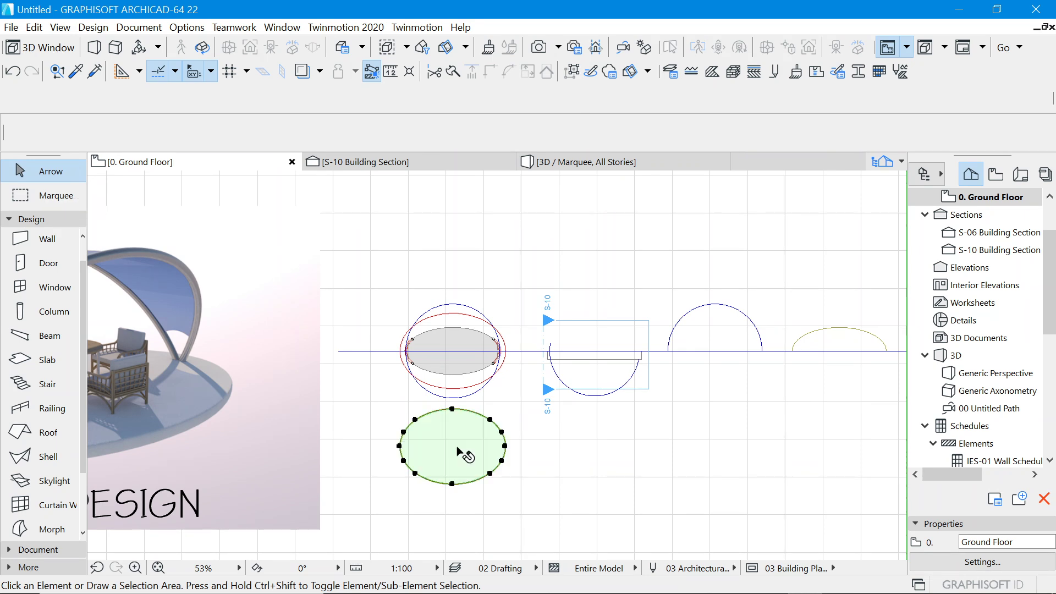
Move the new slab straight up so its end point meets the matching end of the red ellipse in the canopy plan, and deselect it.
left_click(504, 447)
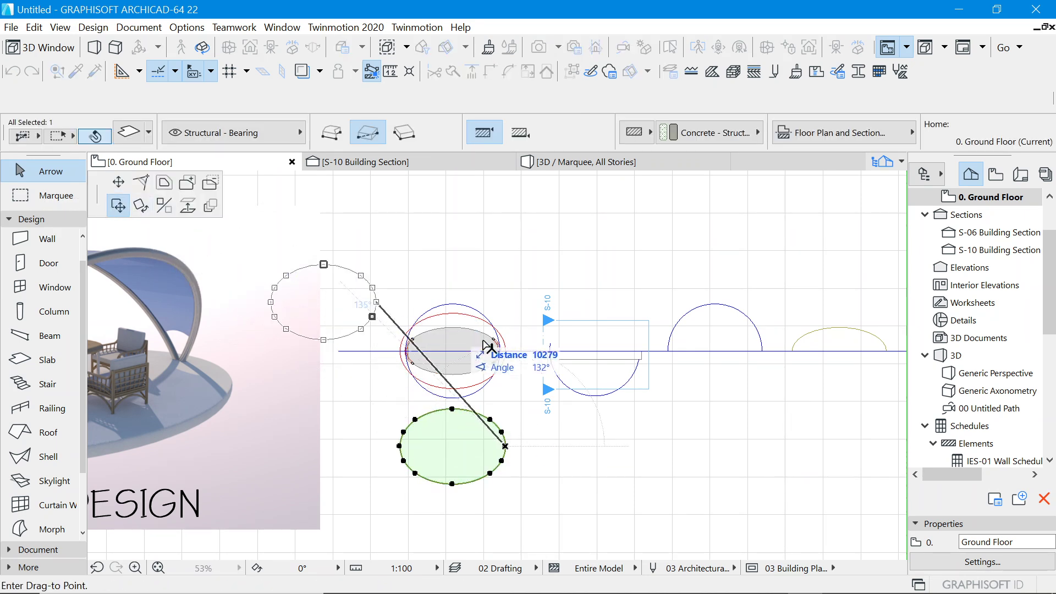
scroll(483, 345, "up", 5)
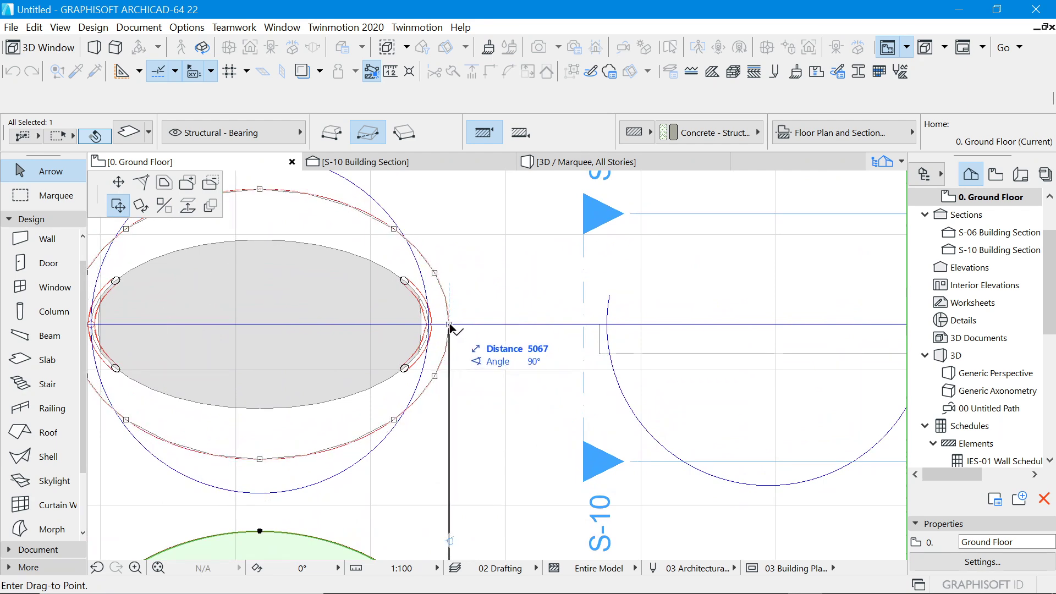
left_click(449, 324)
scroll(570, 375, "down", 4)
left_click(533, 395)
Enclose the canopy plan and its slab in a rectangular marquee and show only that area in 3D.
left_click(56, 195)
left_click(370, 271)
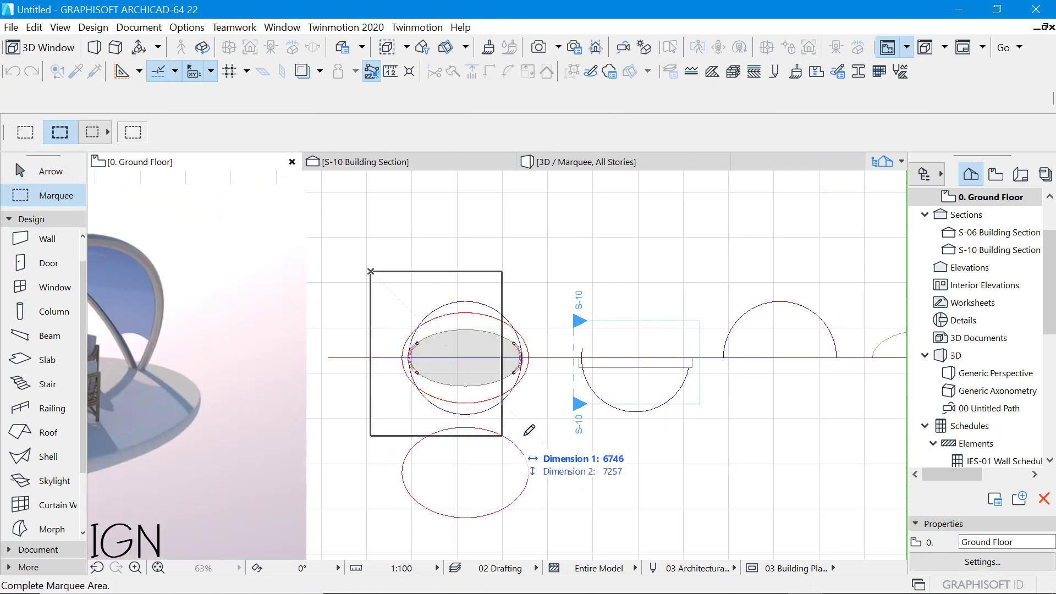
left_click(541, 426)
right_click(621, 224)
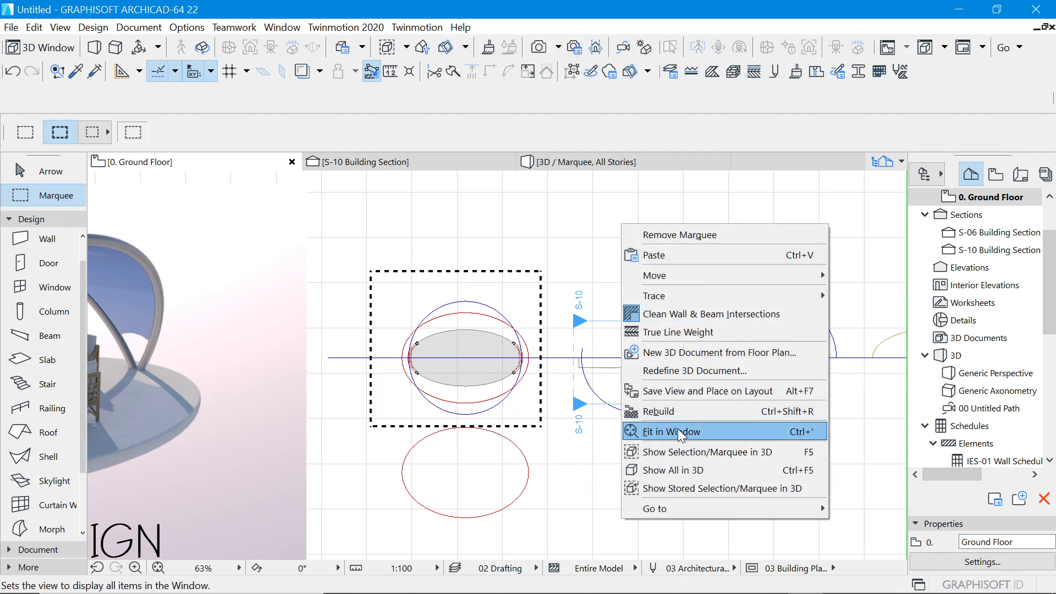
left_click(672, 451)
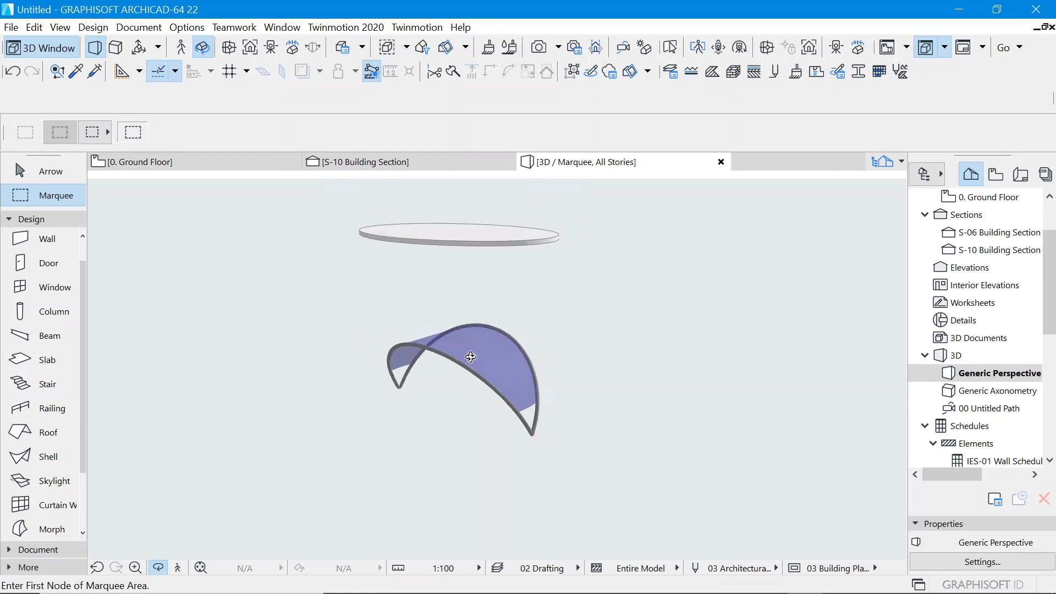
Lower the elliptical slab vertically by 4880 in 3D to ground-floor level beneath the canopy, and deselect it.
left_click(29, 169)
left_click(387, 242)
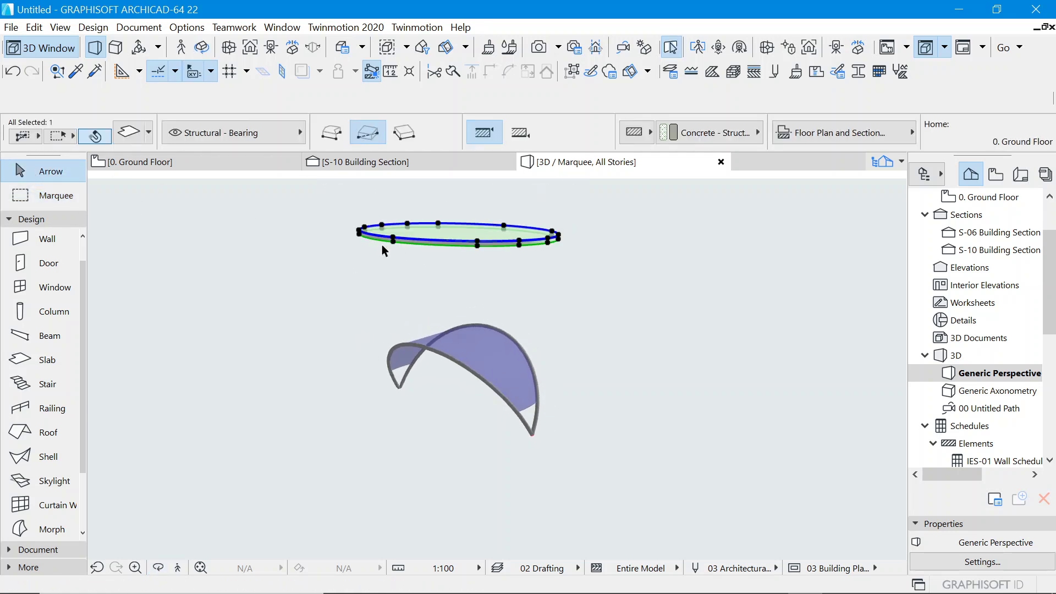
left_click(394, 240)
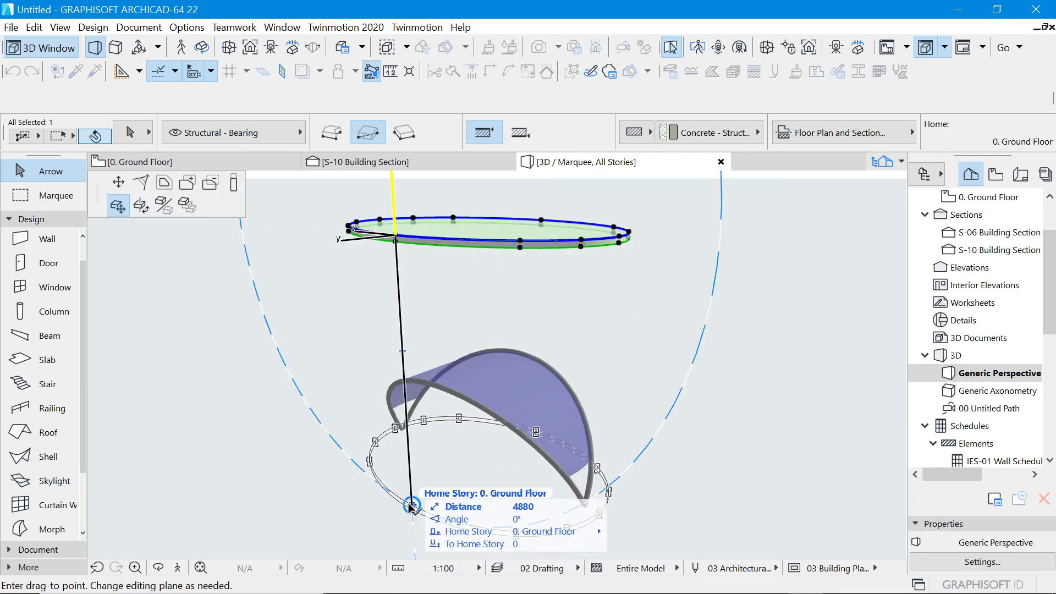
left_click(412, 506)
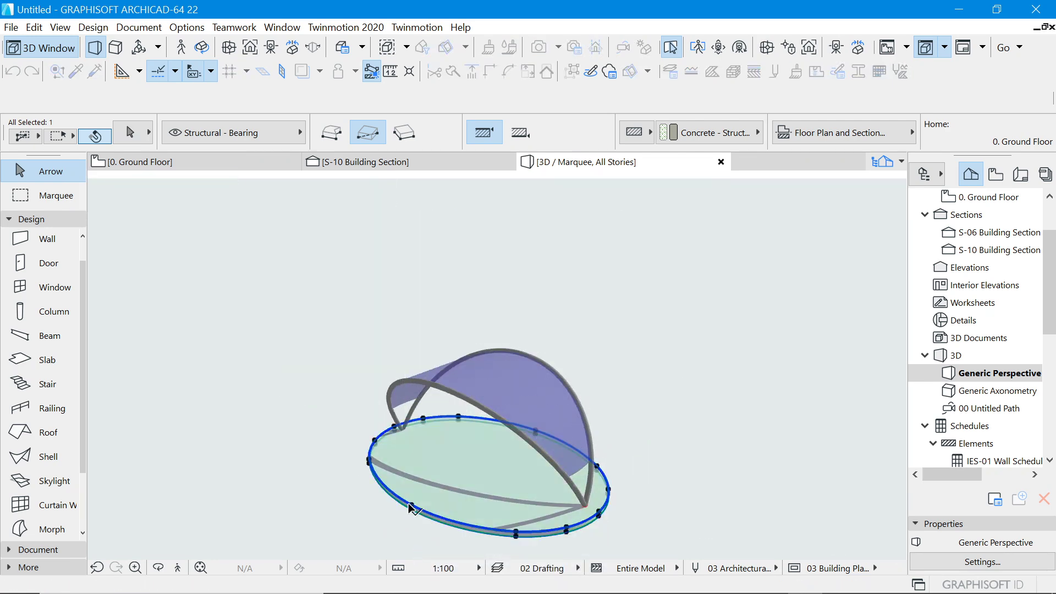
left_click(338, 378)
Select the elliptical base slab in 3D, set its thickness to 150, and deselect it.
left_click(202, 47)
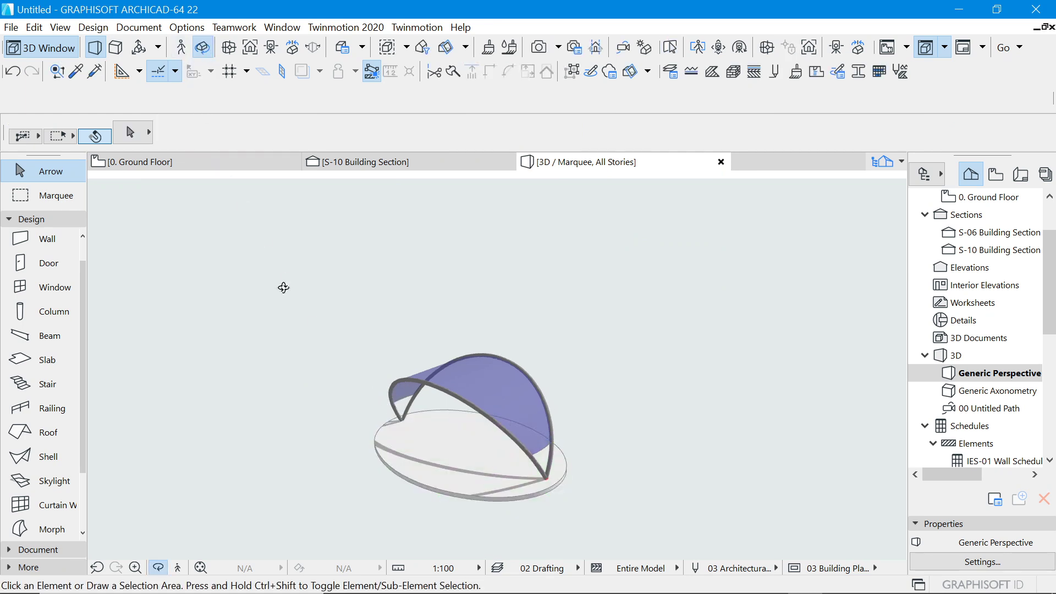
left_click_drag(349, 438, 383, 502)
scroll(383, 501, "up", 3)
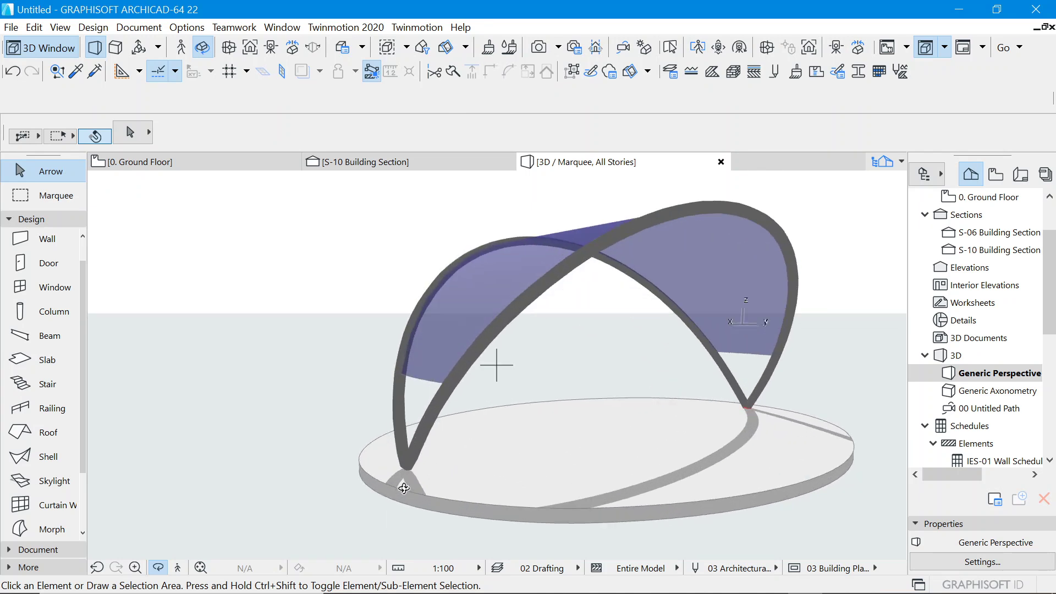
left_click(670, 40)
scroll(221, 301, "down", 2)
left_click(433, 447)
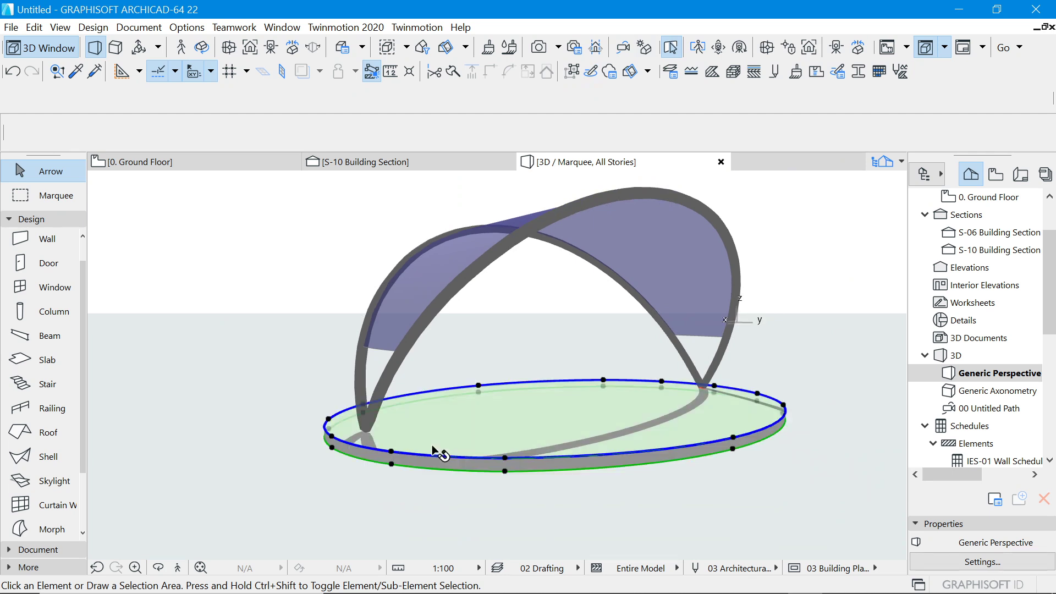
scroll(692, 147, "down", 3)
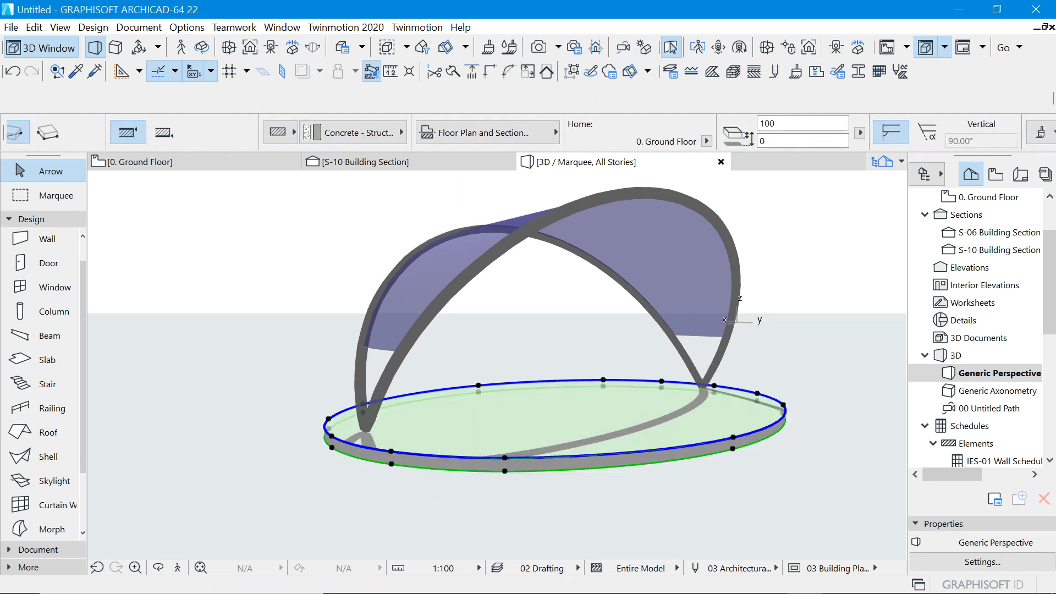
middle_click_drag(395, 314, 561, 377, "shift")
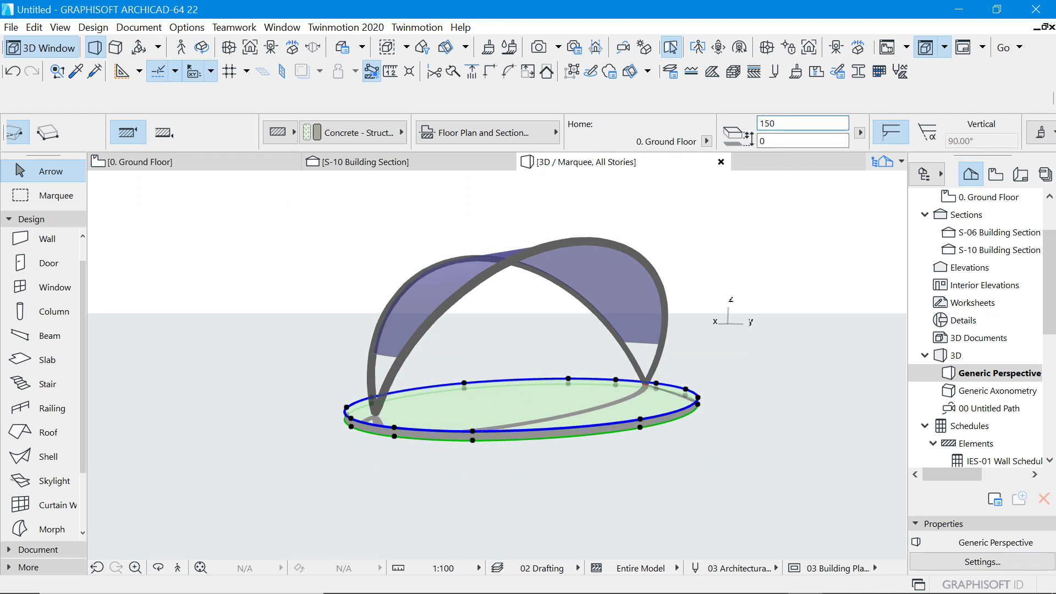
left_click(739, 394)
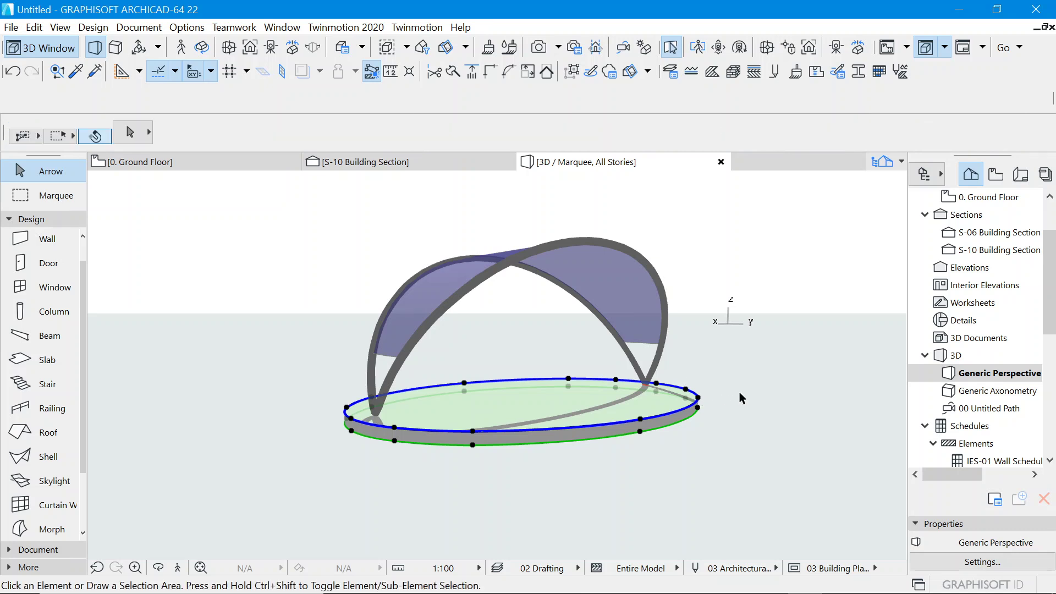
Convert the elliptical base slab to a morph and deselect it.
scroll(361, 416, "up", 2)
left_click(202, 47)
left_click_drag(252, 349, 762, 371)
scroll(414, 396, "down", 4)
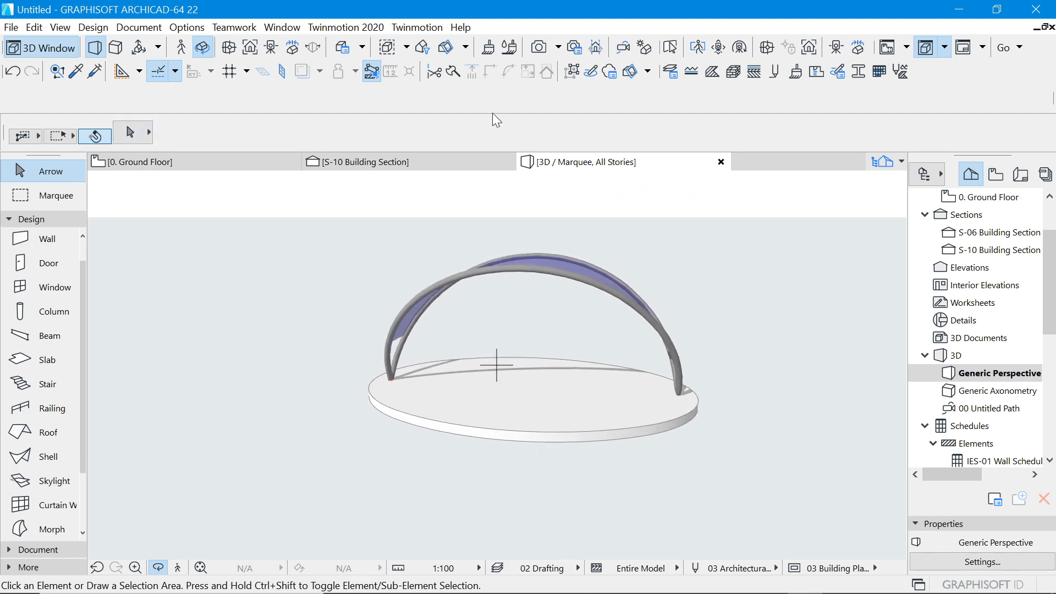
key("Escape")
left_click(428, 393)
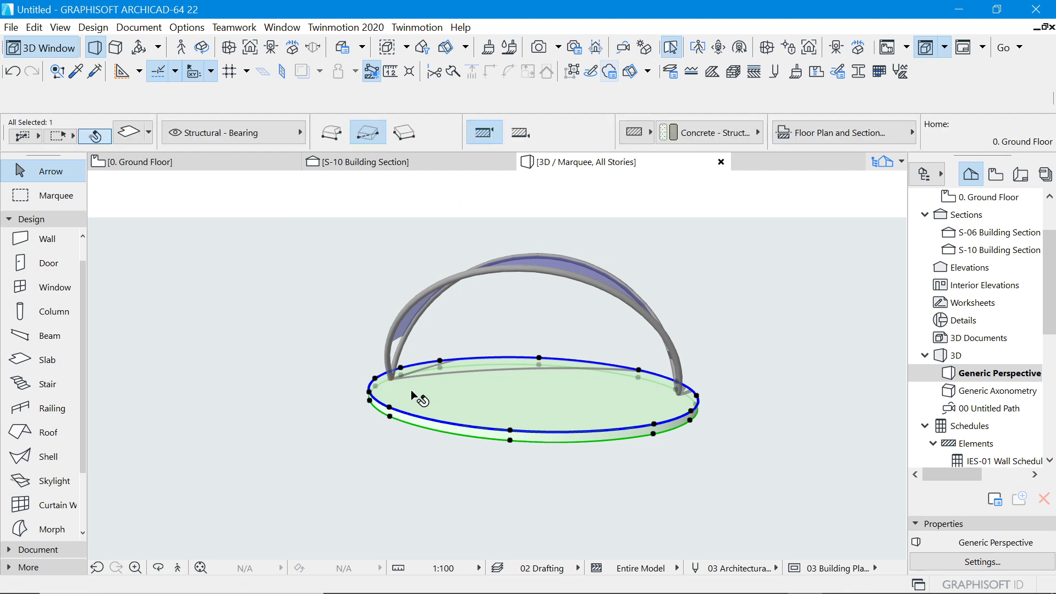
right_click(298, 297)
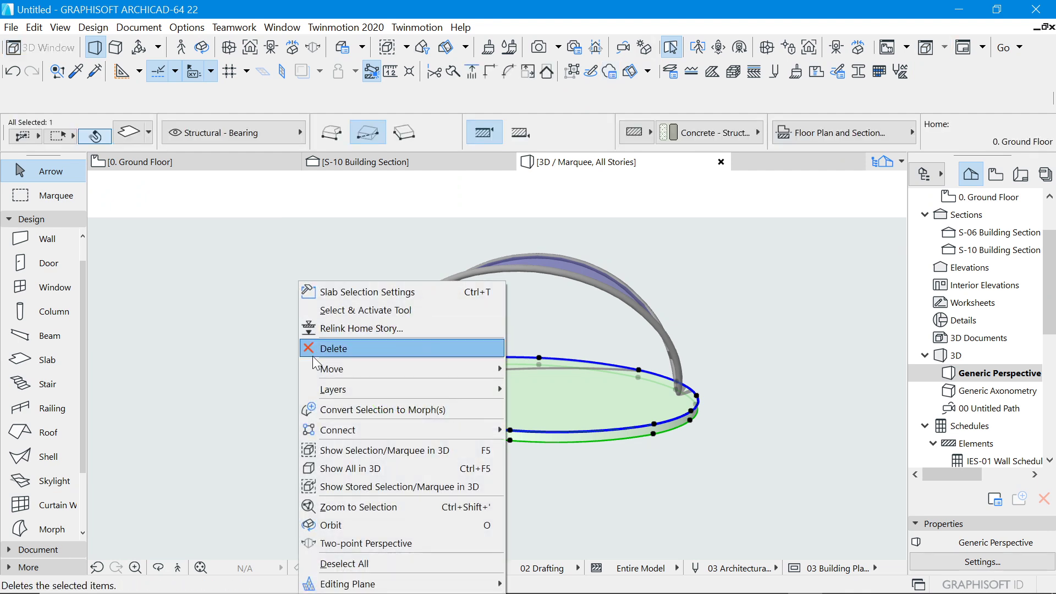
left_click(392, 409)
left_click(639, 243)
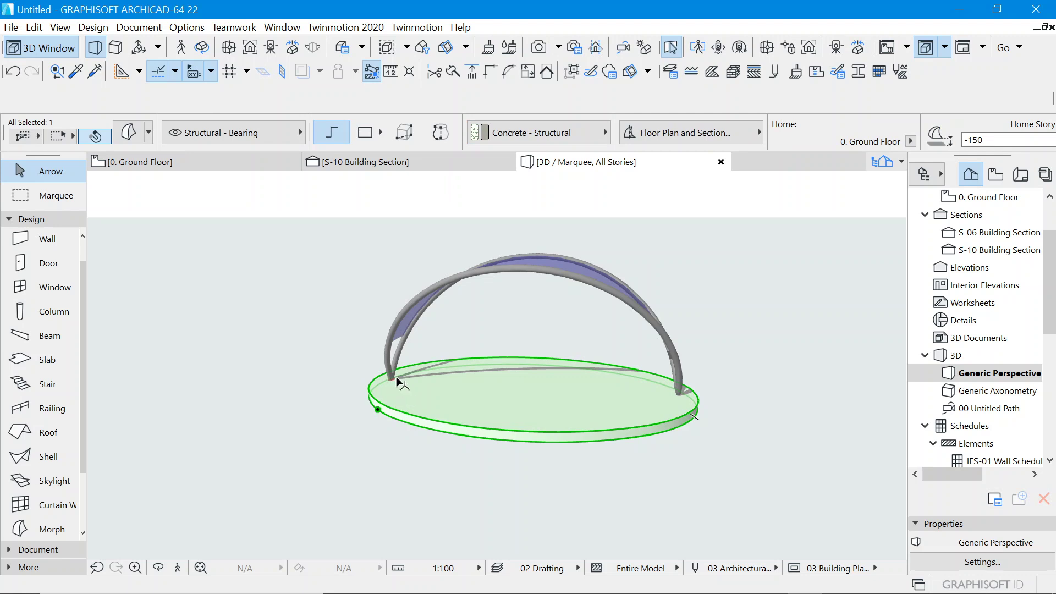
left_click(470, 338)
Fillet the upper rim edge of the base morph with a radius of 35, and deselect the morph.
middle_click_drag(432, 420, 431, 413, "shift")
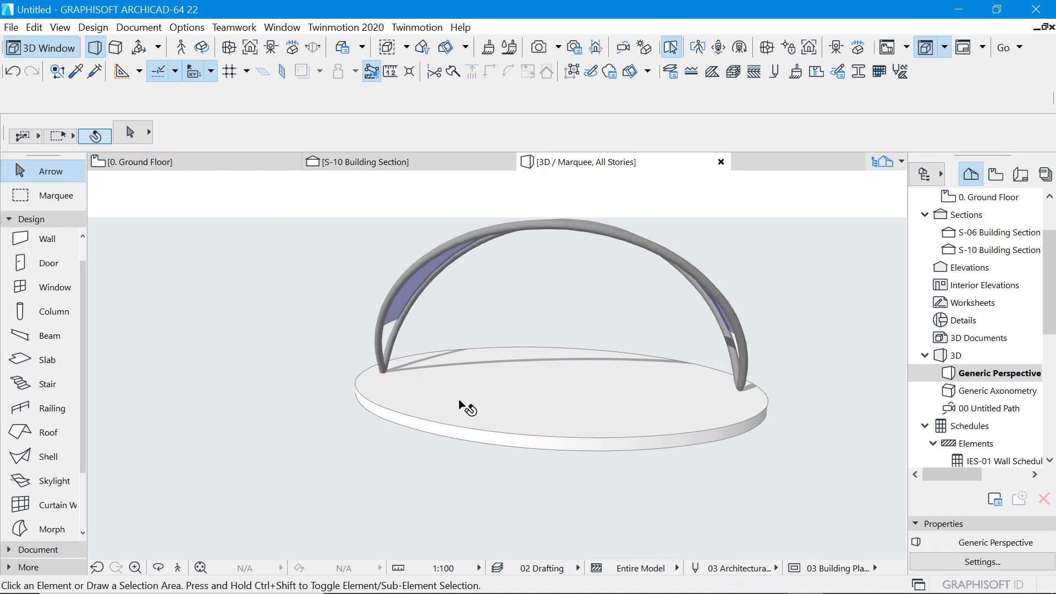
left_click(392, 413)
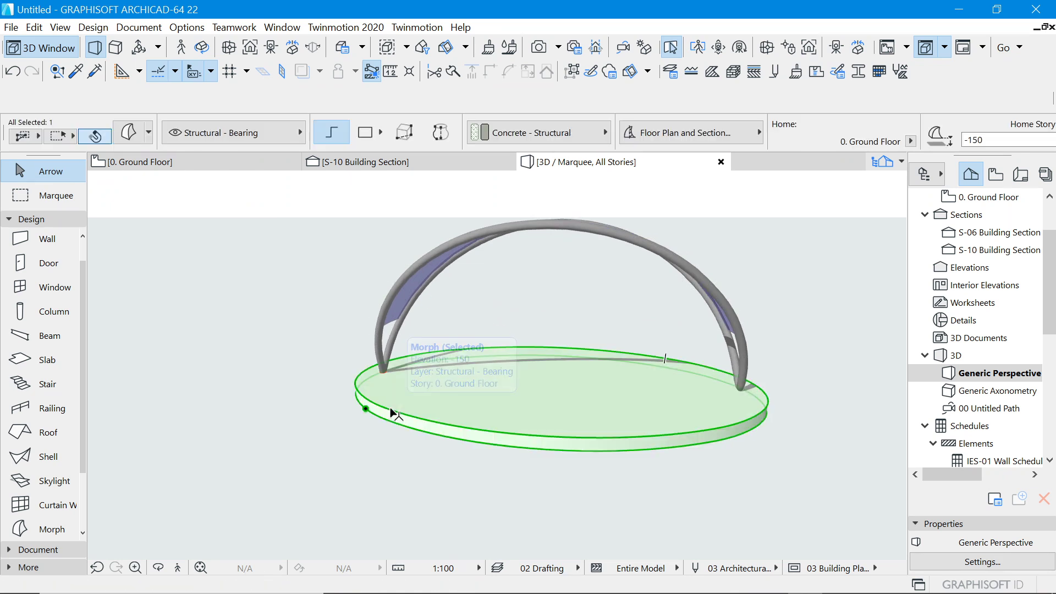
left_click(390, 409)
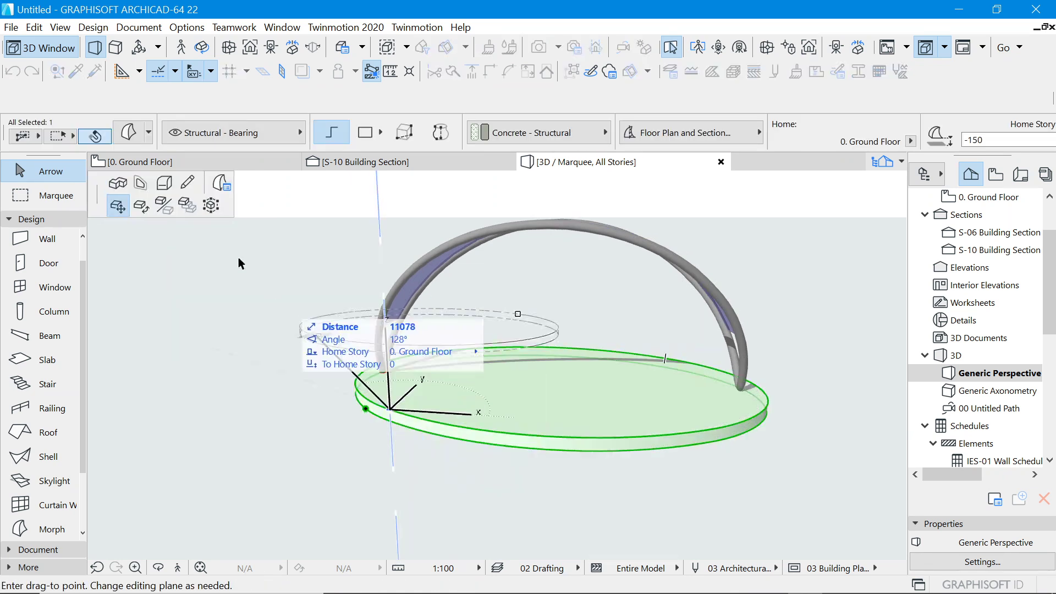
left_click(164, 183)
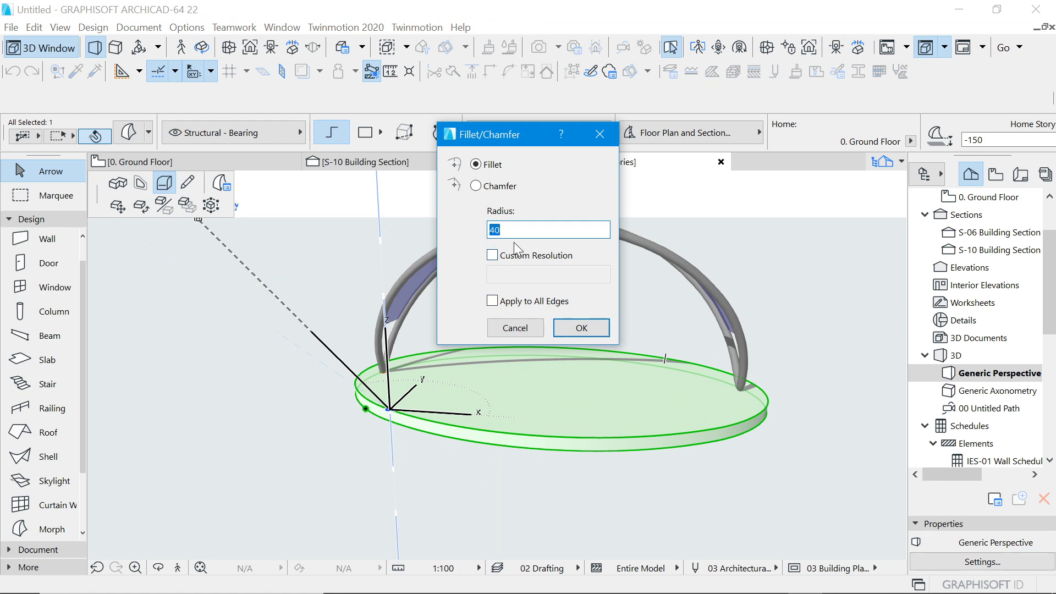
type("35")
left_click(573, 330)
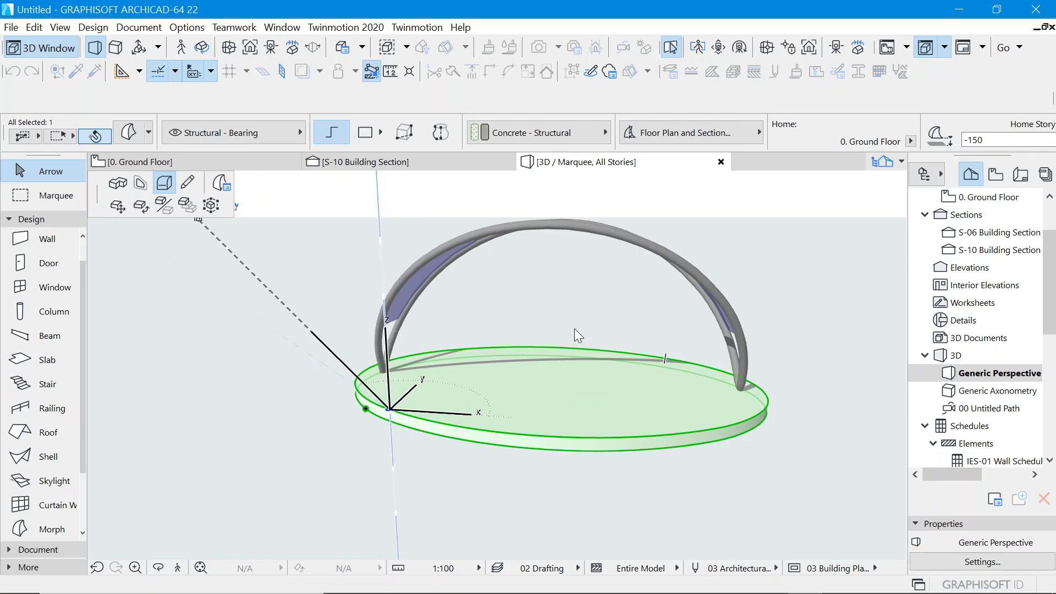
scroll(391, 405, "up", 3)
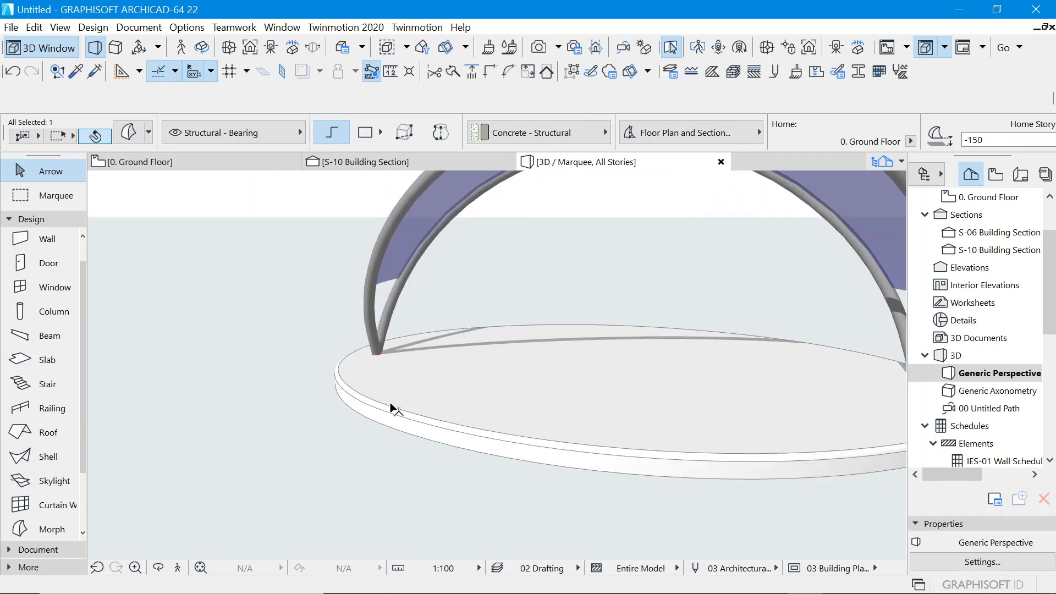
left_click(391, 405)
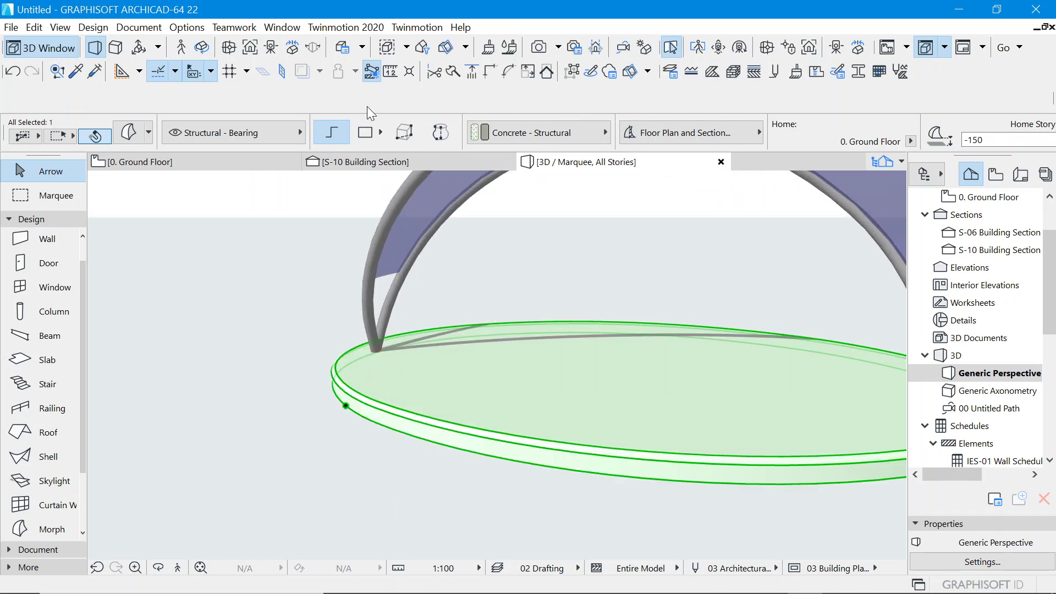
scroll(355, 374, "down", 3)
scroll(355, 374, "down", 2)
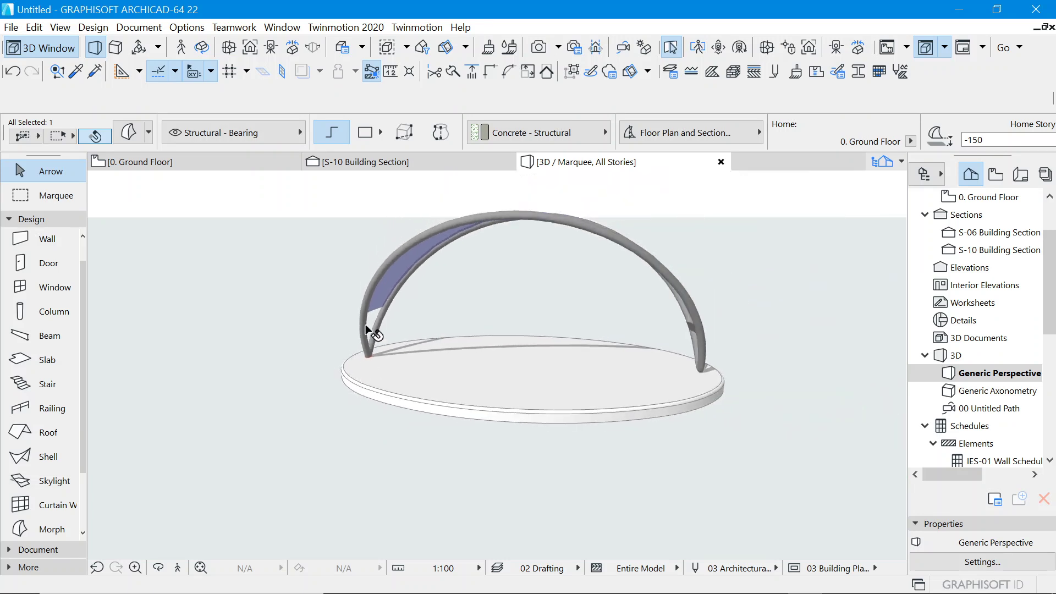
left_click(357, 377)
left_click(265, 284)
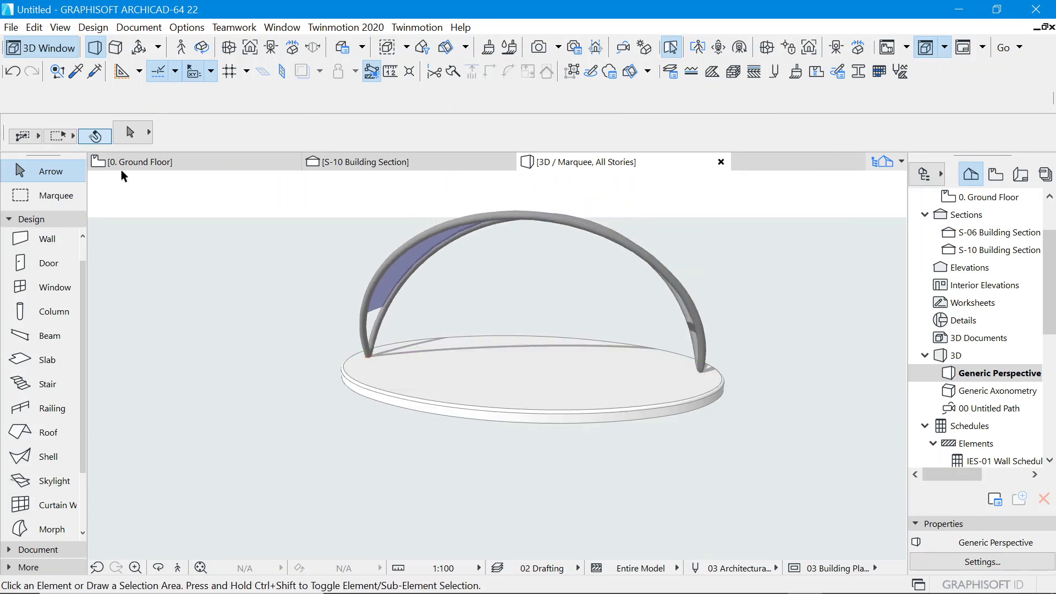
Select only the base morph's top face and override its surface with Paint - Light Gray.
left_click(165, 113)
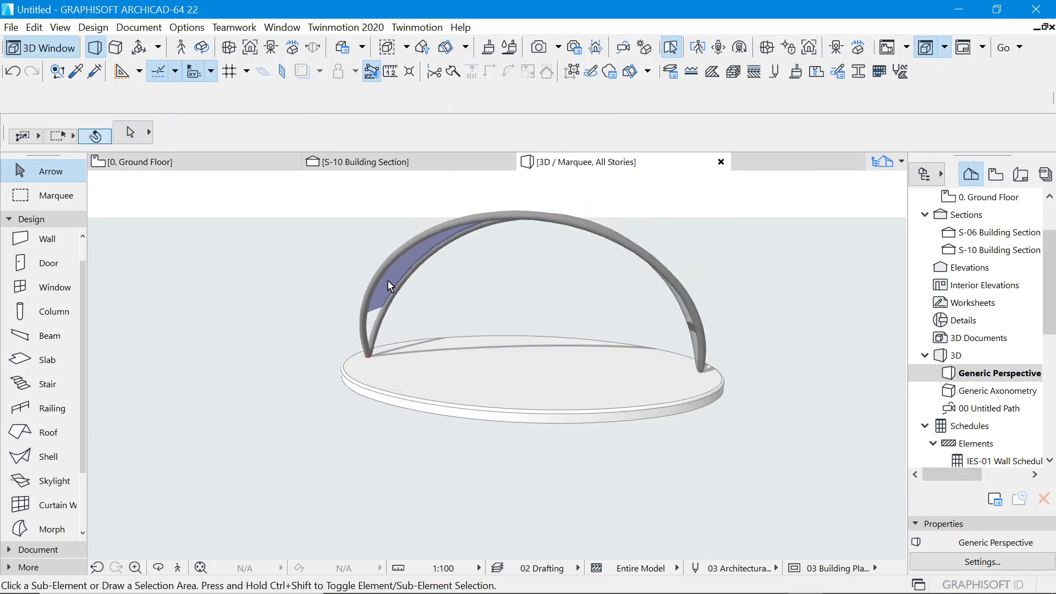
left_click(444, 385)
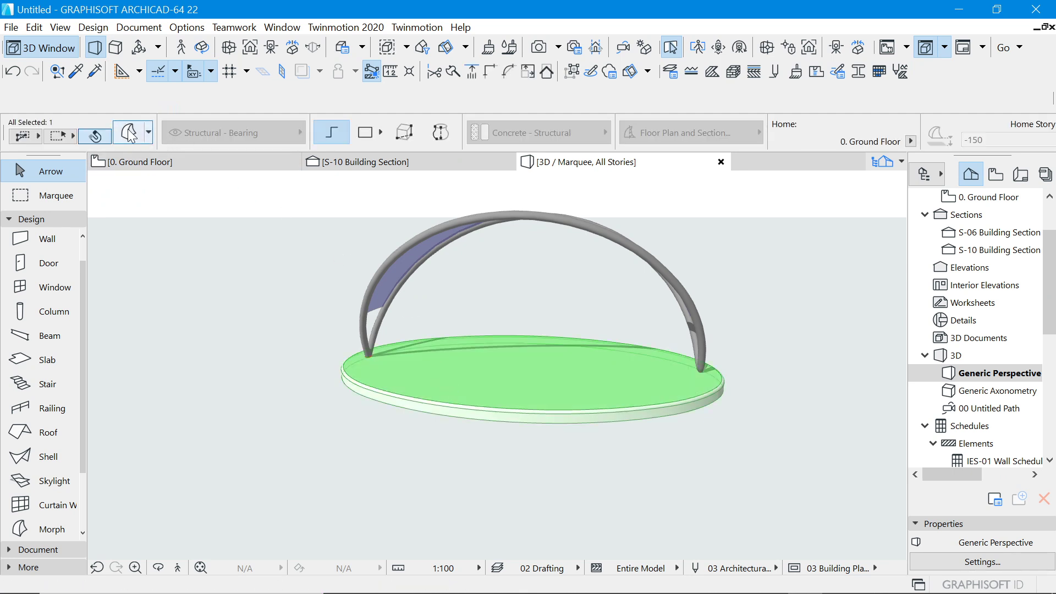
key("ctrl+t")
left_click(441, 200)
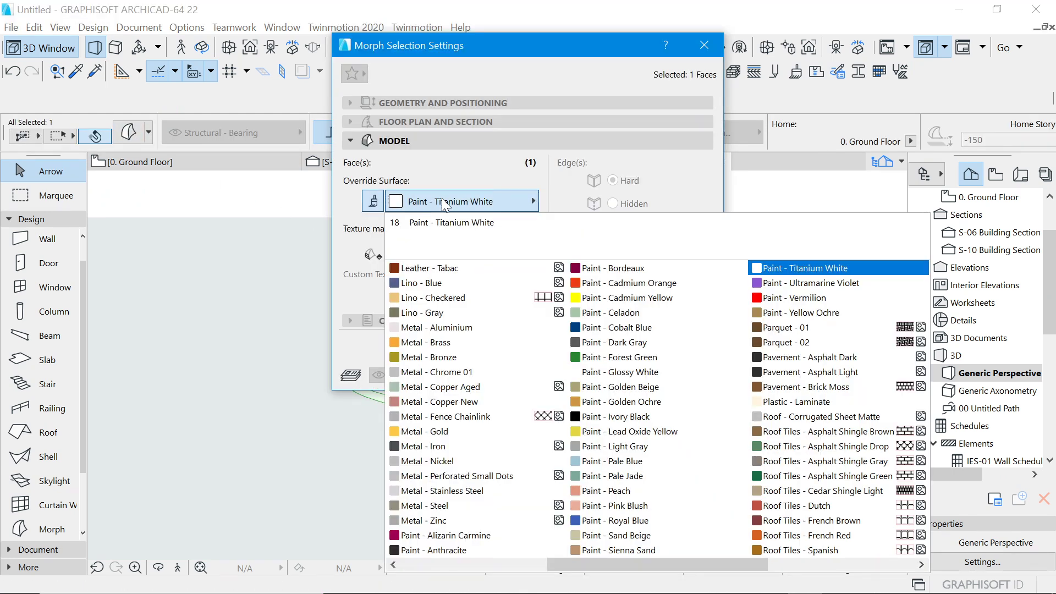
left_click(644, 444)
left_click(681, 372)
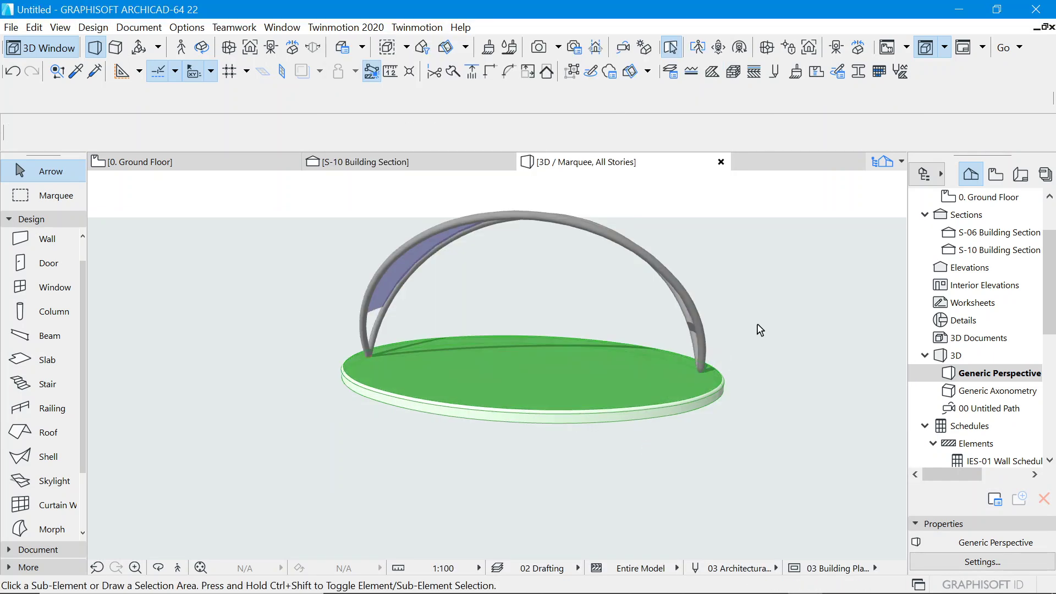
Select only the base morph's side face, override its surface with Paint - Dark Gray, and deselect it.
scroll(378, 400, "up", 3)
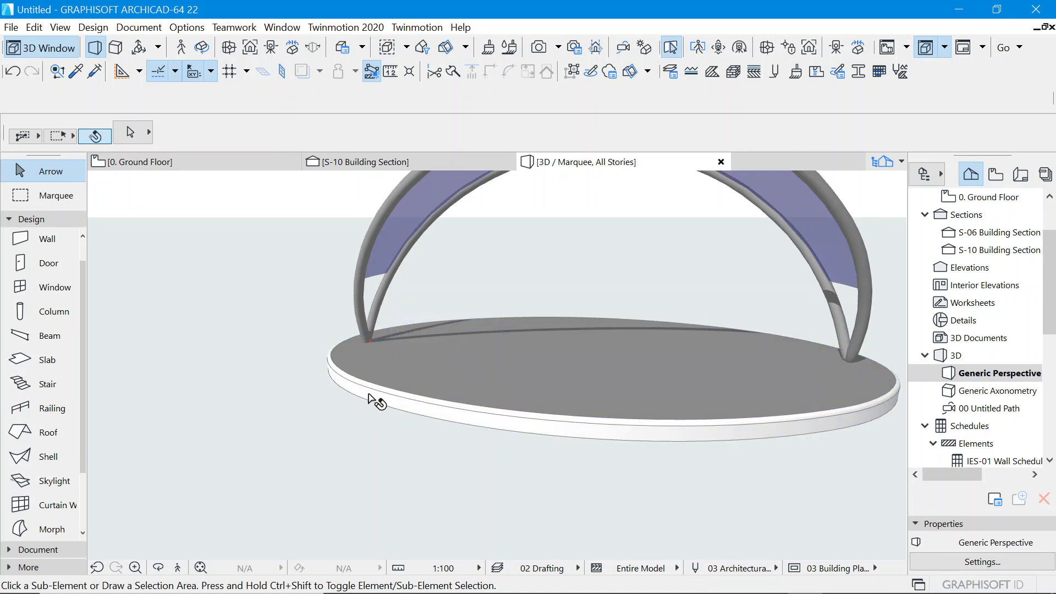
left_click(388, 405)
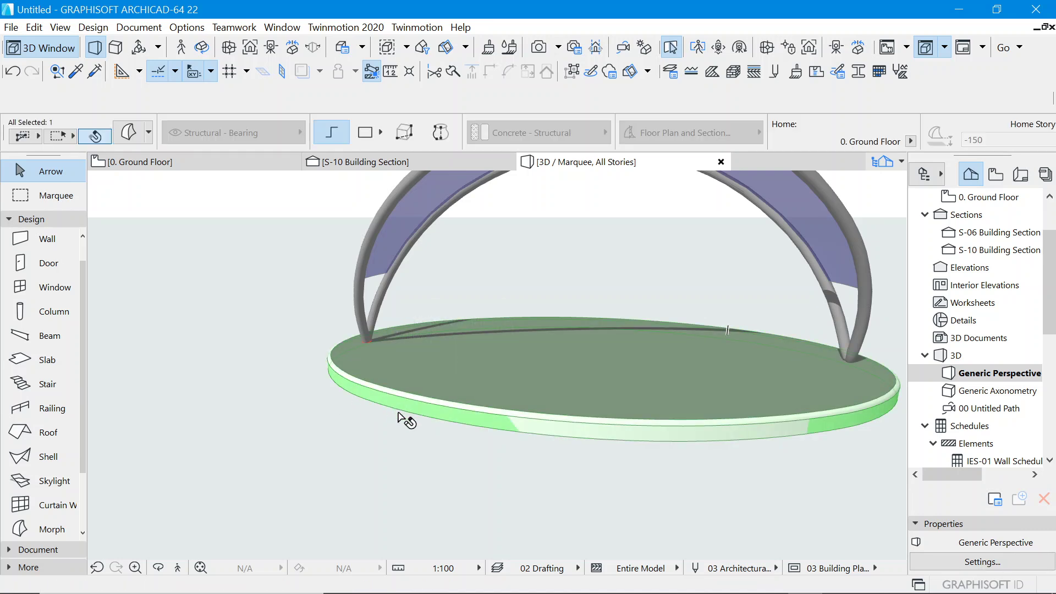
left_click(138, 137)
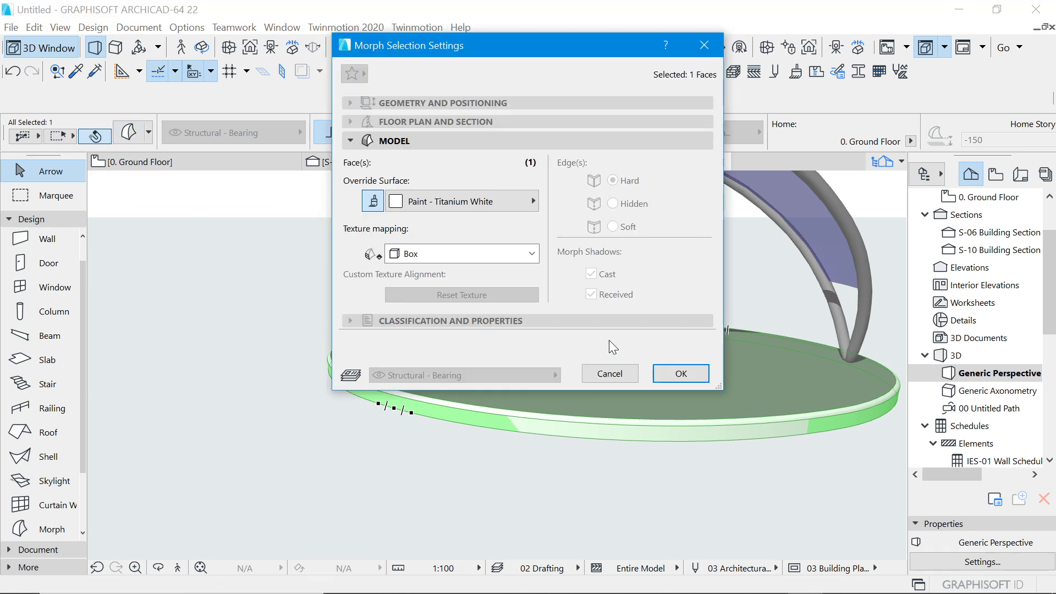
left_click(462, 202)
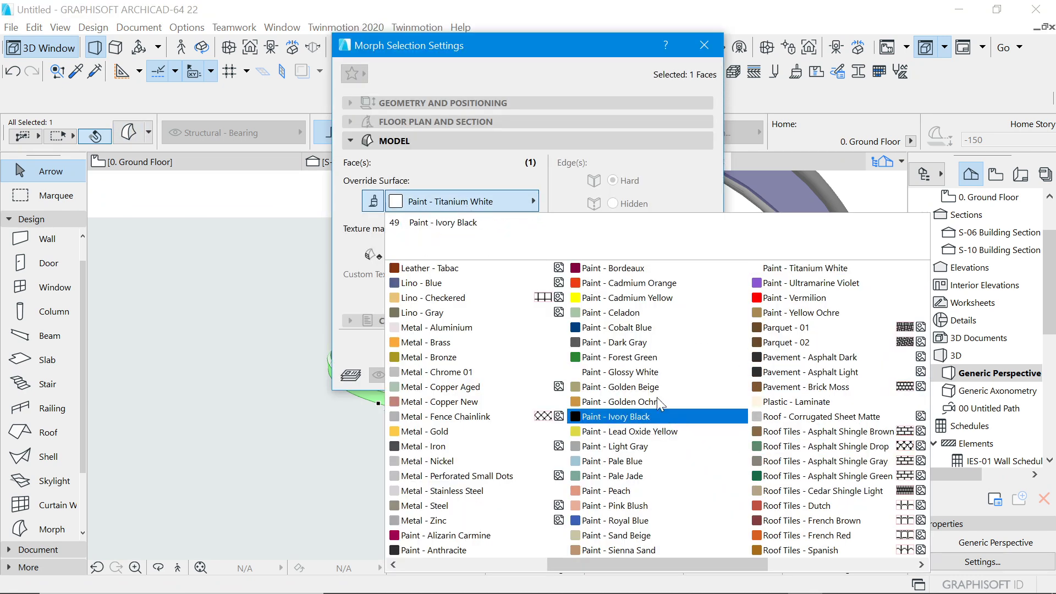
left_click(621, 342)
left_click(680, 374)
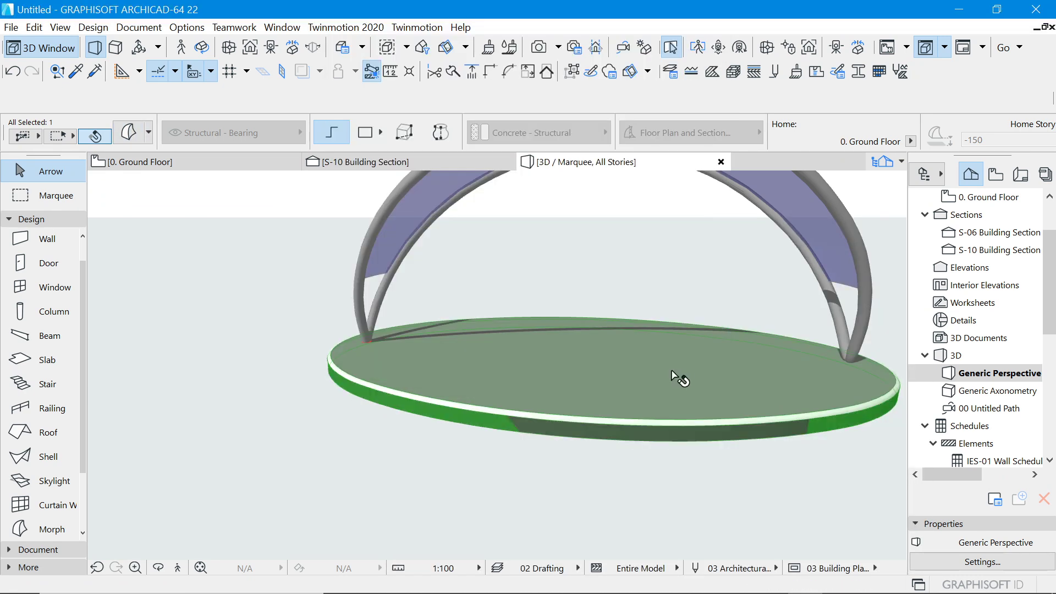
left_click(529, 474)
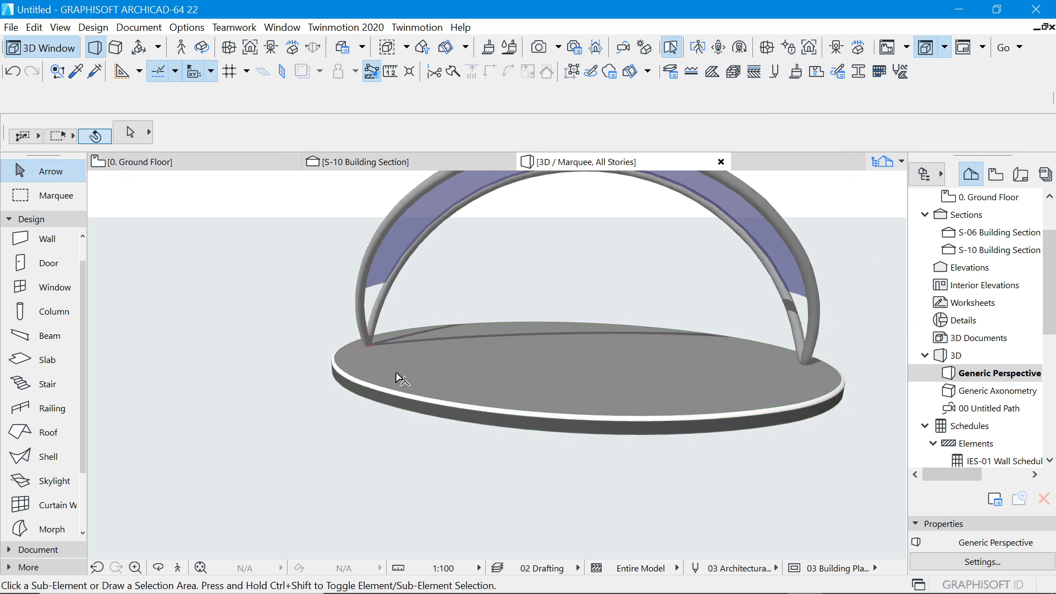
Select the whole base morph, set its edges to Soft, and deselect it.
left_click(142, 134)
left_click(146, 118)
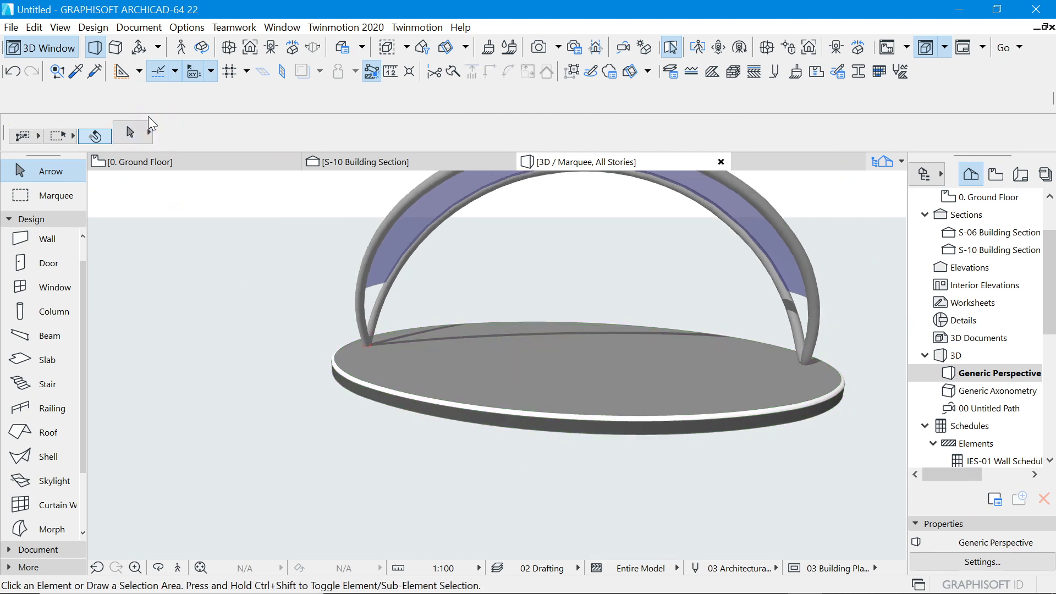
scroll(386, 366, "up", 2)
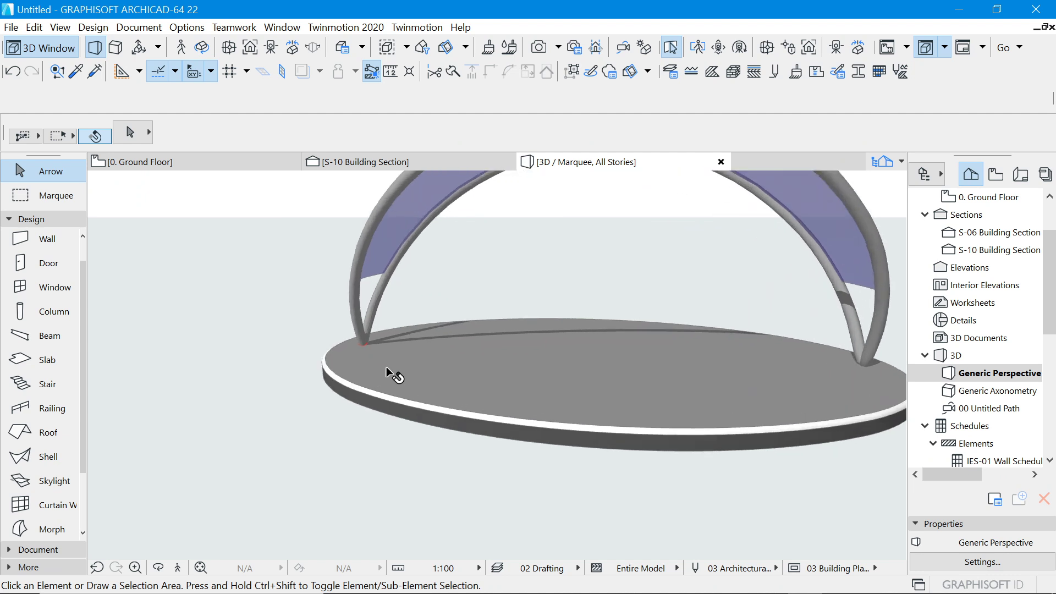
left_click(384, 385)
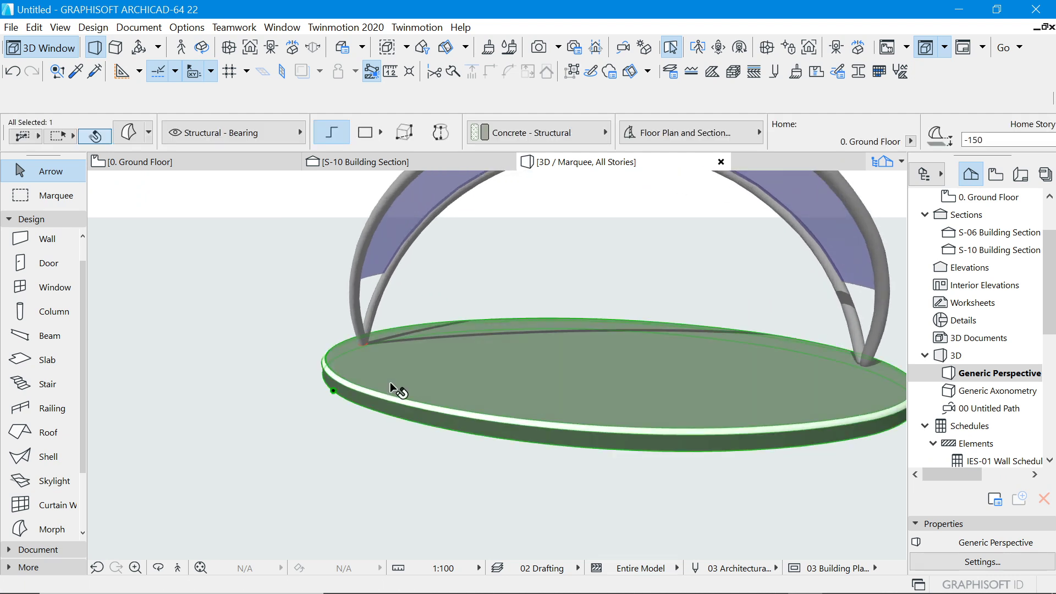
left_click(138, 136)
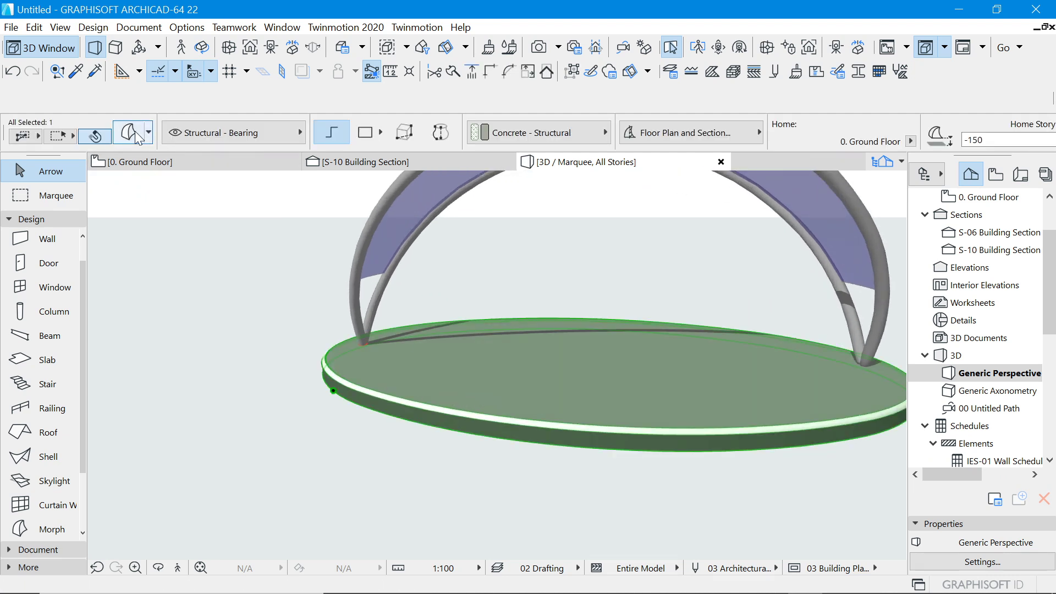
left_click(613, 226)
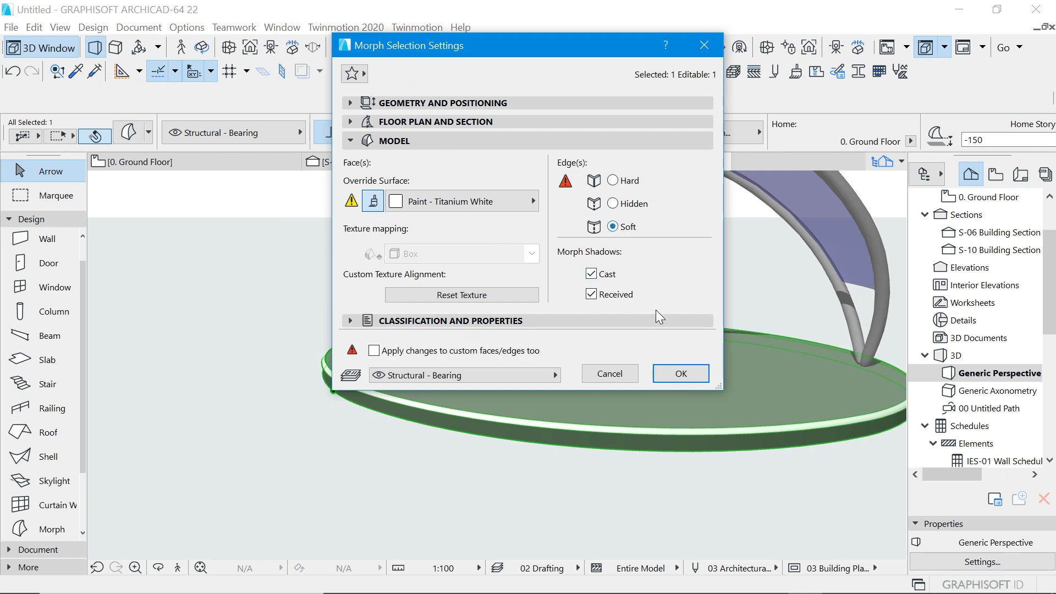
left_click(681, 374)
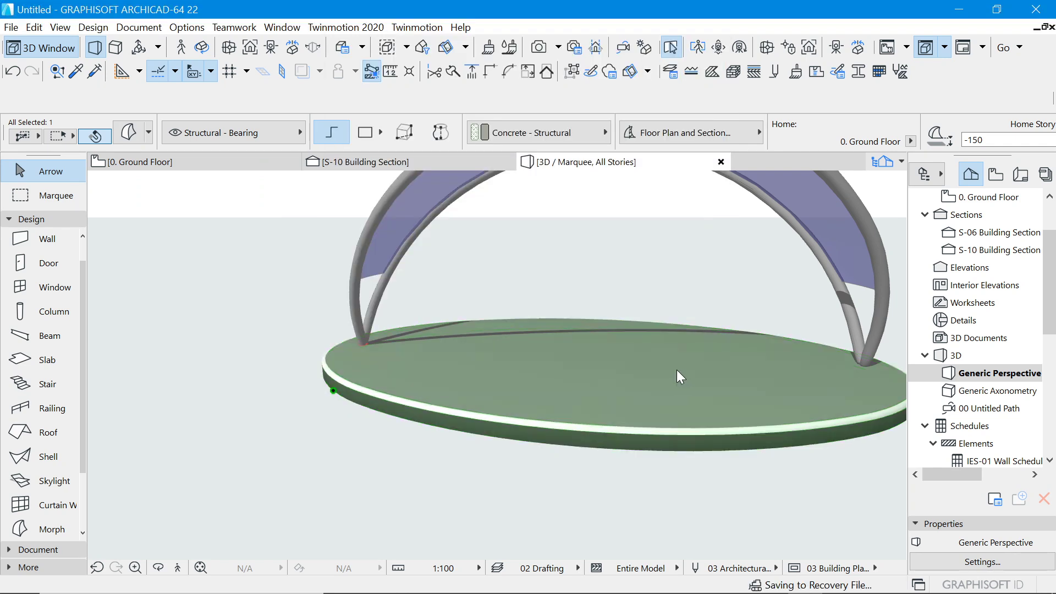
left_click(370, 422)
scroll(424, 434, "down", 3)
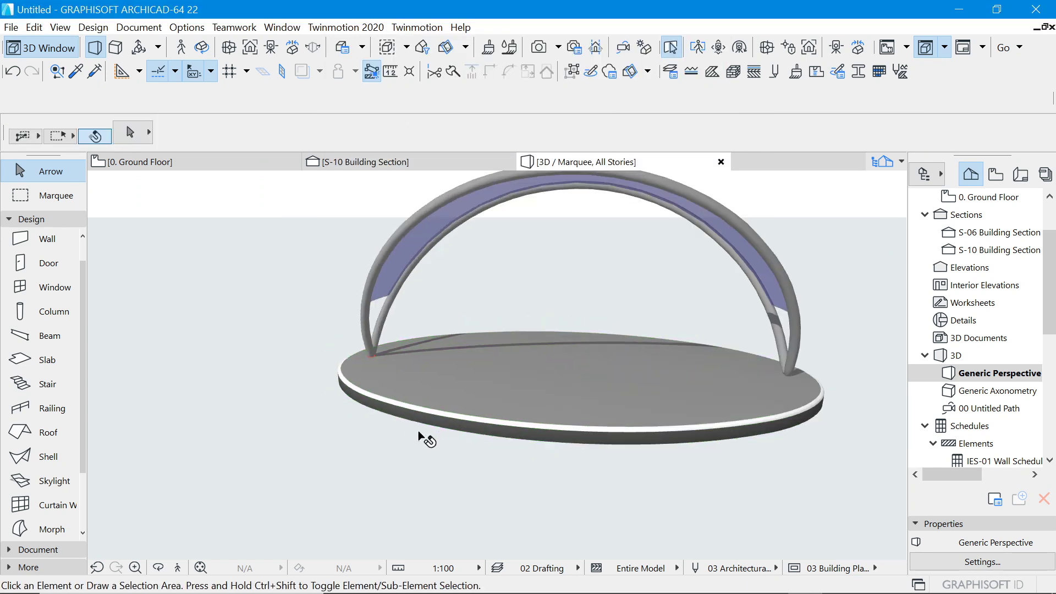
On the Ground Floor plan, place a column centred on the pipe junction at the ellipse's left end.
left_click(210, 47)
left_click_drag(700, 401, 676, 427)
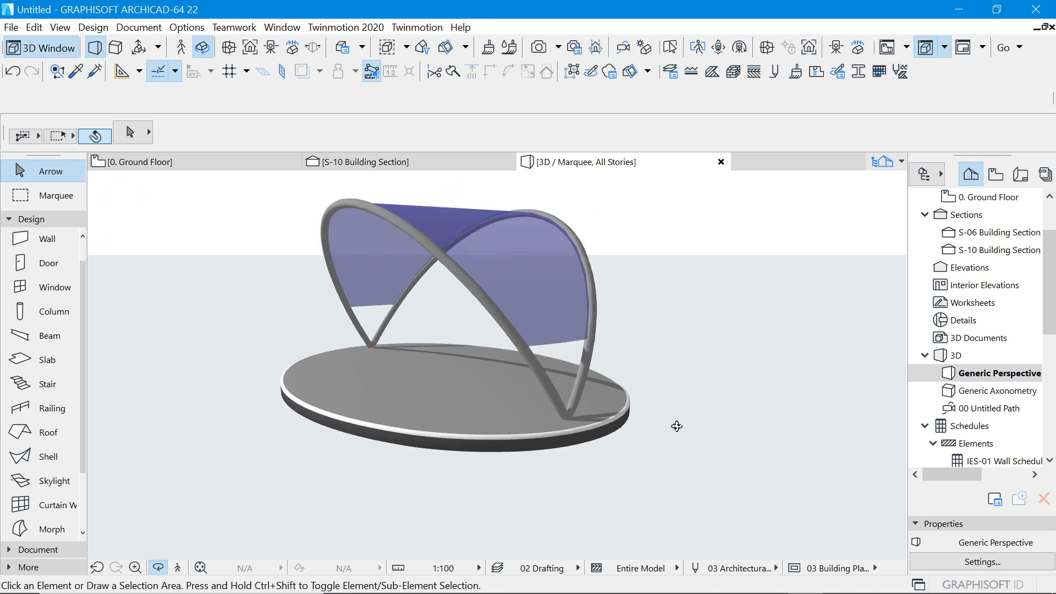
scroll(591, 420, "up", 2)
left_click_drag(586, 400, 585, 400)
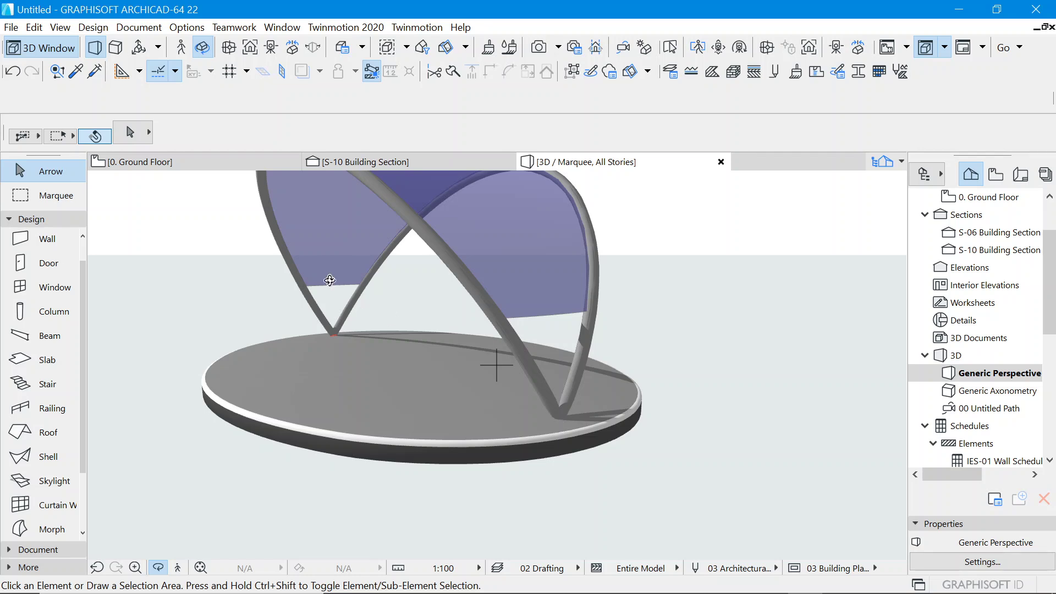
left_click(162, 163)
scroll(410, 360, "up", 5)
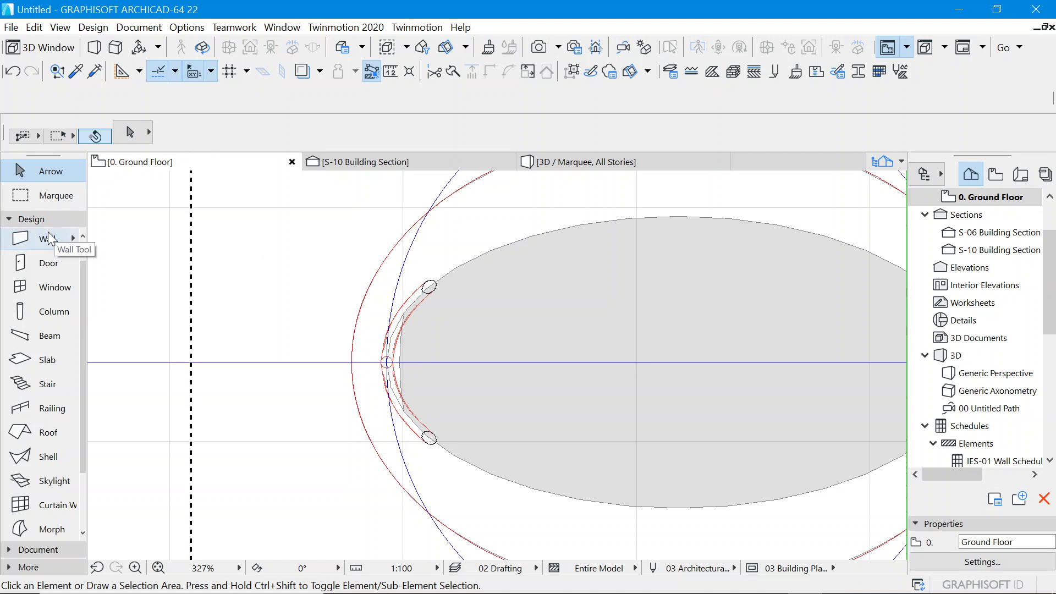
left_click(55, 311)
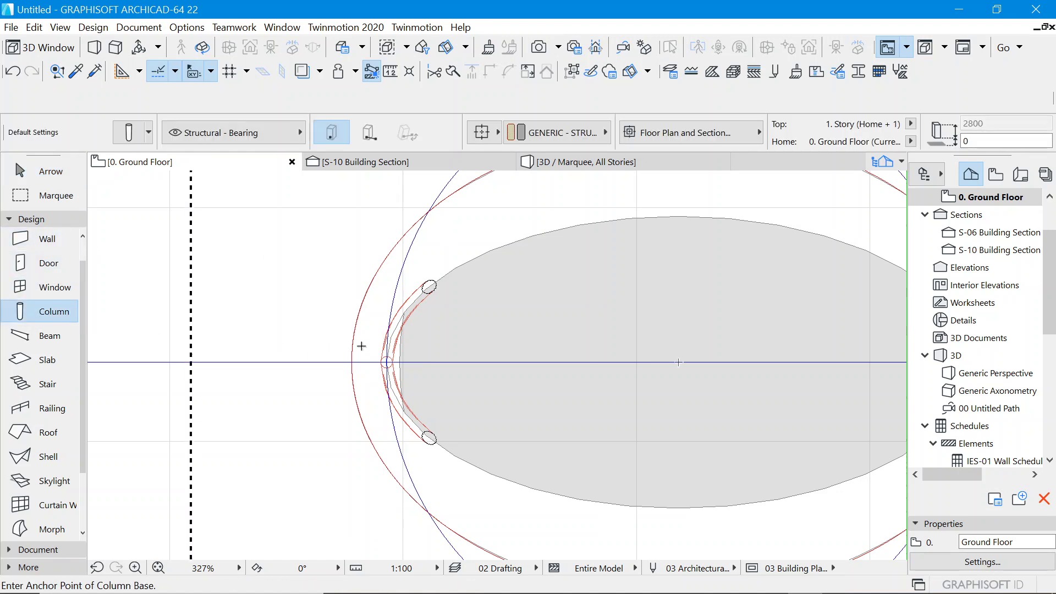
scroll(391, 366, "up", 7)
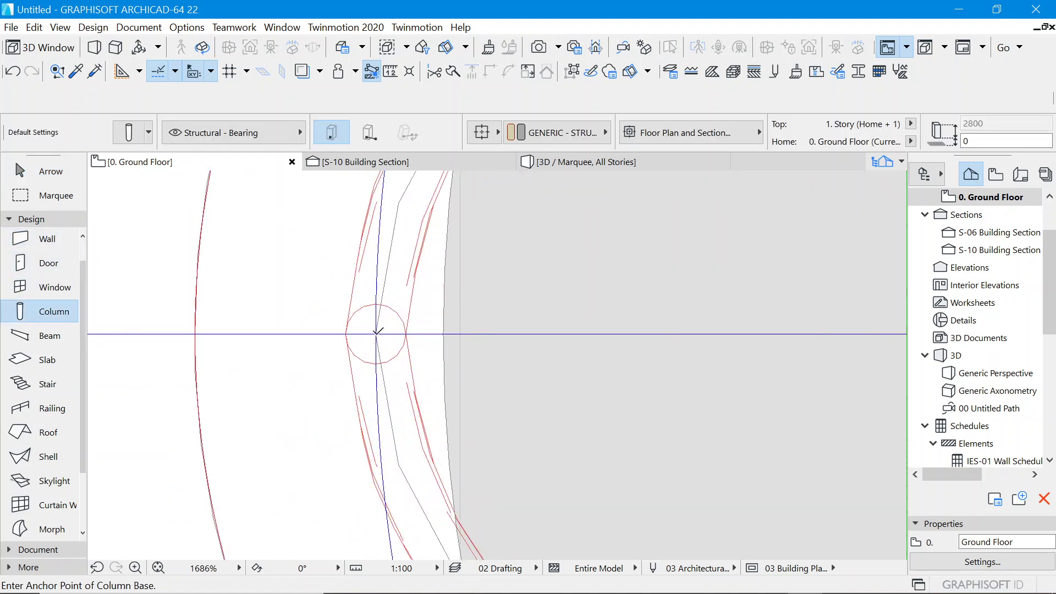
left_click(376, 334)
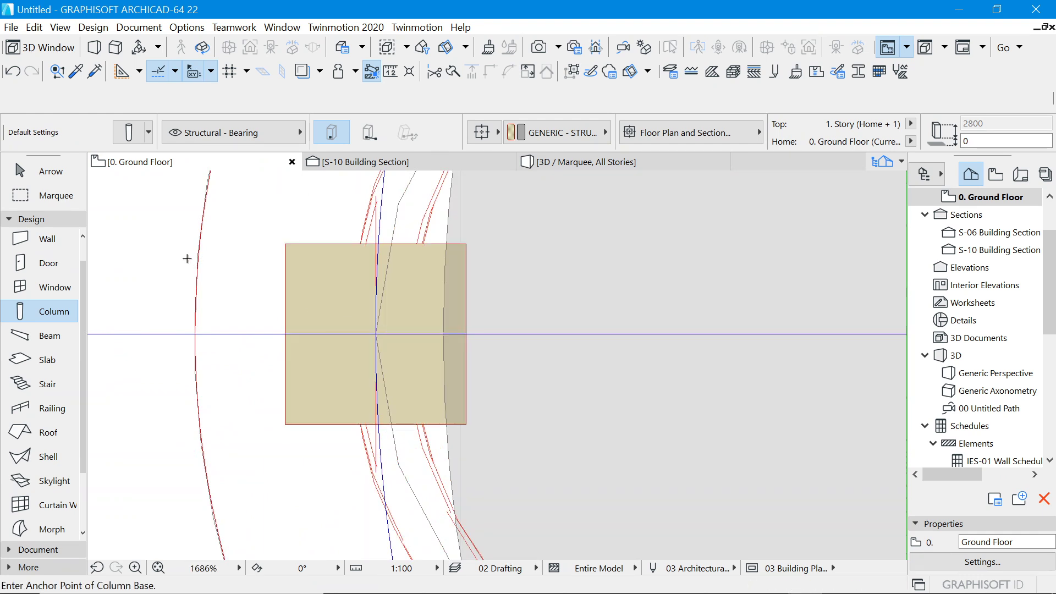
scroll(189, 259, "down", 5)
key("Escape")
Select the new column and set its top to Not Linked.
scroll(220, 256, "up", 3)
scroll(214, 259, "up", 2)
left_click(235, 254)
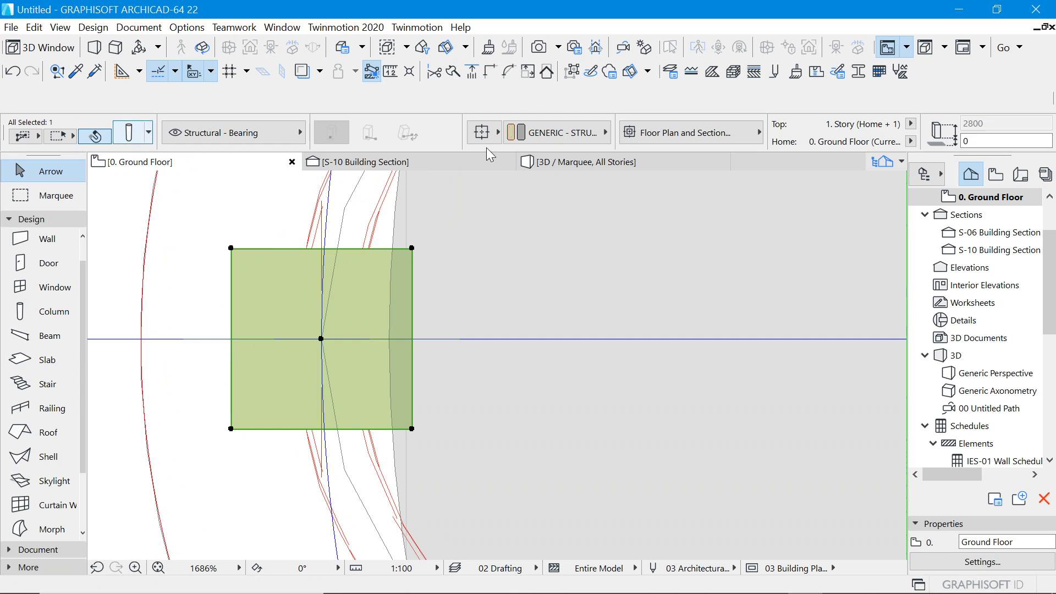
key("ctrl+t")
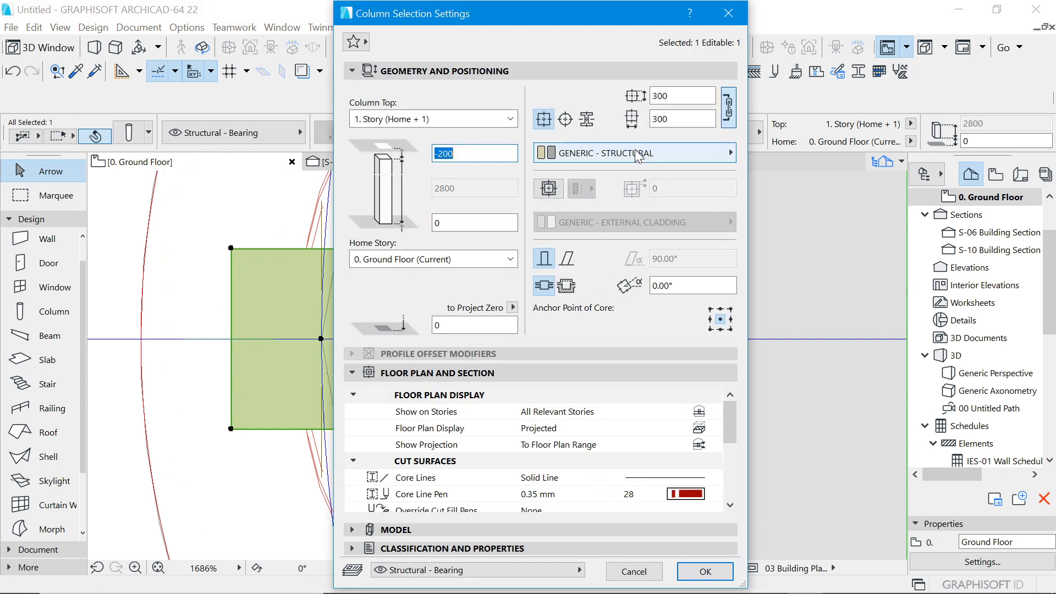
left_click(448, 120)
left_click(390, 180)
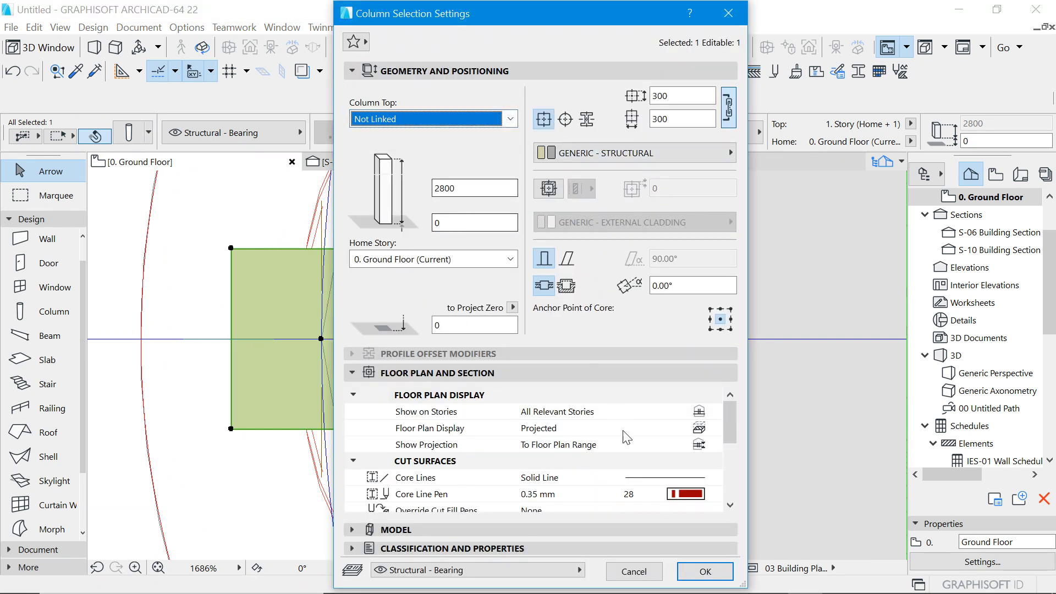
left_click(705, 571)
Change the column to a circular section with a diameter of 400 and a height of 200, and deselect it.
scroll(467, 330, "down", 2)
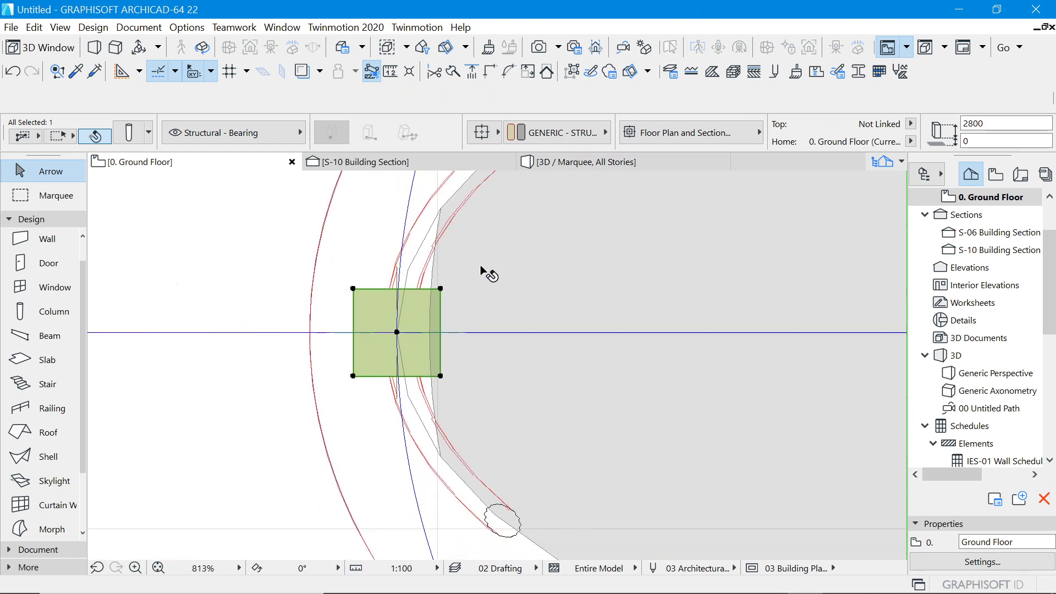
left_click(482, 132)
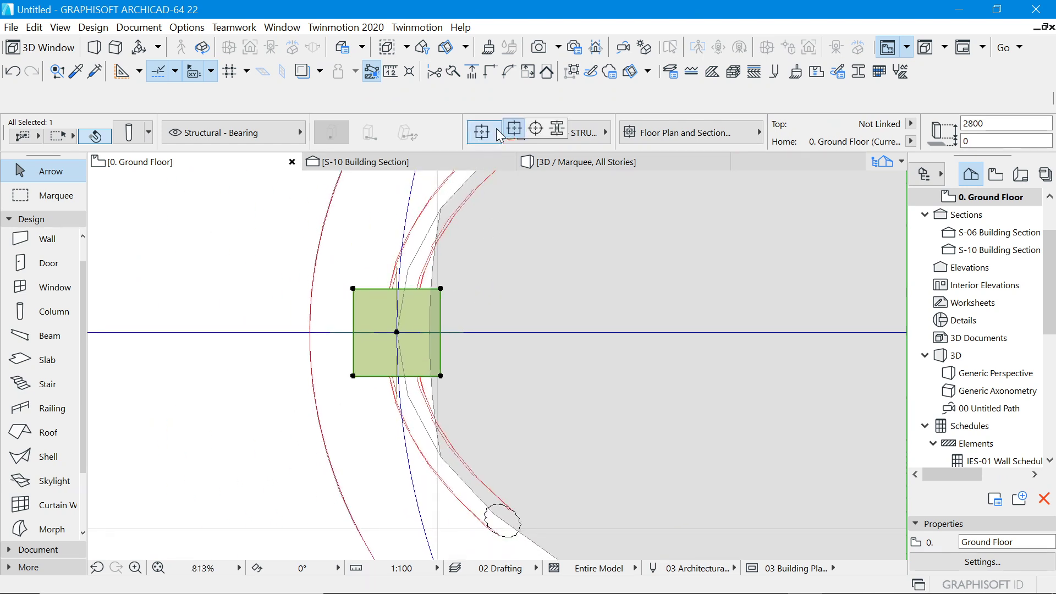
left_click(535, 129)
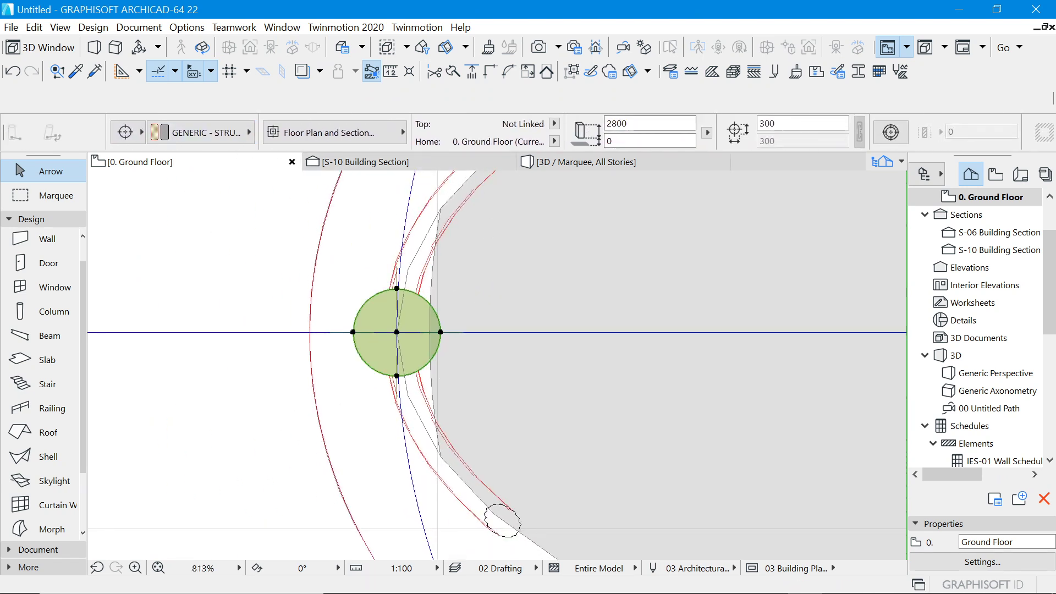
left_click_drag(760, 124, 765, 124)
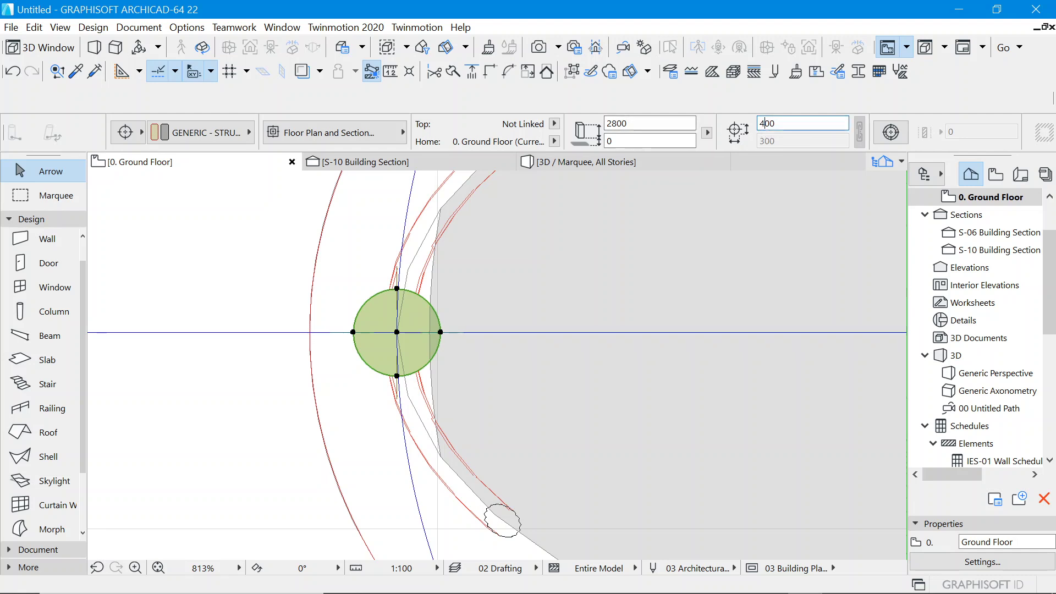
type("4")
left_click(623, 125)
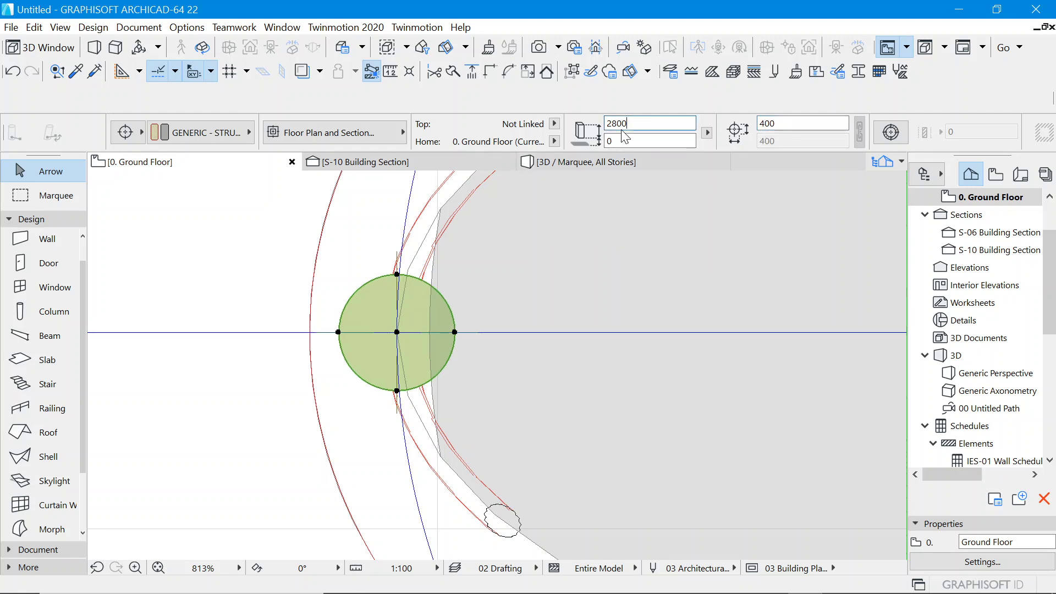
type("2")
left_click(263, 321)
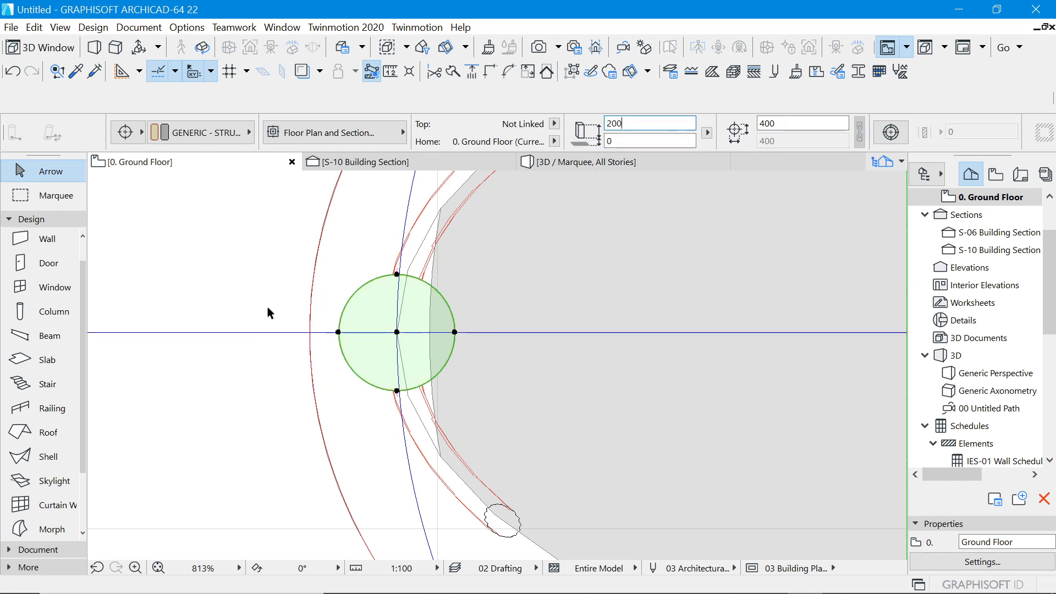
left_click(266, 294)
Deselect the column and show the marqueed area of the floor plan in 3D.
scroll(256, 313, "down", 1)
scroll(252, 312, "down", 6)
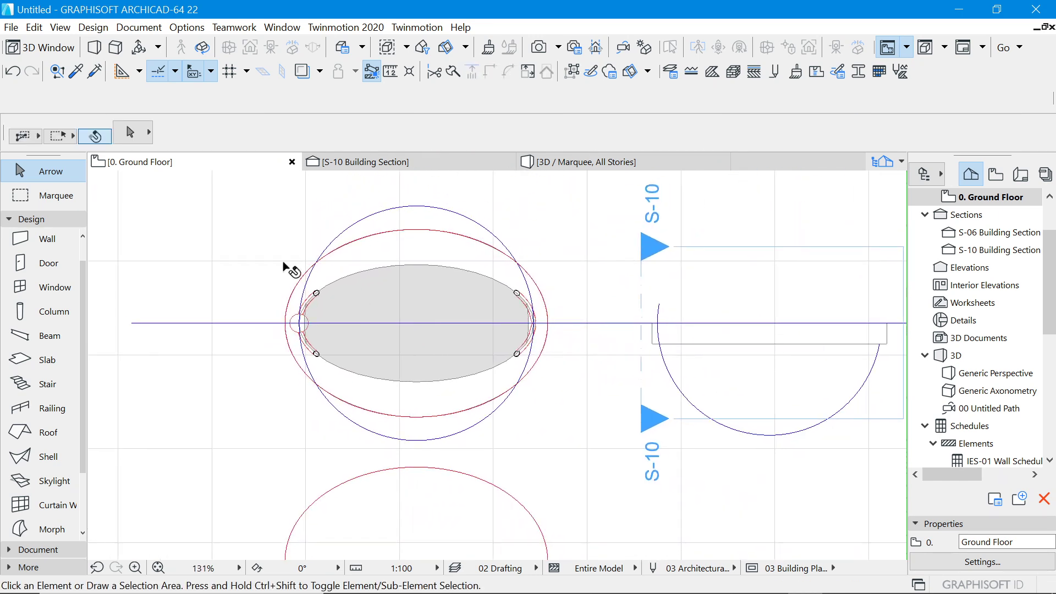
right_click(174, 249)
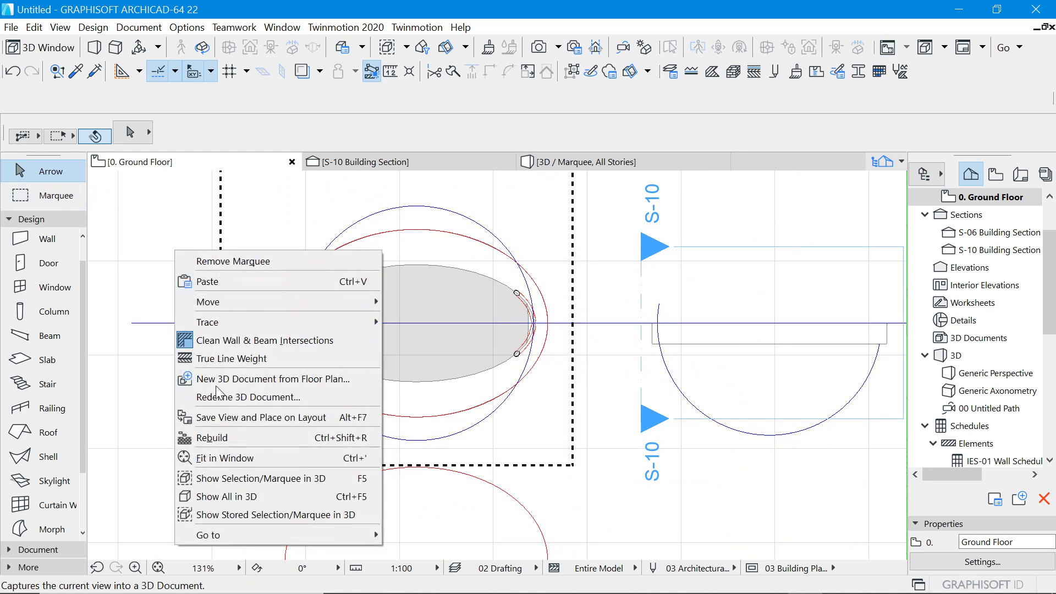
left_click(238, 476)
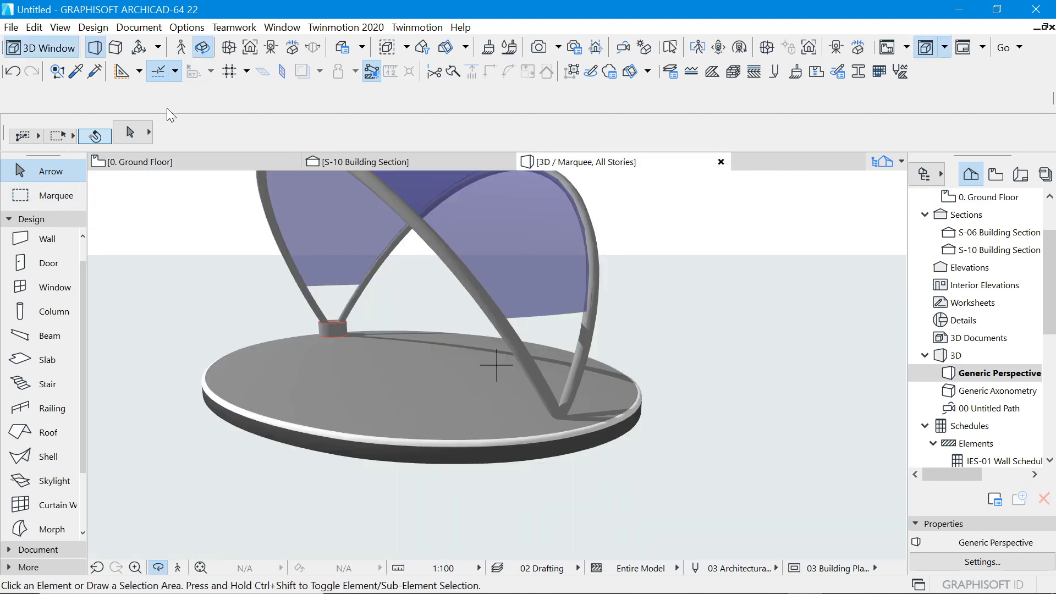
Convert the circular column under the pipe junction into a morph.
left_click(190, 49)
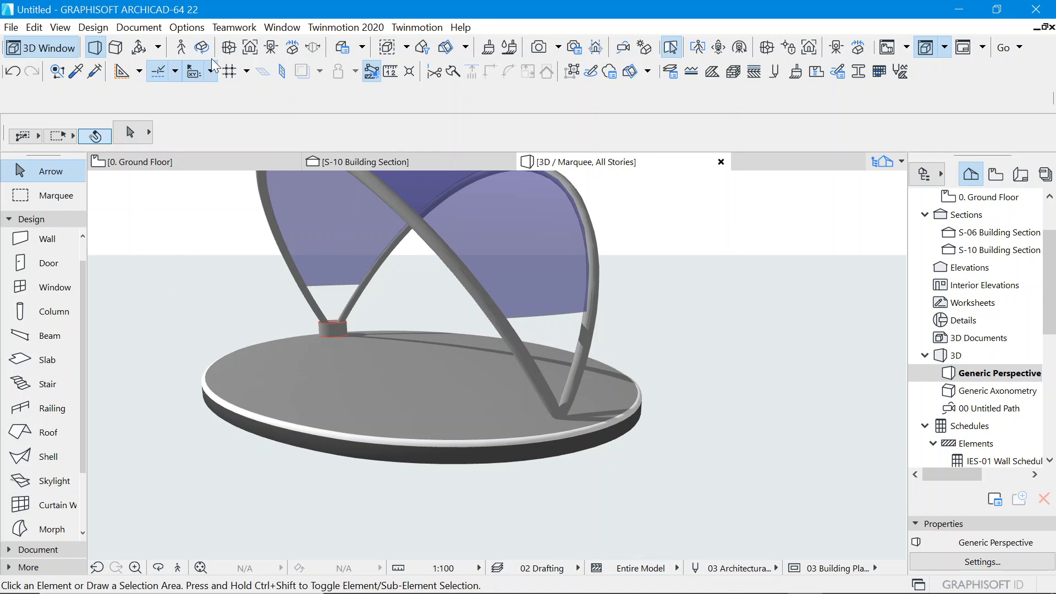
left_click(200, 48)
left_click_drag(174, 316, 495, 386)
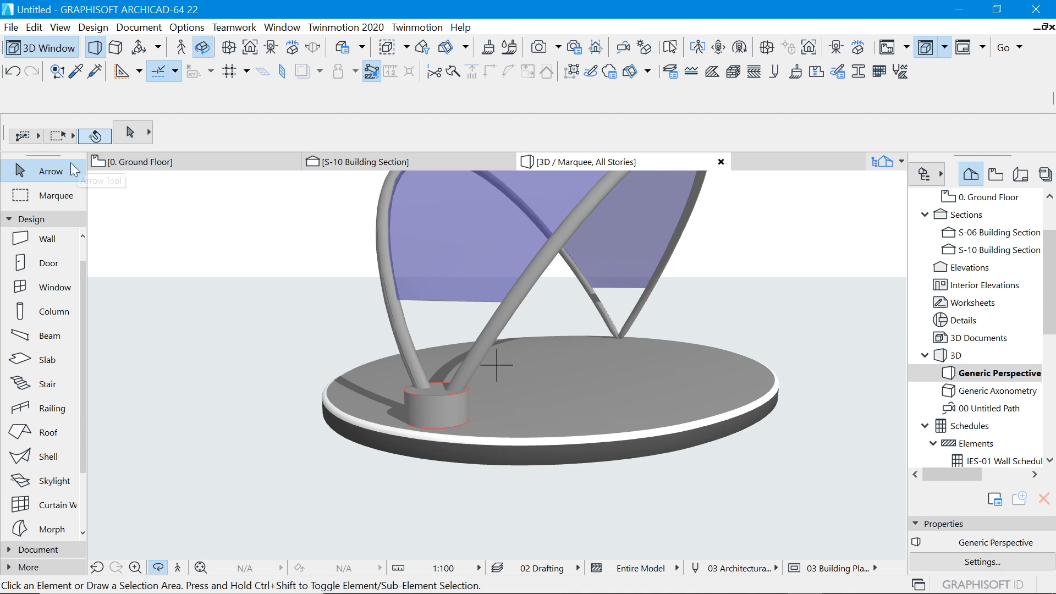
key("Escape")
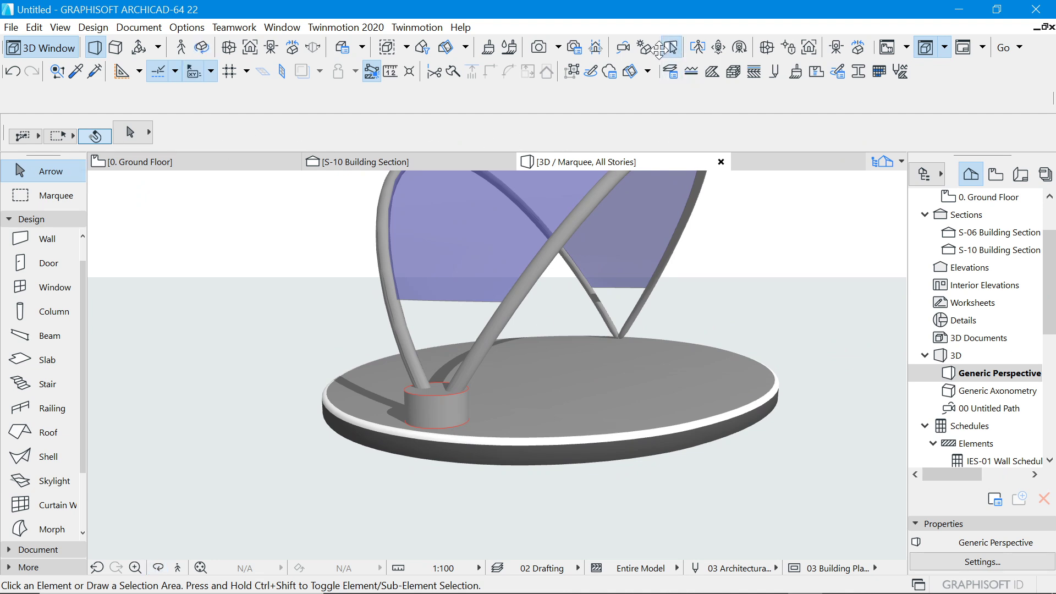
left_click(432, 401)
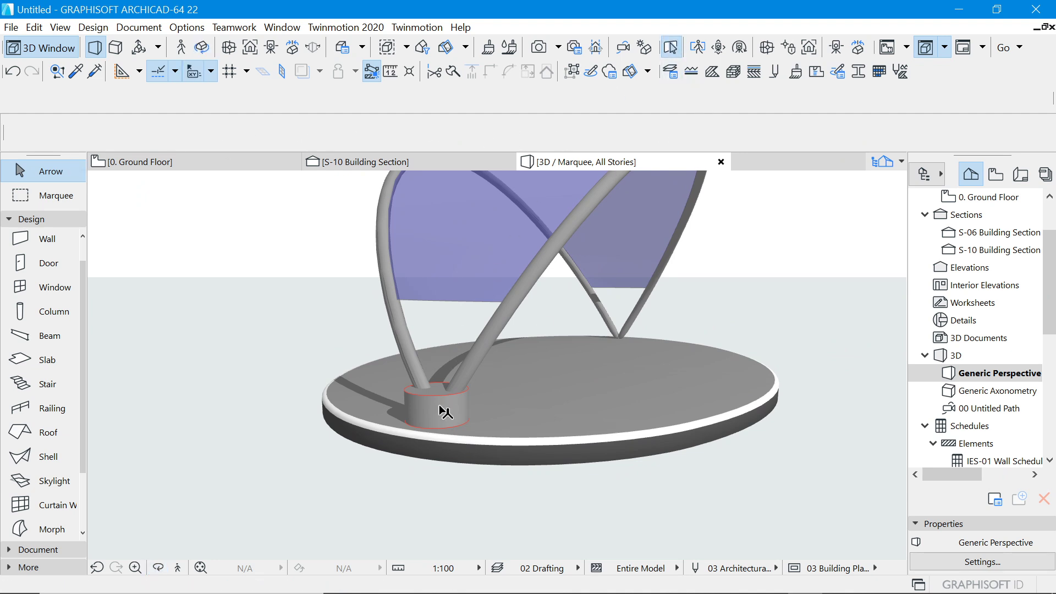
right_click(266, 237)
left_click(318, 364)
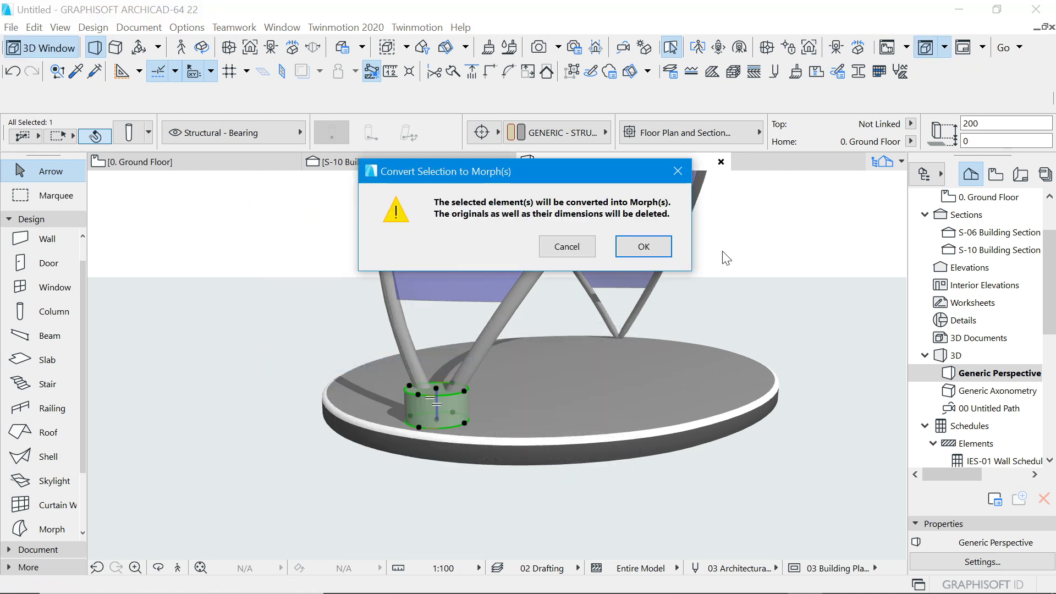
left_click(644, 246)
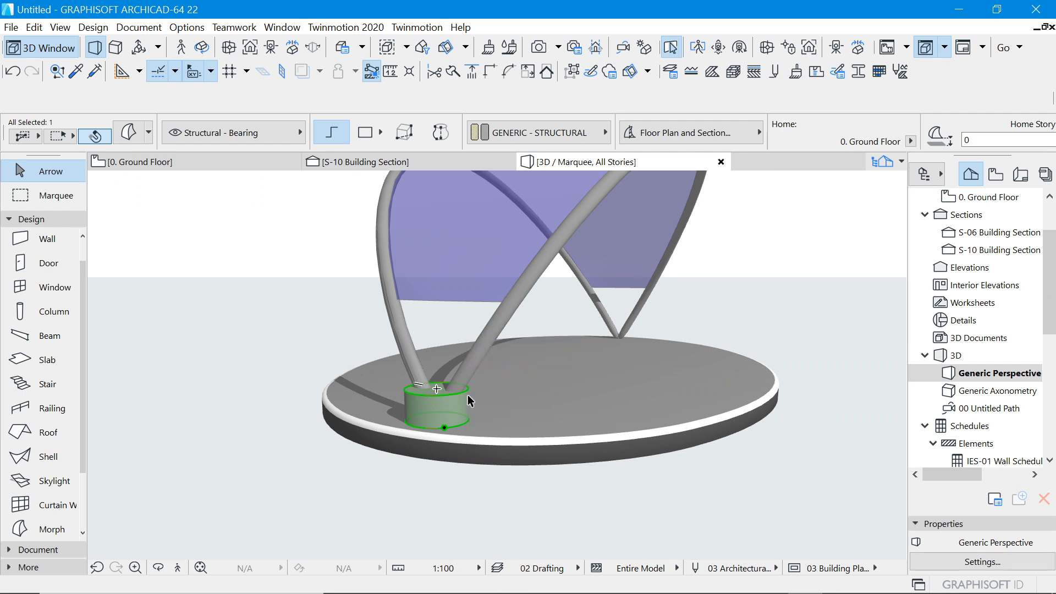
Fillet the upper edge of the round footing morph with a radius of 35, and deselect it.
left_click(412, 393)
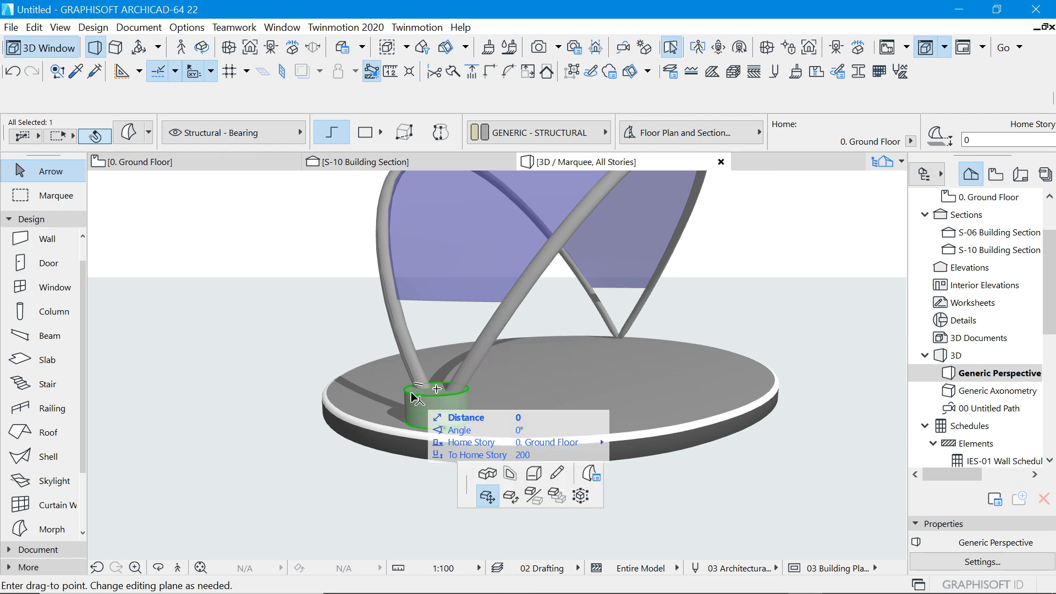
left_click(164, 185)
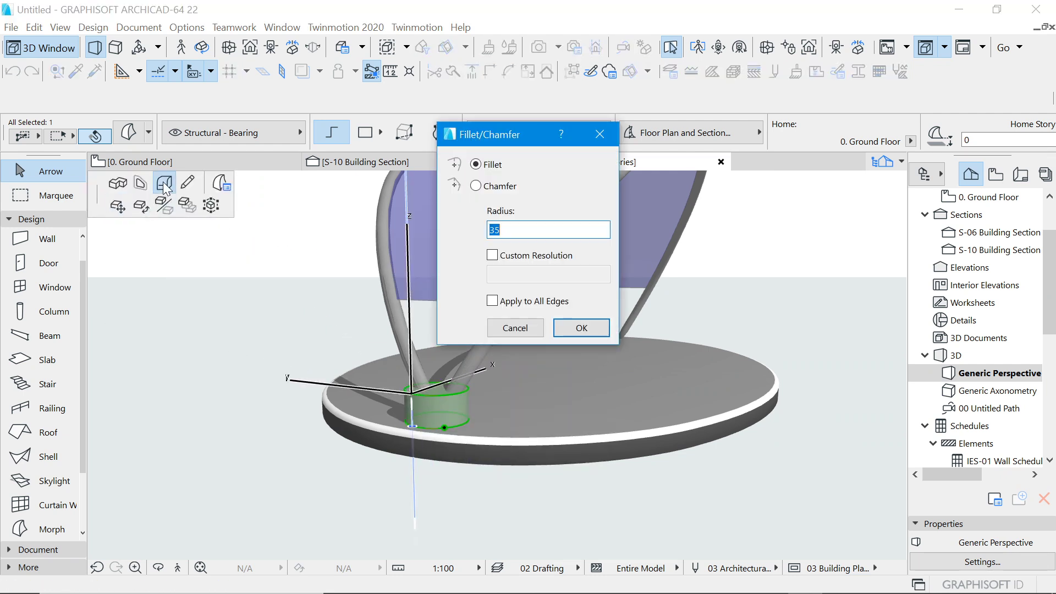
left_click(582, 328)
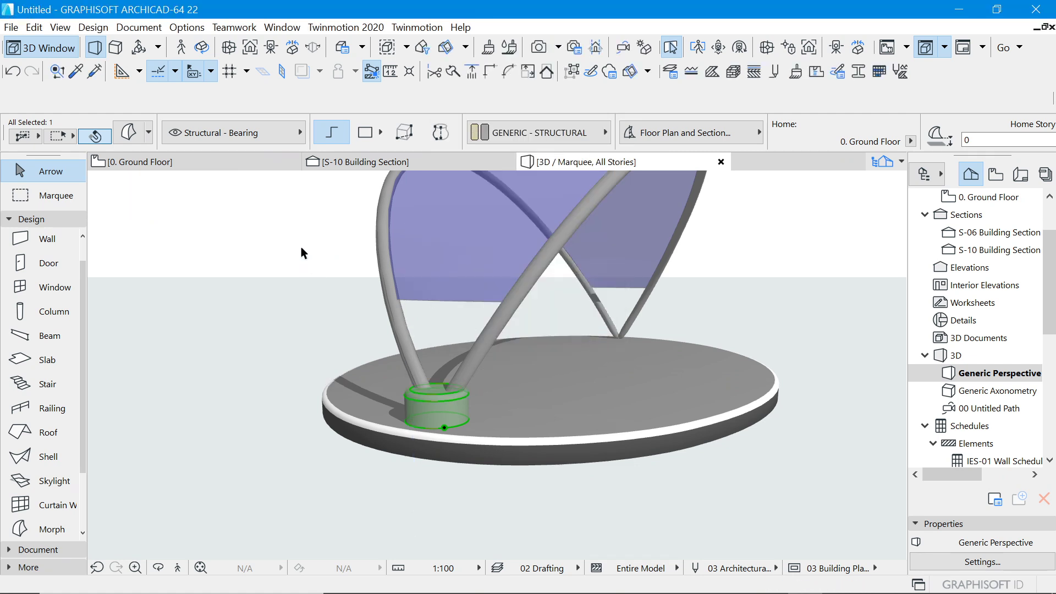
left_click(318, 265)
Switch to sub-element selection and override the surface of the footing's side face with Paint - Dark Gray.
left_click(136, 136)
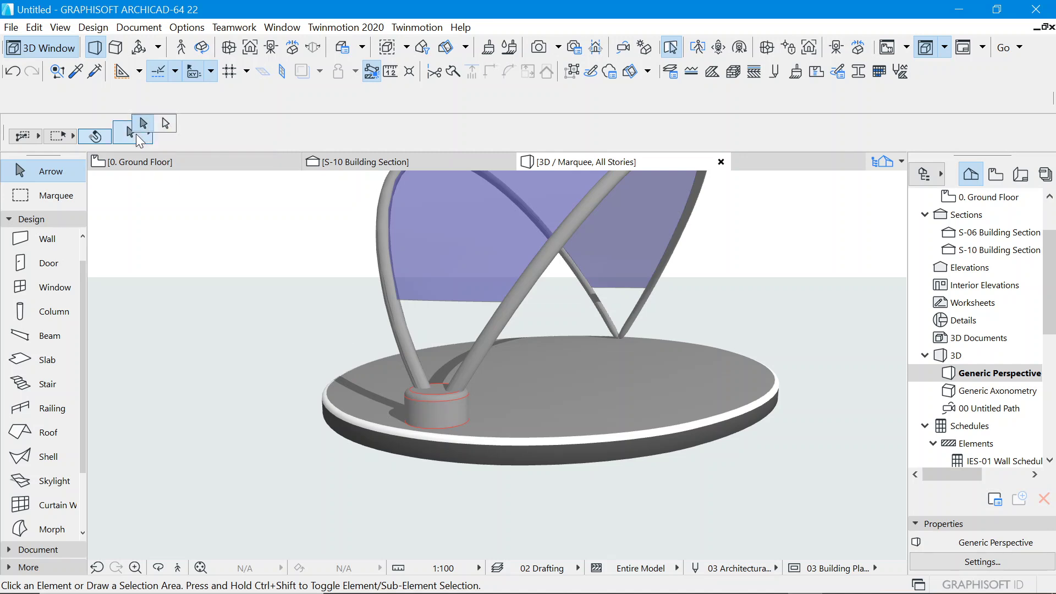
left_click(436, 419)
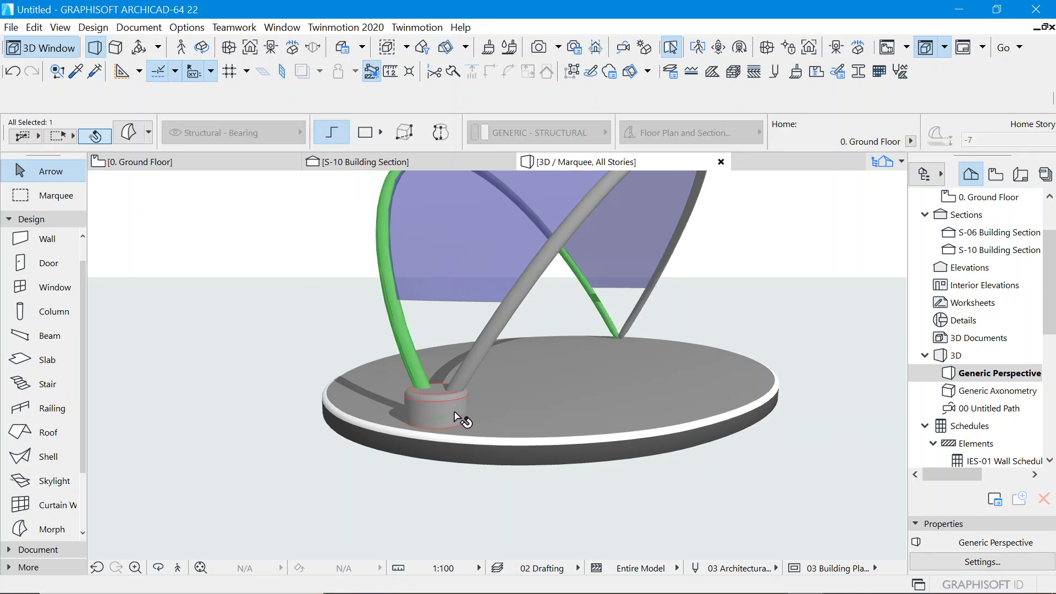
key("Escape")
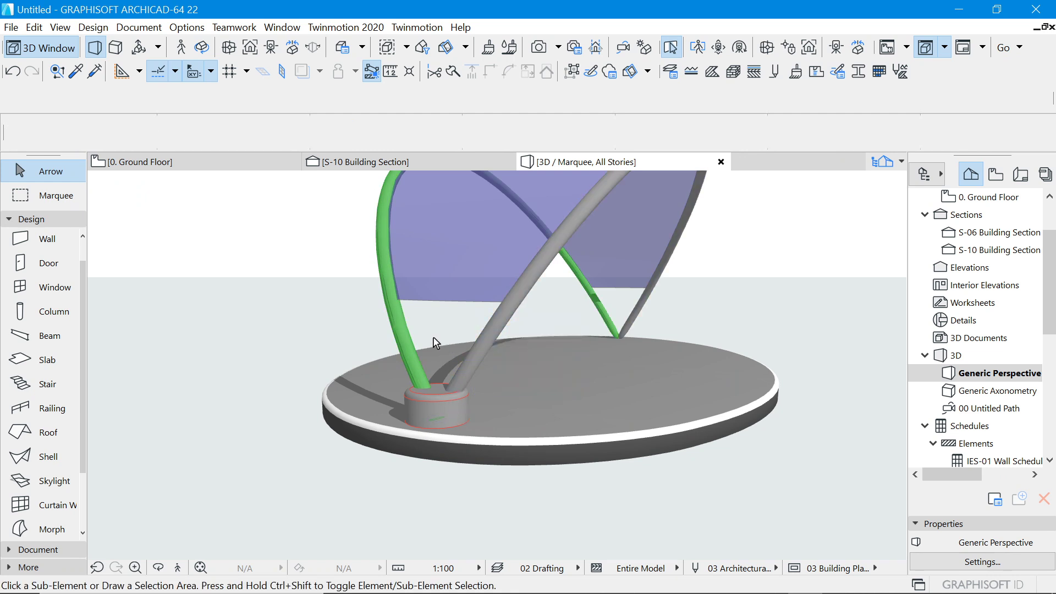
left_click(444, 411)
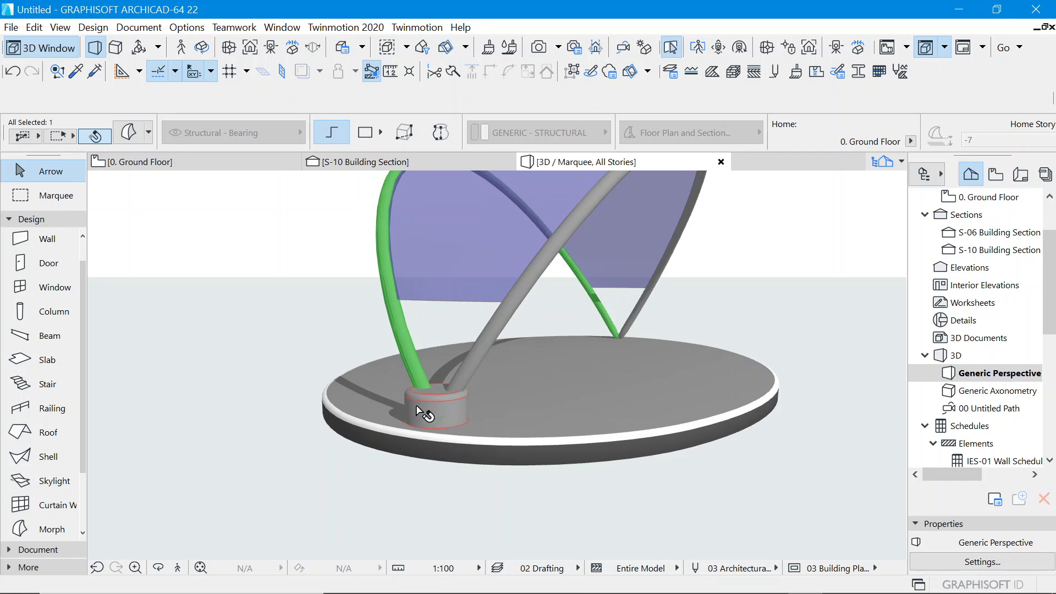
key("Escape")
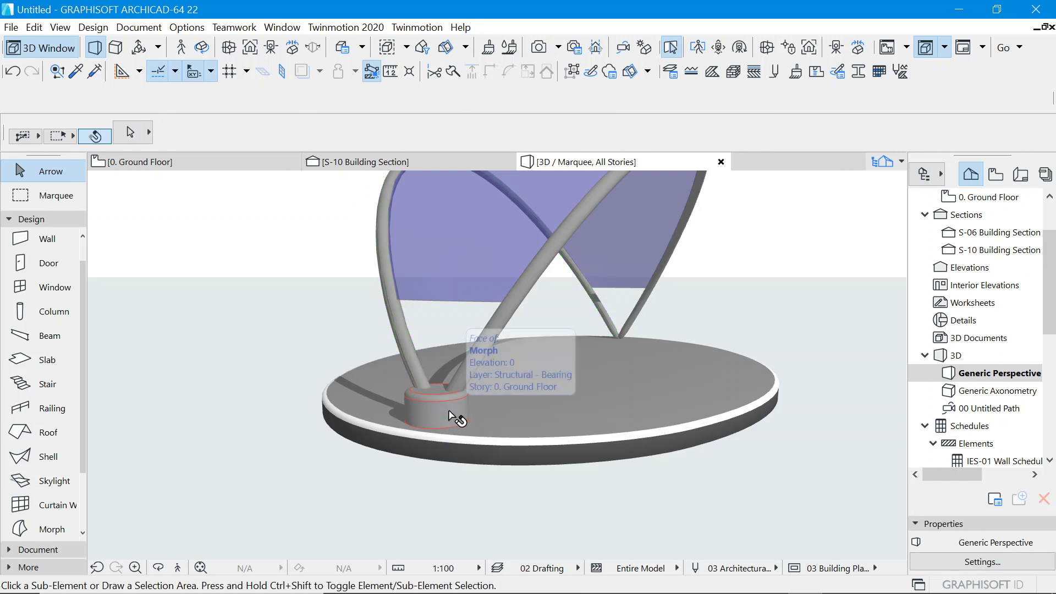
scroll(436, 414, "up", 2)
left_click(409, 412)
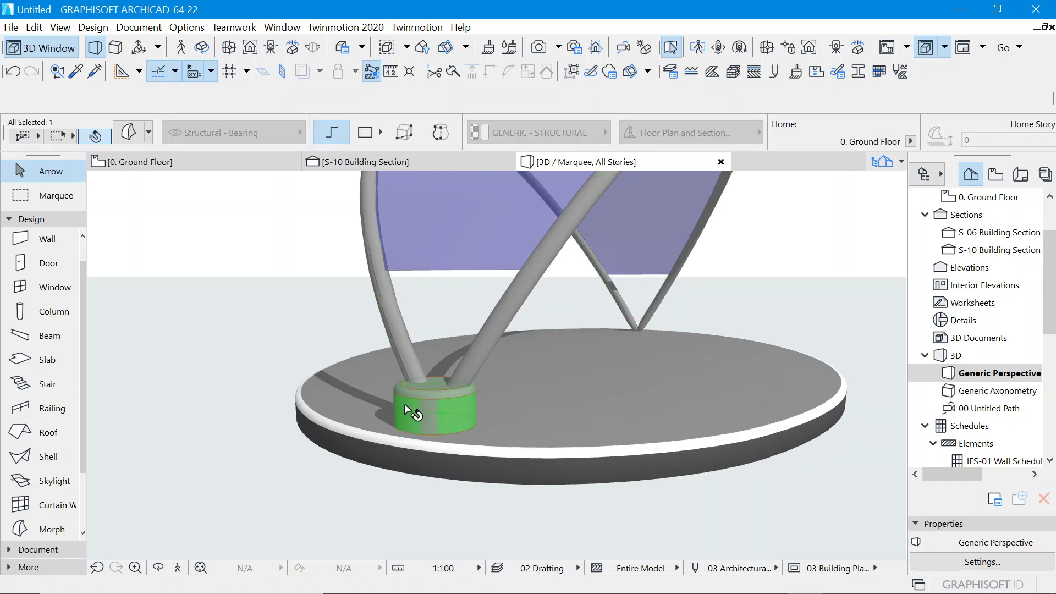
left_click(128, 133)
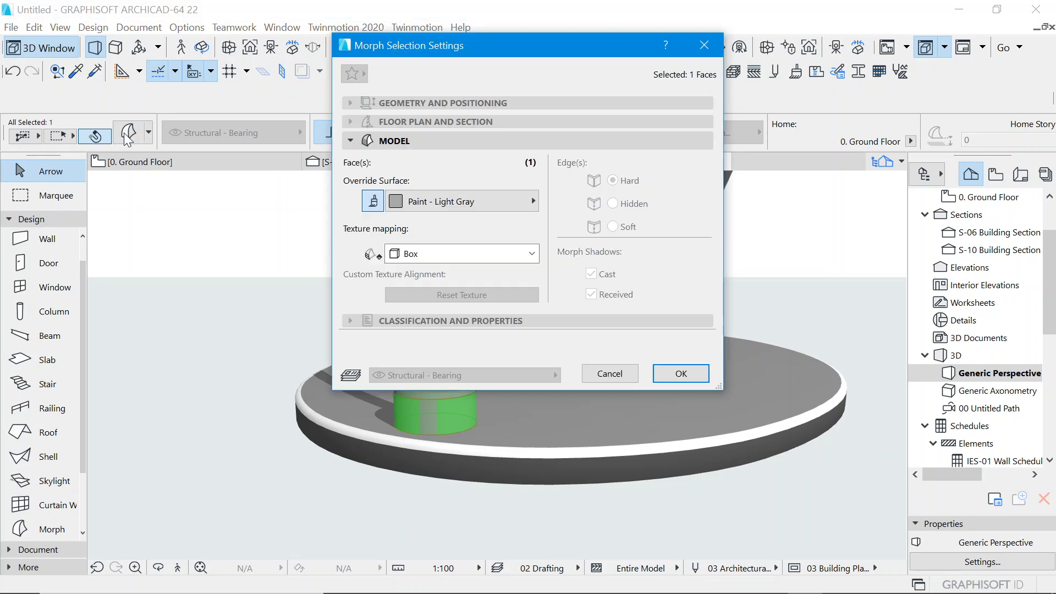
left_click(445, 203)
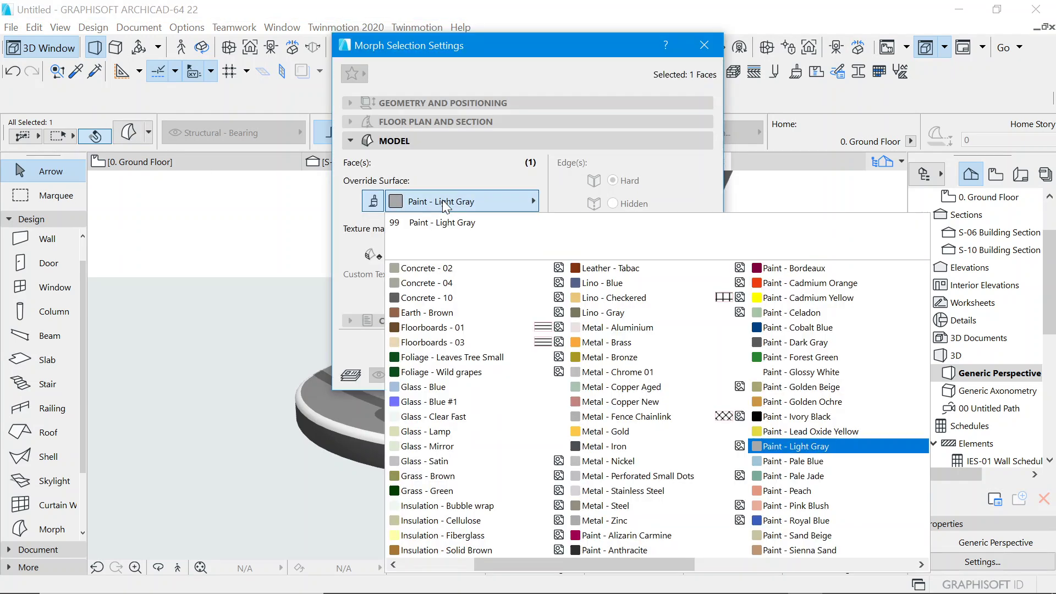
left_click(798, 342)
left_click(679, 372)
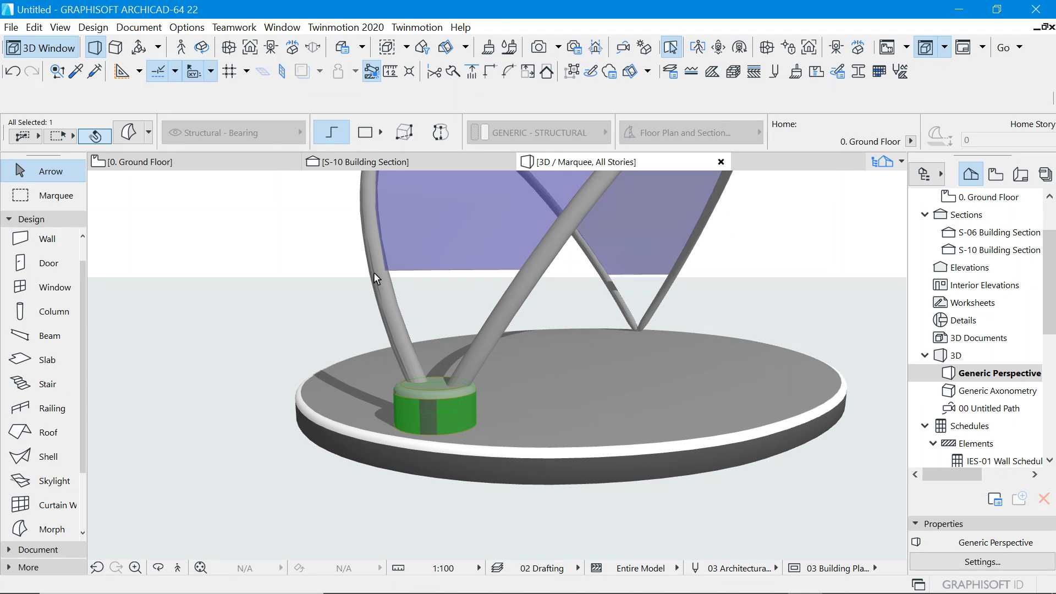
left_click(271, 255)
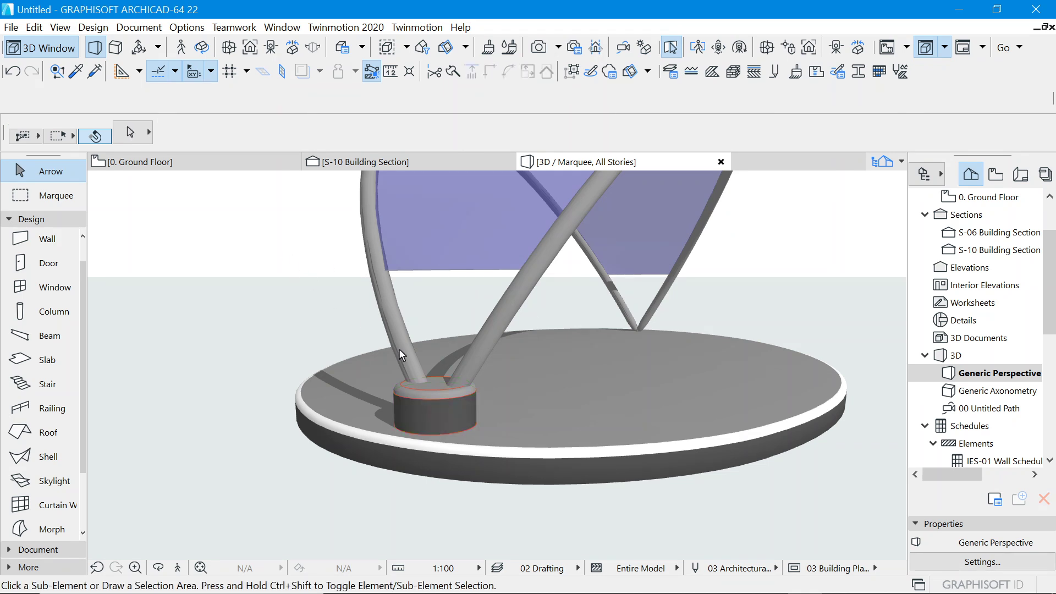
left_click(435, 383)
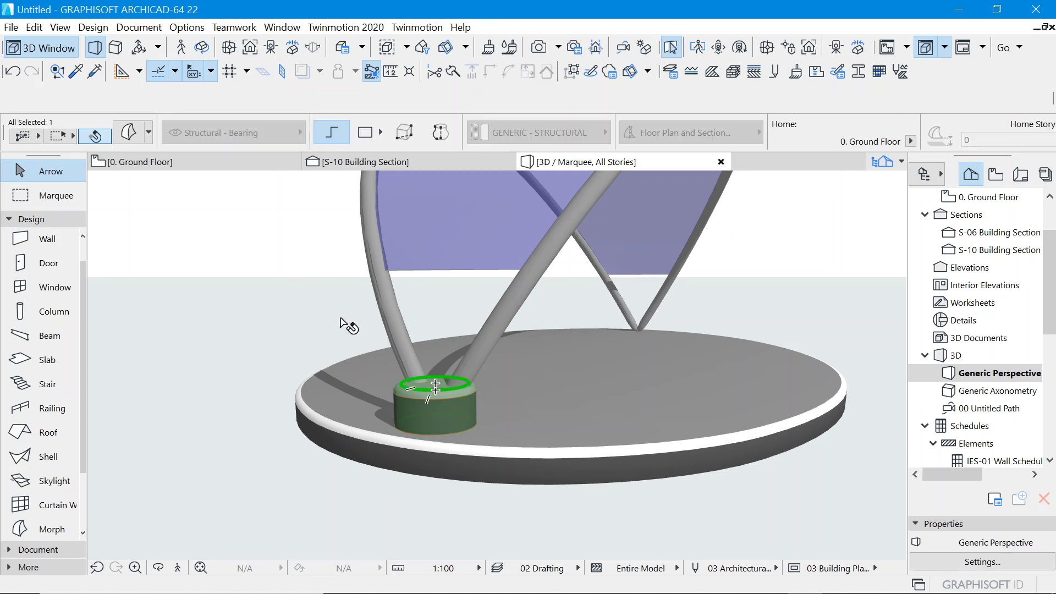
left_click(284, 236)
left_click(202, 48)
left_click_drag(449, 269, 397, 302)
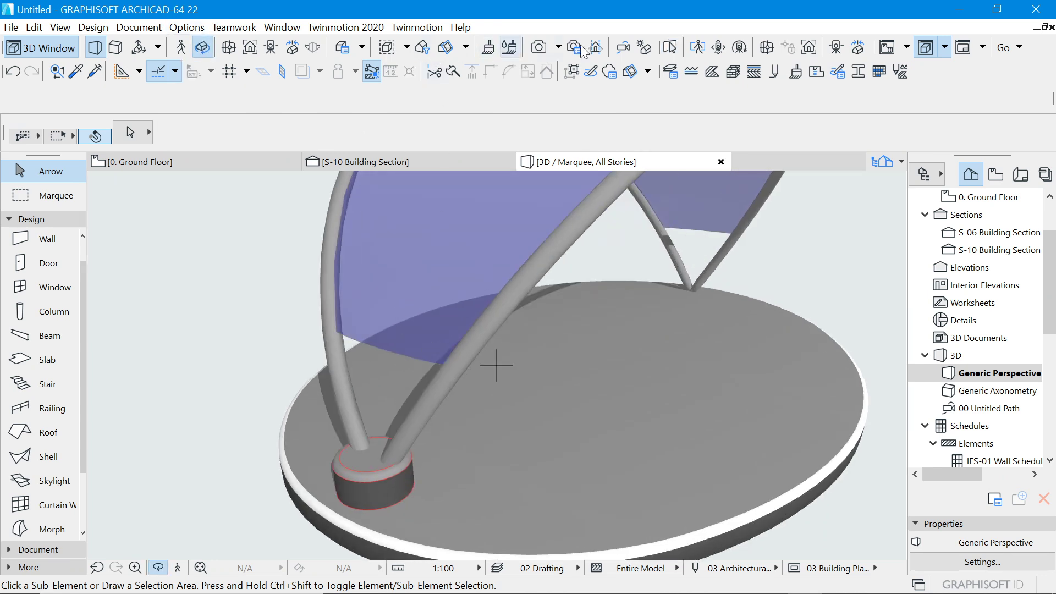
key("Escape")
left_click(356, 464)
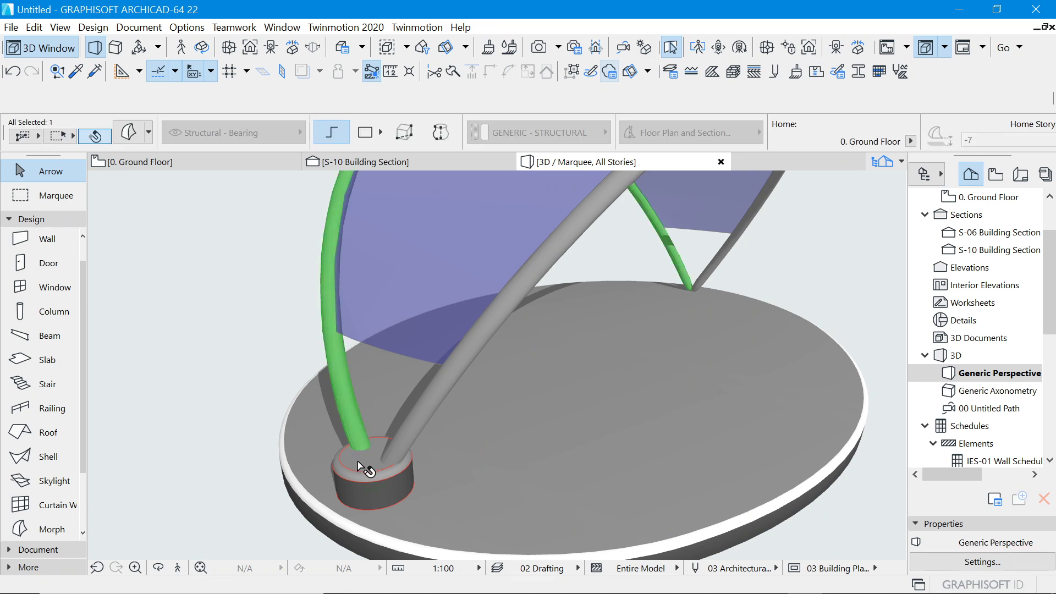
key("Escape")
left_click(357, 464)
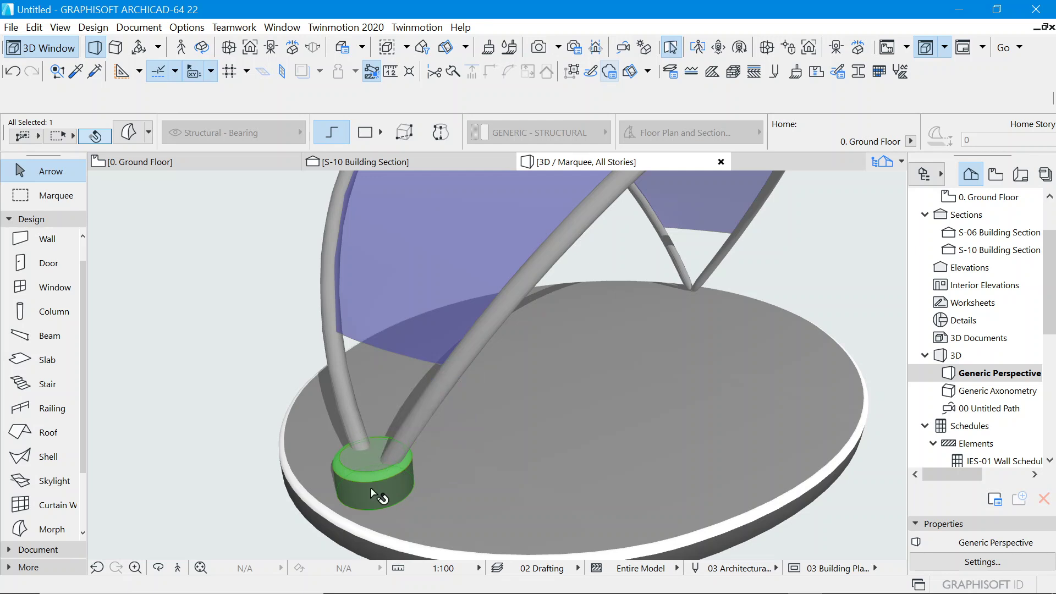
key("Escape")
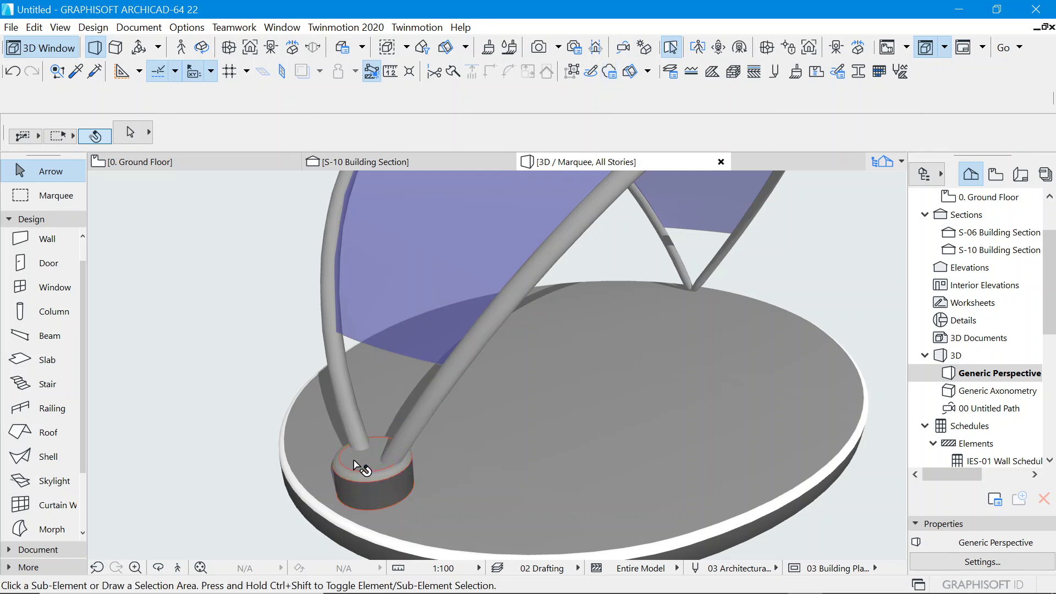
left_click(357, 466)
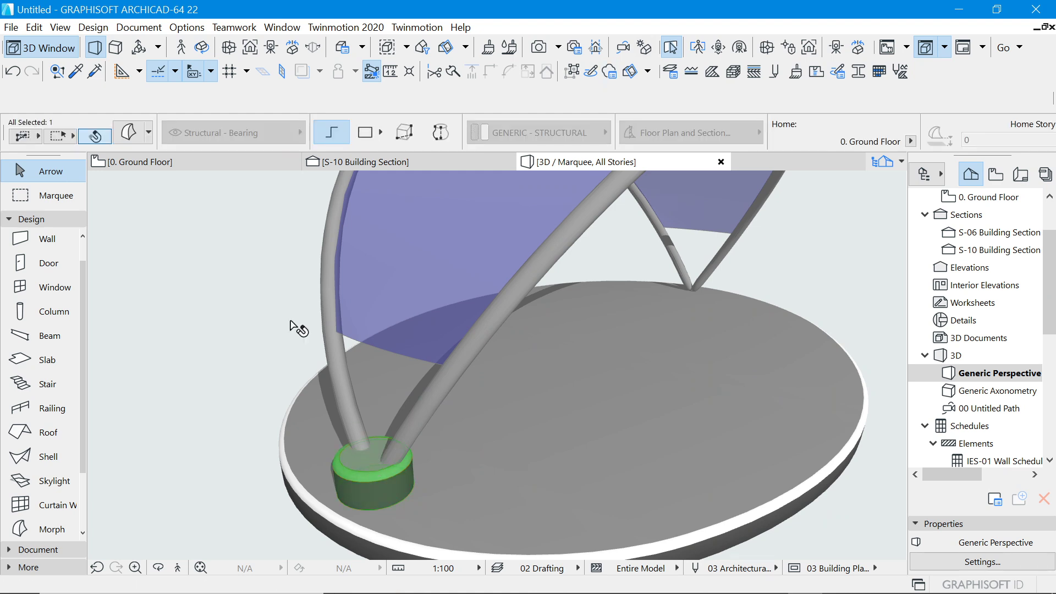
key("Escape")
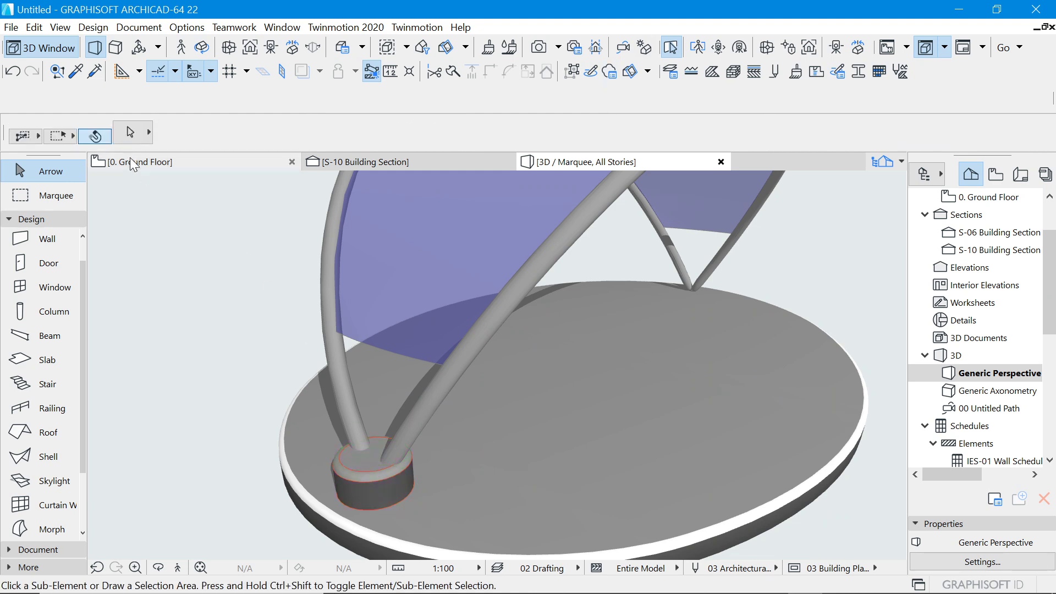
left_click(375, 464)
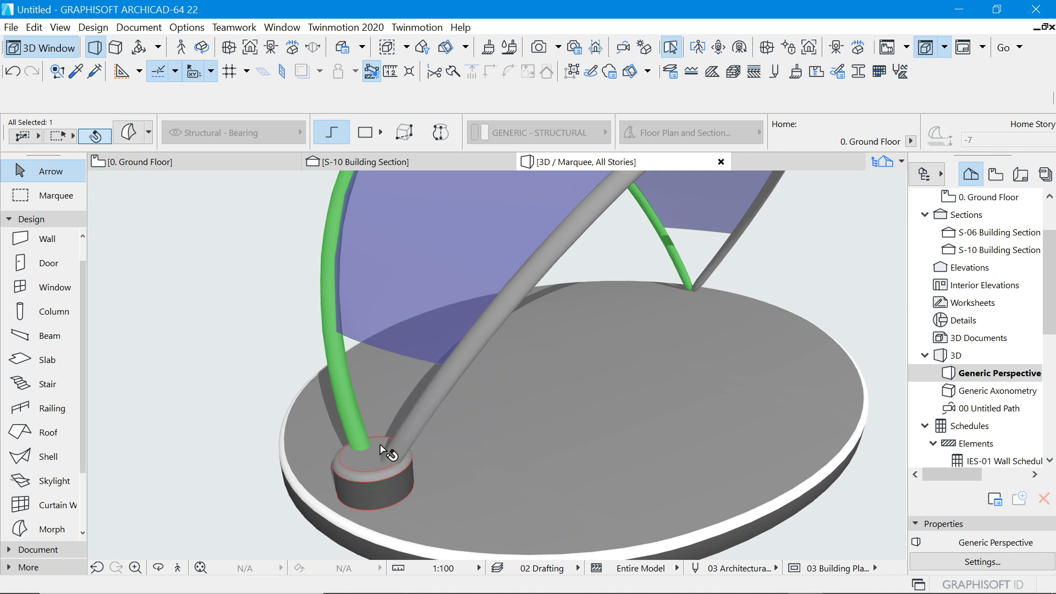
left_click(345, 460)
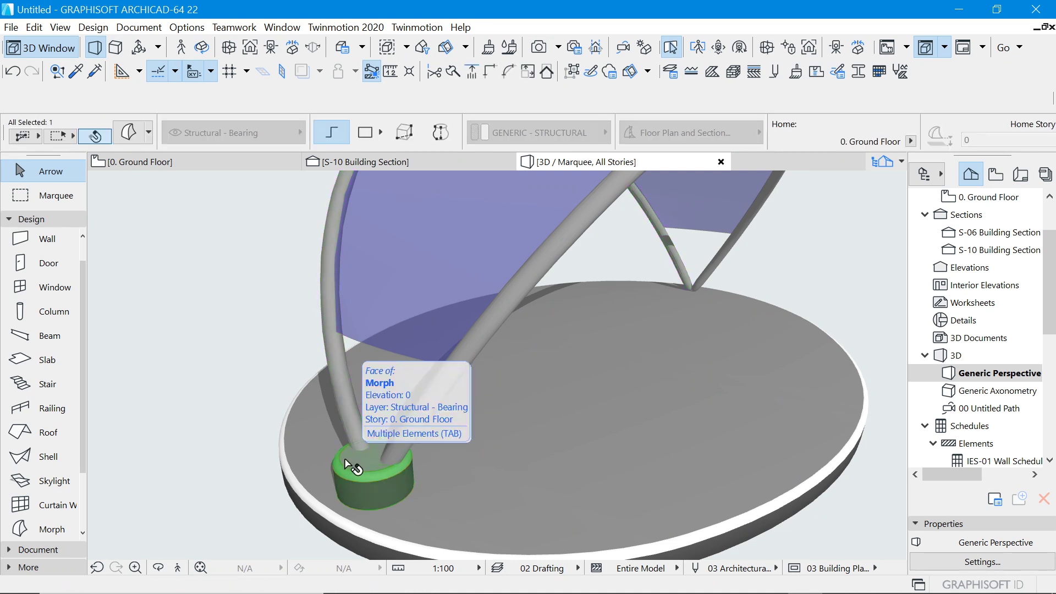
left_click(265, 325)
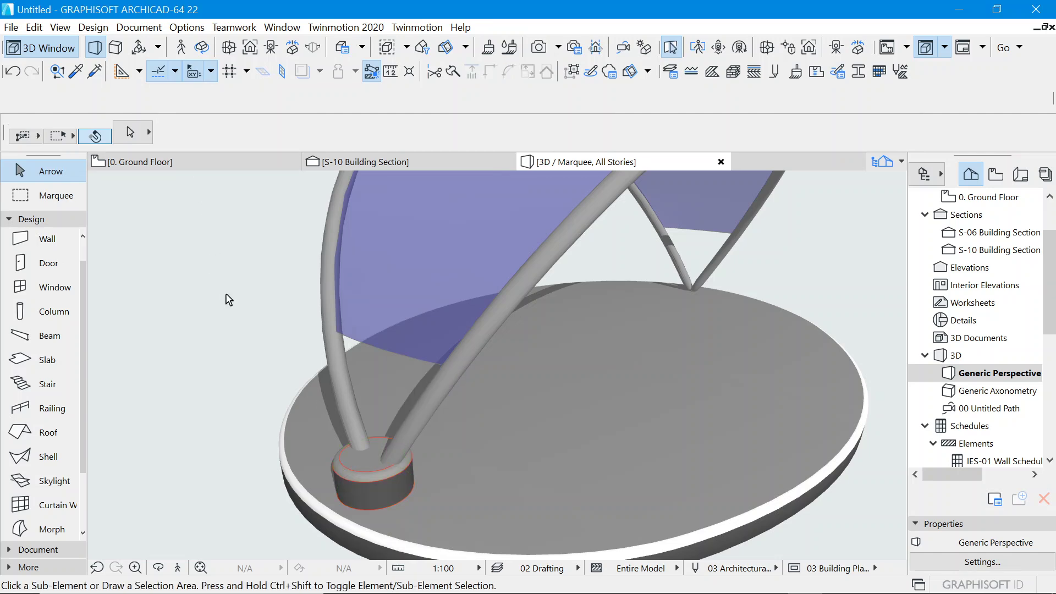
Override the surface of the round footing's top face with Paint - Titanium White, and deselect it.
scroll(226, 293, "down", 3)
scroll(321, 390, "up", 1)
scroll(321, 395, "up", 3)
left_click(186, 387)
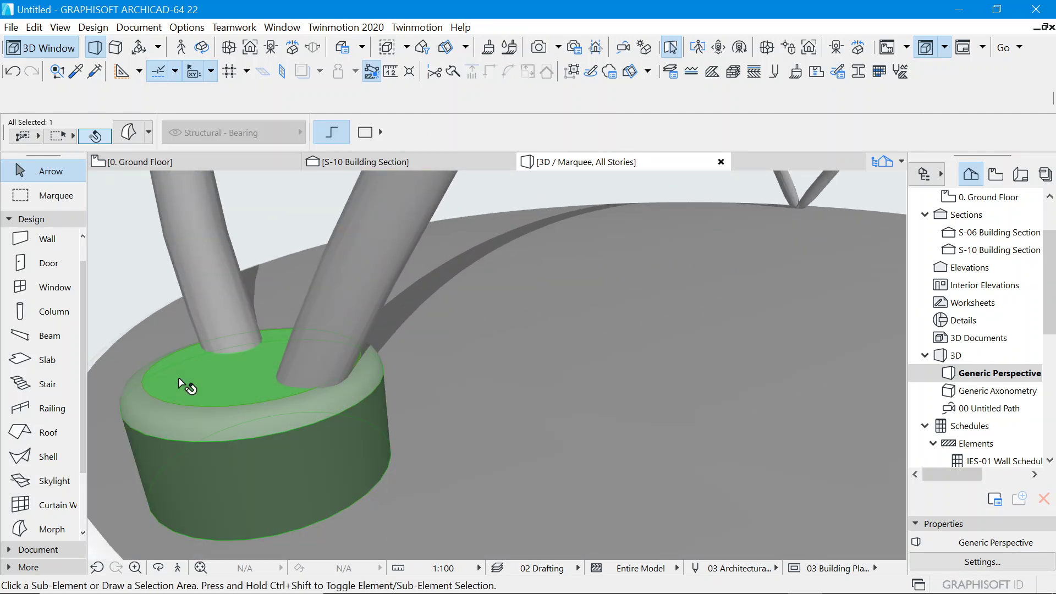
left_click(128, 132)
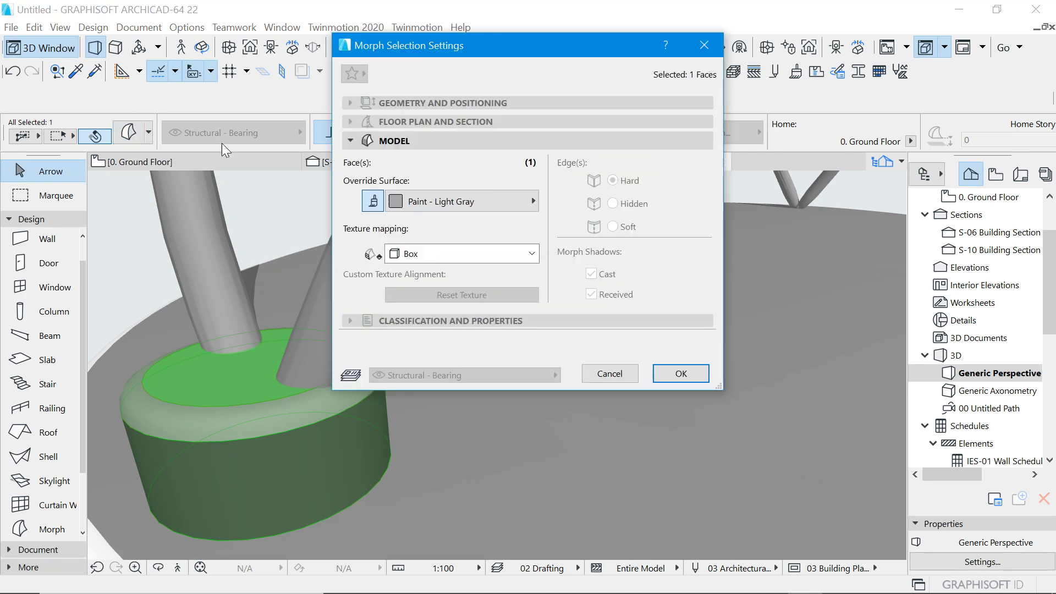
left_click(451, 203)
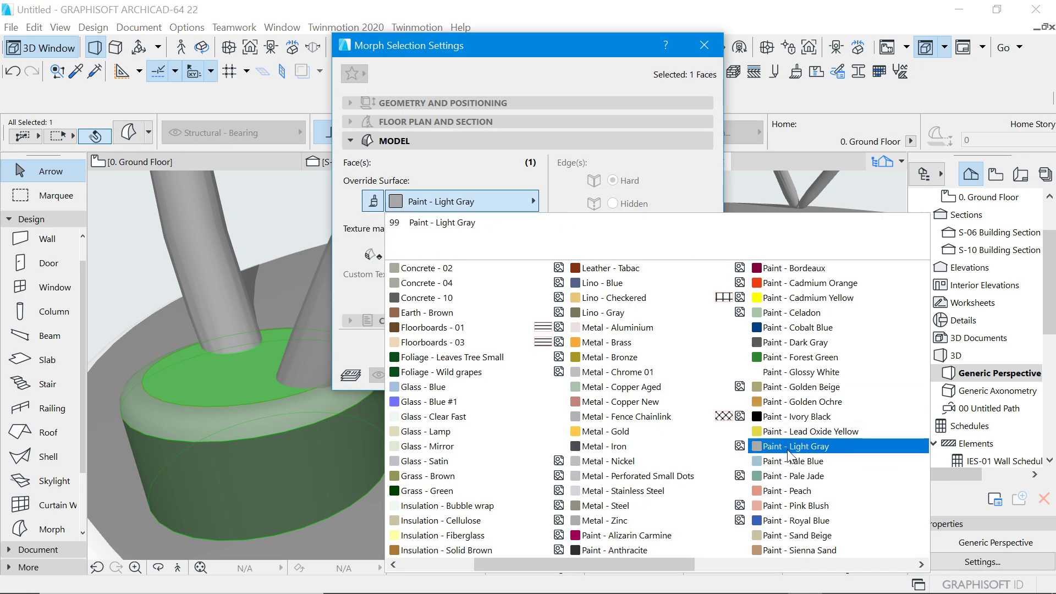
scroll(770, 440, "down", 2)
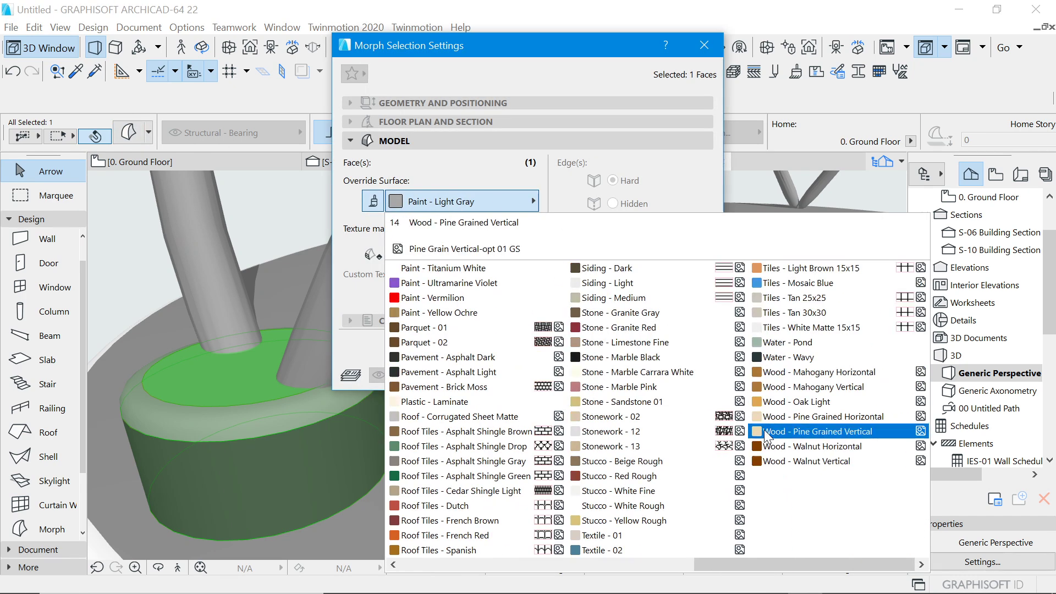
left_click(496, 269)
left_click(681, 374)
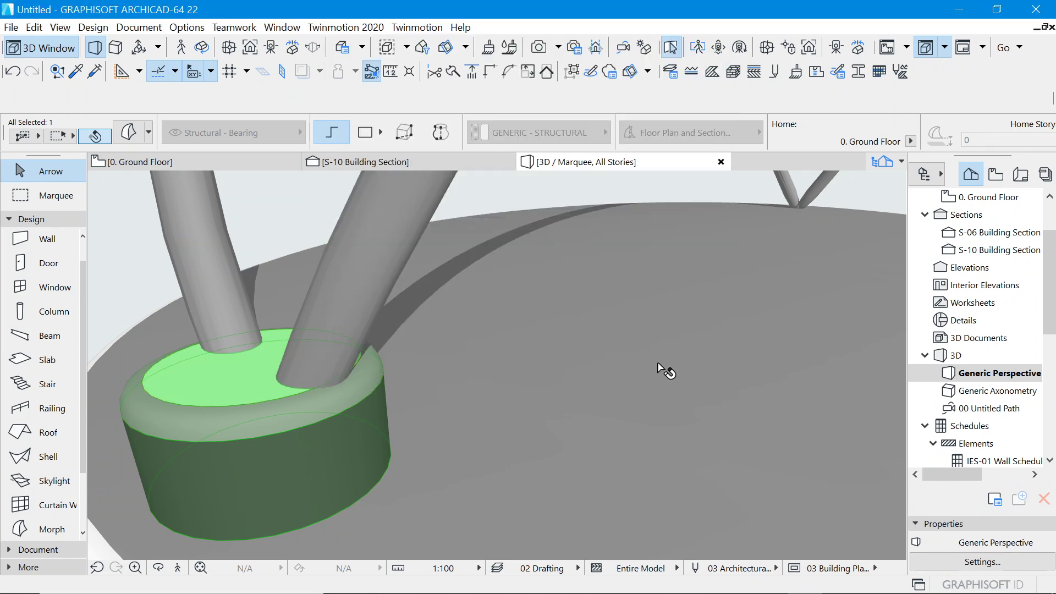
scroll(584, 352, "down", 5)
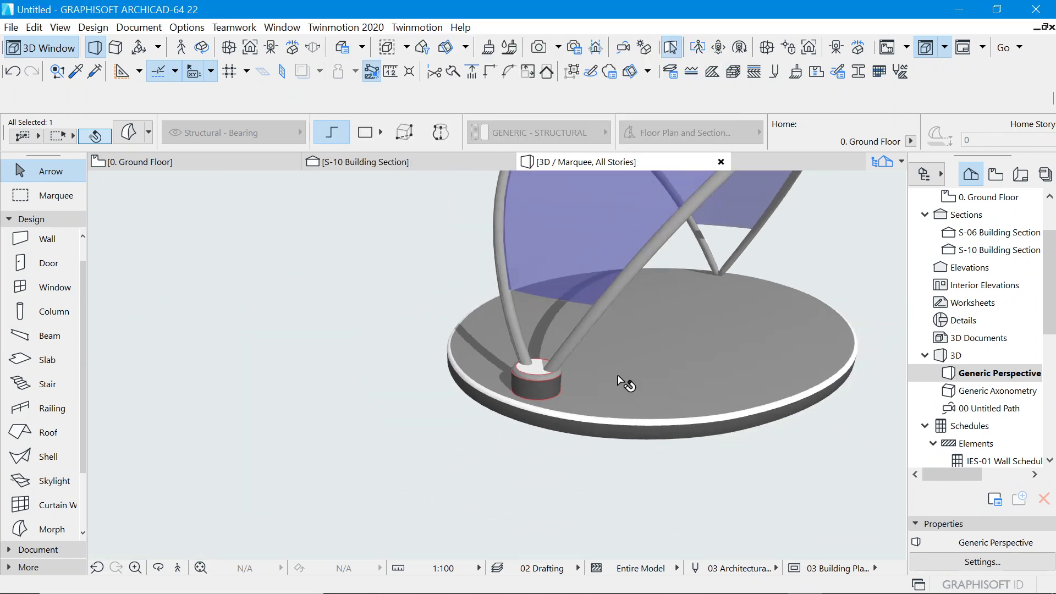
left_click(324, 243)
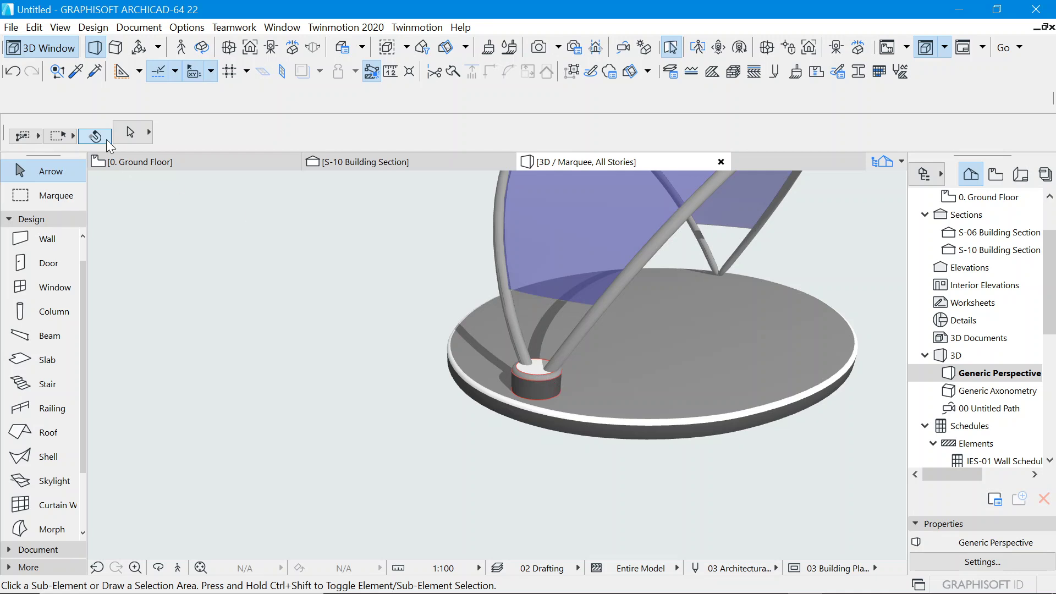
Return to whole-element selection, set the footing morph's edges to Soft, and deselect it.
left_click(95, 137)
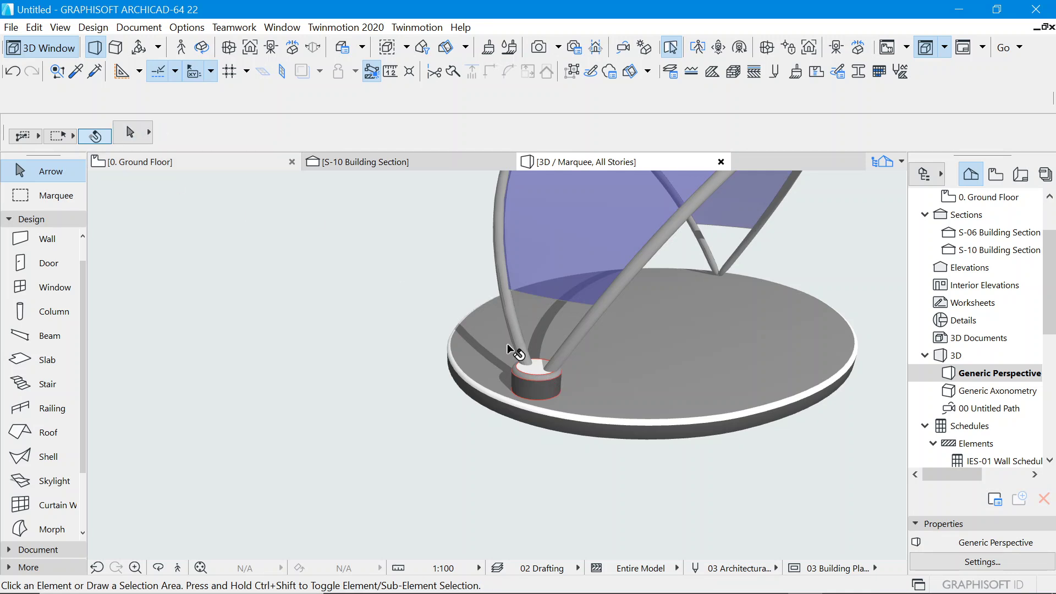
left_click(538, 382)
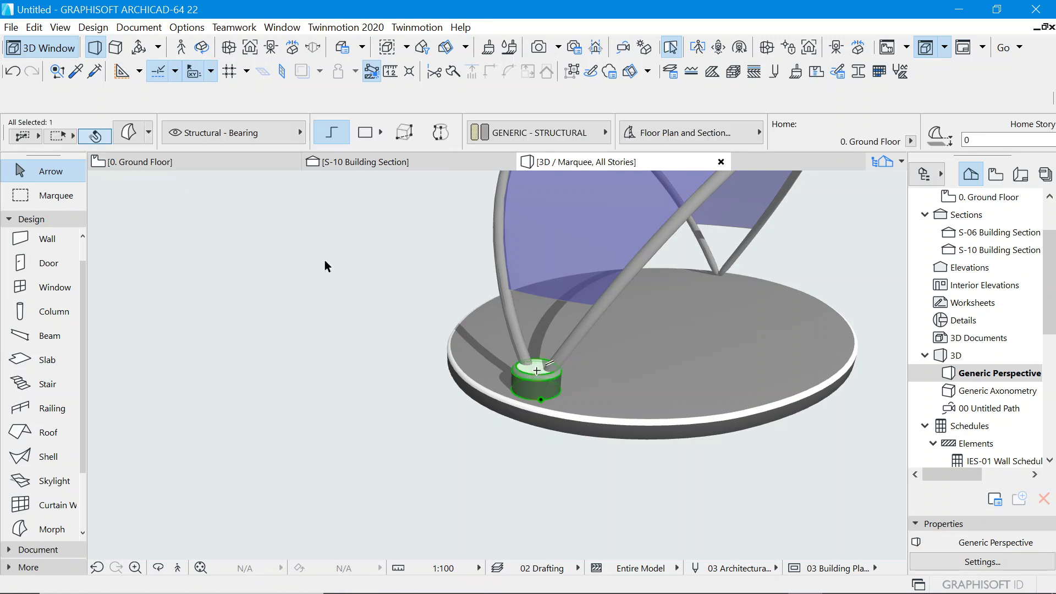
left_click(130, 134)
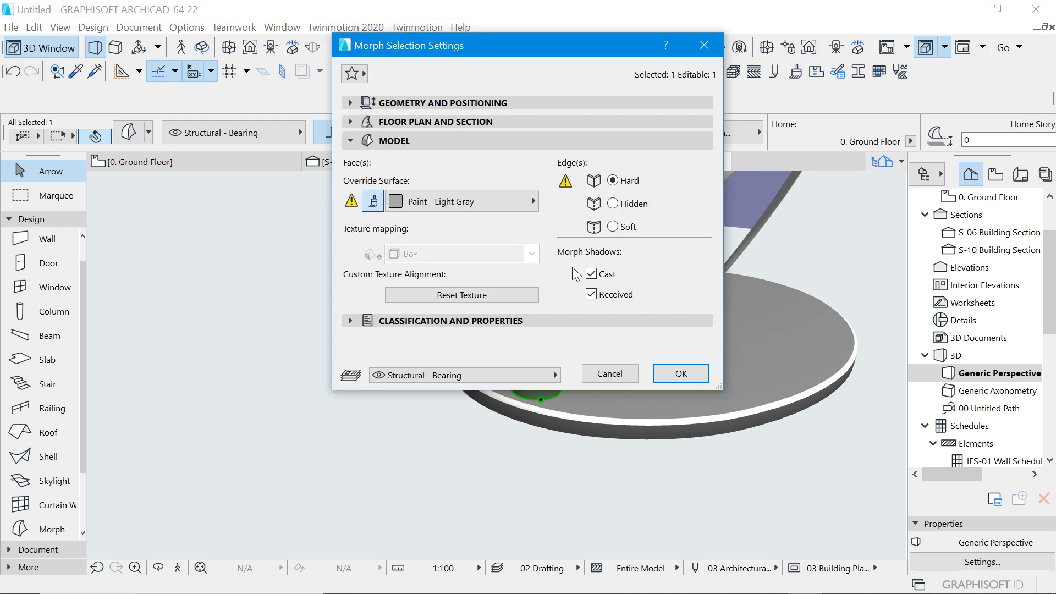
left_click(616, 227)
left_click(681, 372)
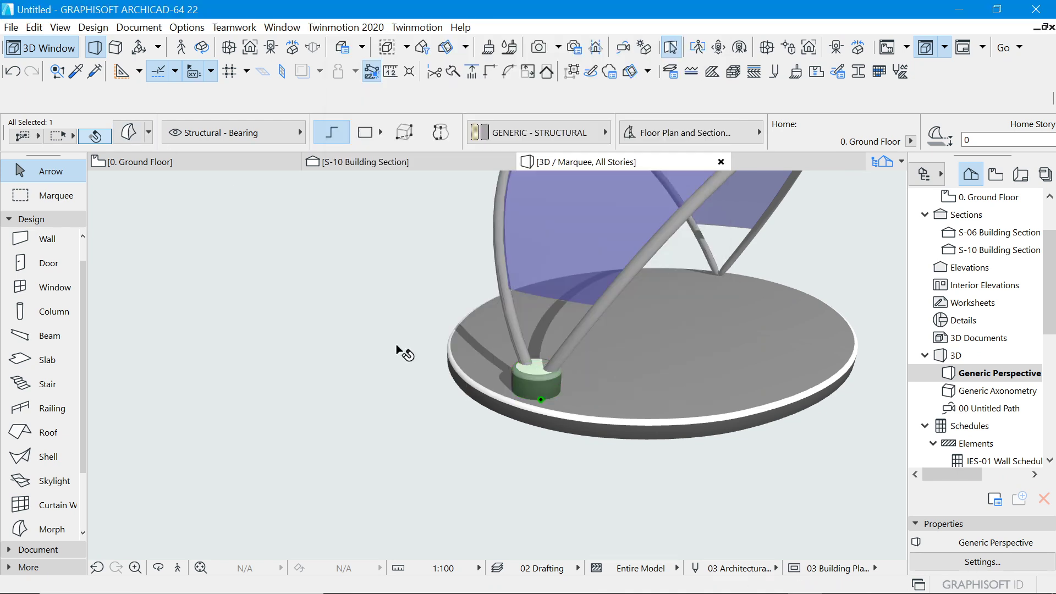
left_click(375, 337)
scroll(571, 362, "up", 2)
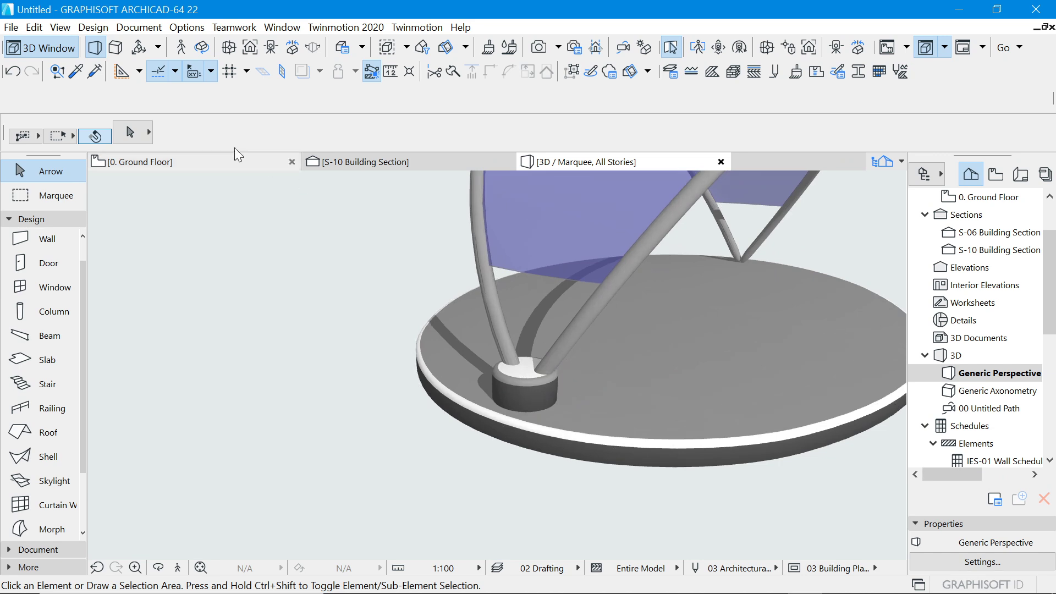
On the ground floor plan, mirror a copy of the footing across the ellipse's short axis to the opposite pipe junction.
left_click(141, 164)
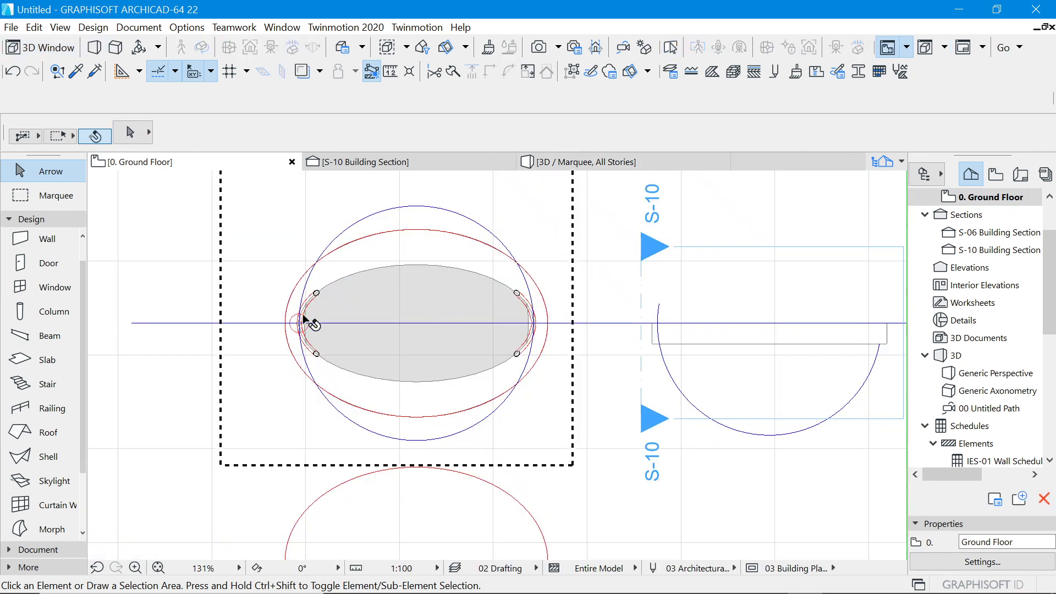
scroll(311, 316, "up", 5)
left_click(279, 290)
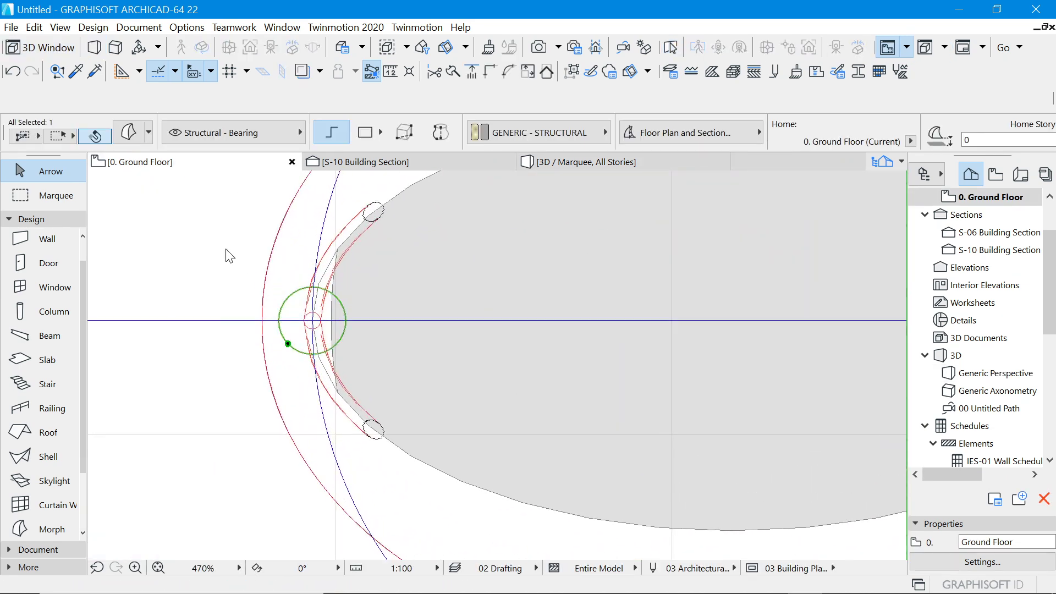
right_click(226, 250)
mouse_move(381, 367)
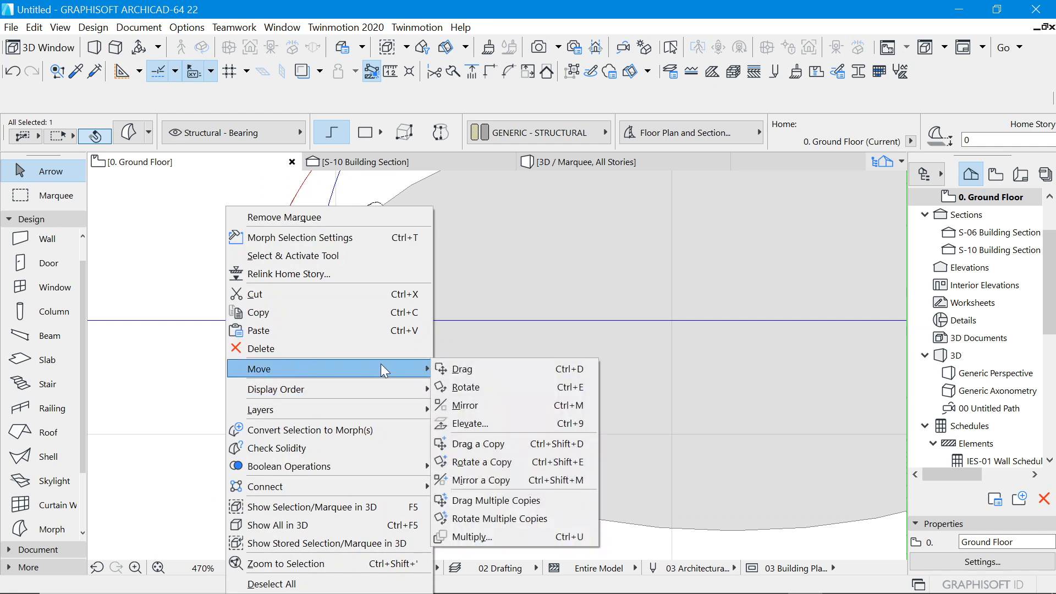
left_click(482, 480)
scroll(352, 352, "down", 3)
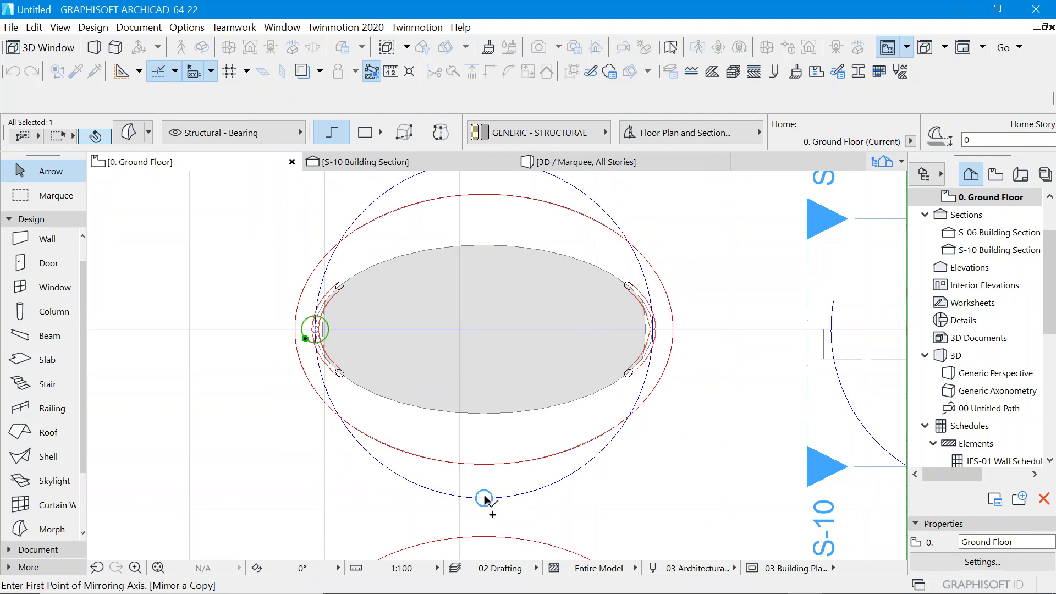
left_click(484, 329)
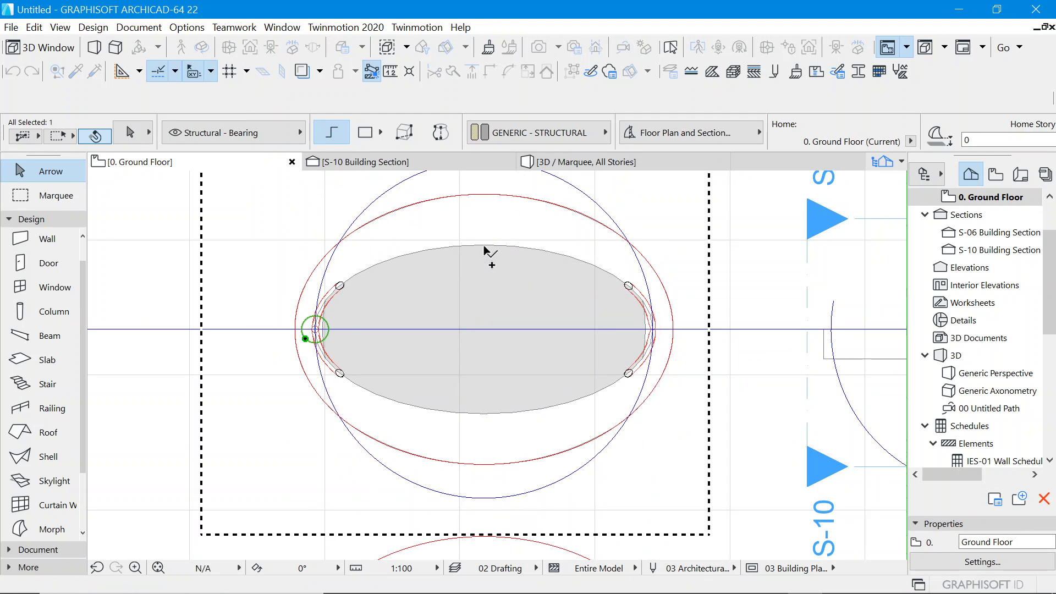
left_click(484, 251)
scroll(528, 365, "down", 3)
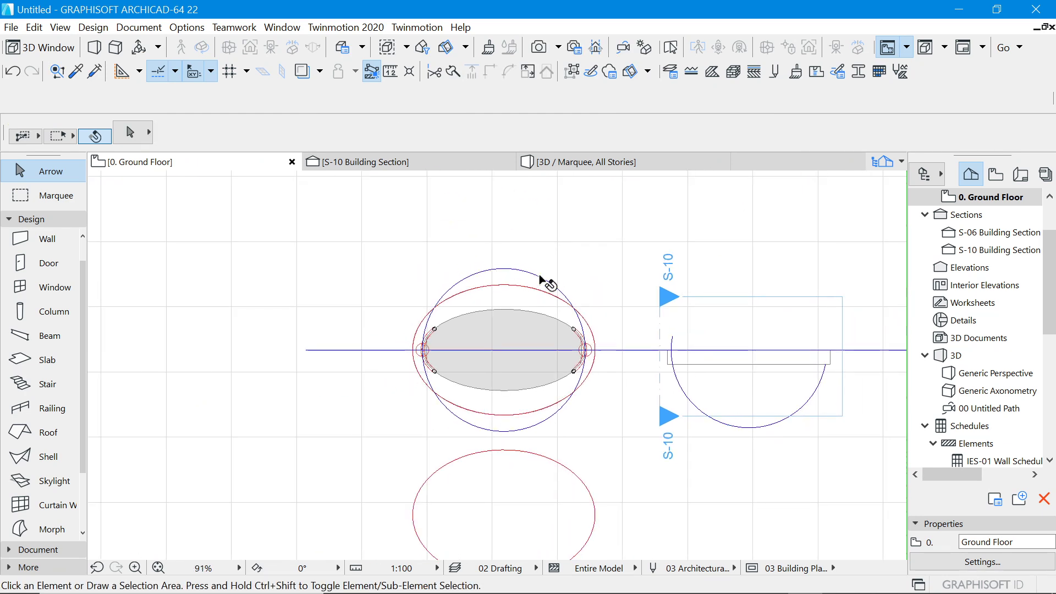
Show the marqueed plan area in 3D and examine the canopy and its two footings from different angles.
right_click(312, 233)
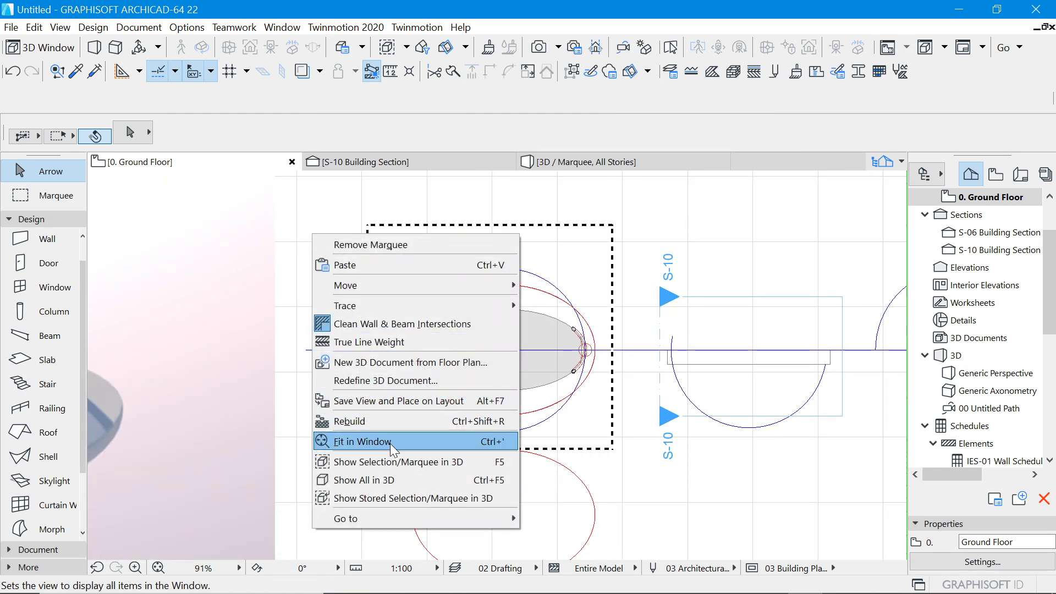
left_click(391, 460)
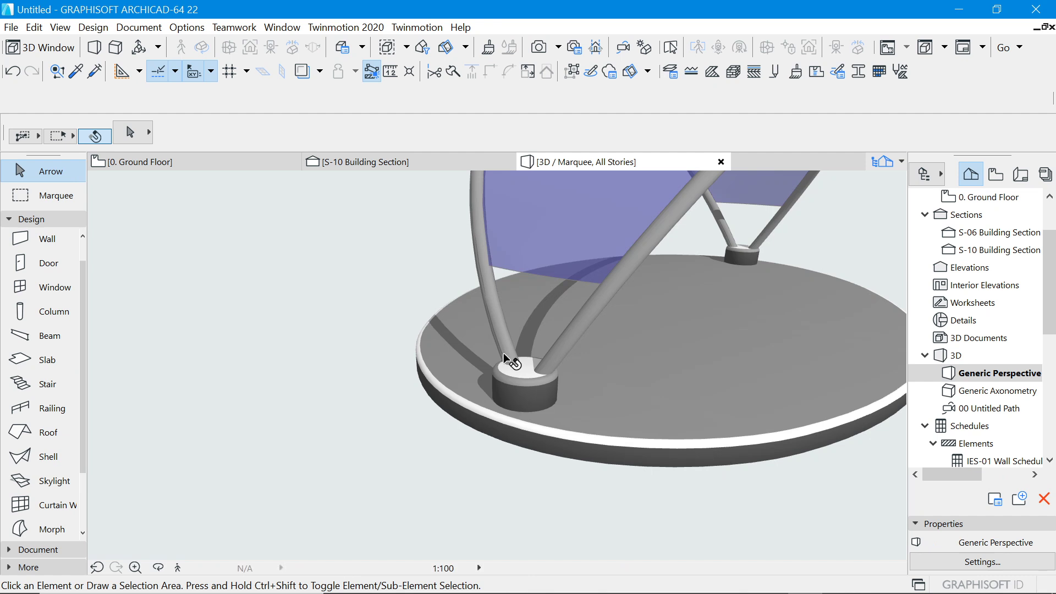
scroll(379, 395, "down", 5)
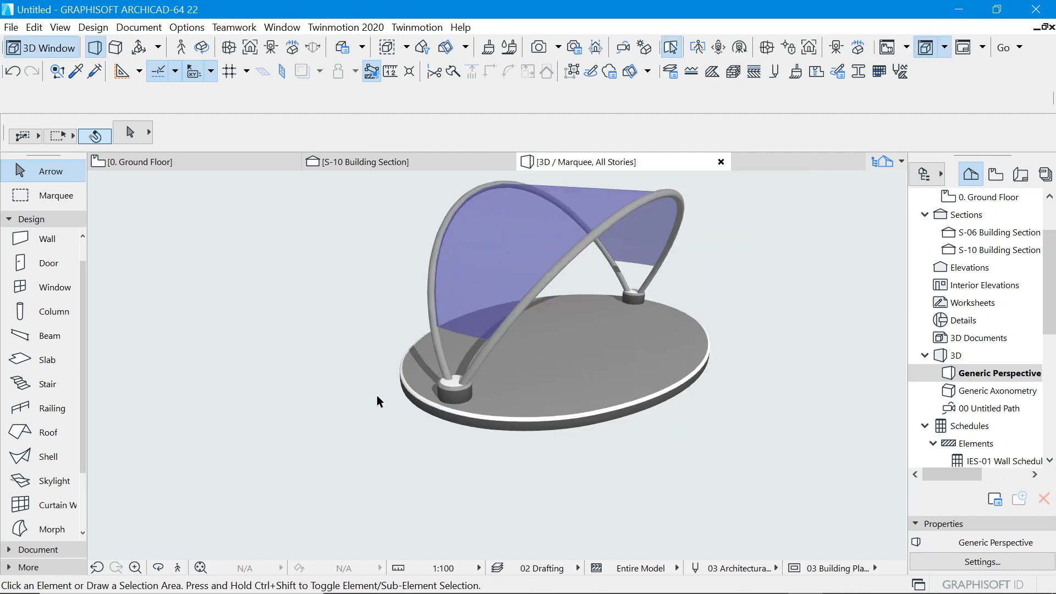
left_click(203, 48)
left_click_drag(347, 381, 692, 361)
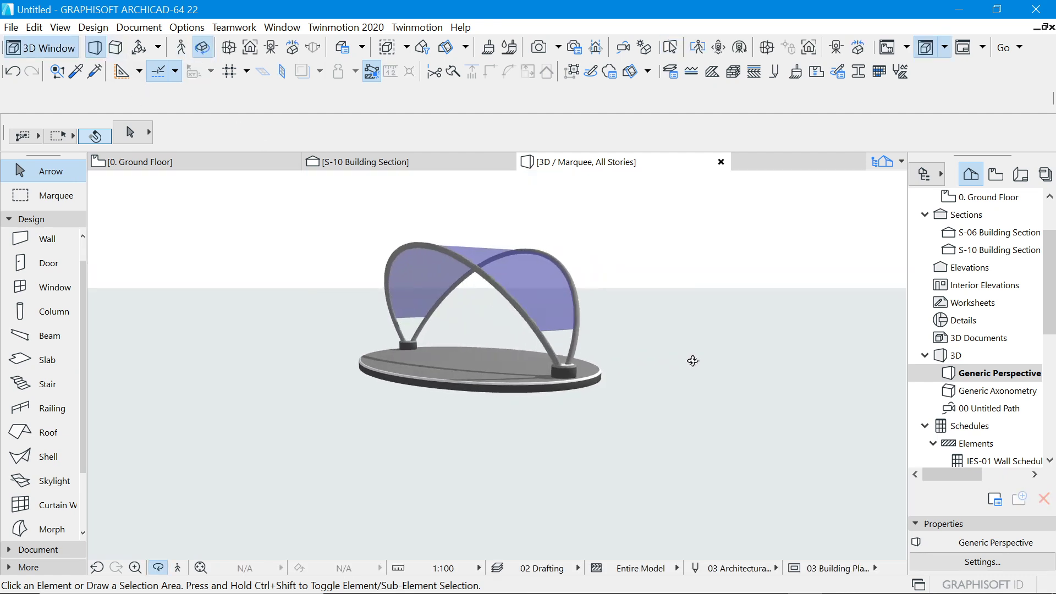
scroll(522, 283, "up", 2)
scroll(471, 309, "up", 4)
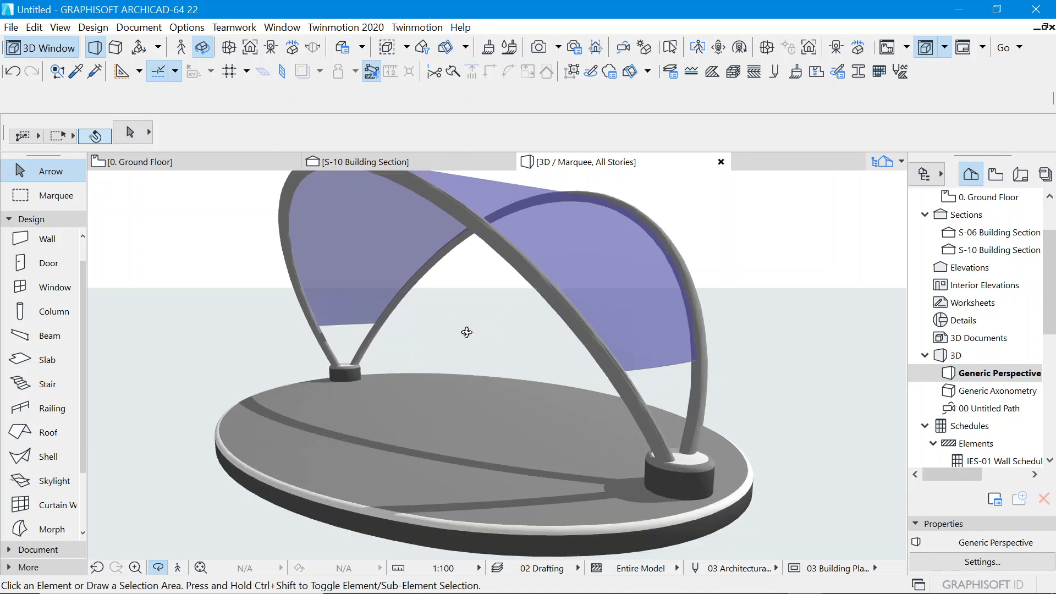
scroll(449, 411, "down", 3)
left_click_drag(771, 411, 493, 316)
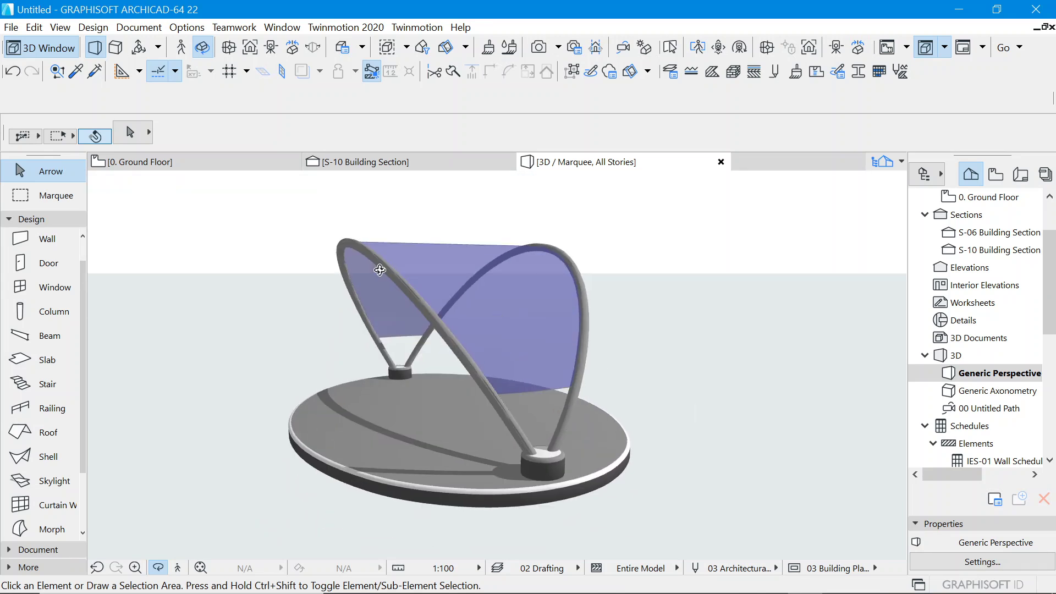
Place a Bamboo Table 22 object on the ground floor plan, outside the elliptical base and near its upper edge.
left_click(182, 160)
scroll(590, 349, "down", 4)
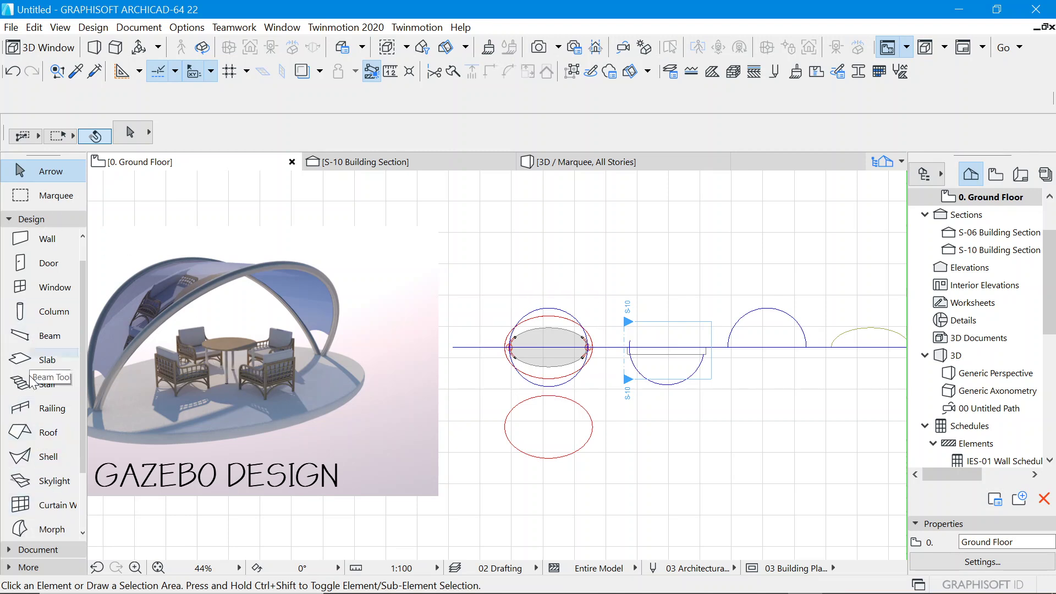
scroll(25, 446, "down", 3)
left_click(19, 479)
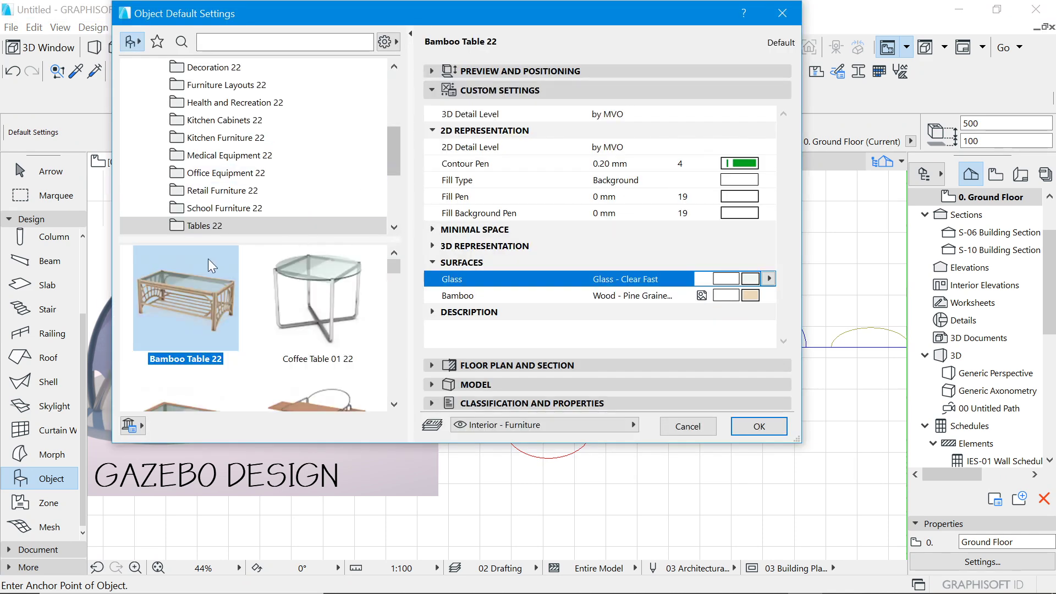
left_click(759, 427)
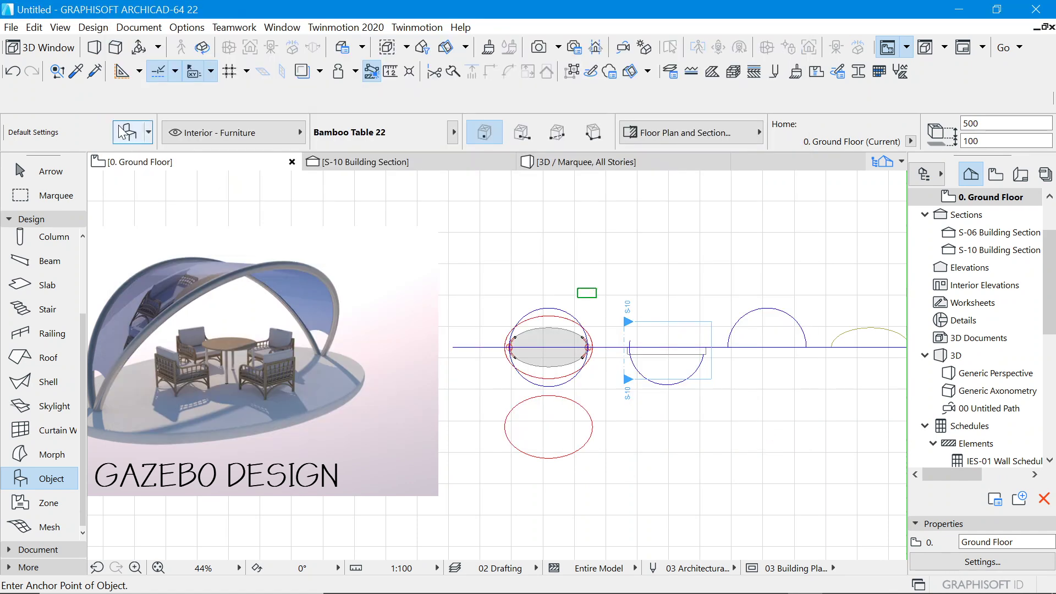
Place a Bamboo Couch 22 object from Couches and Sofas 22 above the elliptical base on the floor plan.
key("ctrl+t")
scroll(230, 142, "up", 1)
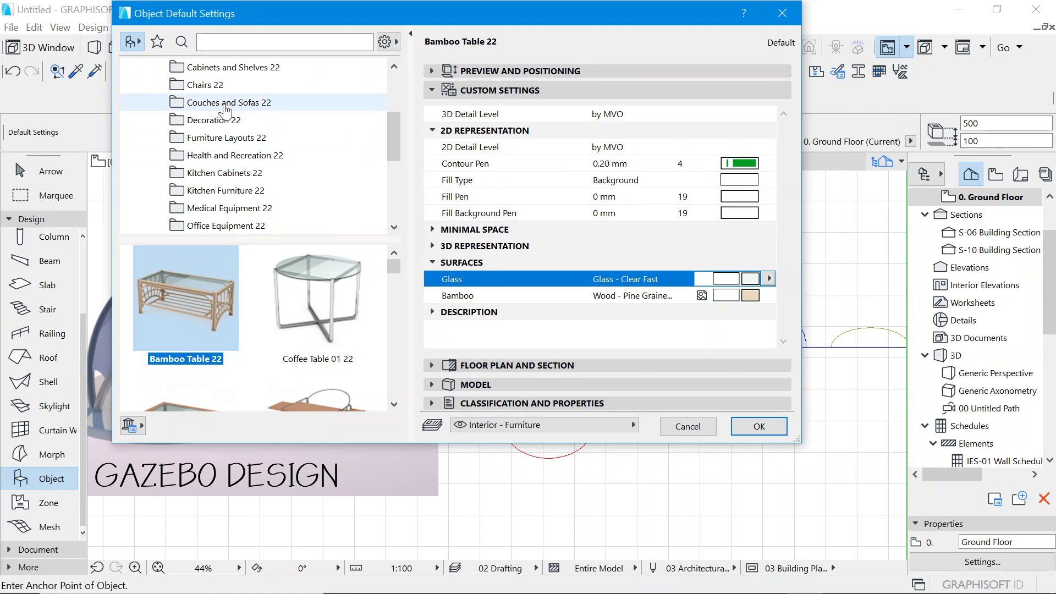
left_click(228, 103)
left_click(220, 270)
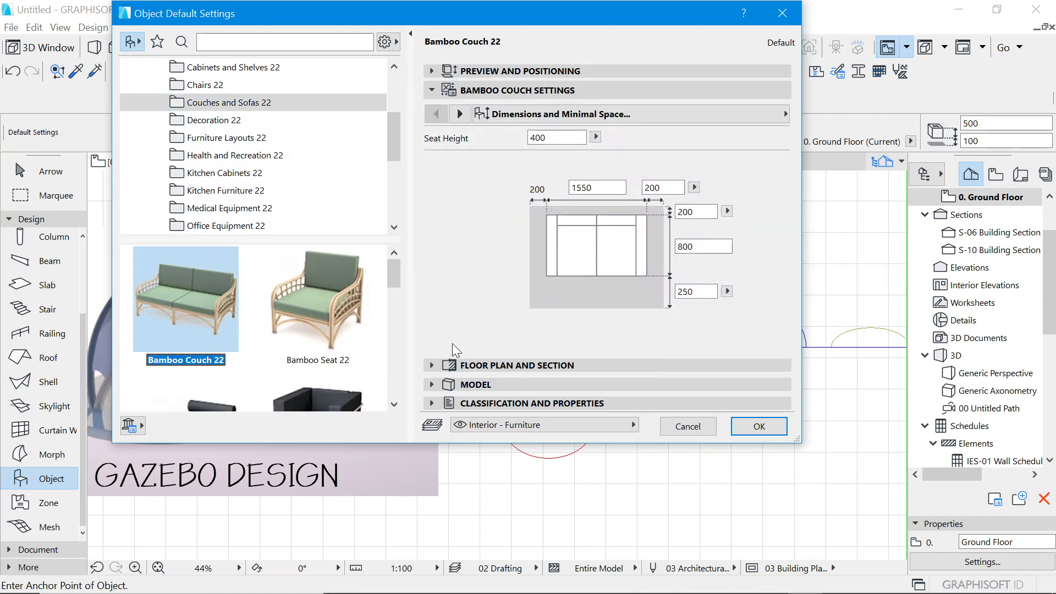
left_click(759, 427)
left_click(544, 258)
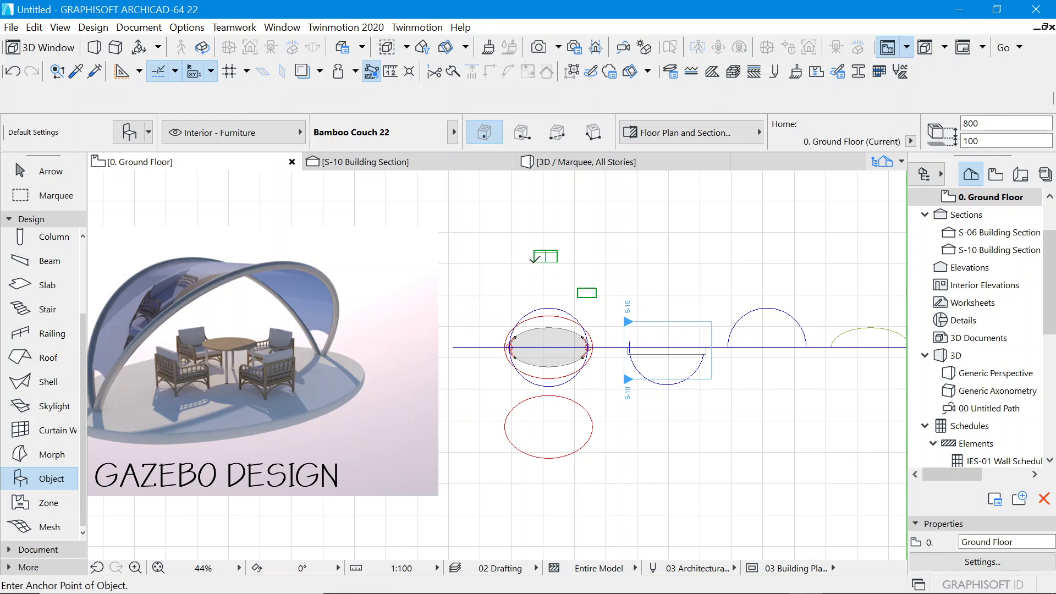
Place a Bamboo Seat 22 object just below the couch on the floor plan.
left_click(130, 133)
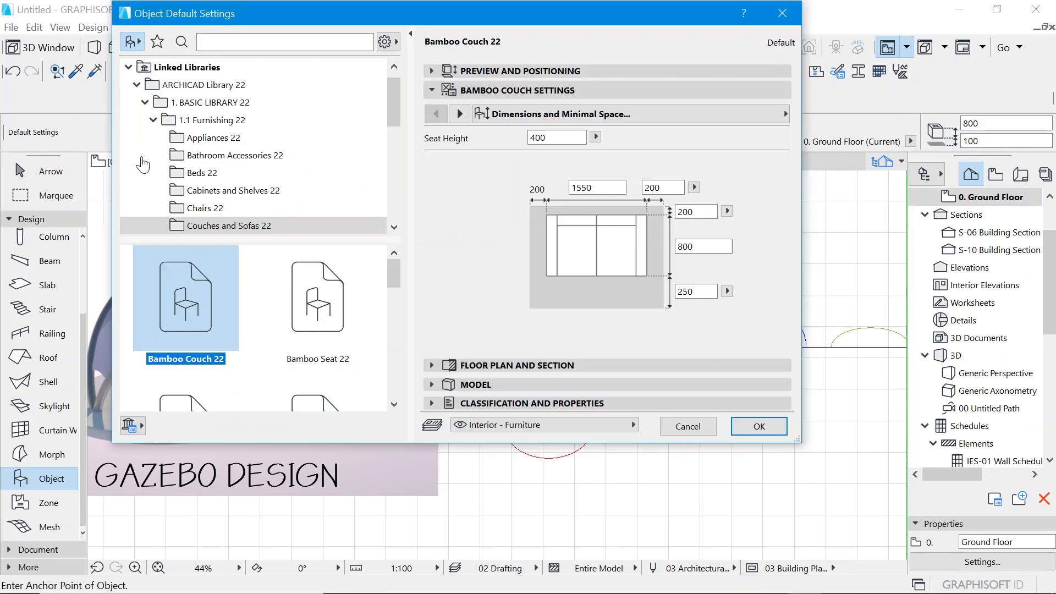
left_click(330, 259)
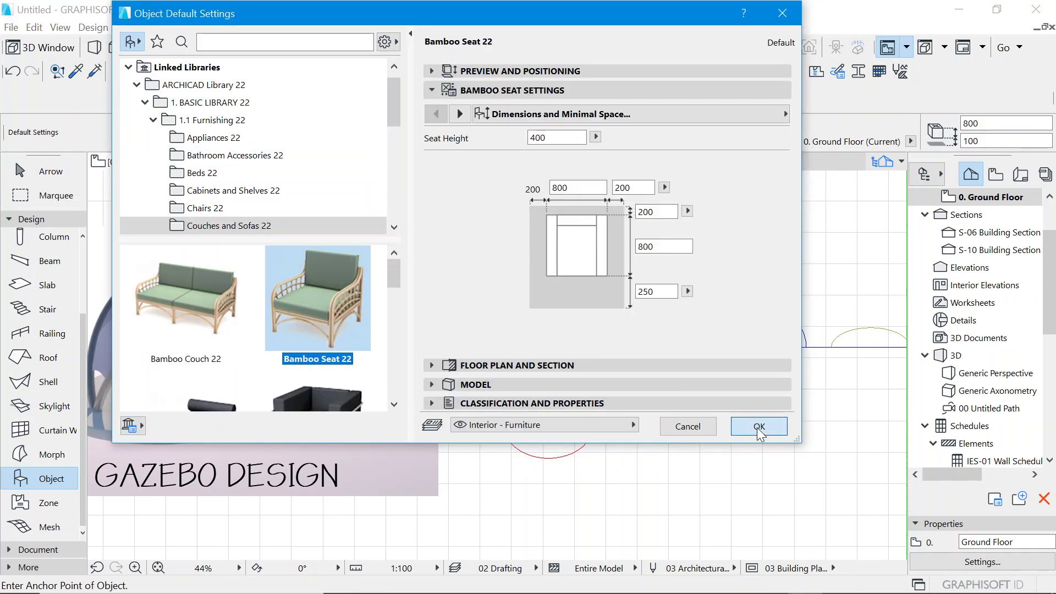
left_click(758, 429)
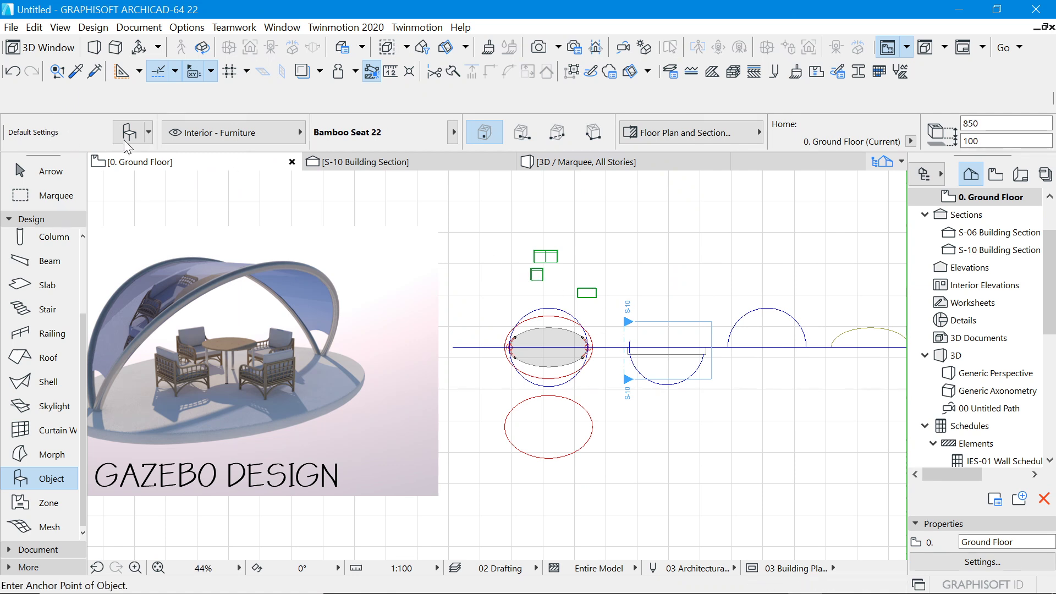
Browse the Tables 22 models and replace the placed Bamboo Table 22 with Coffee Table 01 22.
left_click(34, 171)
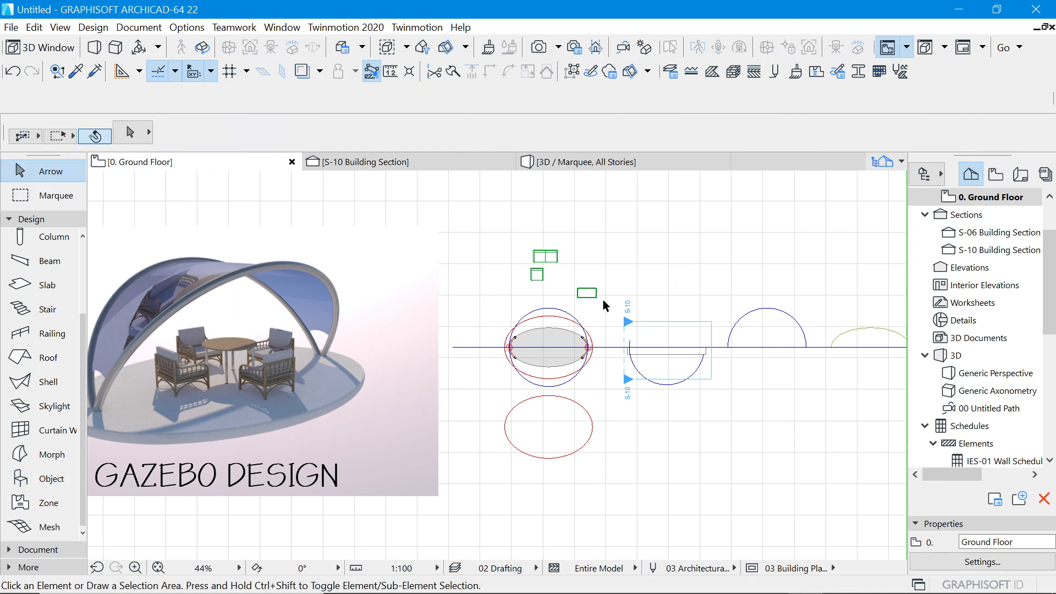
left_click(130, 133)
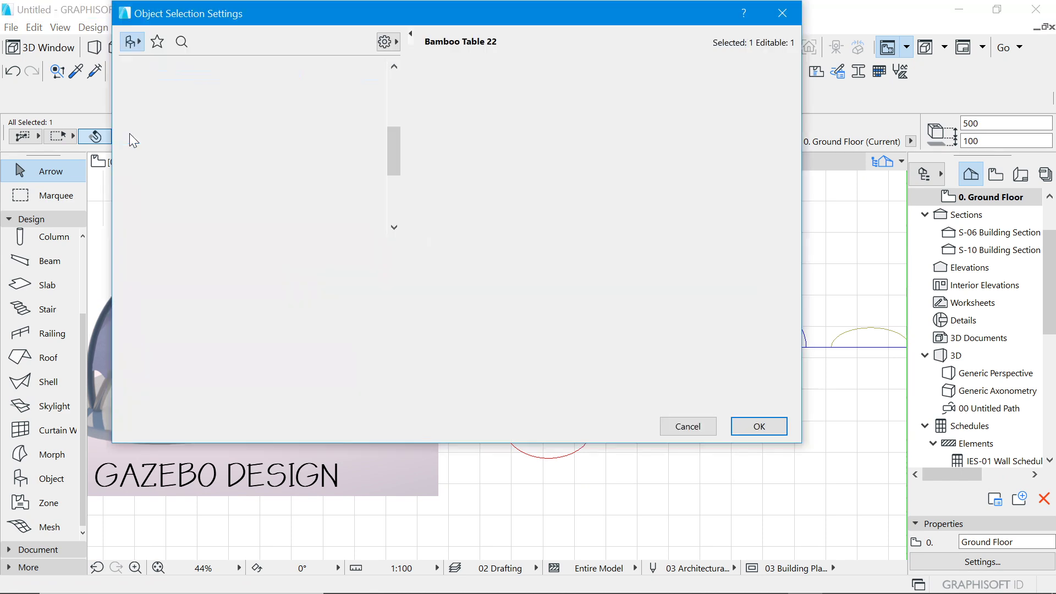
left_click(323, 284)
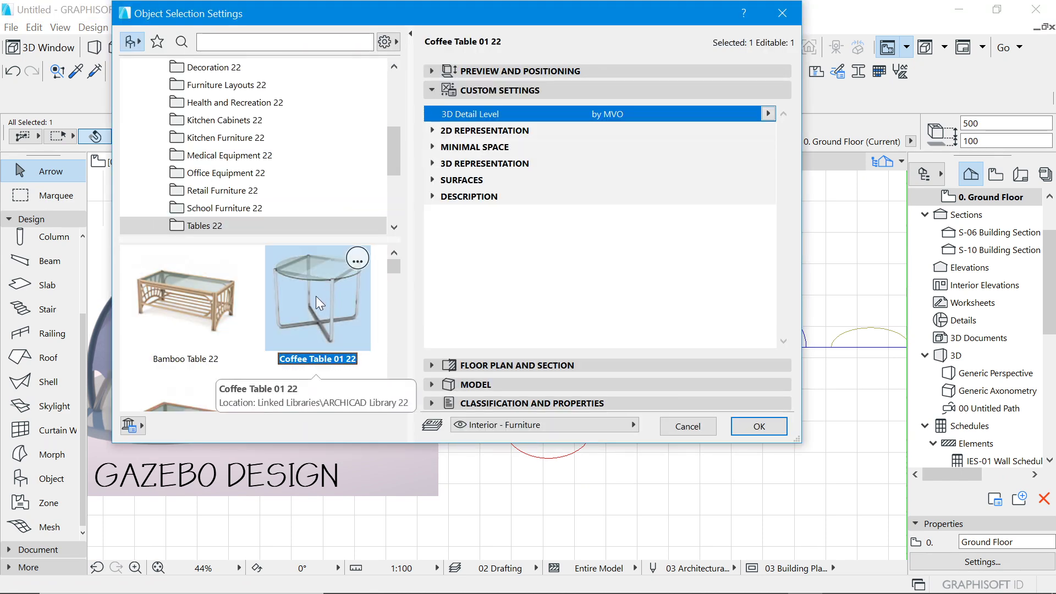
scroll(239, 257, "down", 1)
scroll(238, 282, "down", 4)
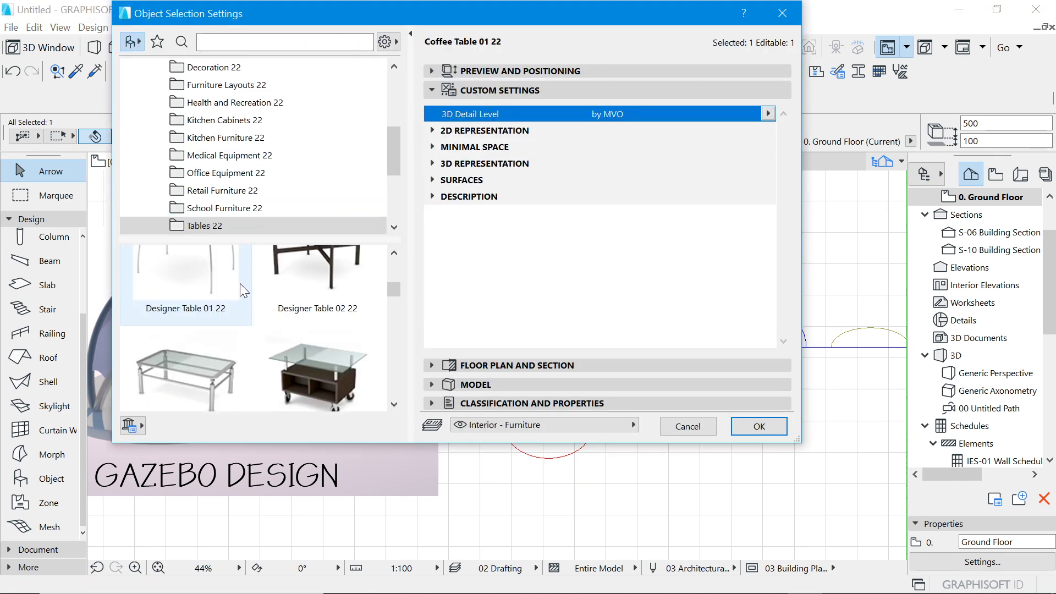
scroll(316, 297, "down", 1)
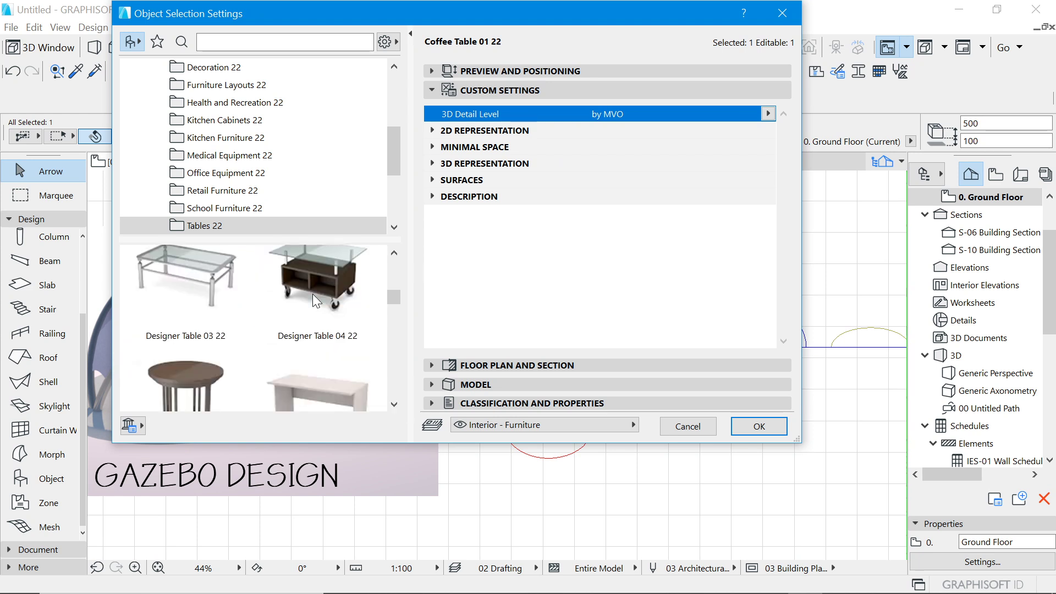
scroll(312, 297, "down", 3)
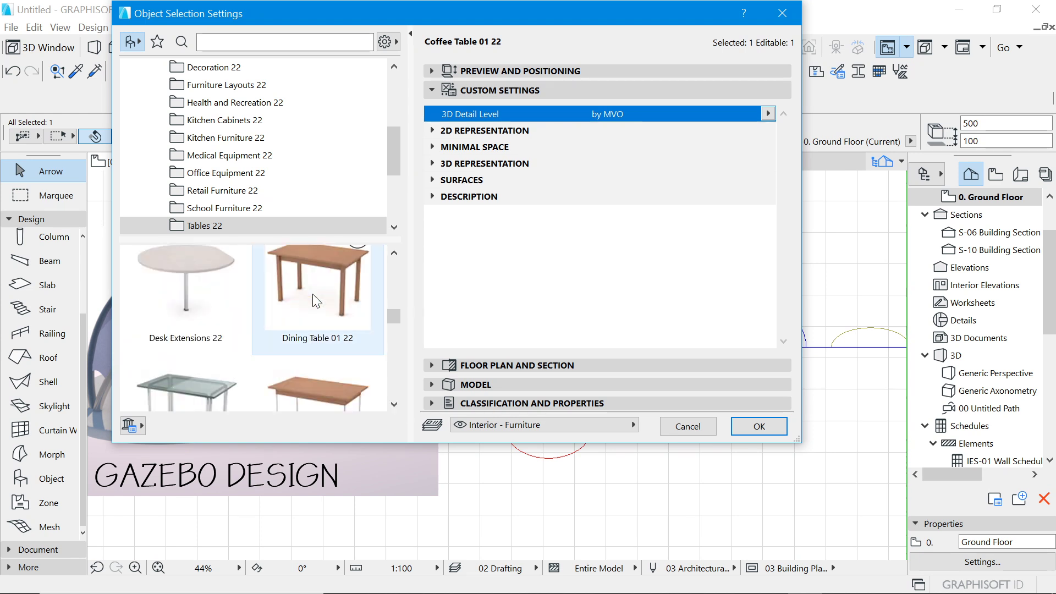
scroll(313, 296, "down", 5)
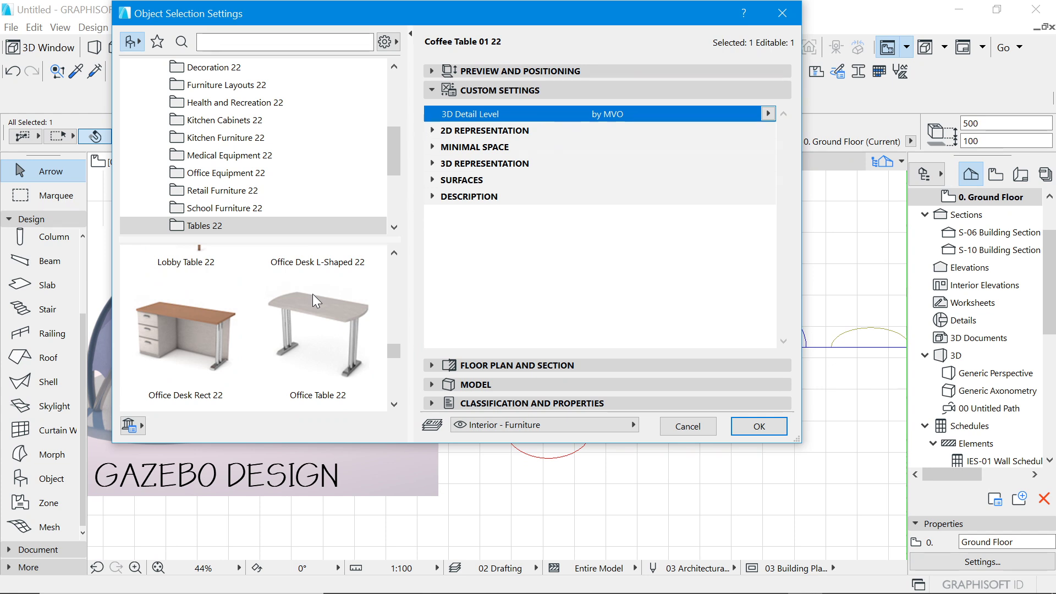
scroll(312, 294, "up", 4)
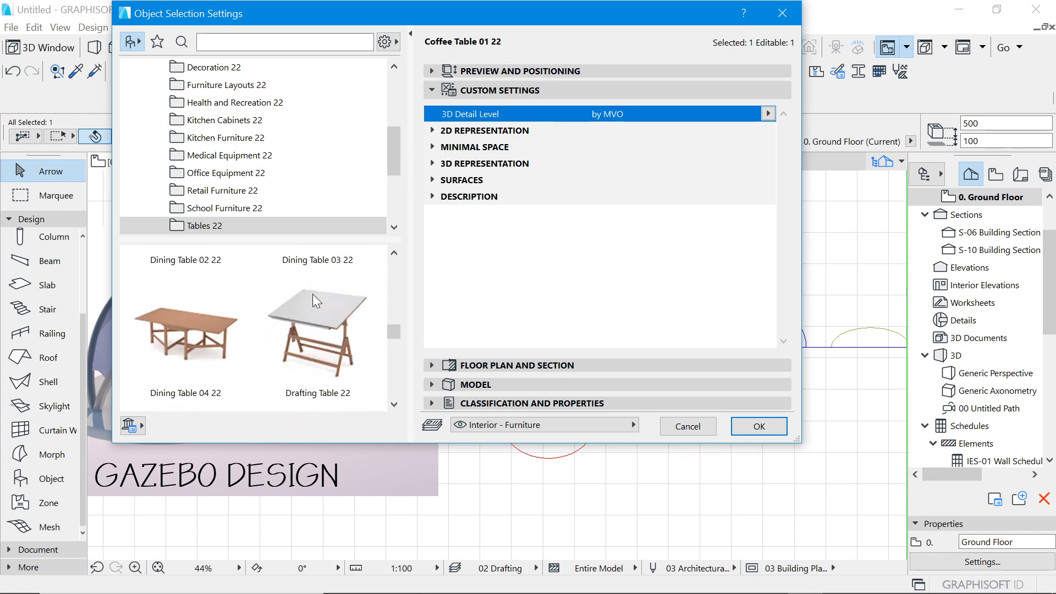
scroll(312, 293, "up", 2)
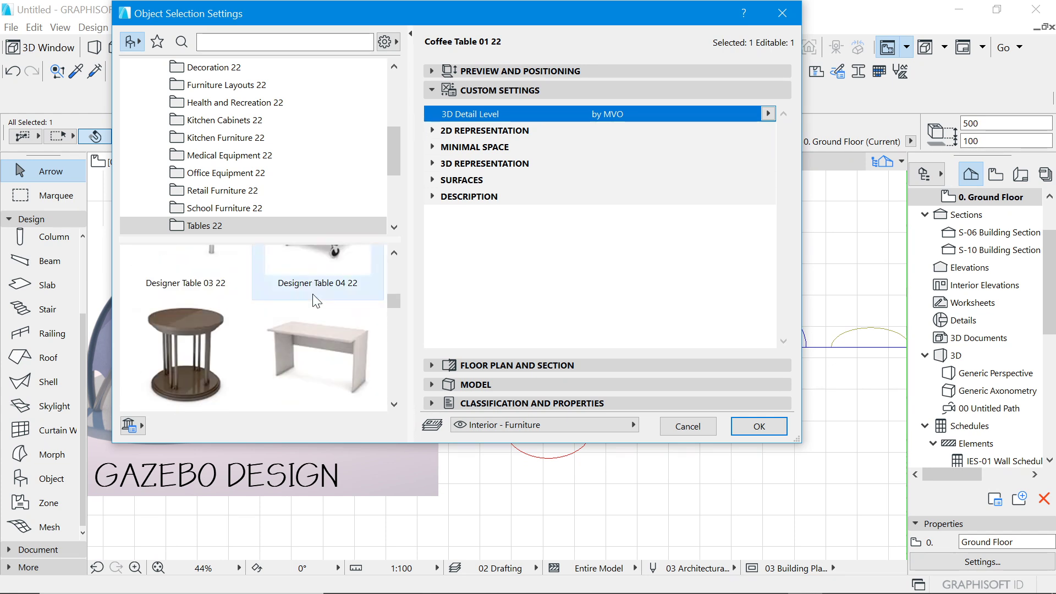
scroll(312, 294, "down", 1)
scroll(312, 301, "up", 3)
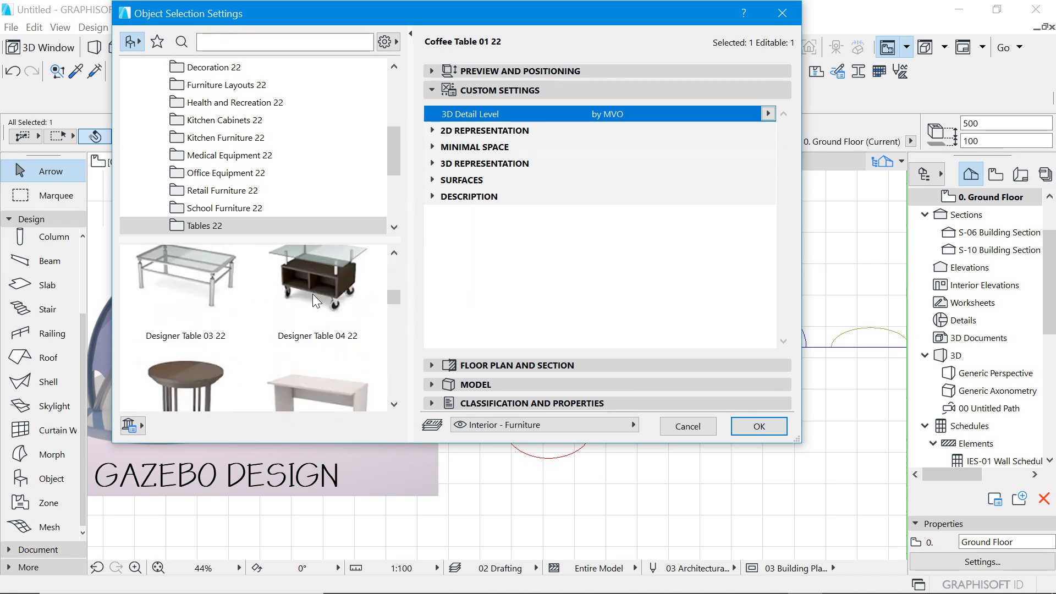
scroll(313, 295, "up", 4)
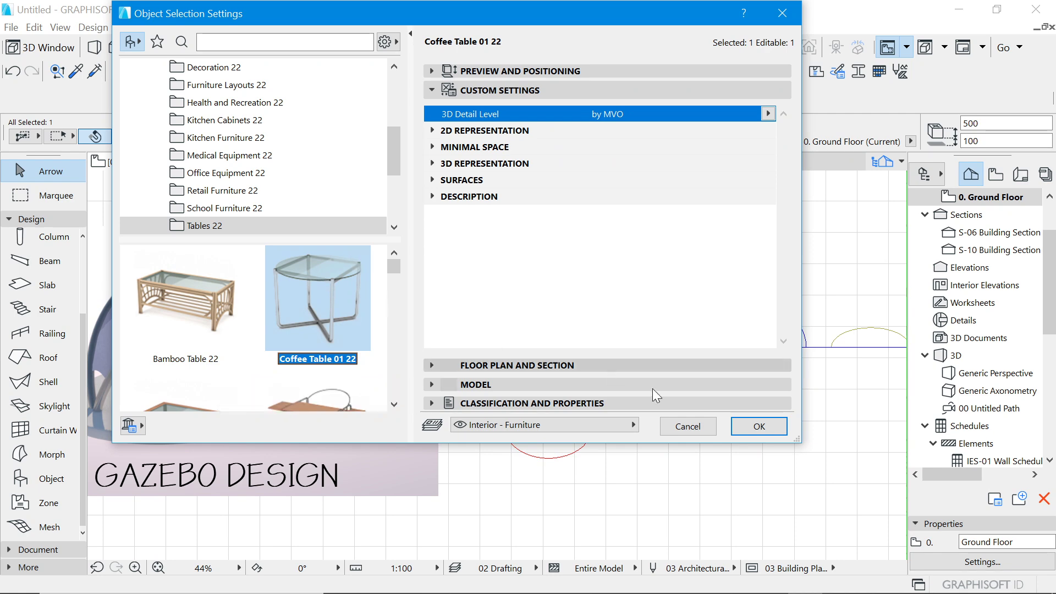
left_click(763, 425)
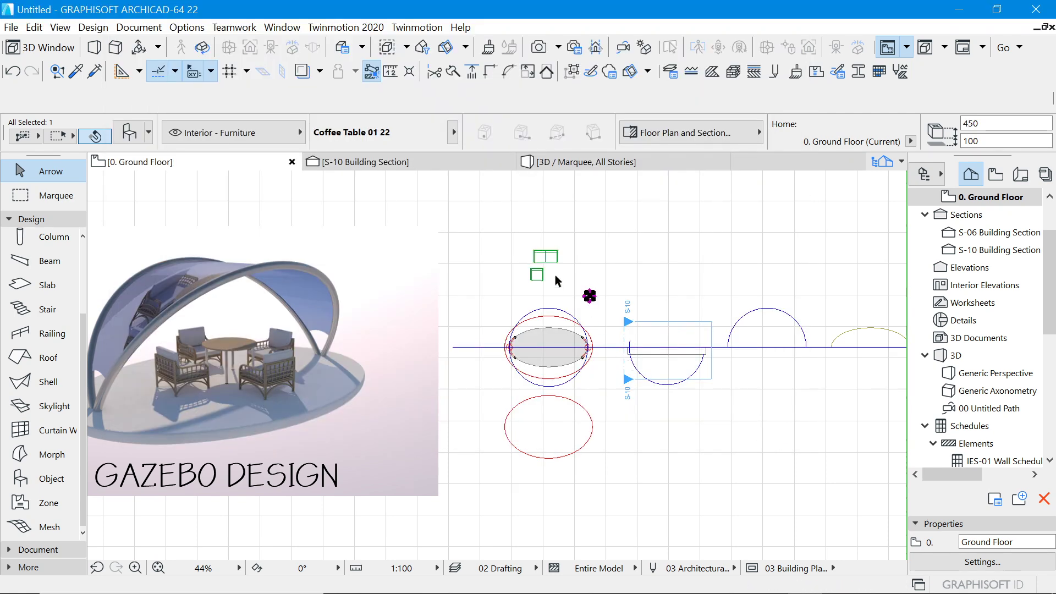
Move the round coffee table by its centre to the centre of the elliptical base on the floor plan.
scroll(554, 272, "up", 7)
key("Escape")
scroll(631, 313, "up", 1)
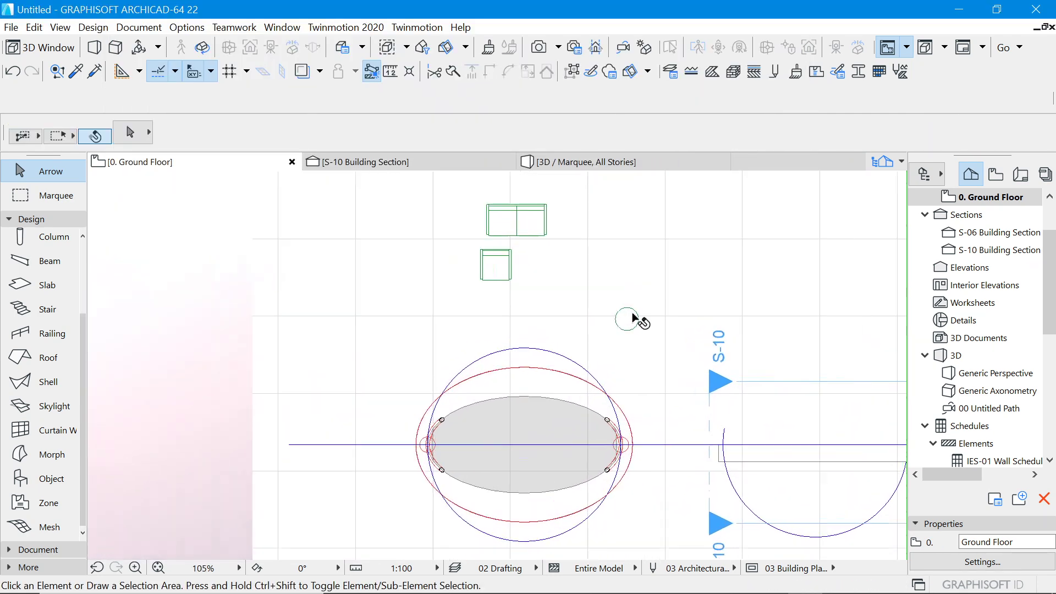
scroll(632, 318, "up", 3)
left_click(617, 332)
left_click(616, 330)
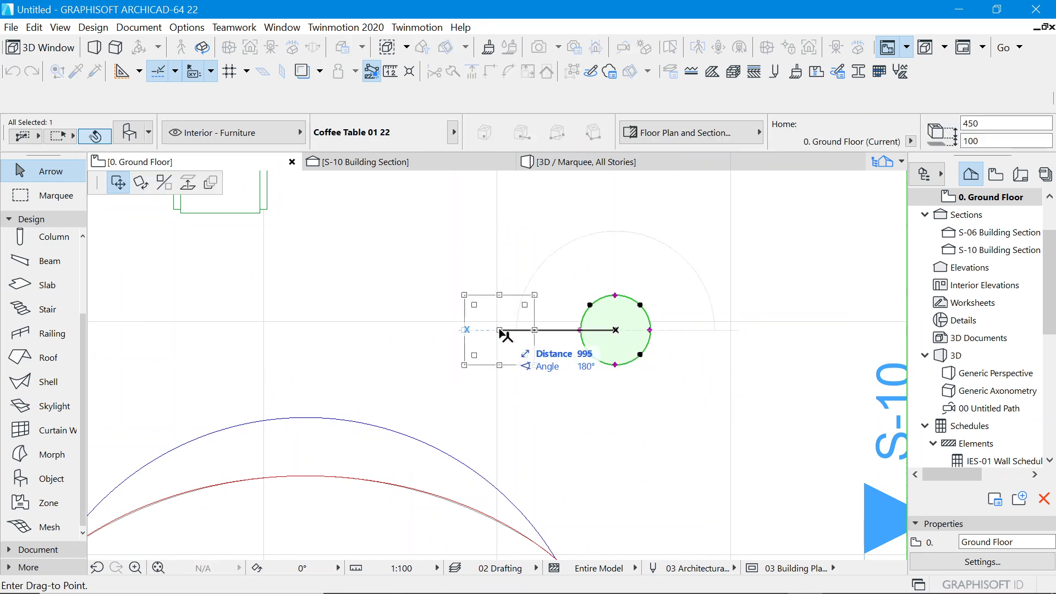
scroll(572, 295, "down", 4)
scroll(498, 428, "up", 3)
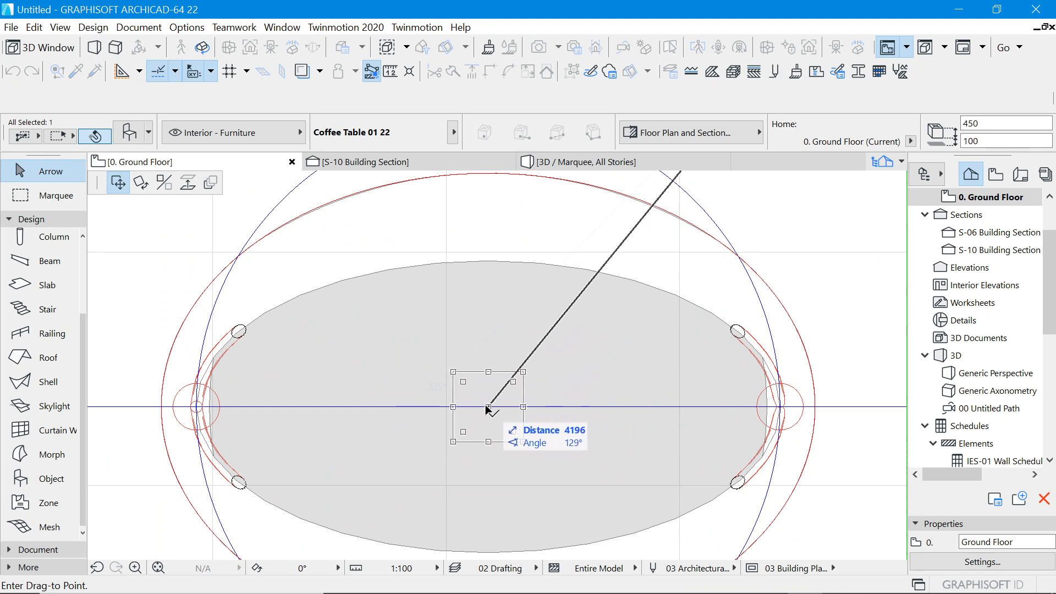
scroll(608, 358, "down", 4)
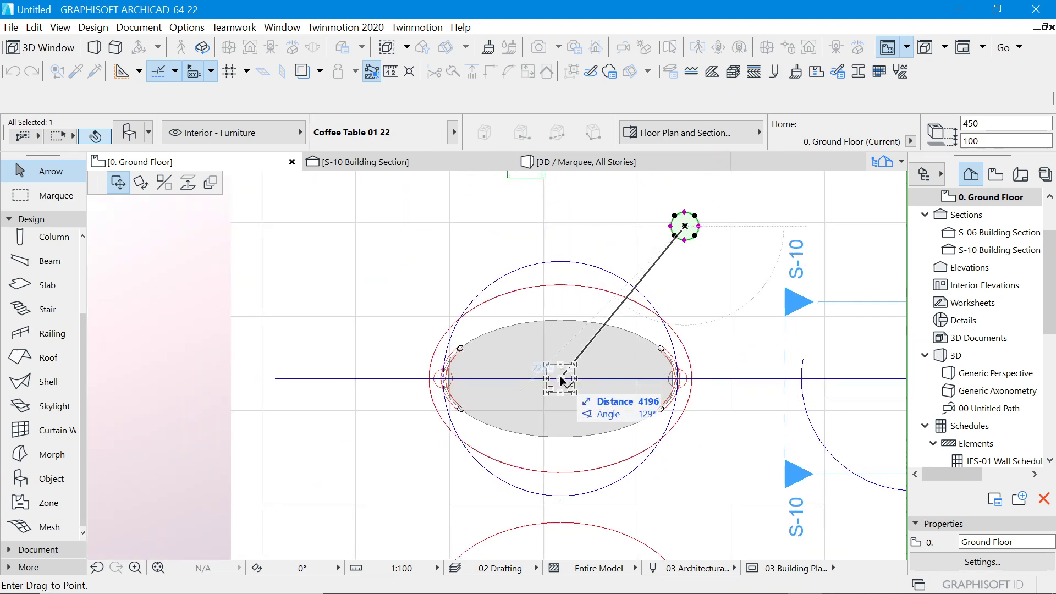
left_click(565, 378)
left_click(595, 225)
Move the bamboo couch onto the upper edge of the elliptical base, centred above the coffee table.
scroll(585, 374, "down", 4)
scroll(569, 265, "up", 5)
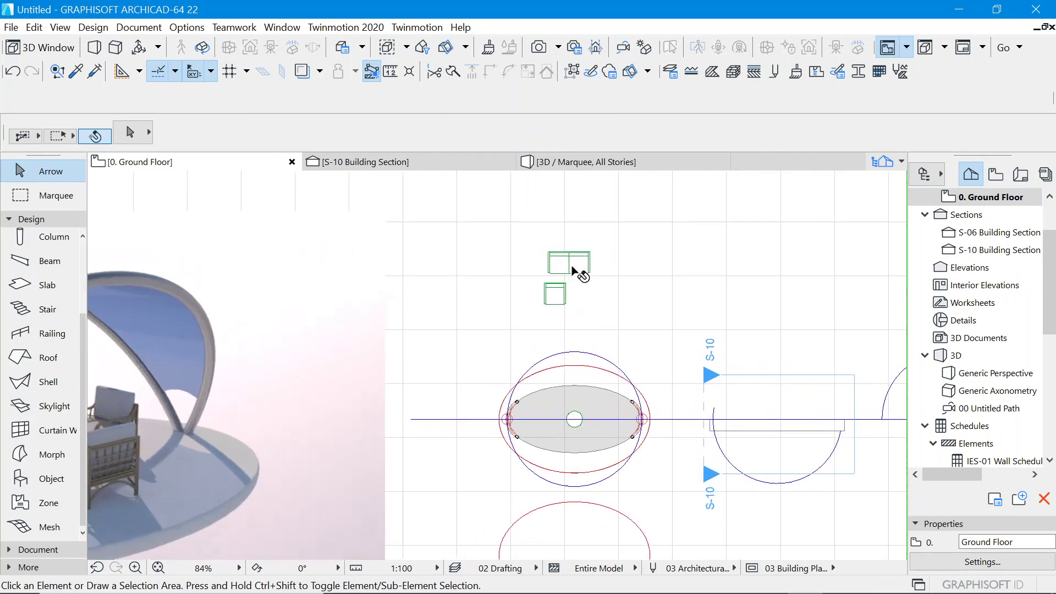
left_click(564, 257)
left_click(565, 257)
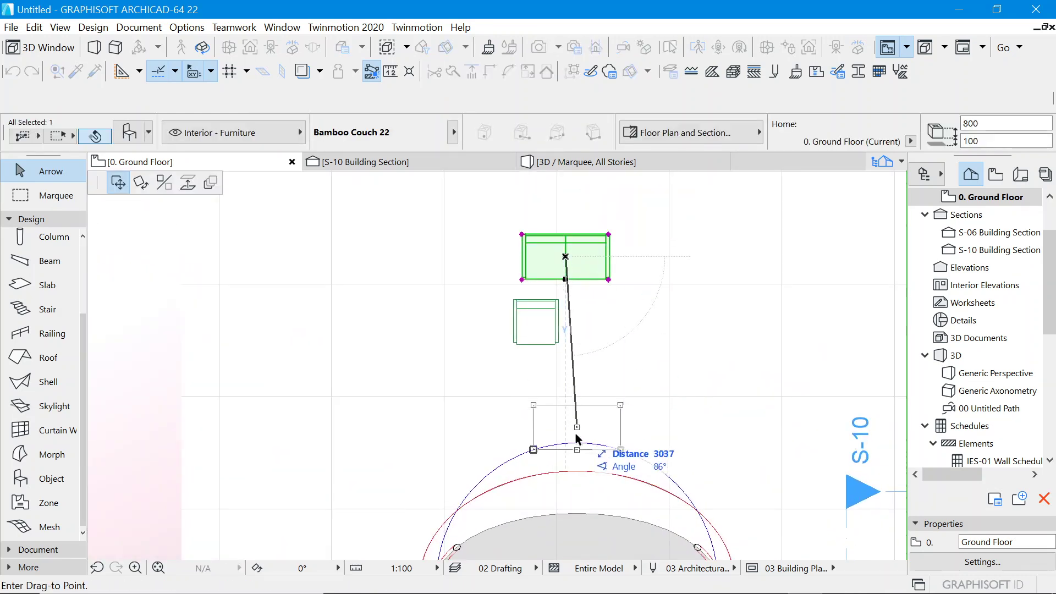
scroll(569, 412, "down", 2)
scroll(570, 412, "up", 2)
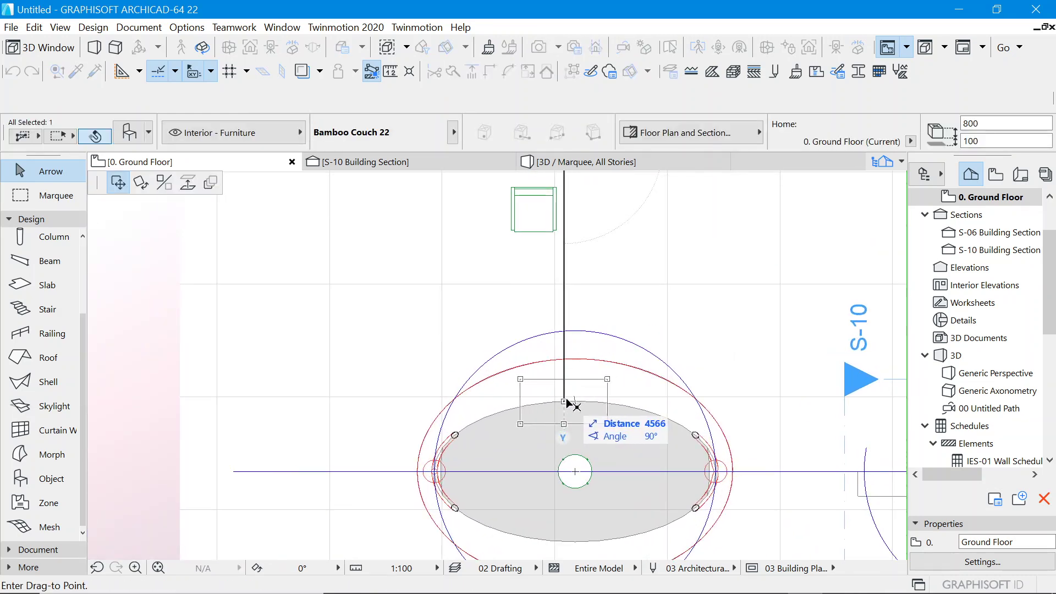
left_click(575, 403)
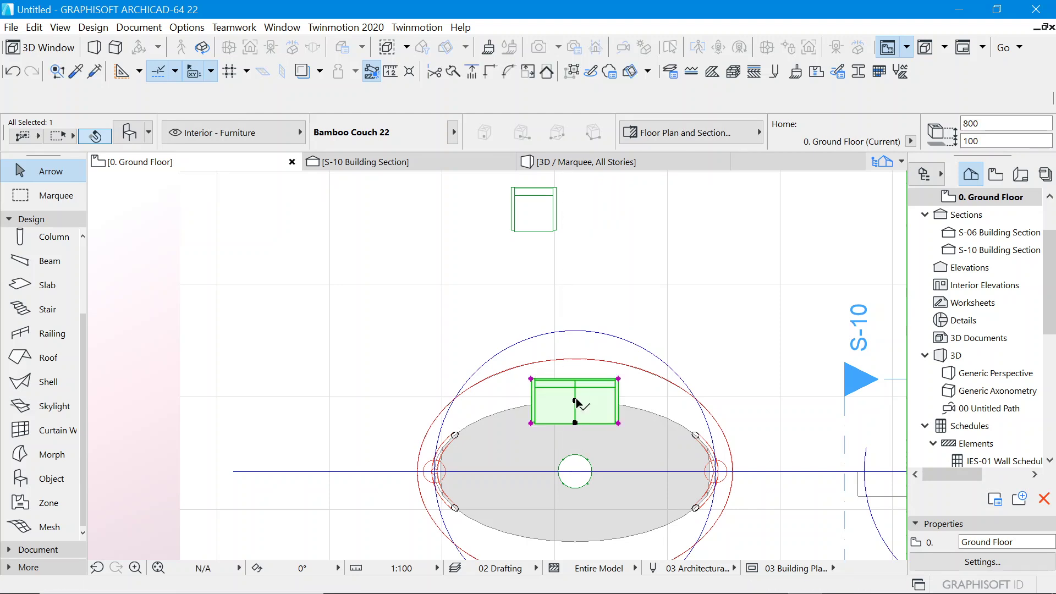
Mirror a copy of the bamboo couch across the horizontal centre line of the elliptical base.
left_click(545, 215)
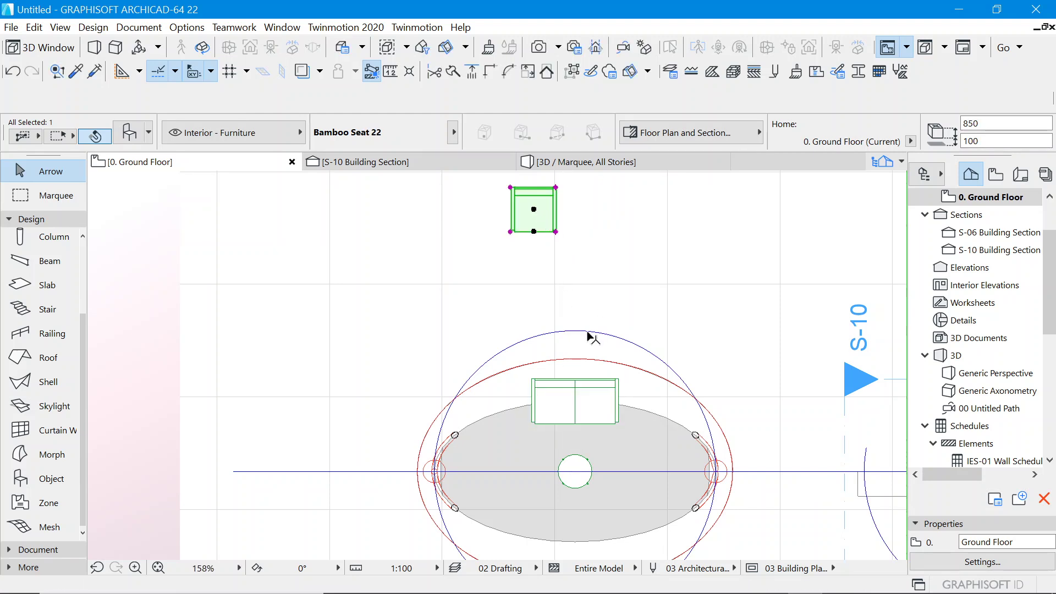
left_click(607, 391)
right_click(651, 324)
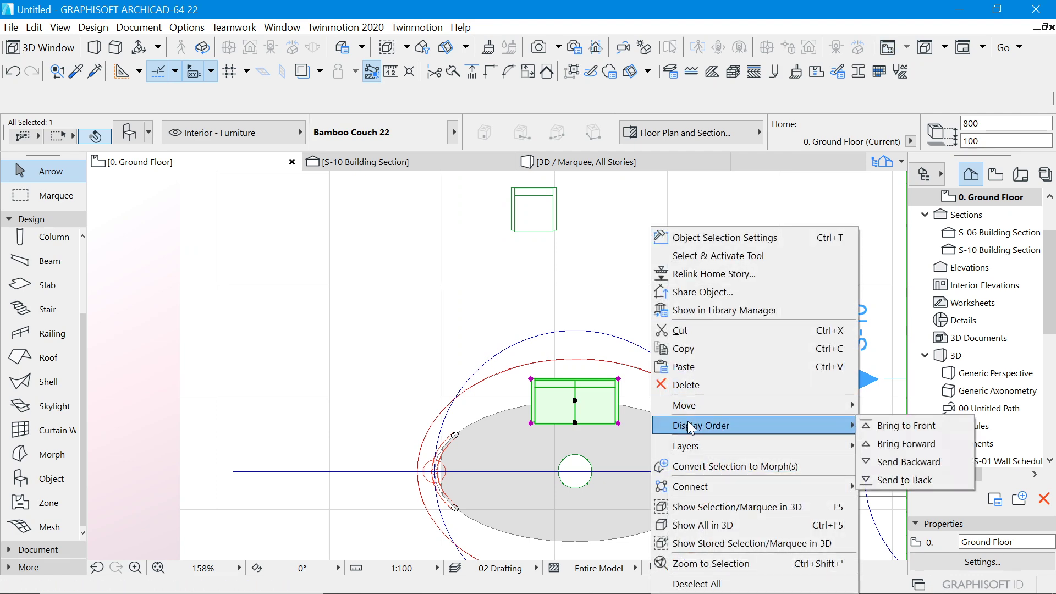
mouse_move(695, 404)
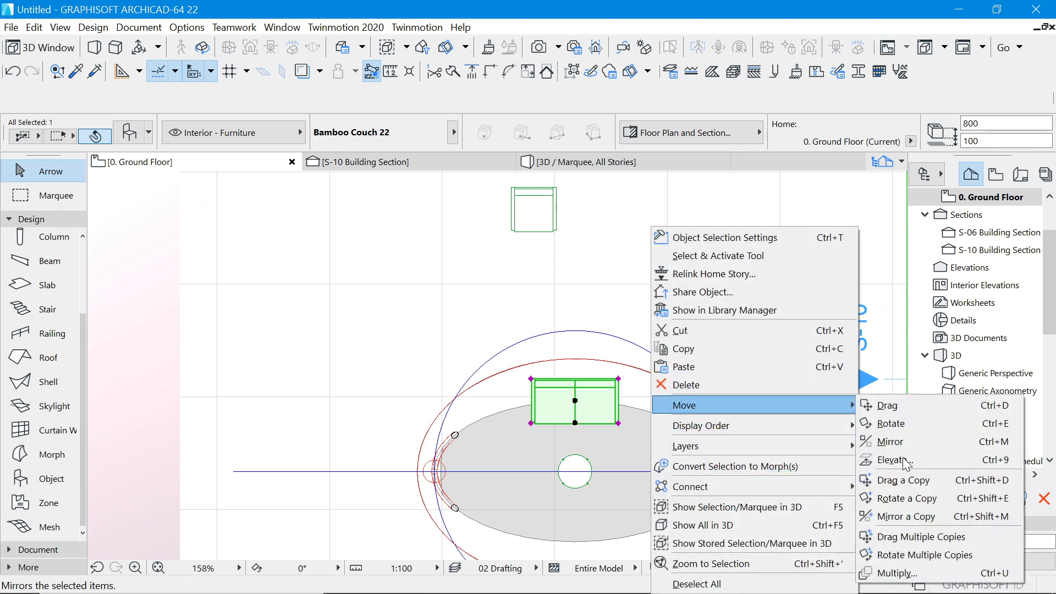
left_click(888, 515)
left_click(502, 472)
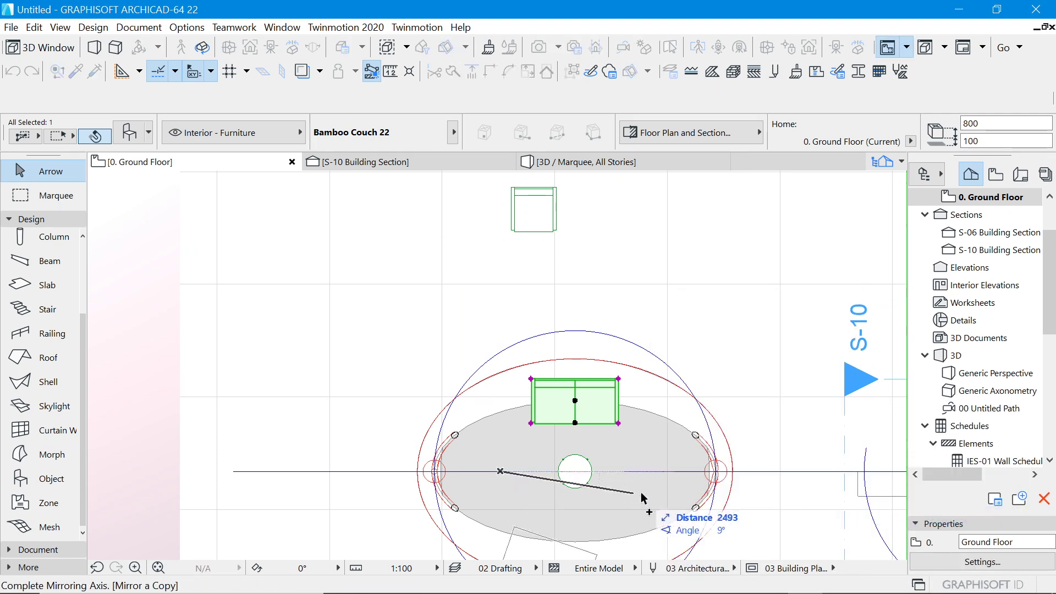
left_click(649, 472)
Move the upper bamboo couch slightly down, closer to the coffee table.
scroll(655, 471, "down", 3)
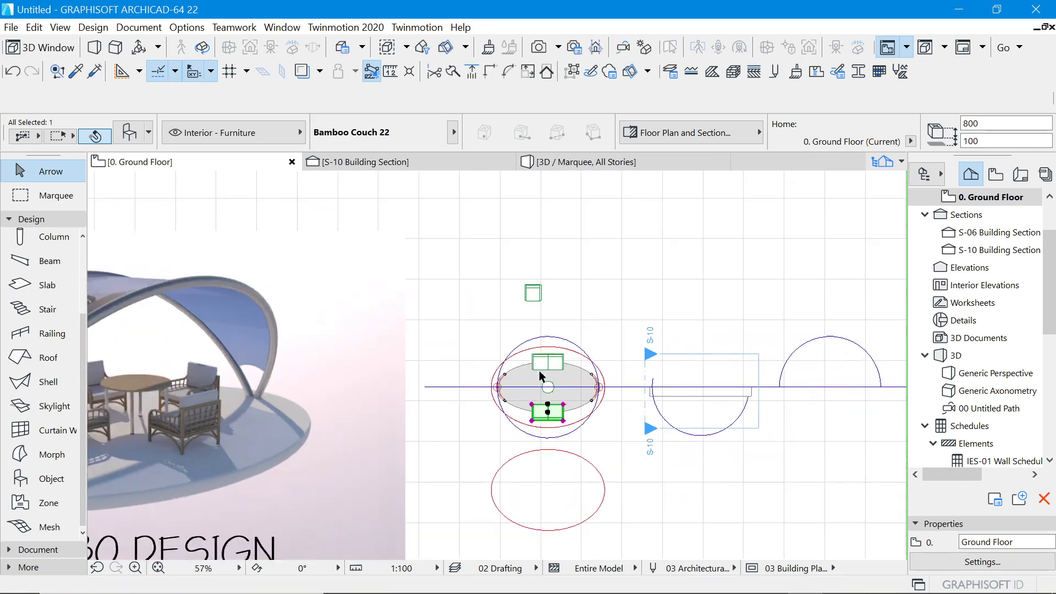
scroll(545, 342, "up", 5)
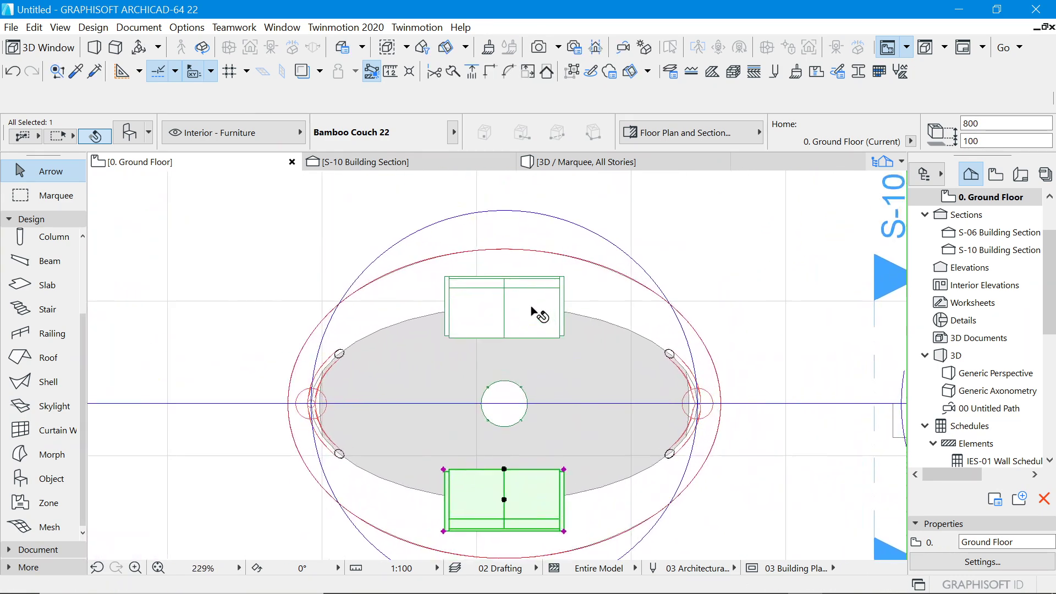
left_click(530, 290)
left_click(496, 307)
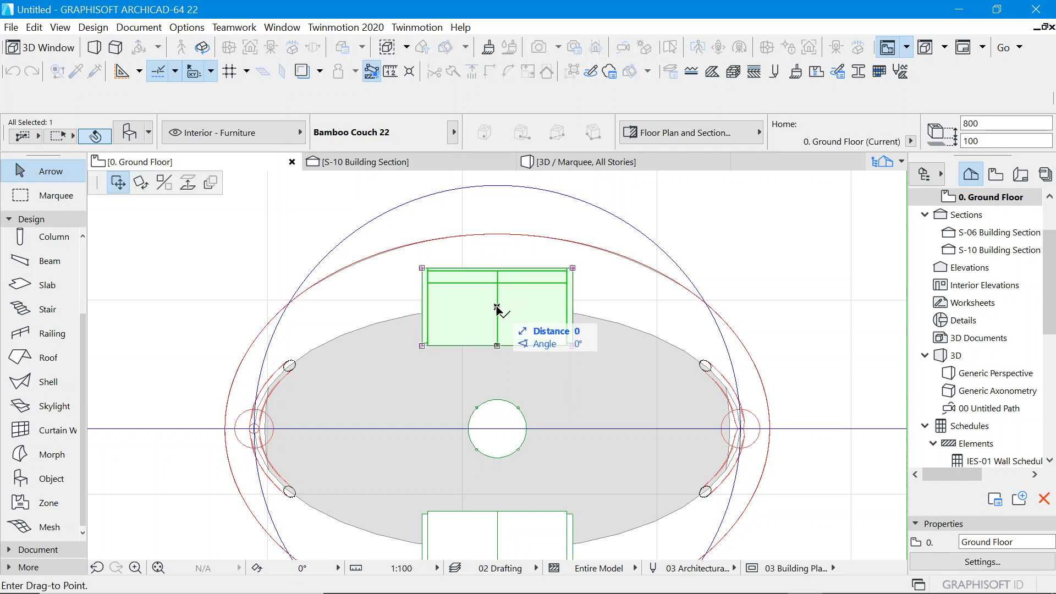
left_click(498, 327)
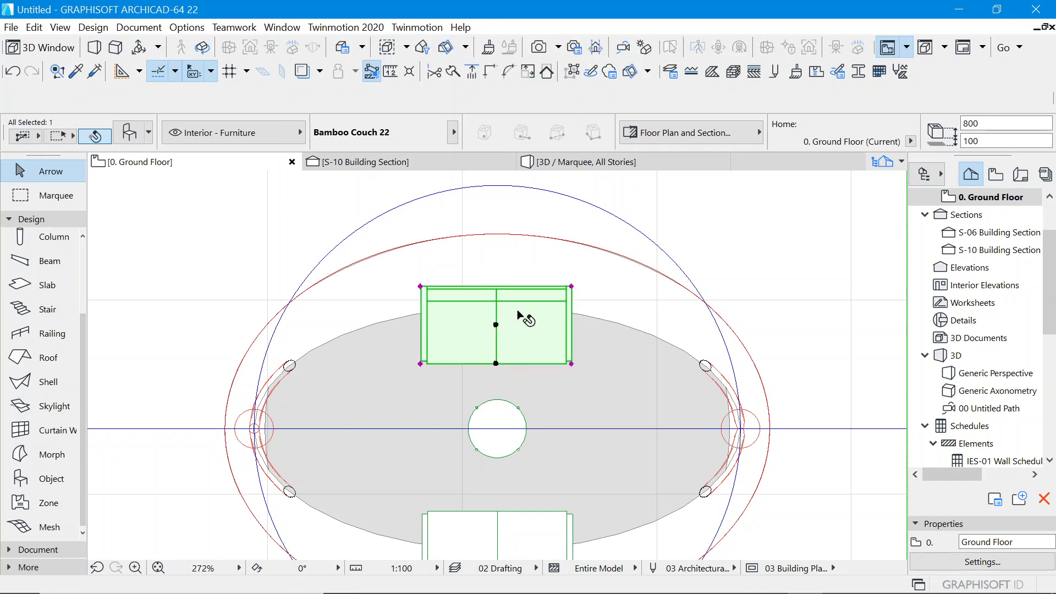
Delete the lower couch and mirror a new copy of the upper couch across the base's horizontal centre line.
scroll(559, 270, "down", 5)
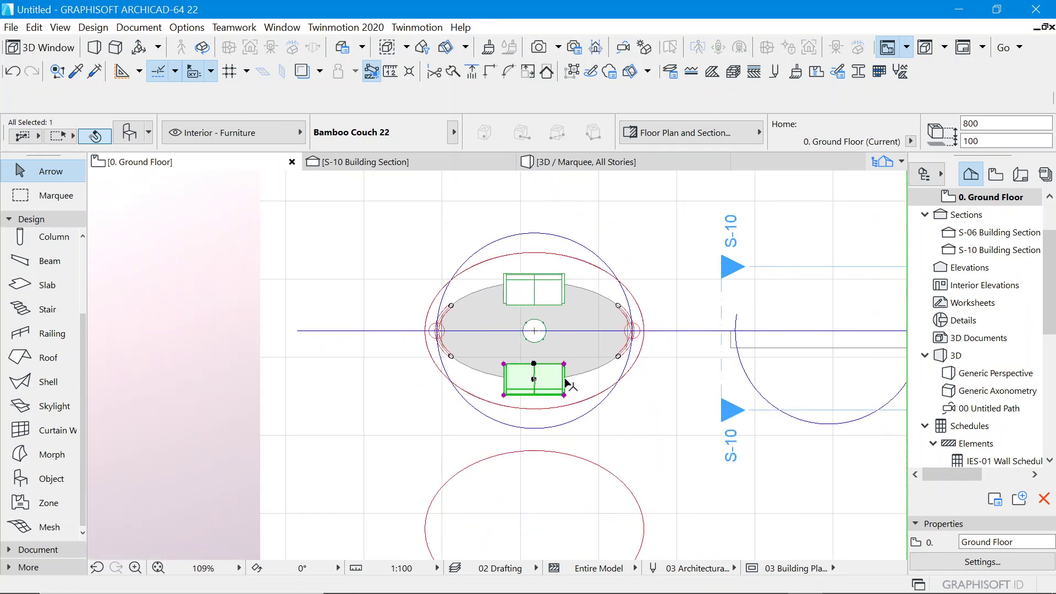
key("Delete")
left_click(547, 283)
right_click(624, 216)
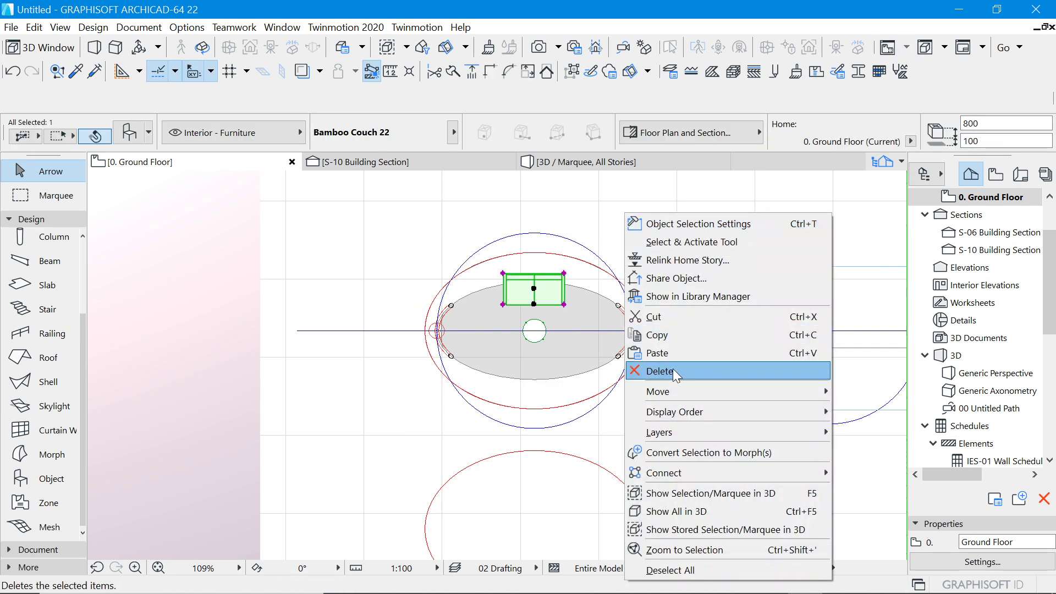
mouse_move(678, 390)
left_click(864, 502)
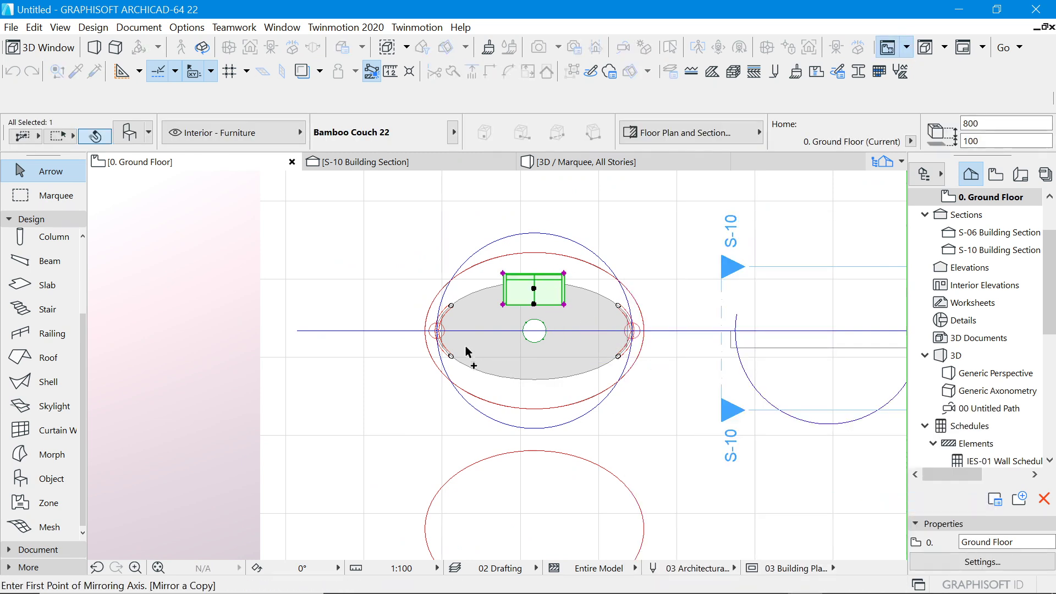
left_click(471, 331)
left_click(592, 332)
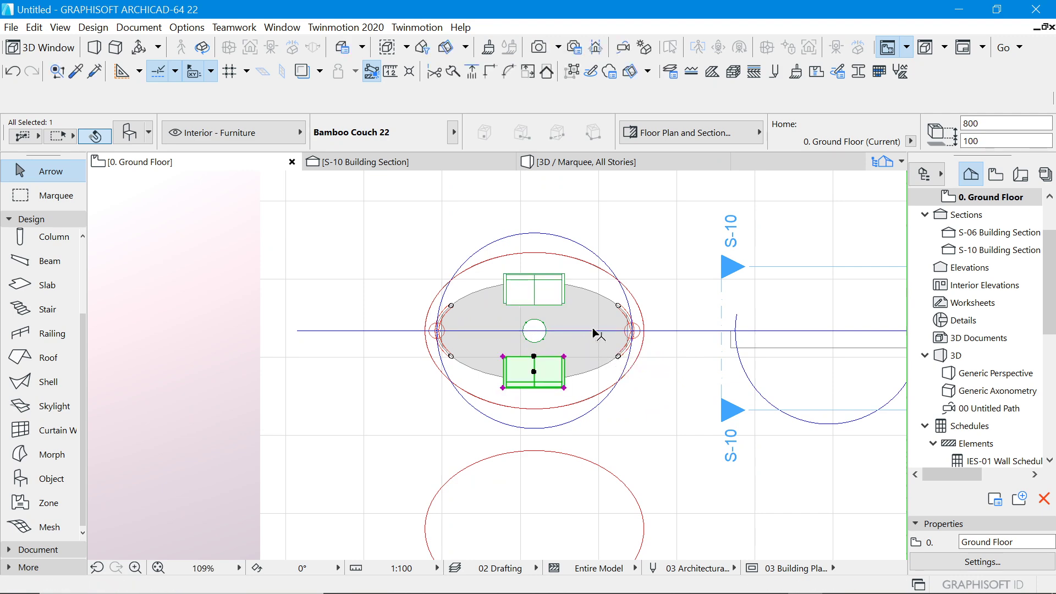
left_click(639, 233)
Move the bamboo seat onto the base's horizontal centre line, to the left of the coffee table.
scroll(605, 270, "down", 3)
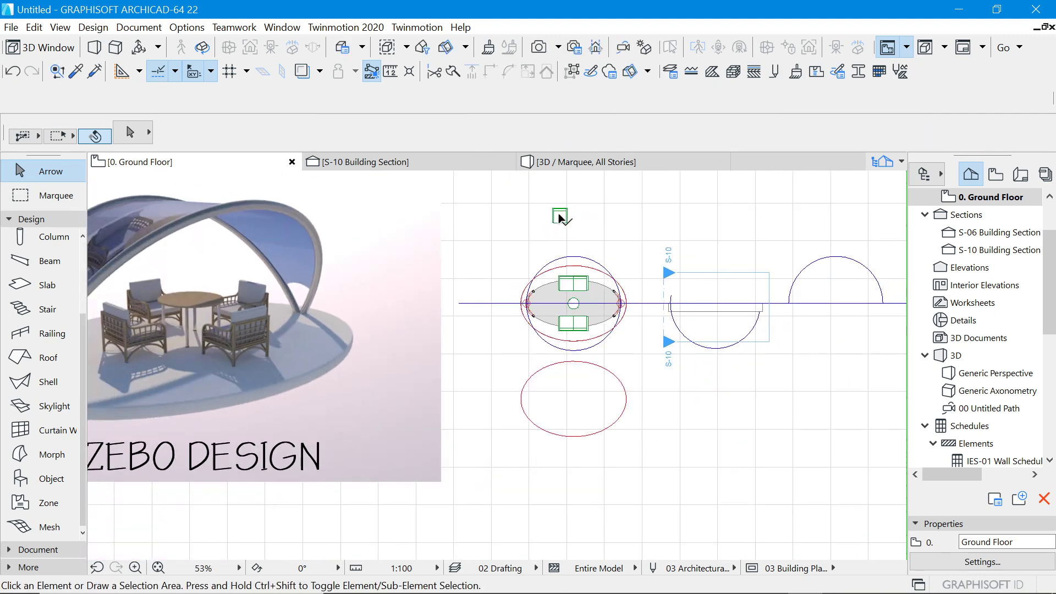
left_click(560, 216)
left_click(559, 215)
scroll(561, 291, "up", 4)
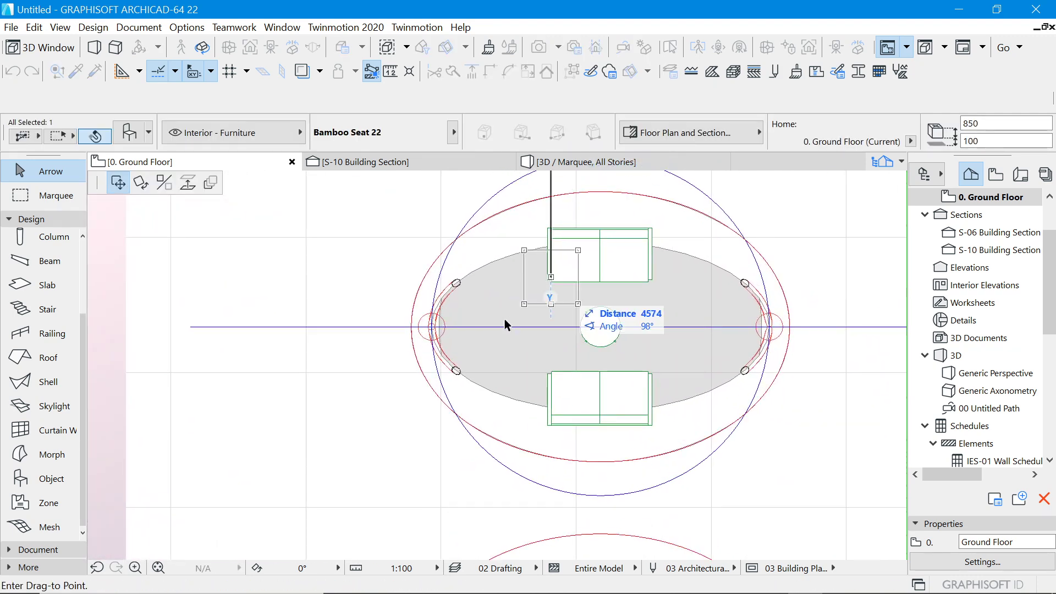
left_click(515, 328)
scroll(512, 333, "up", 3)
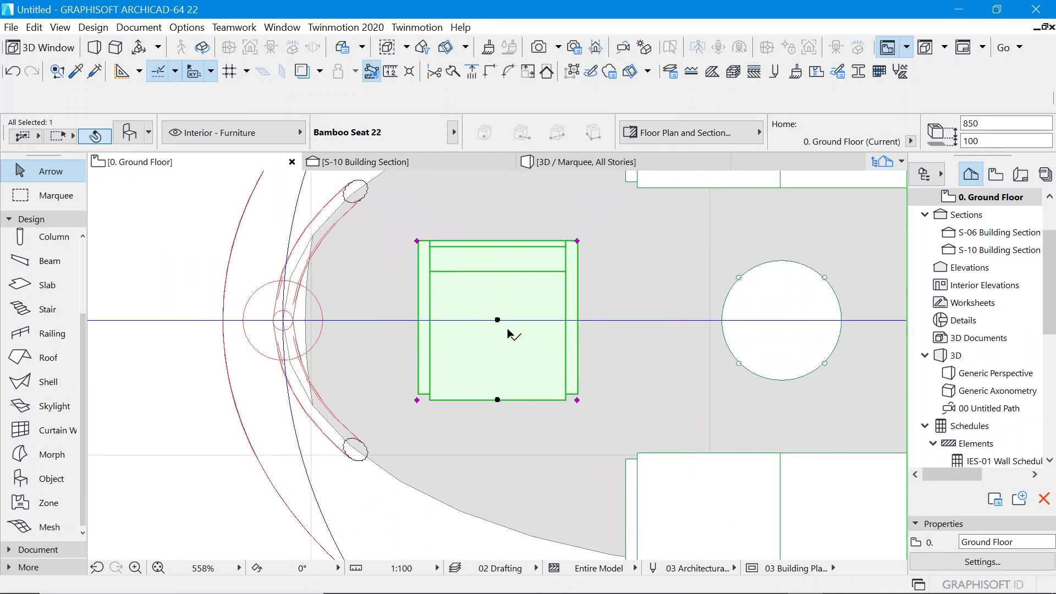
Rotate the bamboo seat a quarter turn about its centre so that it faces the coffee table.
left_click(497, 321)
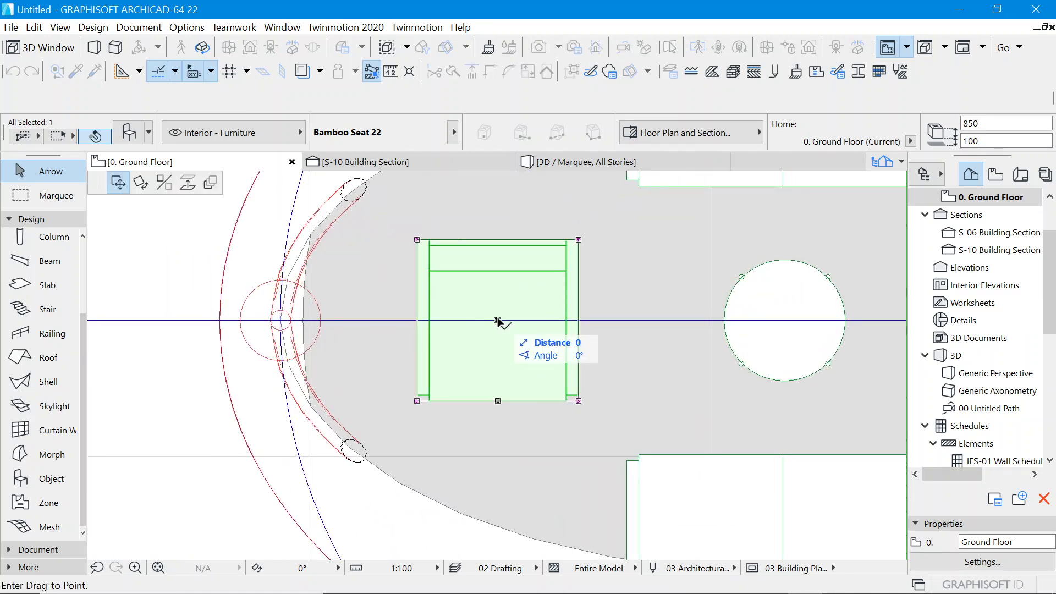
left_click(141, 184)
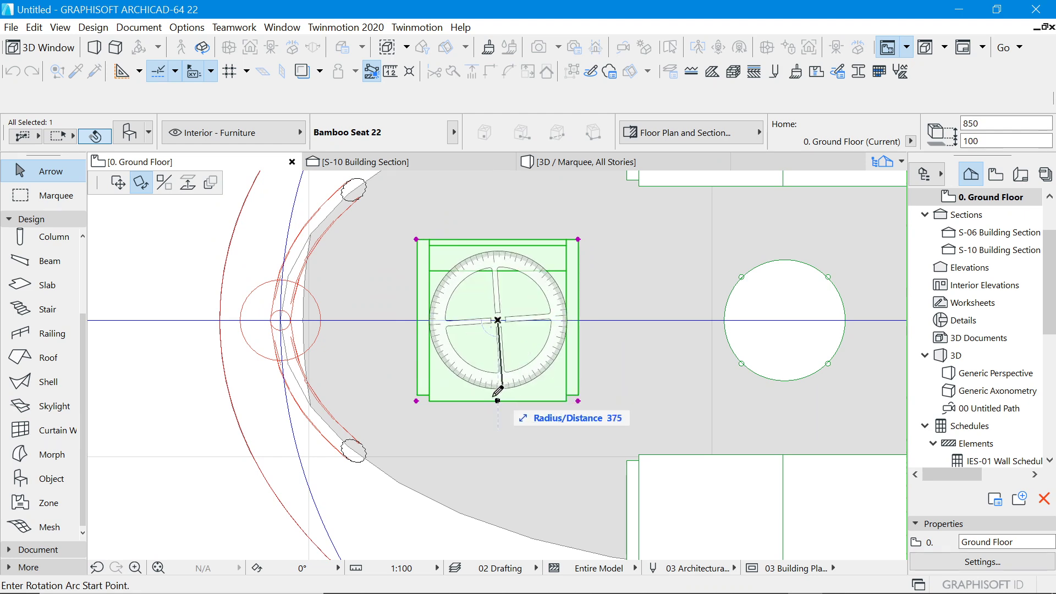
left_click(498, 414)
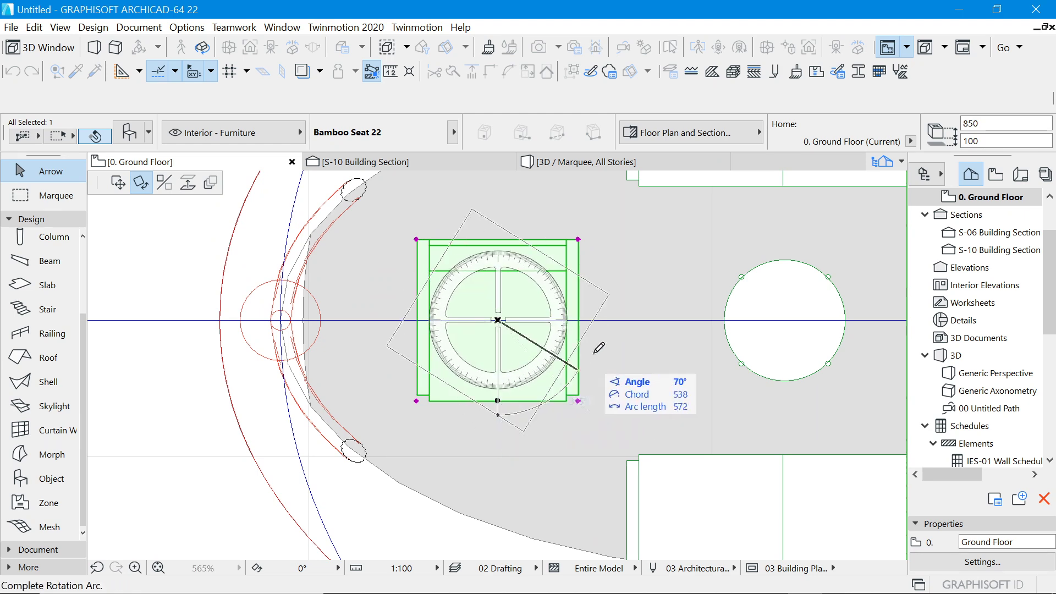
left_click(607, 319)
scroll(514, 324, "down", 5)
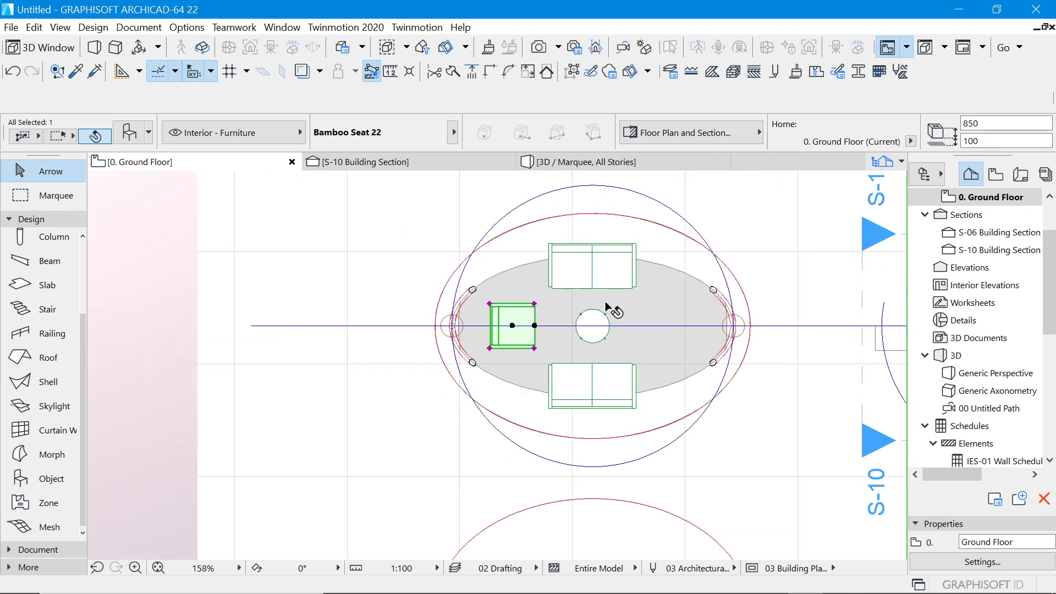
Mirror a copy of the bamboo seat across the vertical axis through the coffee table's centre.
right_click(392, 203)
mouse_move(489, 382)
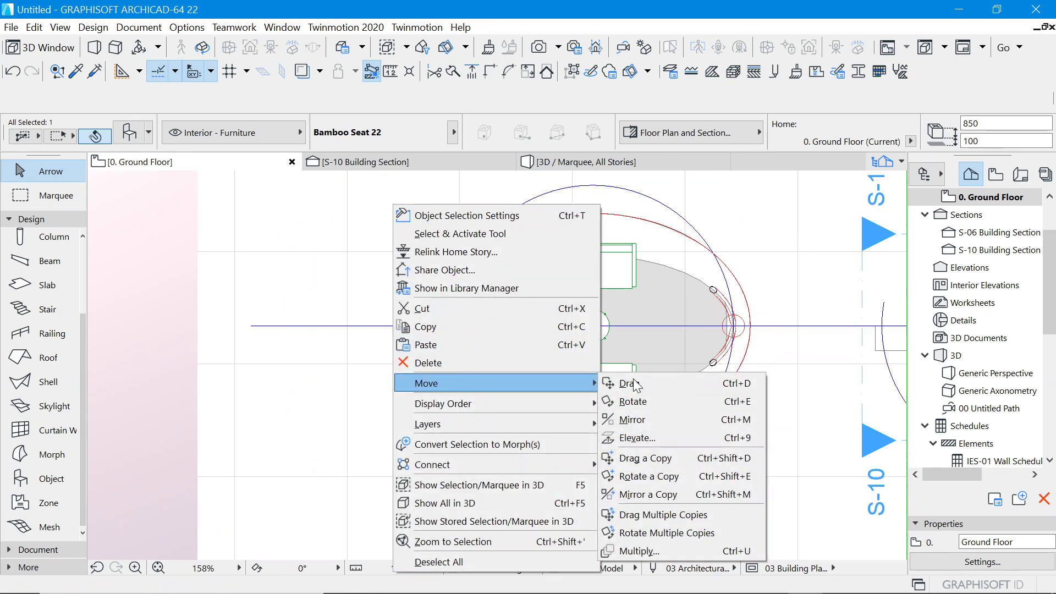
left_click(640, 494)
scroll(606, 332, "up", 2)
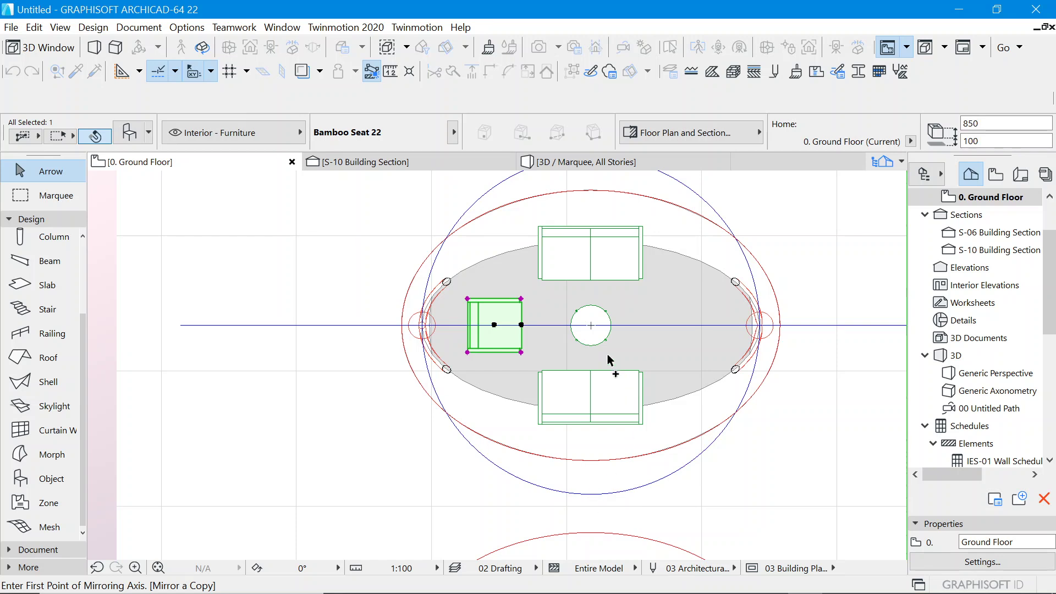
left_click(591, 325)
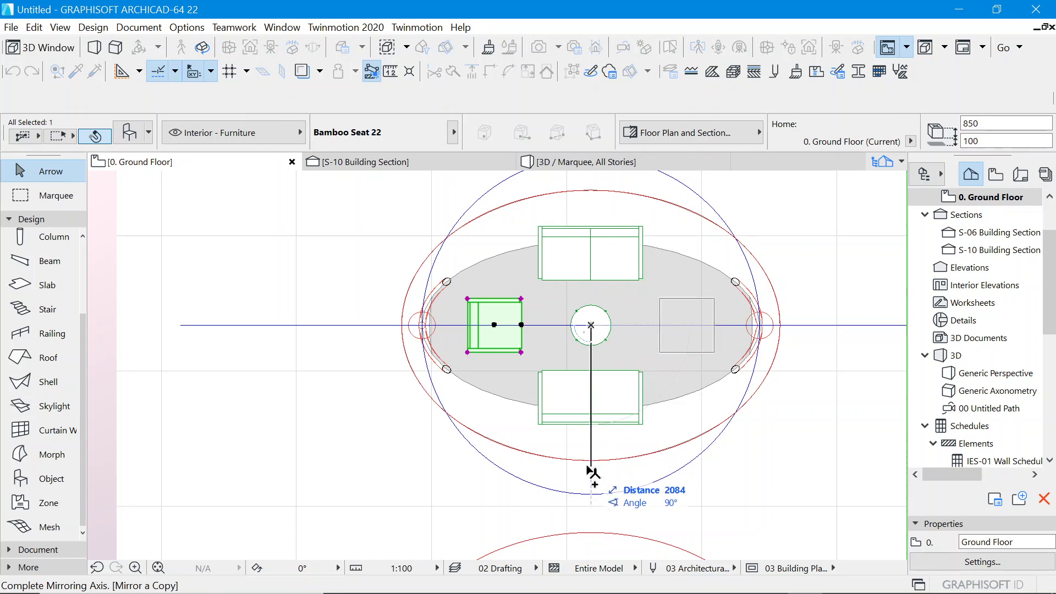
left_click(591, 484)
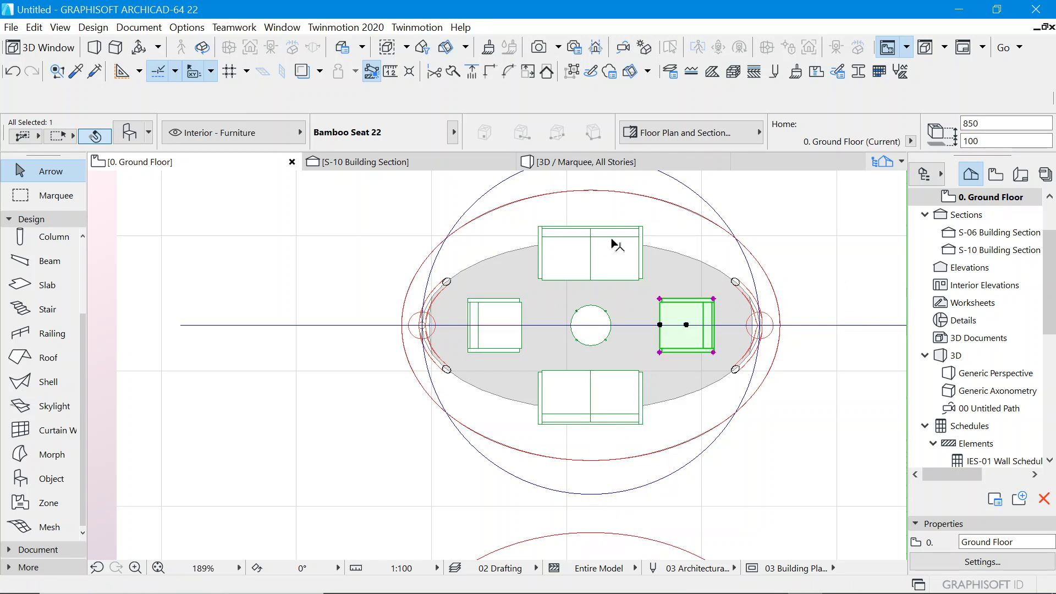
Group the two bamboo couches, the two bamboo seats and the coffee table together.
left_click(618, 251, "shift")
left_click(527, 303, "shift")
left_click(567, 400, "shift")
left_click(598, 346, "shift")
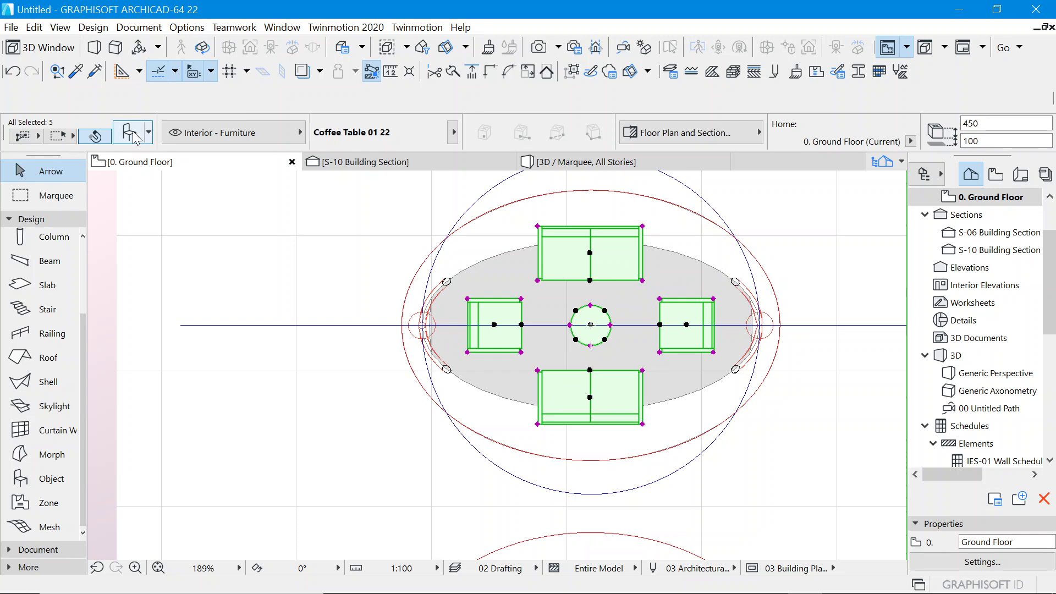
left_click(34, 27)
mouse_move(84, 254)
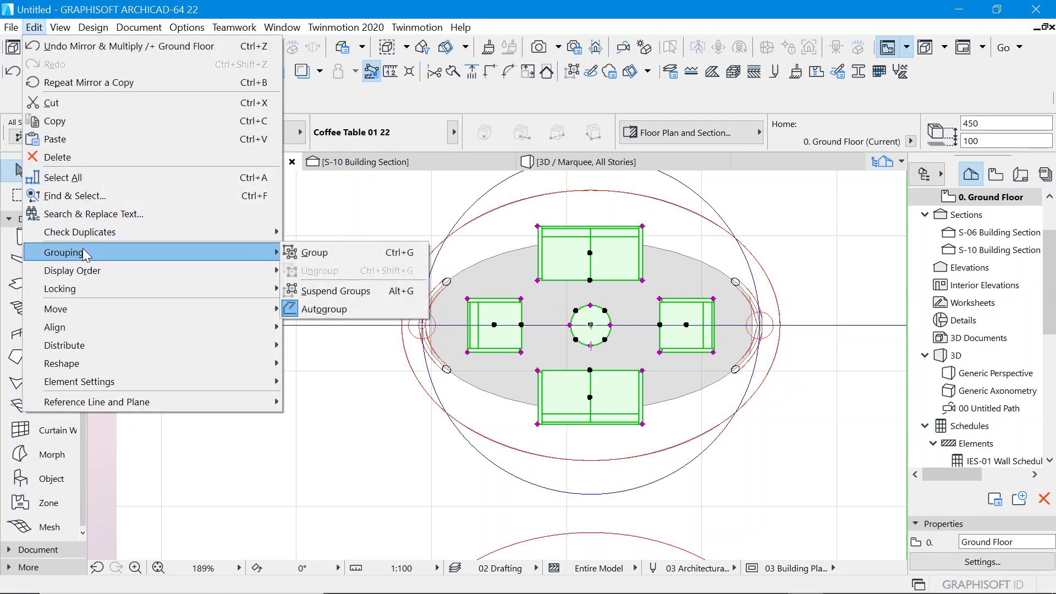
left_click(347, 254)
Set the base elevation of the grouped furniture to 0 and deselect it.
scroll(597, 306, "down", 3)
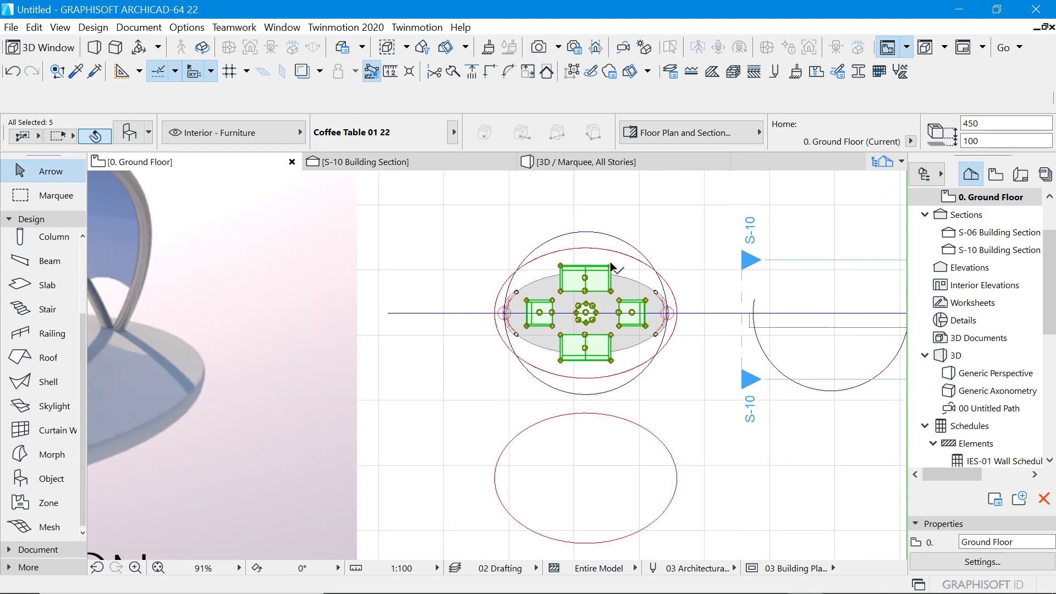
scroll(582, 147, "down", 5)
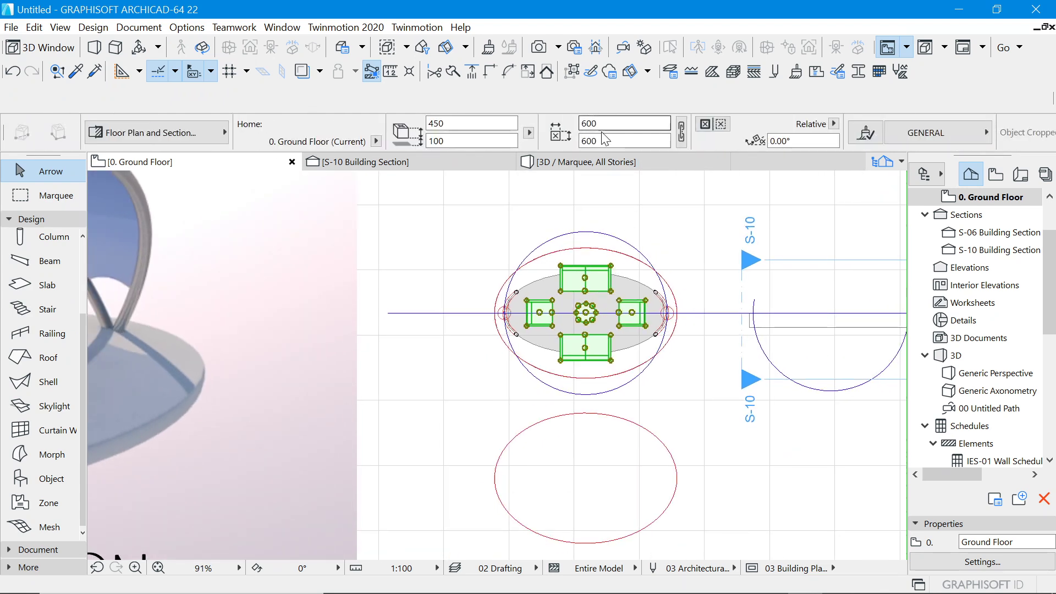
left_click_drag(451, 142, 434, 141)
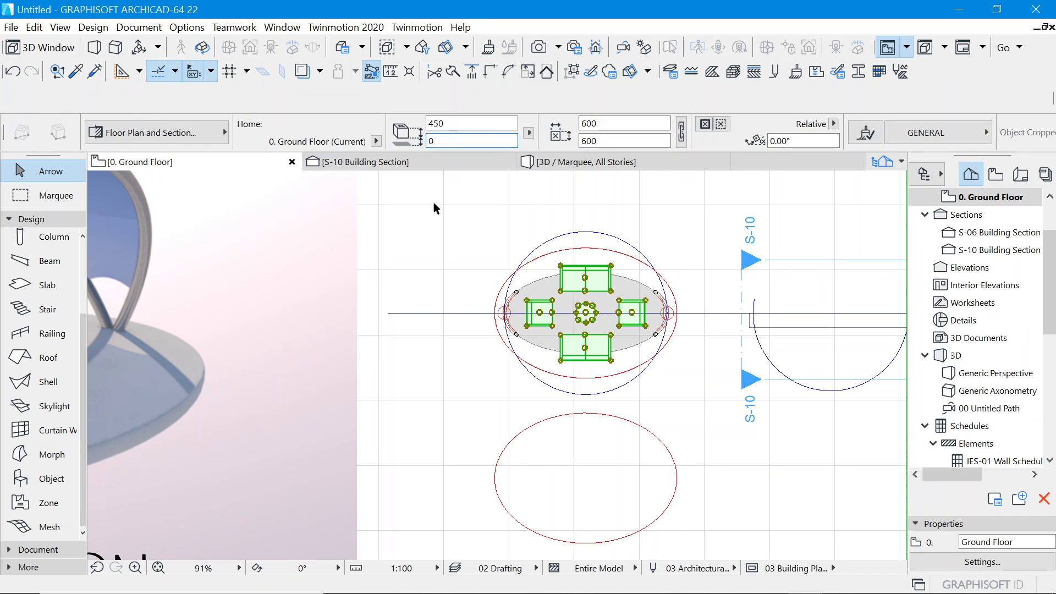
left_click(440, 225)
Enclose the gazebo plan in a marquee and show only the marquee area in 3D.
left_click(55, 195)
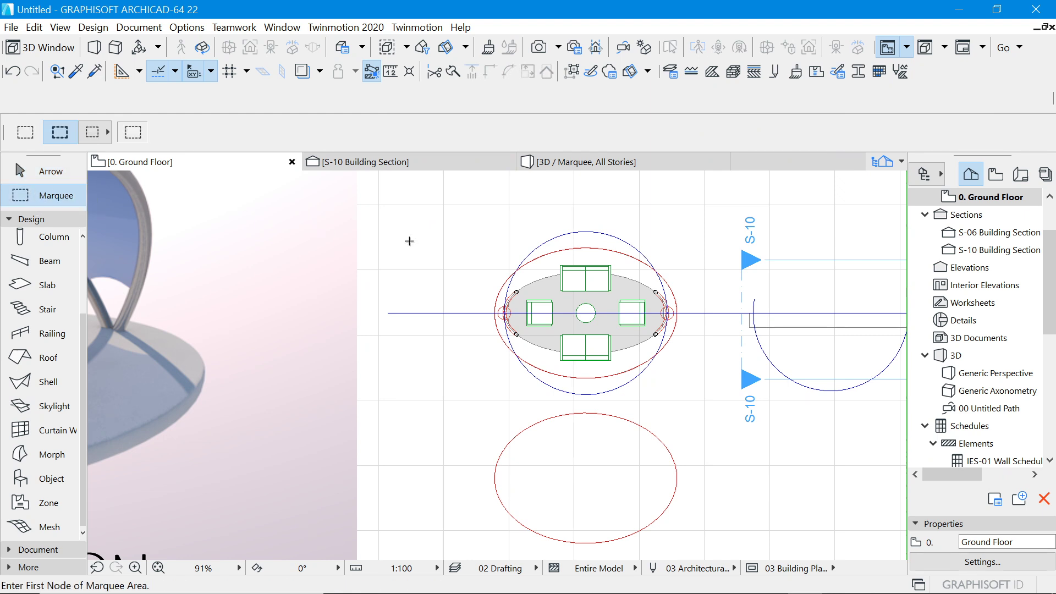
left_click(458, 210)
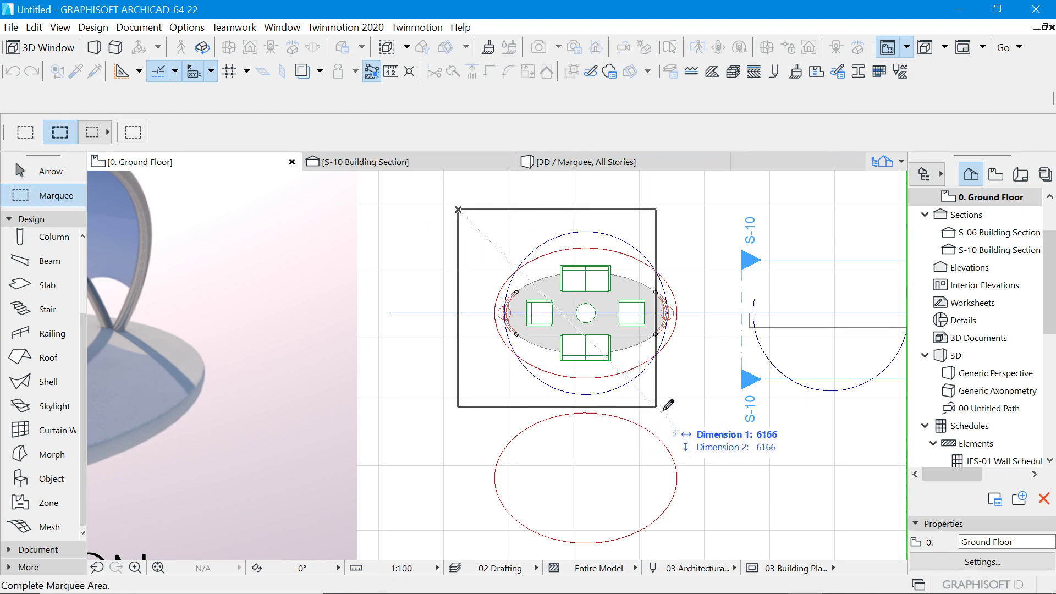
left_click(691, 401)
right_click(435, 255)
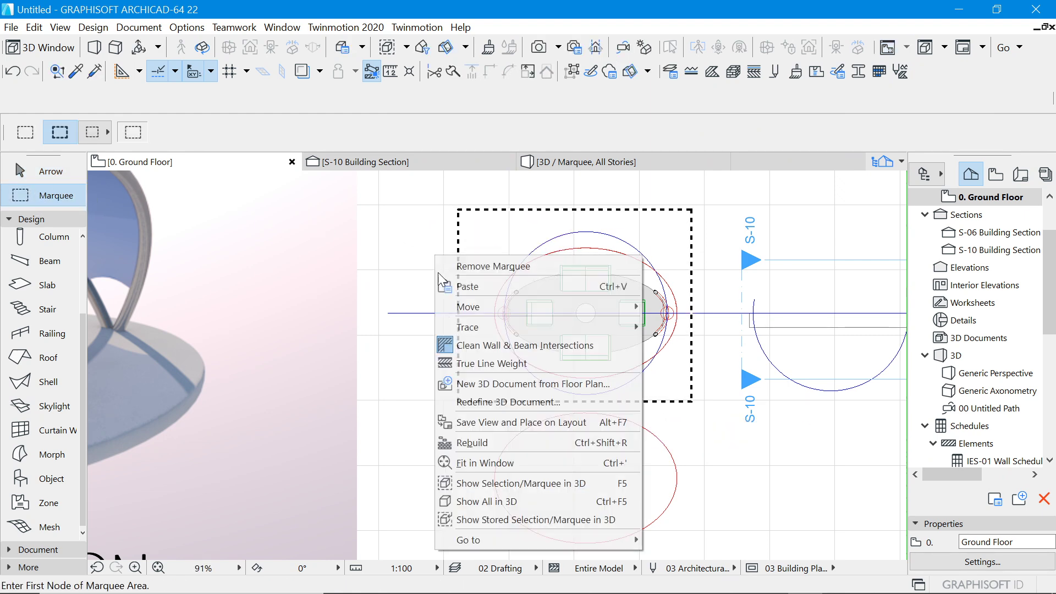
left_click(500, 483)
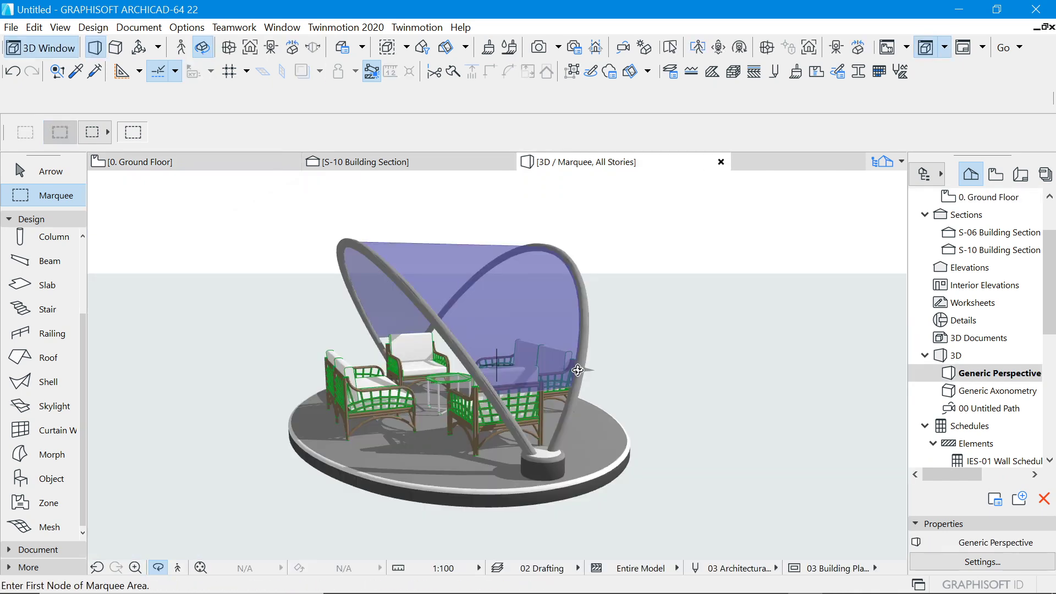
Examine the furnished gazebo in 3D from several sides, checking how the furniture sits on the elliptical base.
left_click_drag(711, 365, 471, 357)
left_click_drag(740, 386, 533, 387)
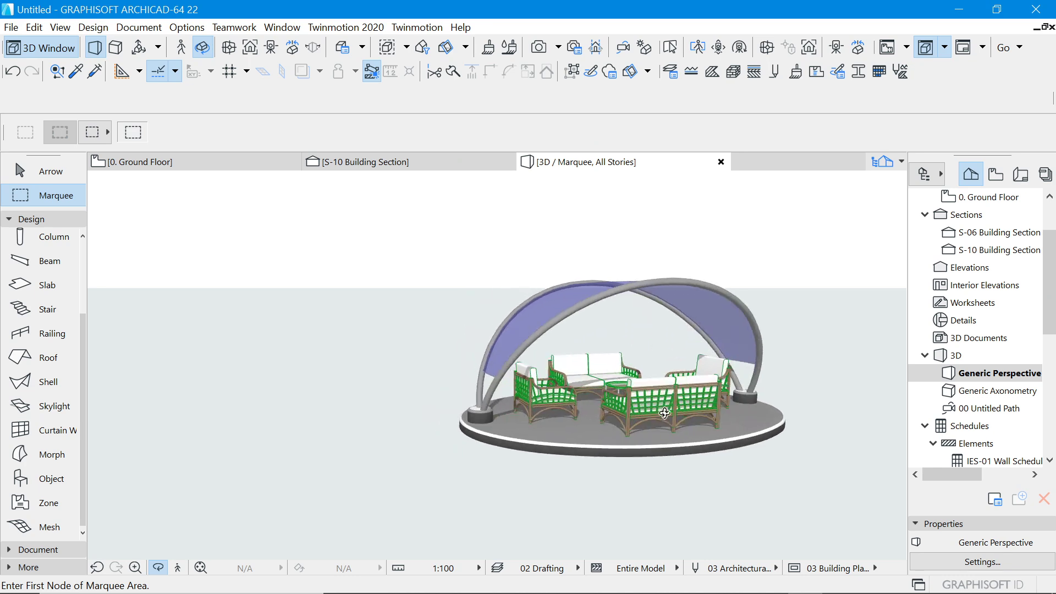
scroll(652, 410, "up", 5)
left_click_drag(840, 331, 446, 294)
scroll(446, 294, "down", 2)
scroll(616, 368, "up", 4)
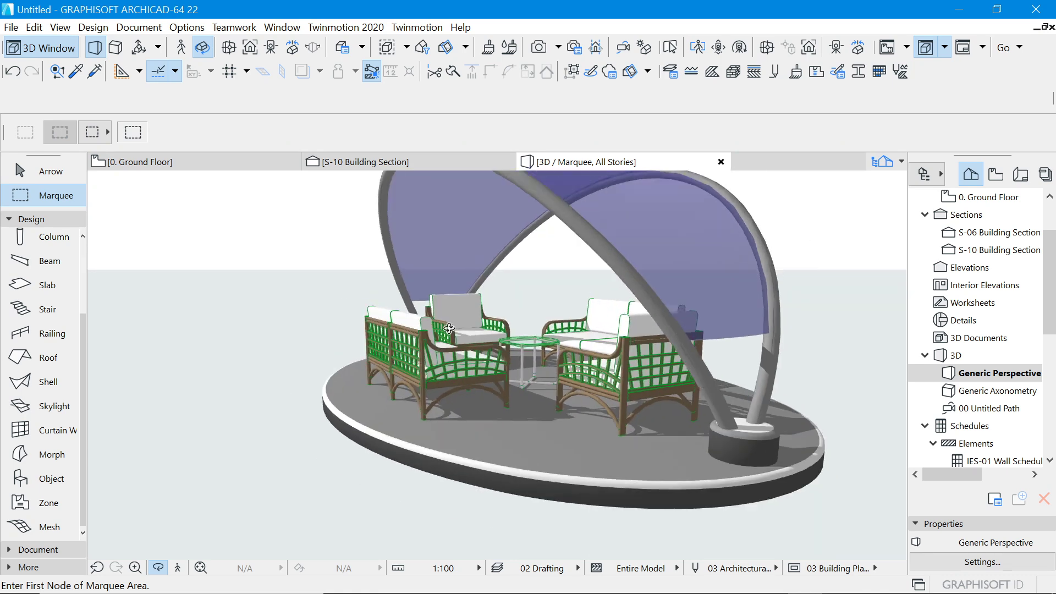
scroll(479, 341, "down", 5)
scroll(553, 395, "up", 5)
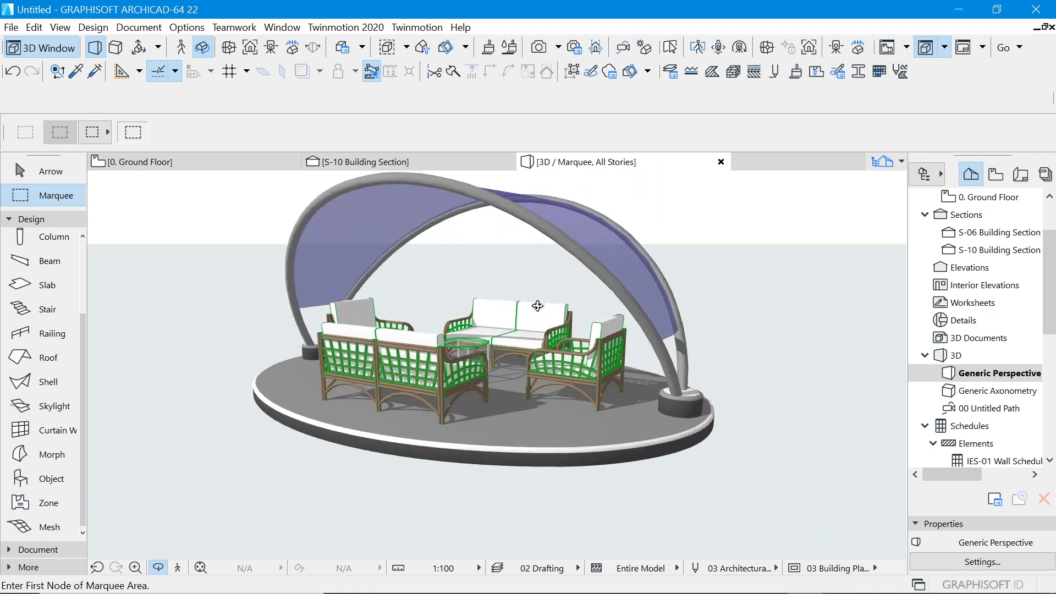
scroll(538, 347, "down", 3)
scroll(539, 351, "up", 2)
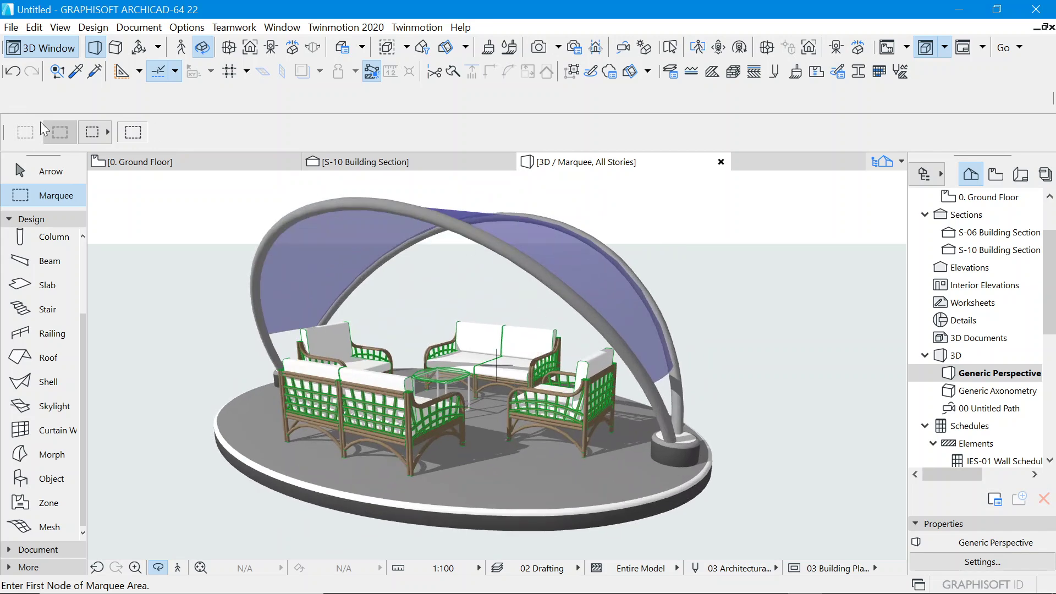
Change the contour pen of all the grouped furniture to a dark pen in the 2D Representation settings.
left_click(673, 47)
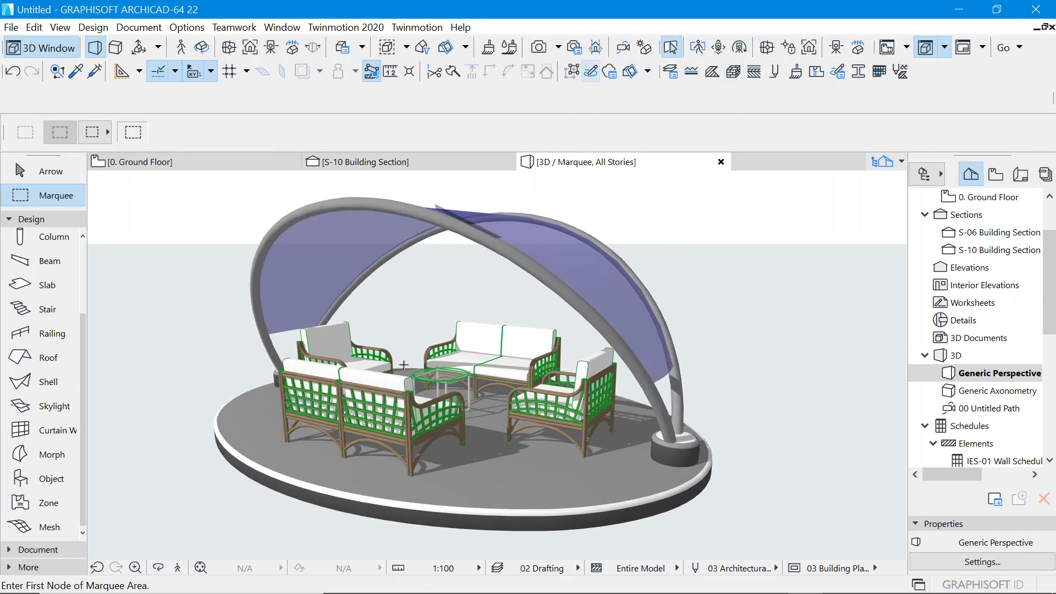
left_click(50, 171)
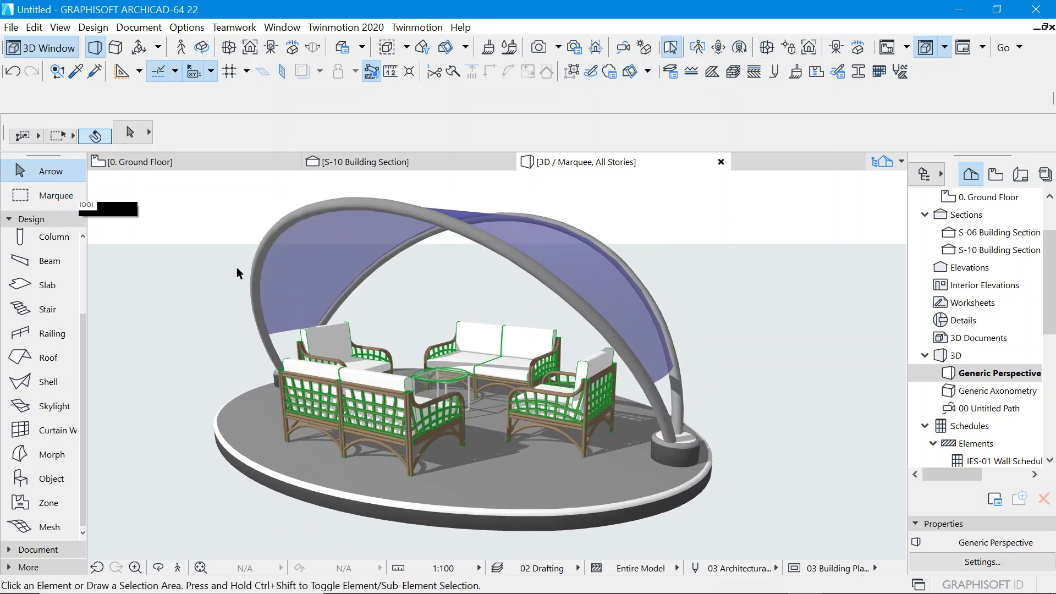
left_click(383, 406)
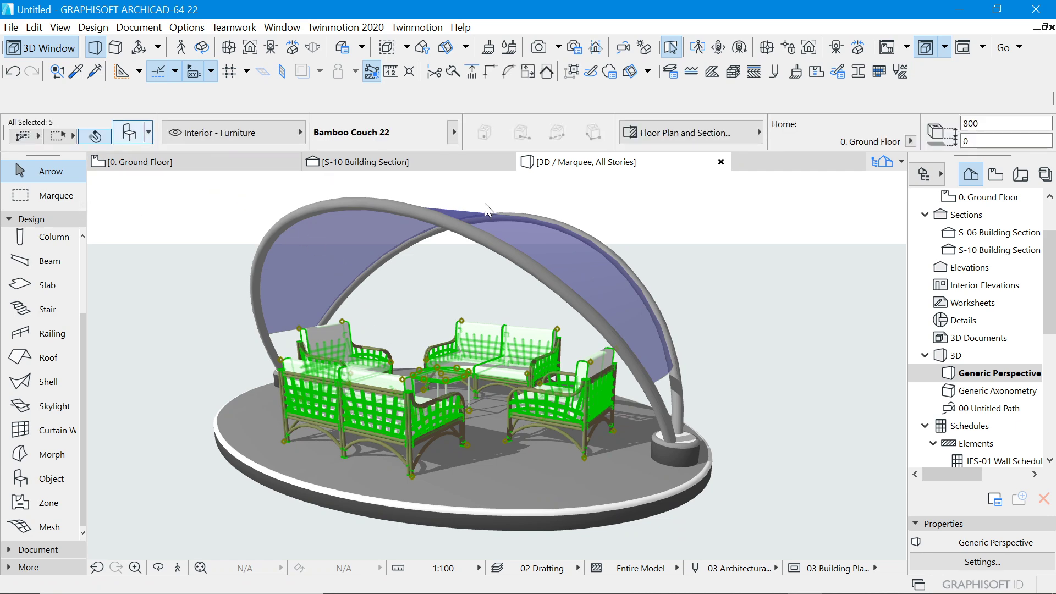
key("ctrl+t")
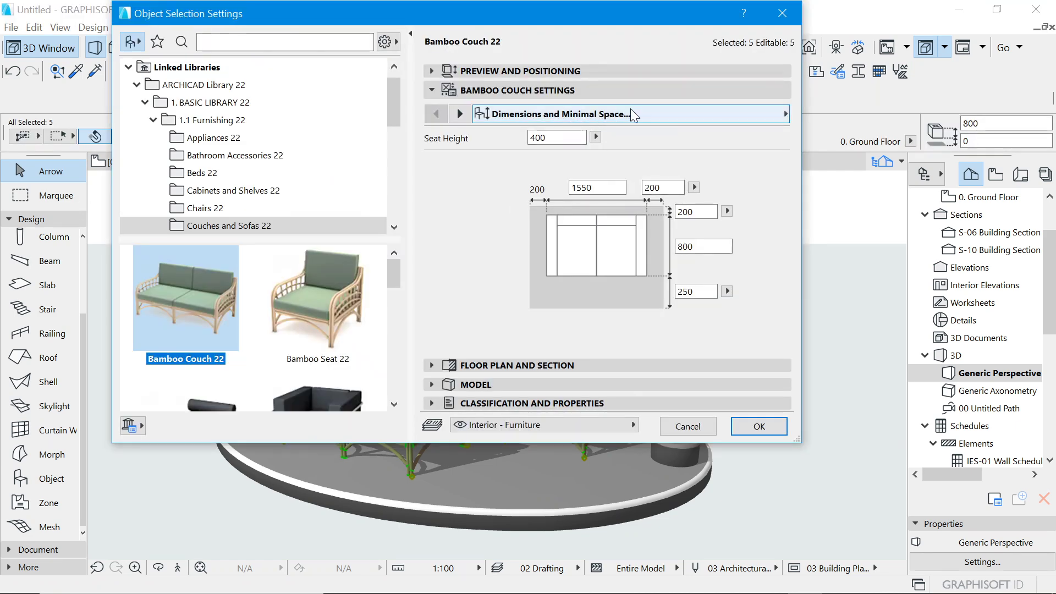
left_click(634, 114)
left_click(862, 133)
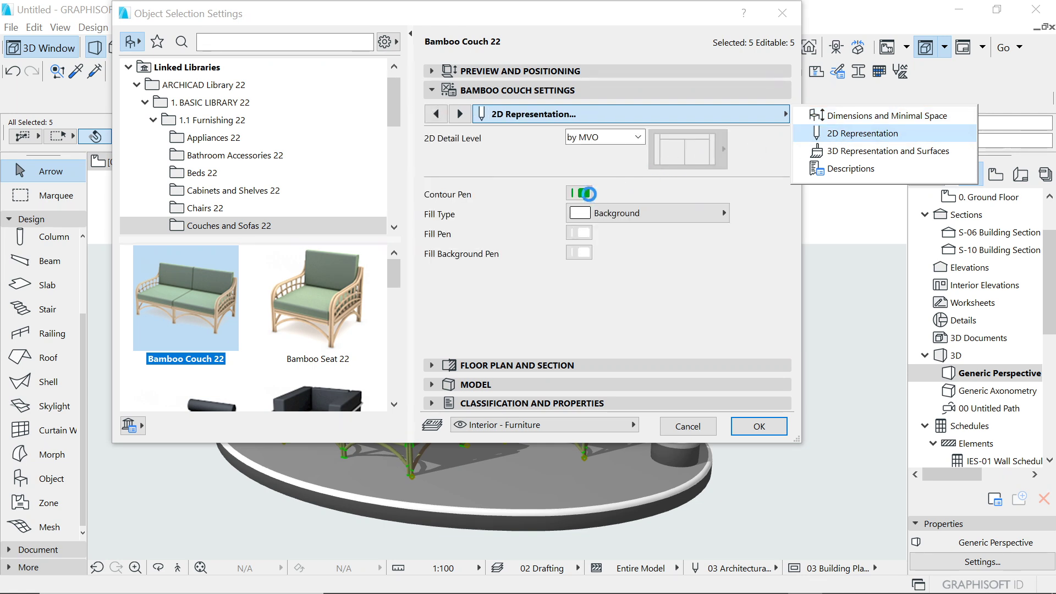
left_click(584, 193)
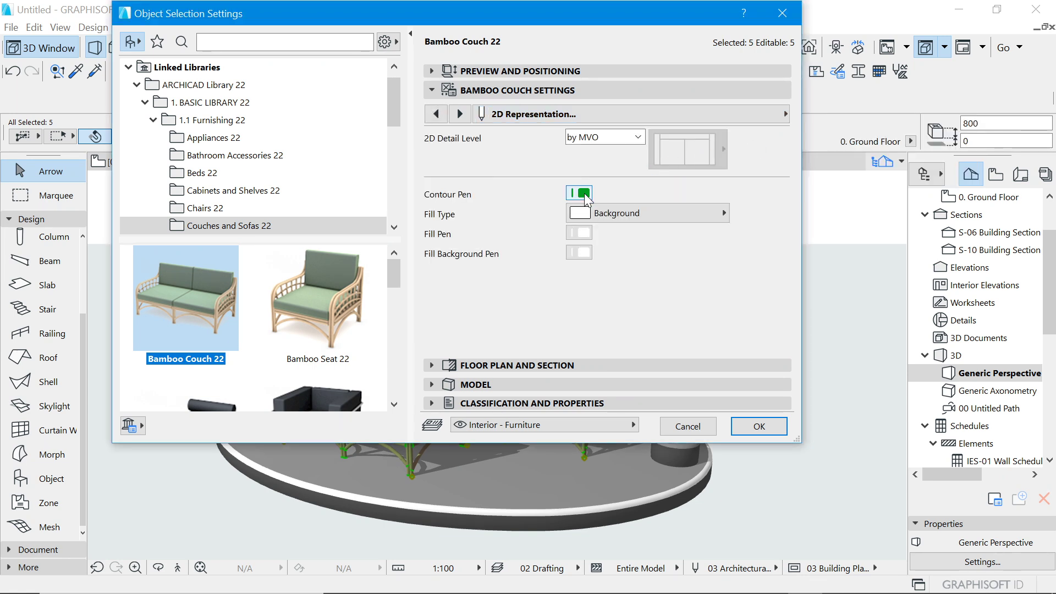
left_click(584, 194)
left_click(621, 197)
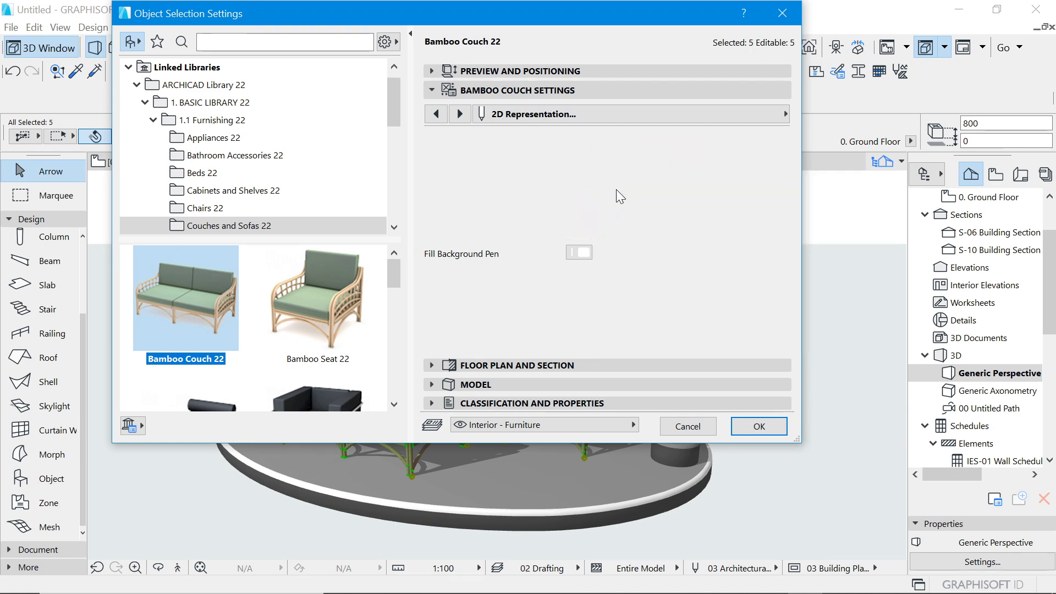
left_click(764, 427)
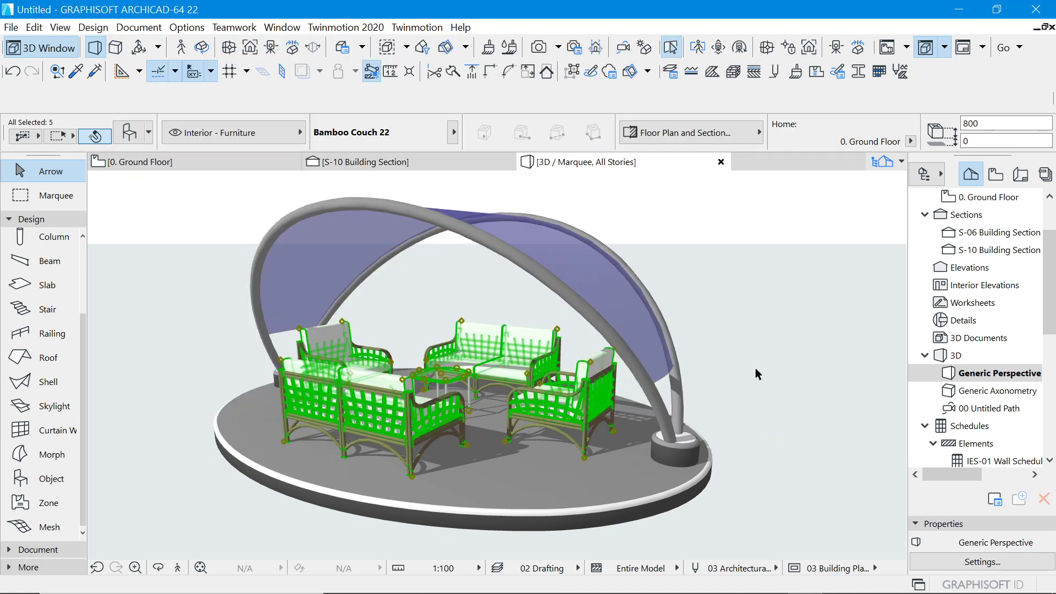
left_click(690, 220)
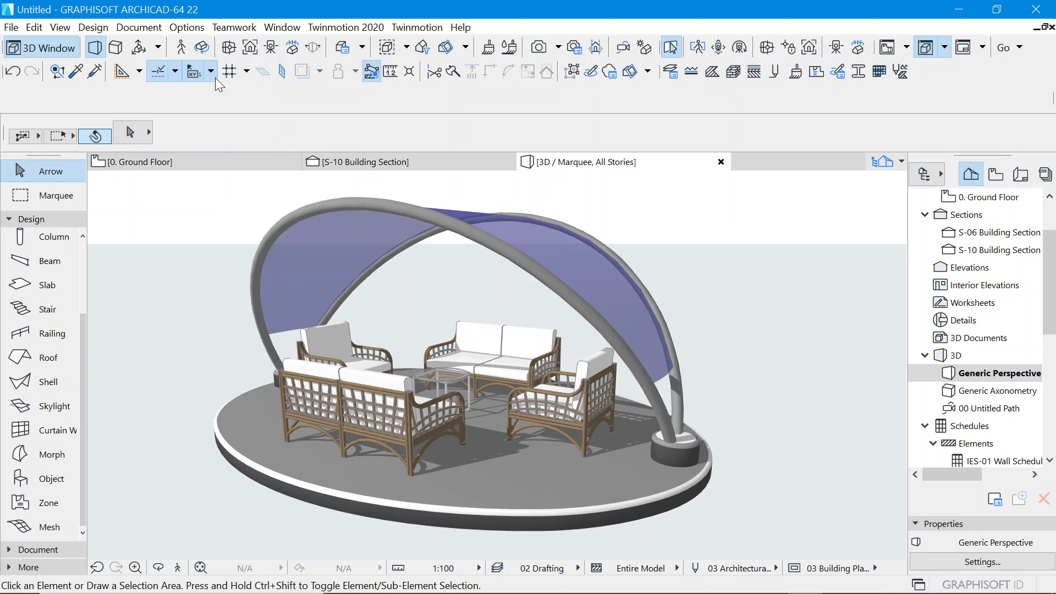
Examine the recoloured furniture and the glass canopy in 3D from different angles and distances.
left_click(202, 47)
scroll(488, 332, "down", 2)
left_click_drag(744, 382, 408, 357)
scroll(744, 318, "up", 3)
left_click_drag(535, 339, 631, 359)
scroll(630, 359, "up", 2)
left_click_drag(578, 416, 623, 415)
scroll(623, 416, "down", 2)
scroll(681, 316, "up", 2)
scroll(678, 351, "down", 3)
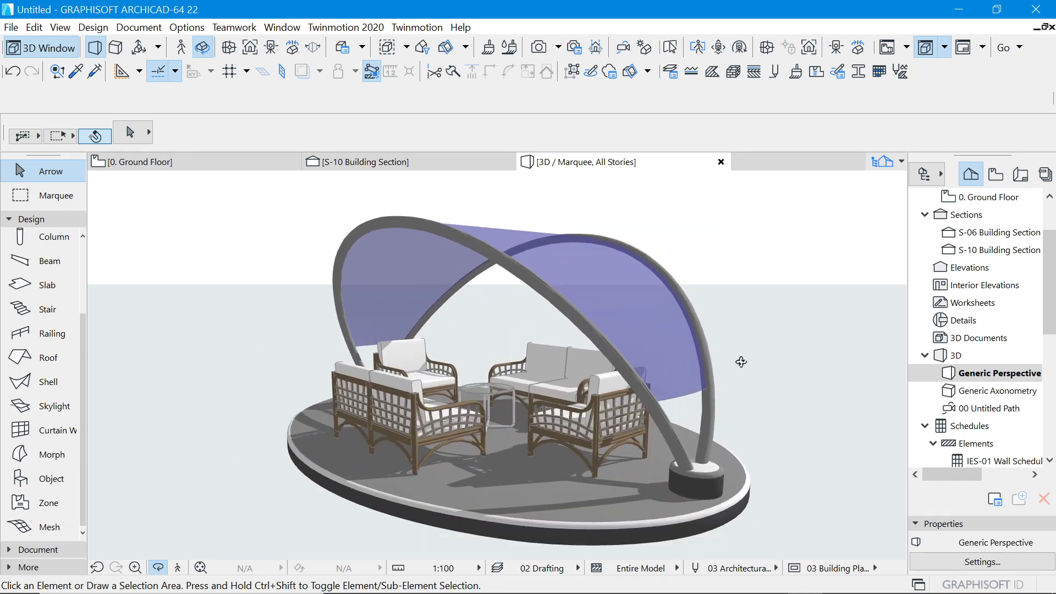
left_click_drag(624, 415, 682, 428)
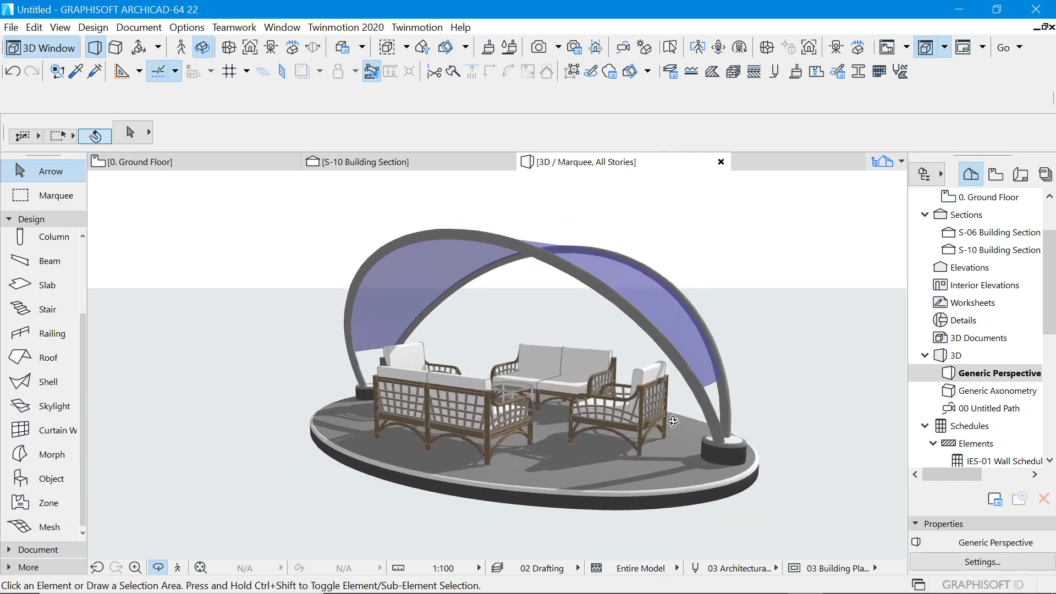
On the ground floor plan, delete the construction arcs, lines and section marker beside the gazebo, accepting the section's permanent deletion.
left_click(214, 162)
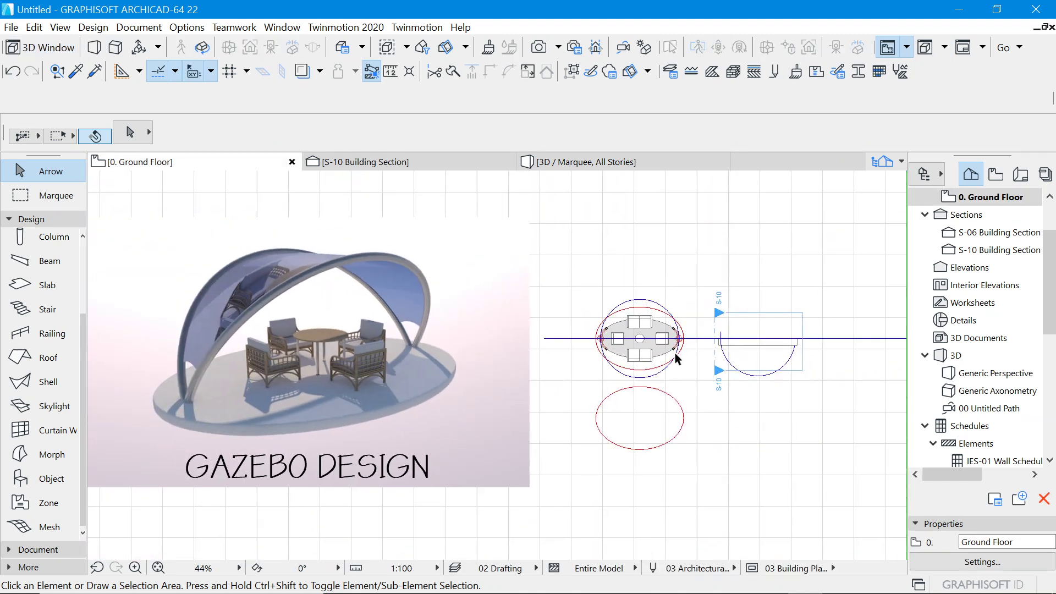
scroll(736, 345, "up", 4)
scroll(509, 310, "down", 5)
key("Escape")
left_click(601, 278)
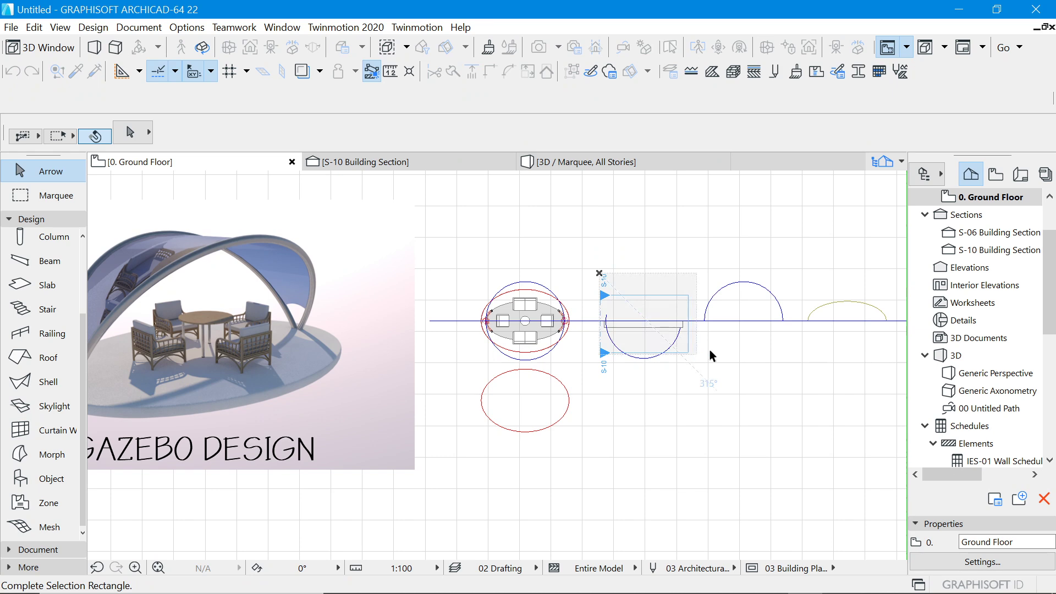
scroll(694, 352, "down", 3)
left_click(797, 363)
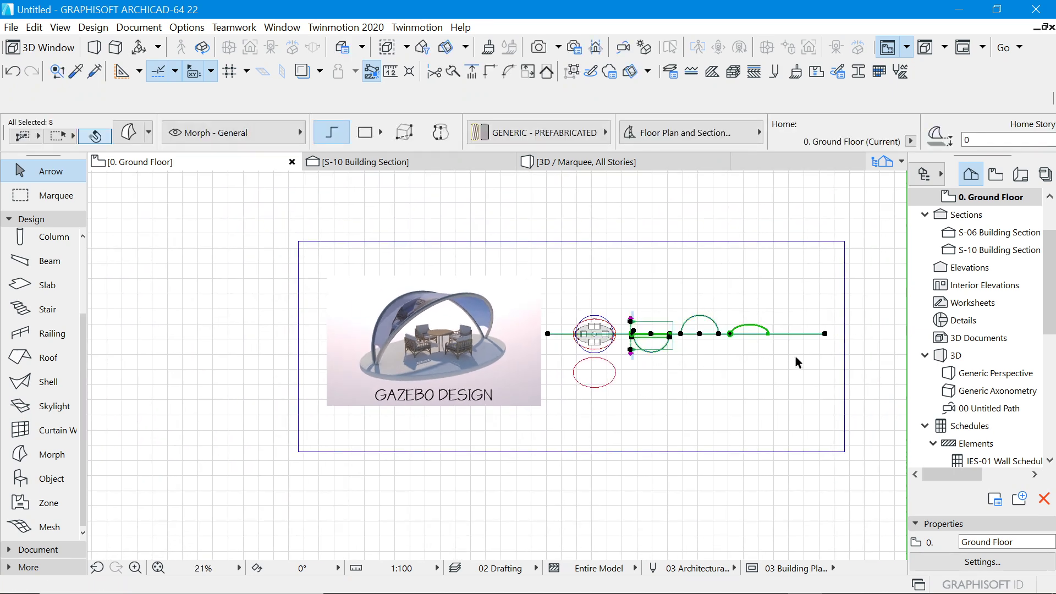
key("Delete")
left_click(673, 230)
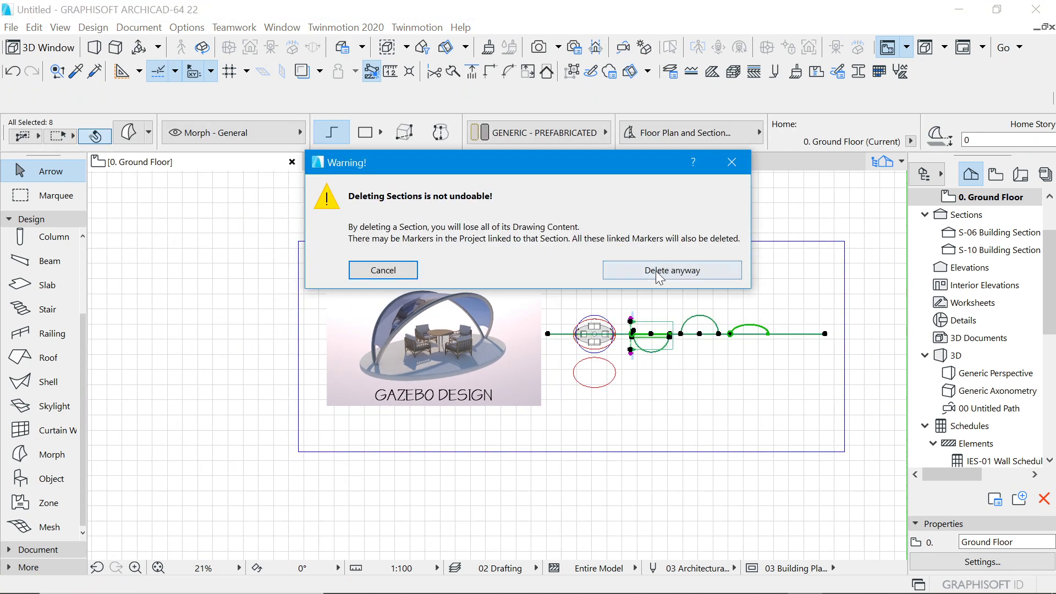
left_click(668, 265)
Delete the spare ellipse below the gazebo and the leftover construction circle and ellipse around its plan.
scroll(617, 374, "up", 3)
left_click(613, 353)
key("Delete")
left_click(600, 246)
key("Delete")
left_click(625, 264)
left_click(623, 275)
scroll(611, 261, "up", 4)
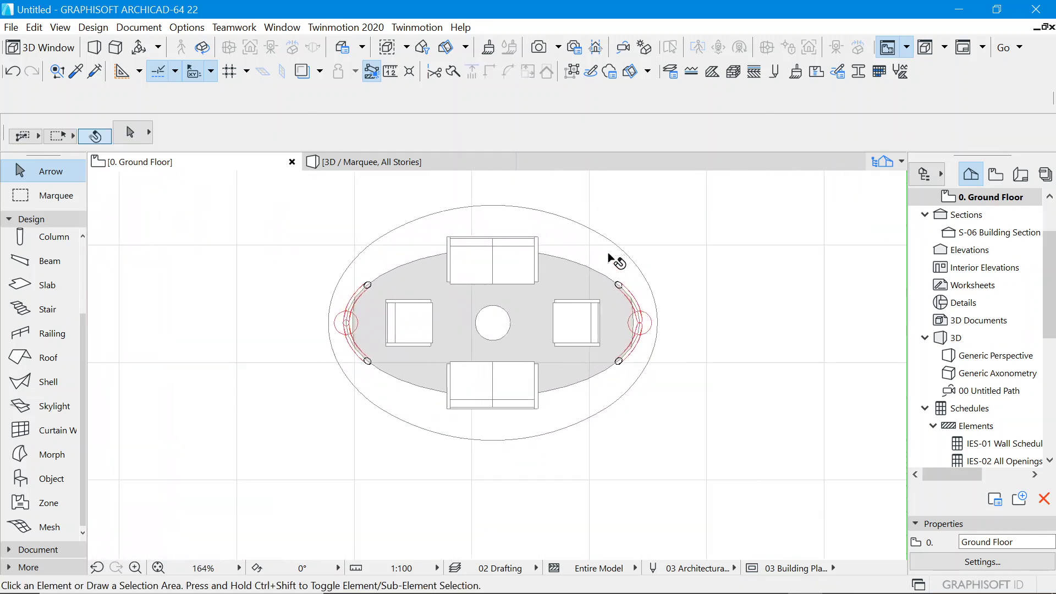
Examine the tidied gazebo plan and the reference picture beside it at different zoom levels.
scroll(559, 274, "down", 3)
scroll(558, 274, "up", 4)
scroll(564, 275, "down", 4)
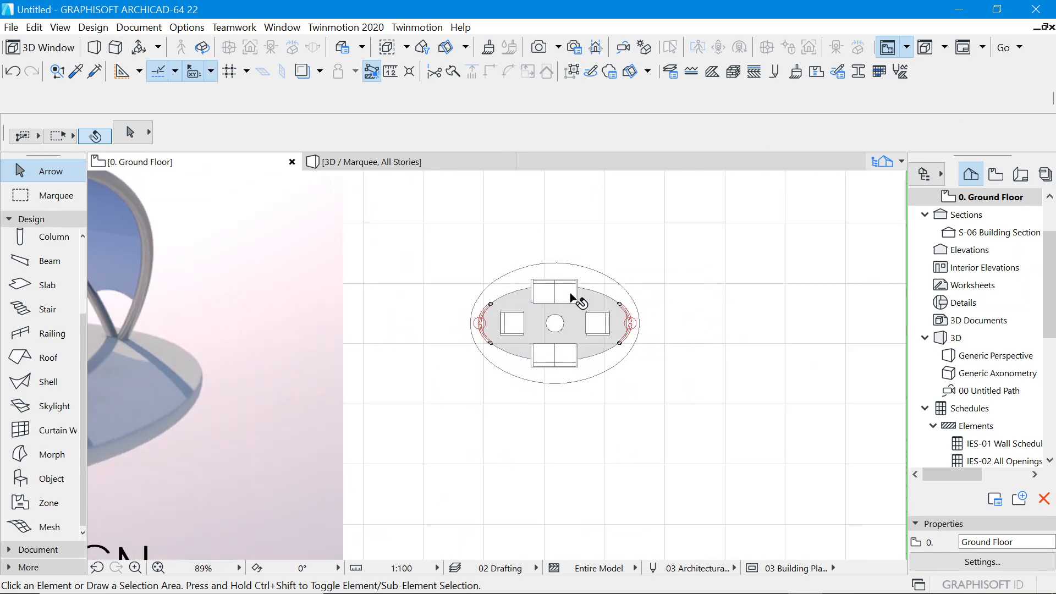
scroll(605, 330, "down", 4)
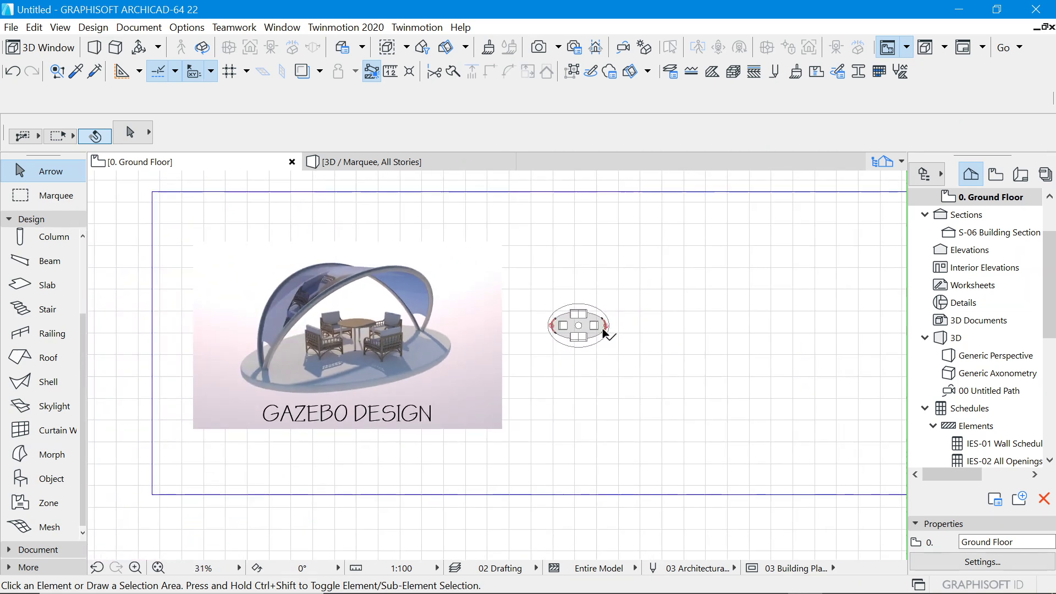
scroll(612, 342, "down", 1)
scroll(592, 323, "up", 2)
scroll(677, 326, "down", 1)
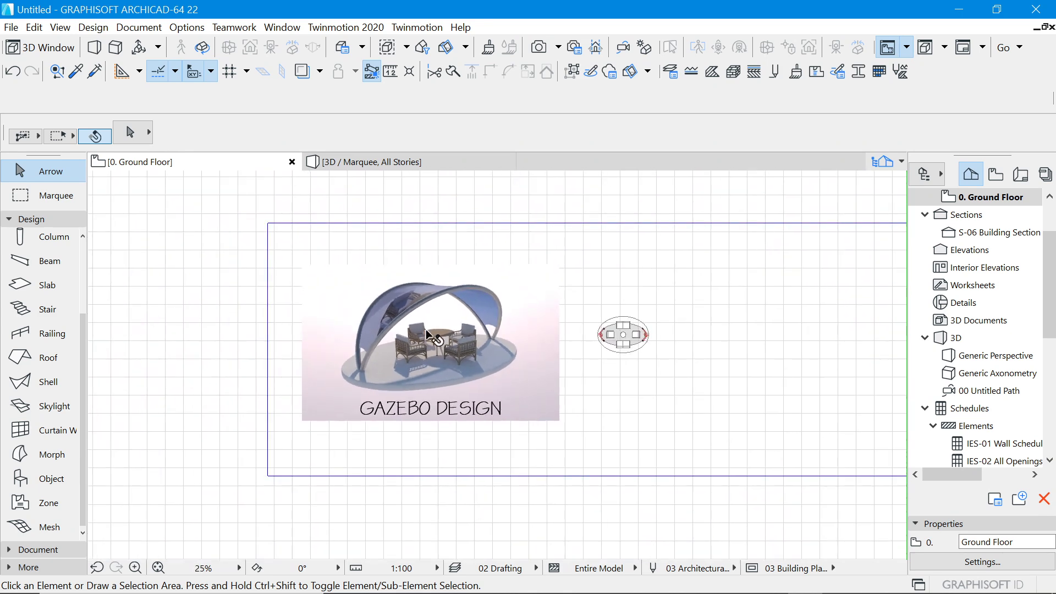
scroll(677, 330, "up", 3)
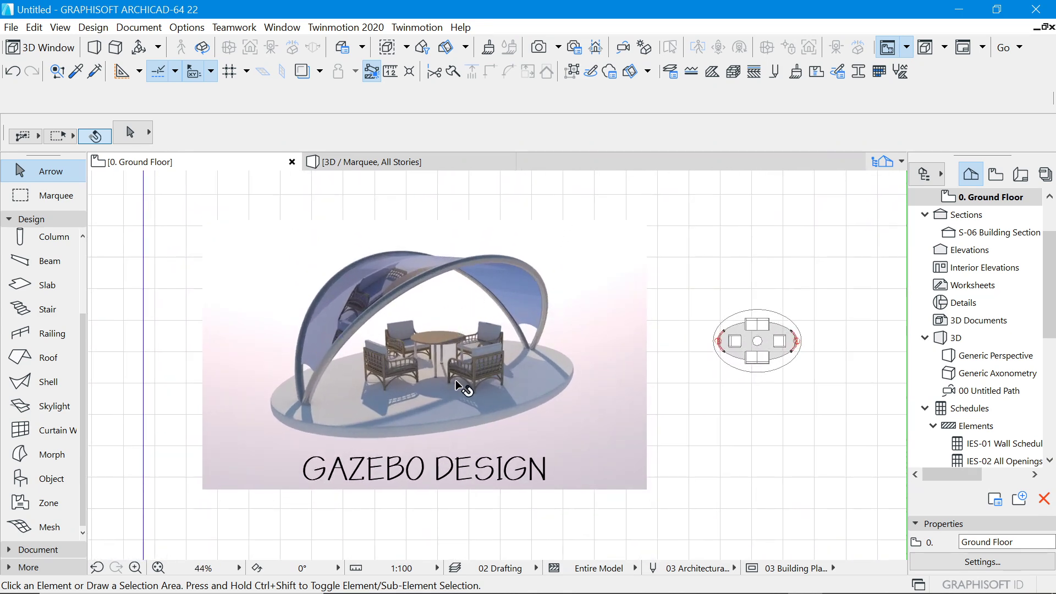
scroll(384, 398, "down", 3)
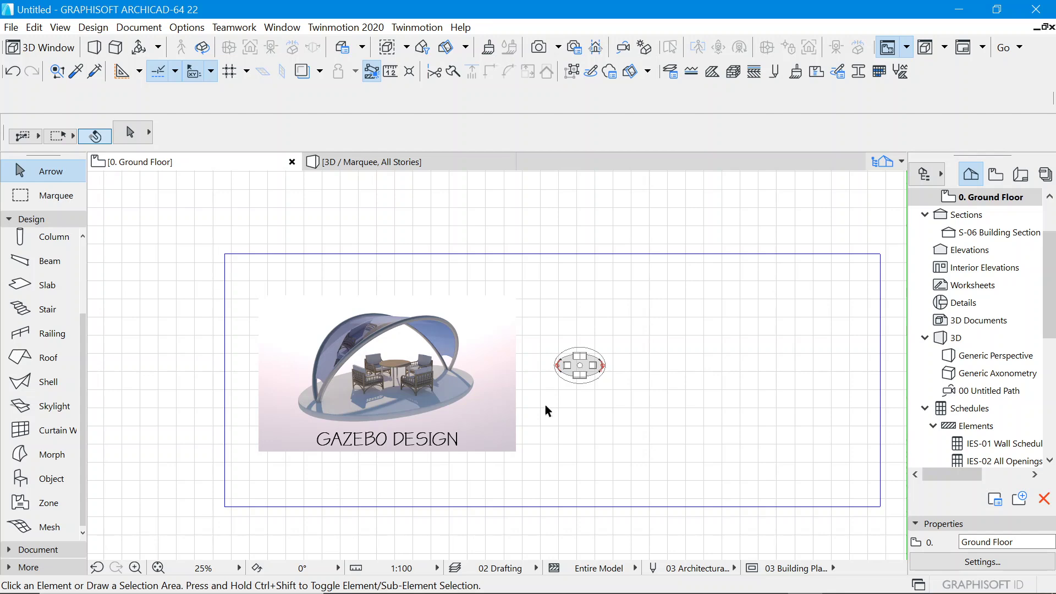
scroll(615, 372, "up", 3)
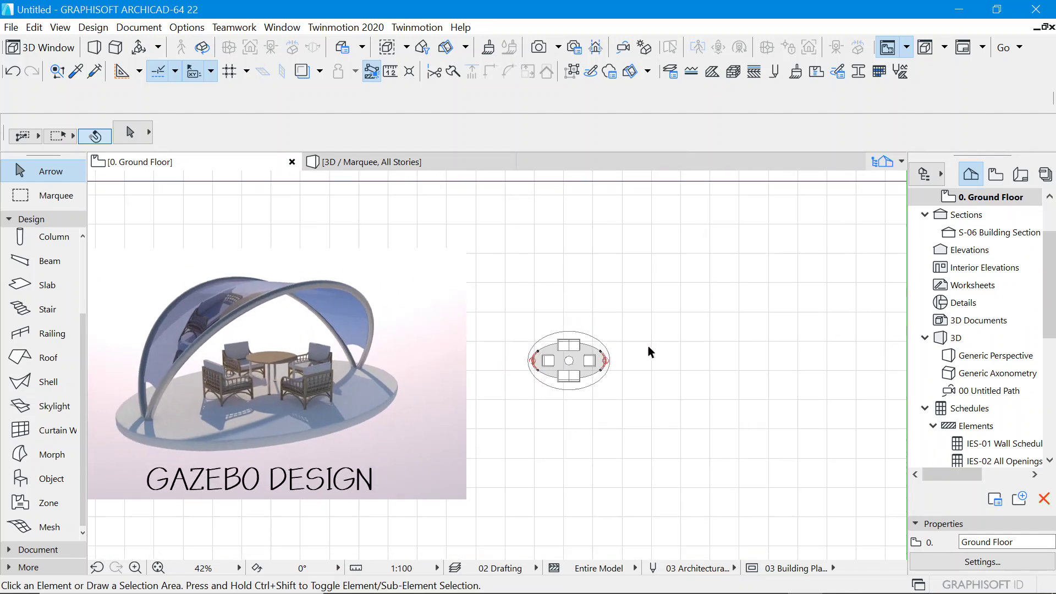
scroll(647, 352, "down", 2)
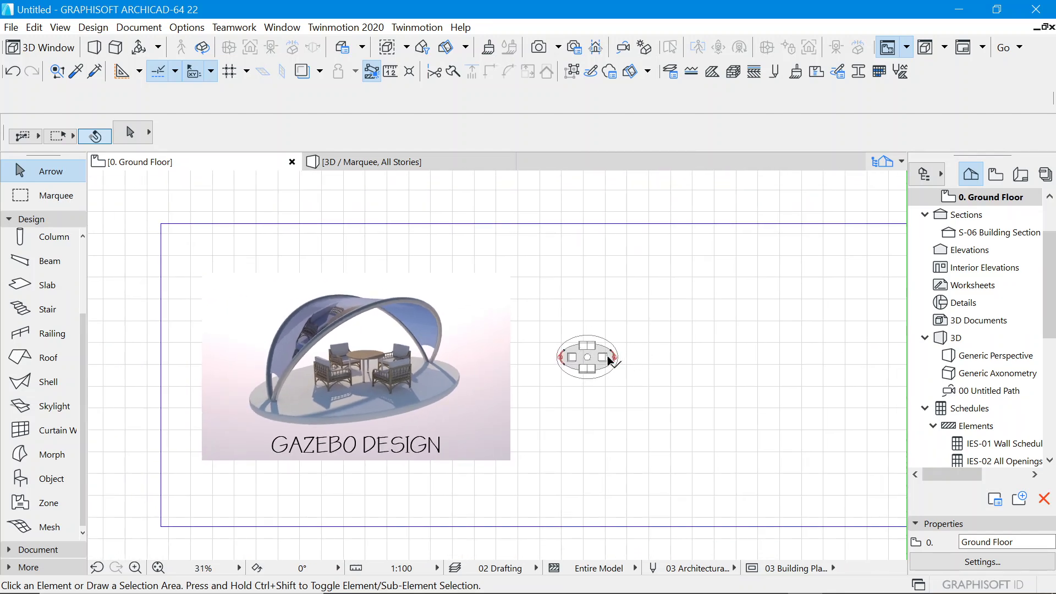
scroll(425, 383, "down", 3)
scroll(486, 381, "up", 3)
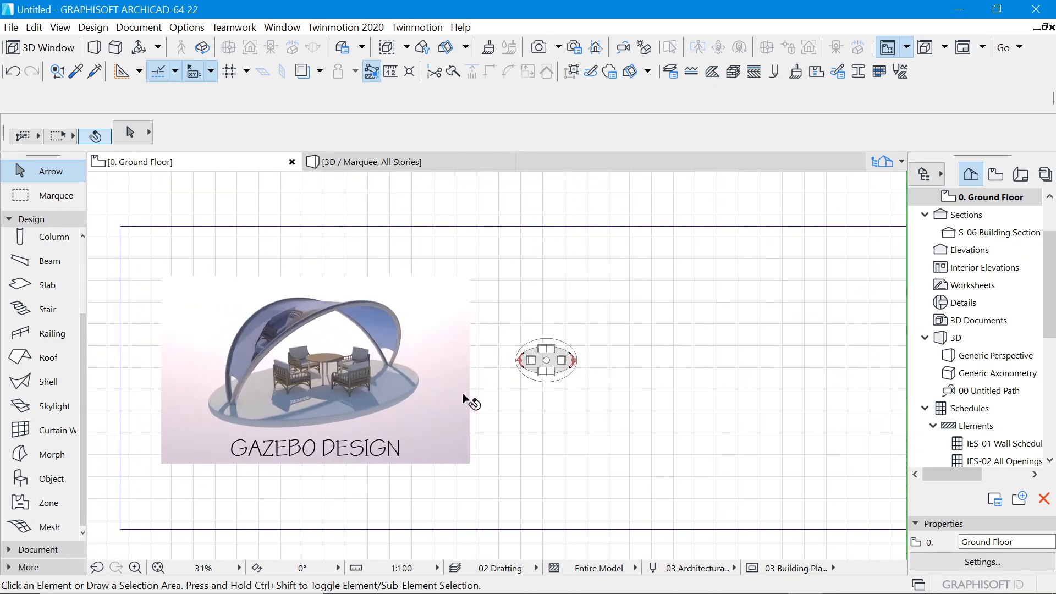
scroll(495, 396, "up", 2)
scroll(605, 379, "down", 2)
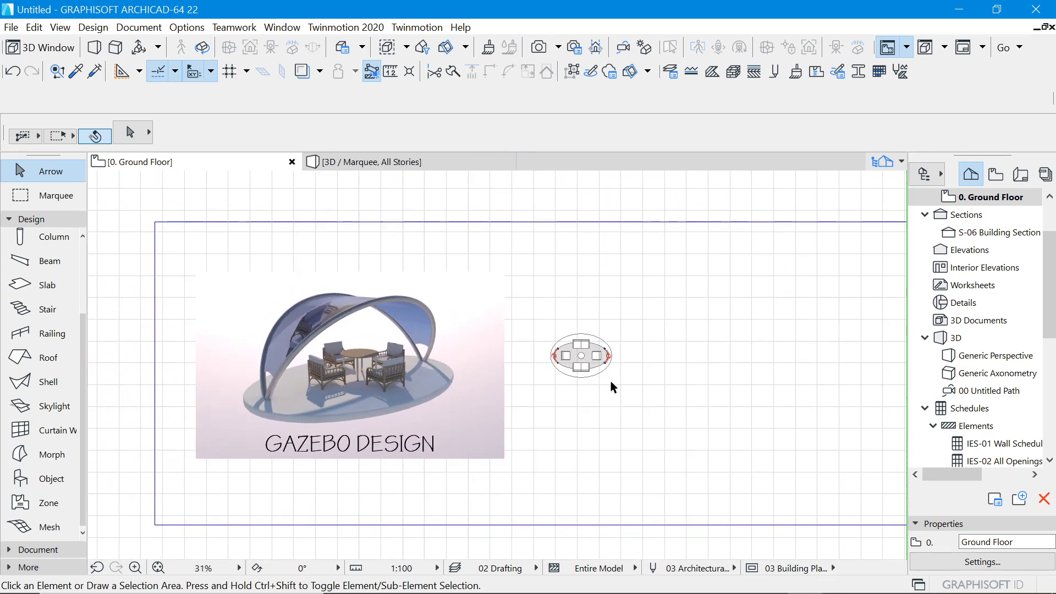
scroll(495, 383, "down", 1)
scroll(529, 380, "up", 3)
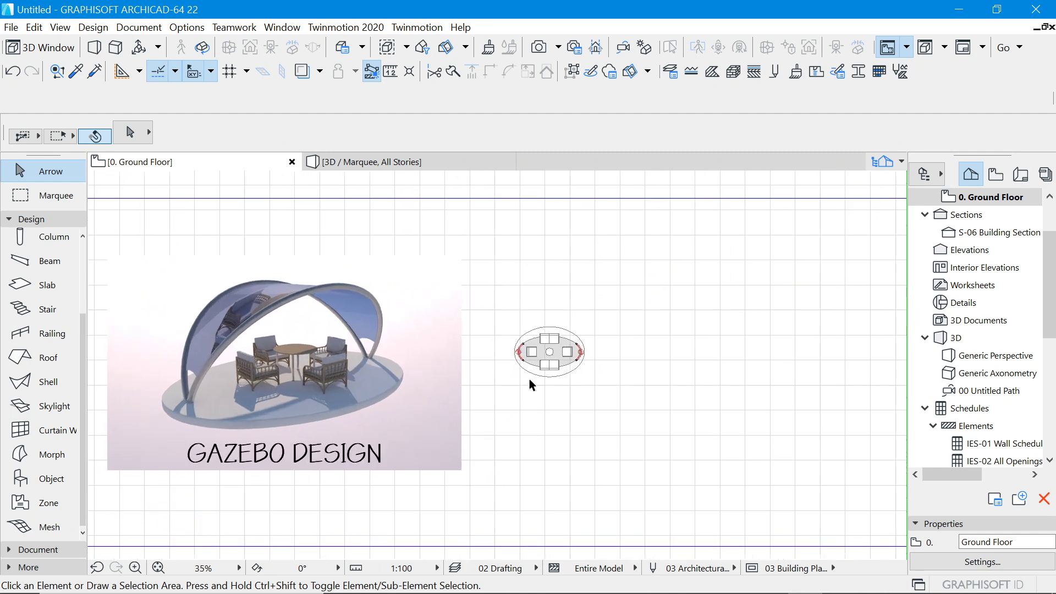